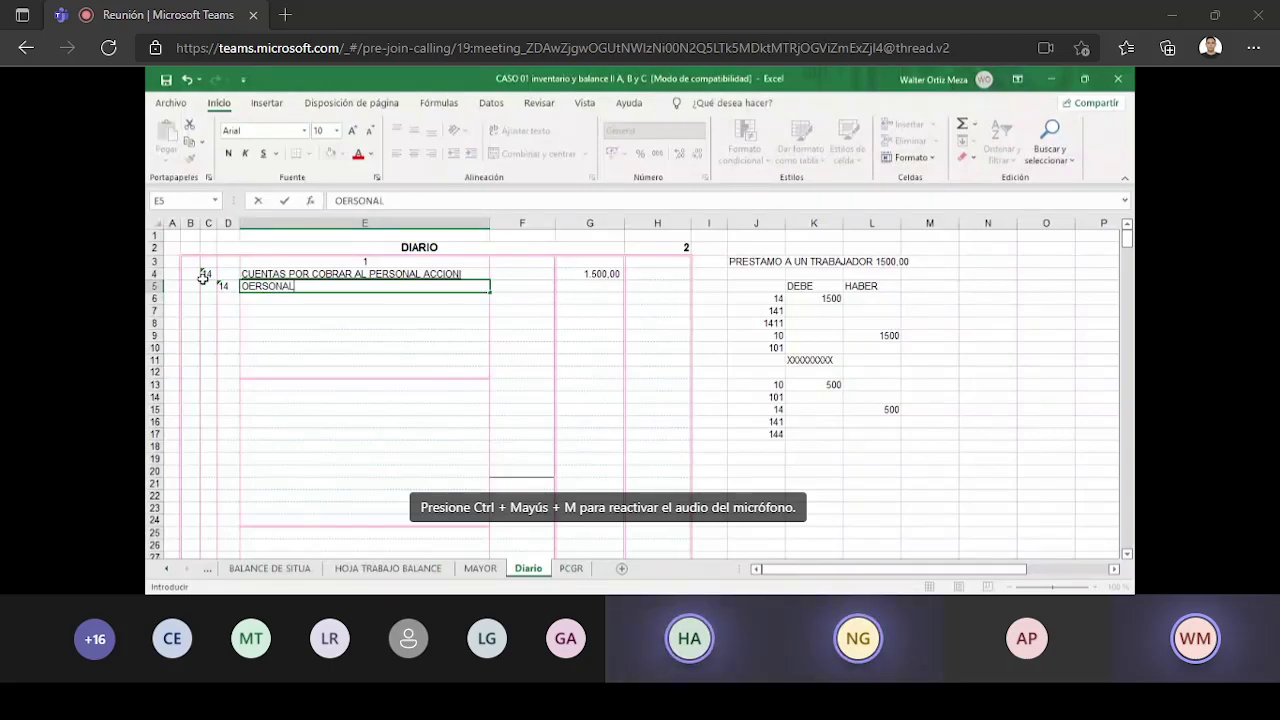
# - Add sub-account 1411 PRESTAMOS on row 6, below the detail line
pyautogui.press('Return')
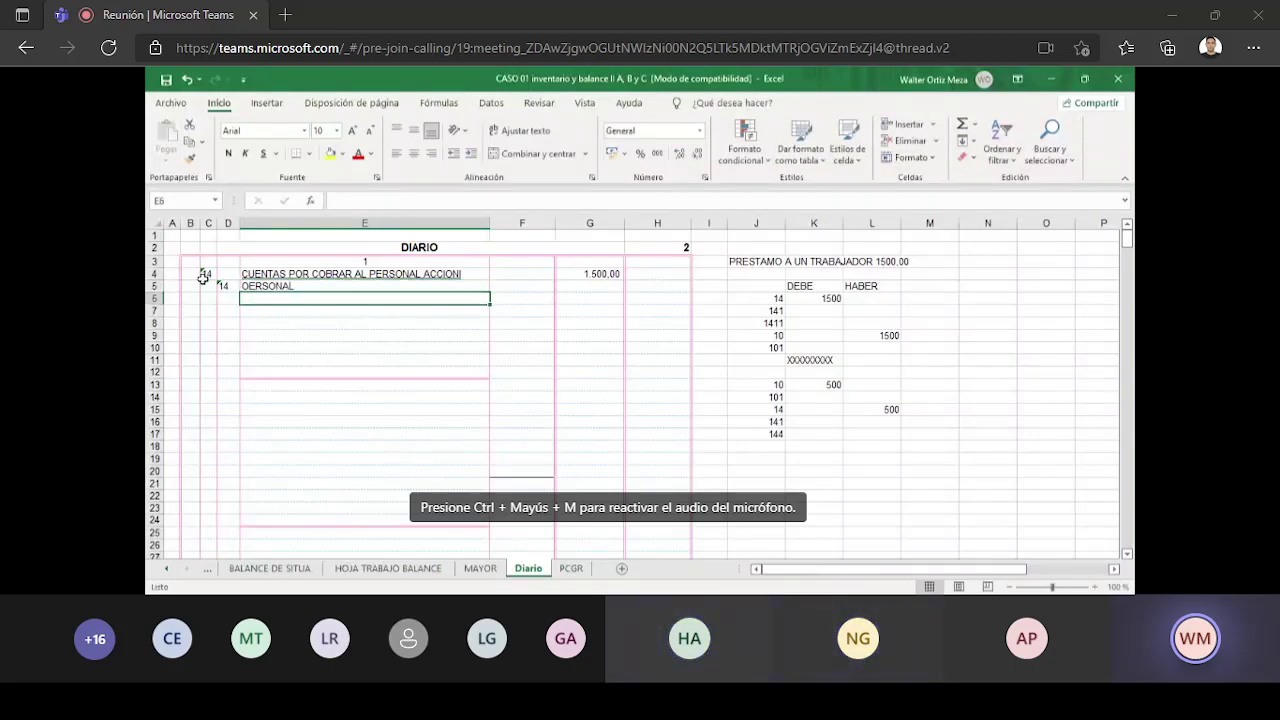
pyautogui.press('Left')
pyautogui.write('144')
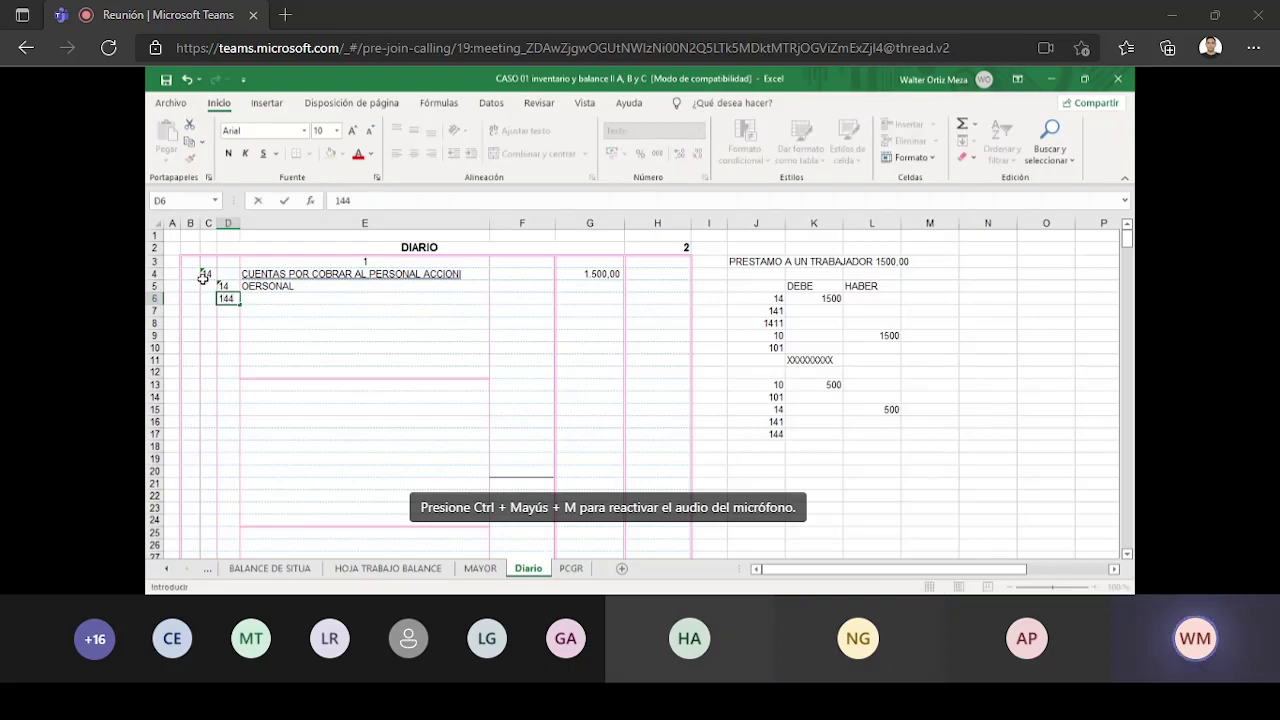
pyautogui.press('BackSpace')
pyautogui.write('11')
pyautogui.press('Right')
pyautogui.write('PR')
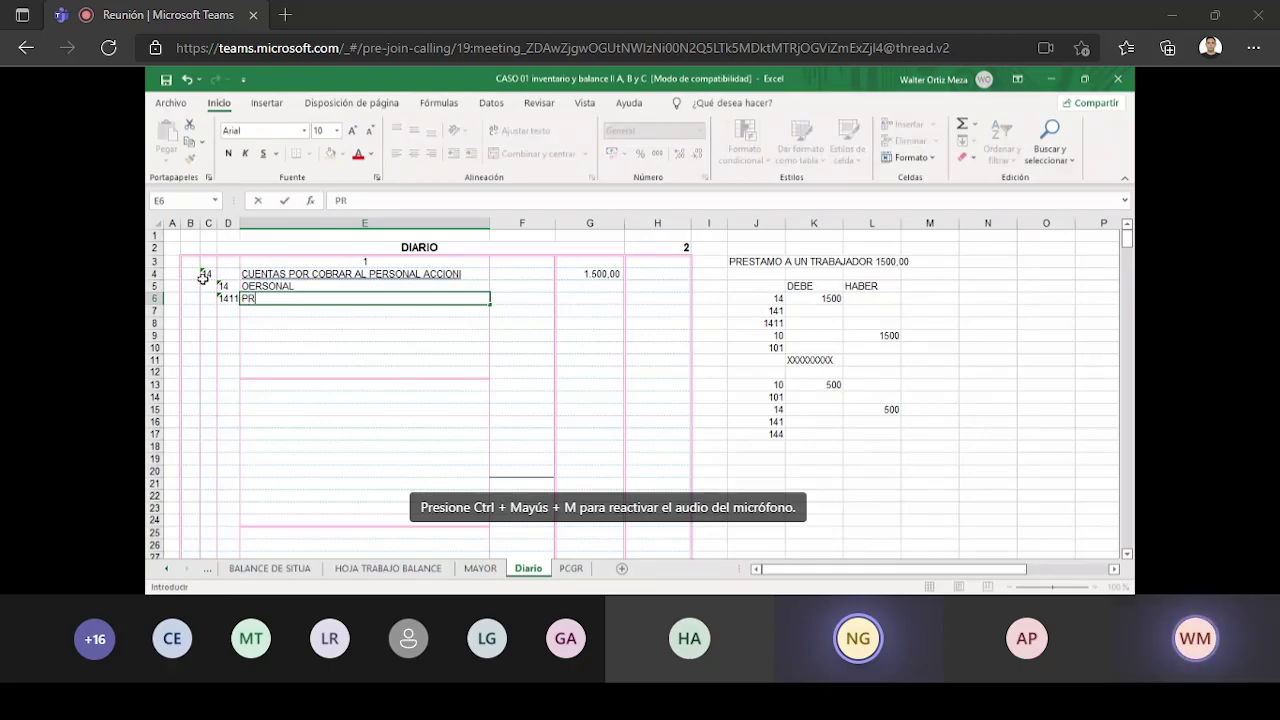
pyautogui.write('ESTAM')
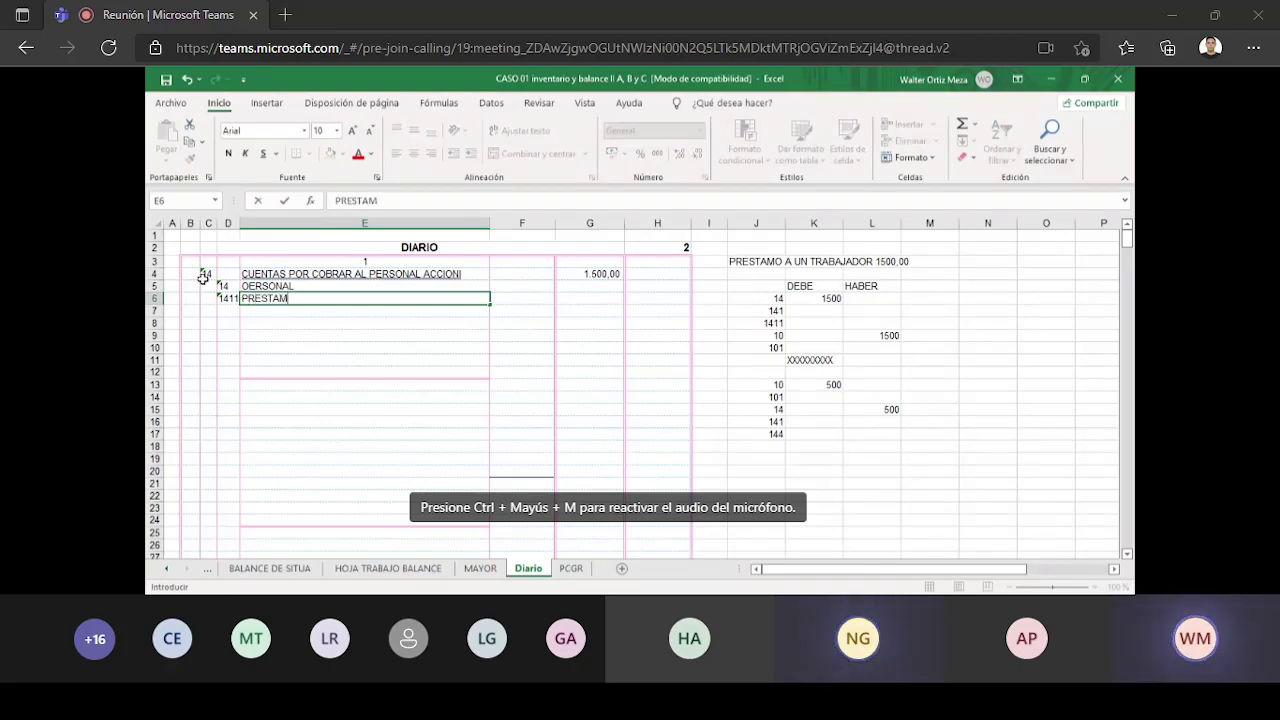
pyautogui.write('OS')
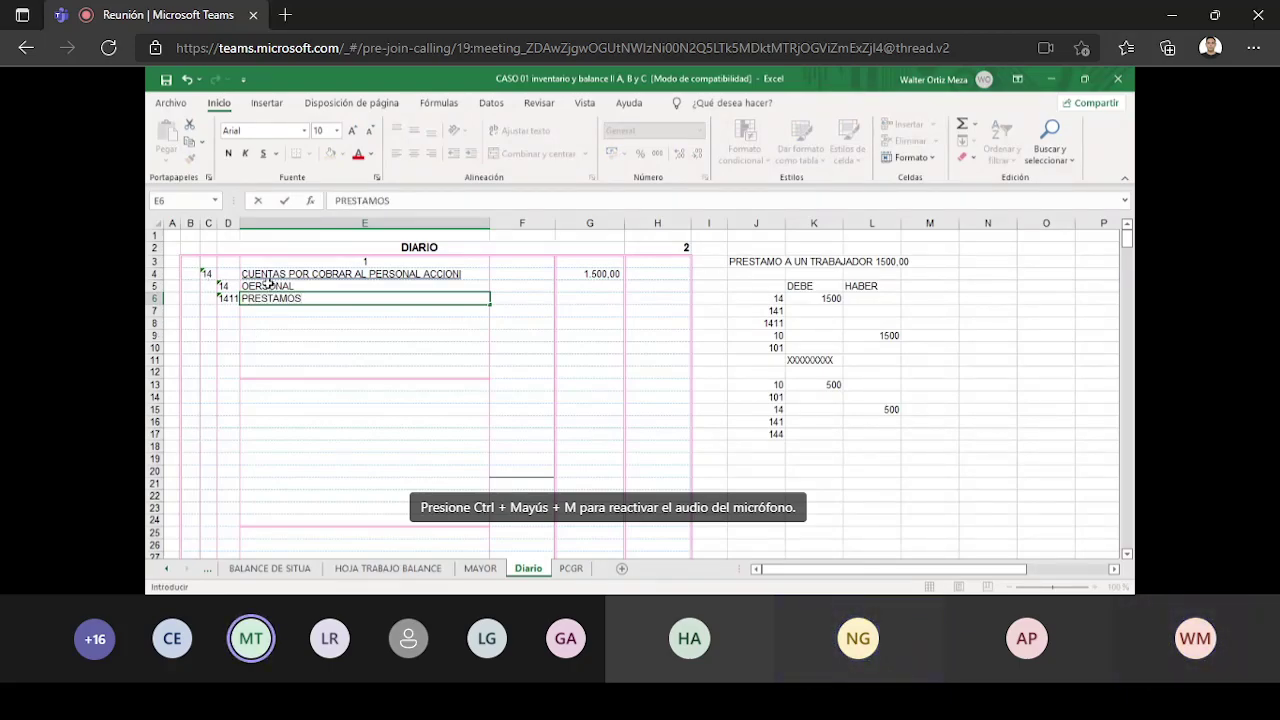
# - Correct the misspelled OERSONAL sub-account name to PERSONAL
pyautogui.click(268, 284)
pyautogui.doubleClick(268, 284)
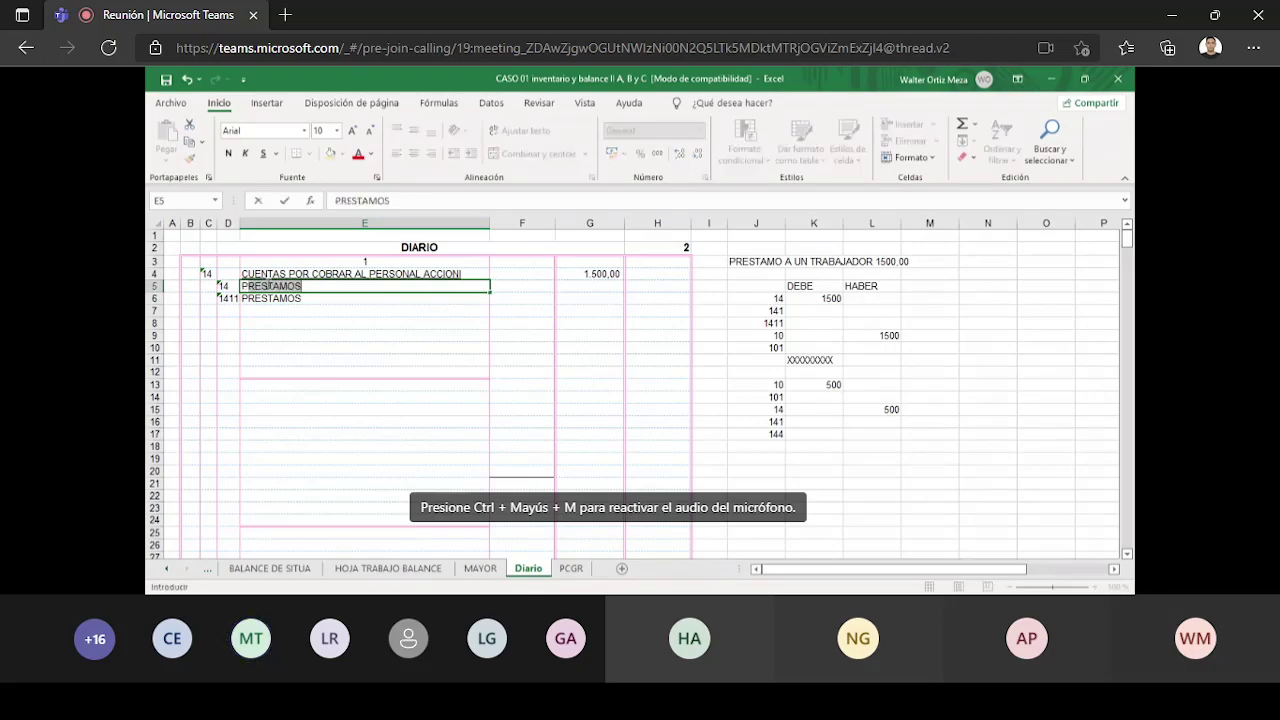
pyautogui.write('PERSONAL')
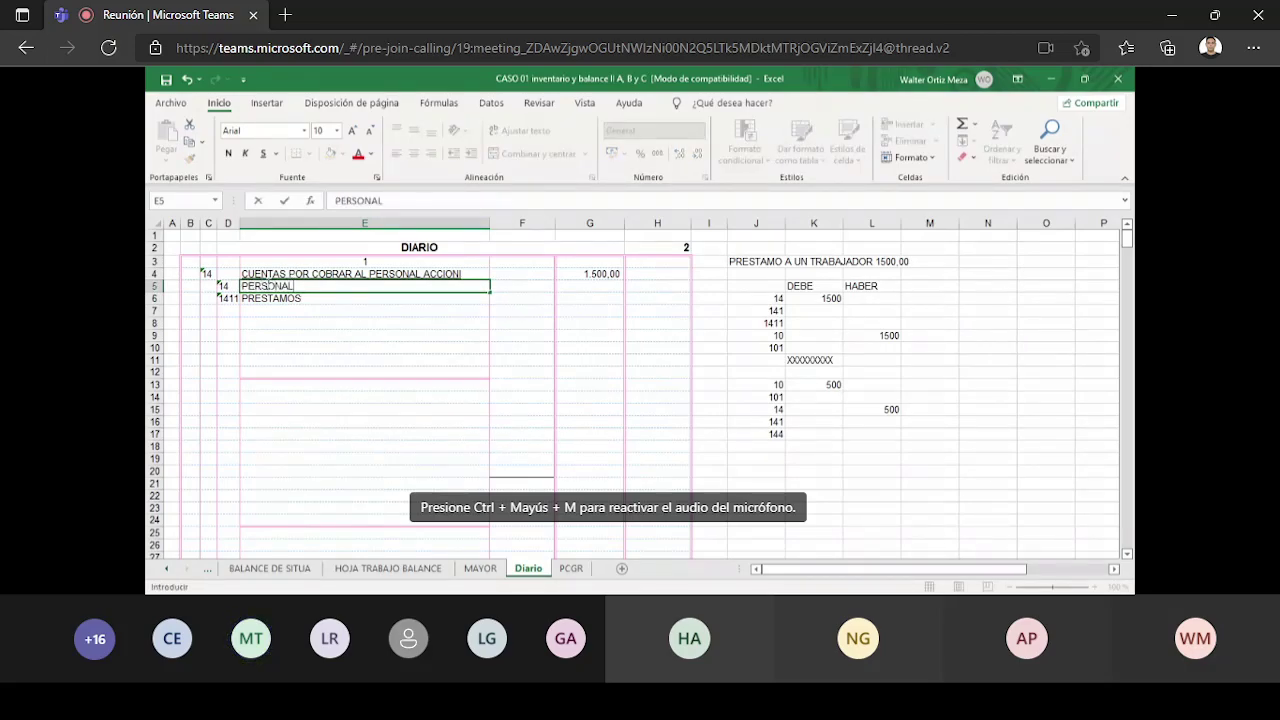
pyautogui.click(333, 347)
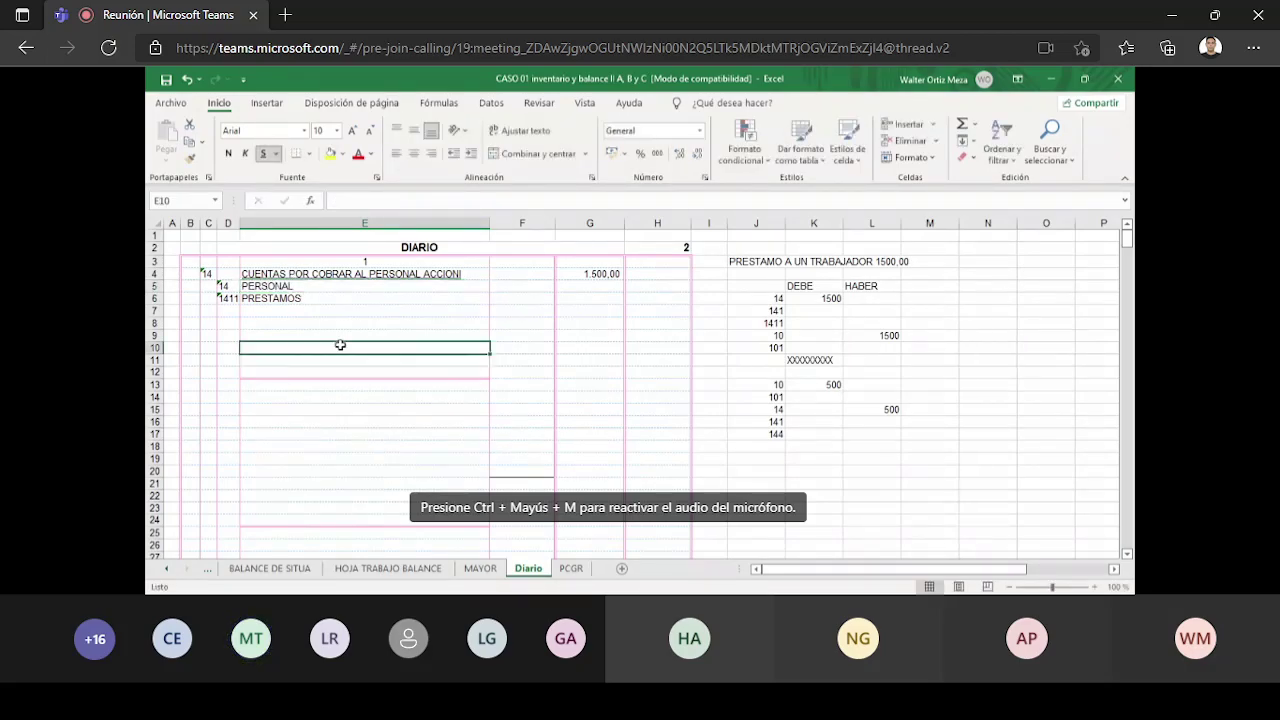
# - Enter 1.500,00 as the partial amount beside PRESTAMOS in F6
pyautogui.click(516, 299)
pyautogui.write('1')
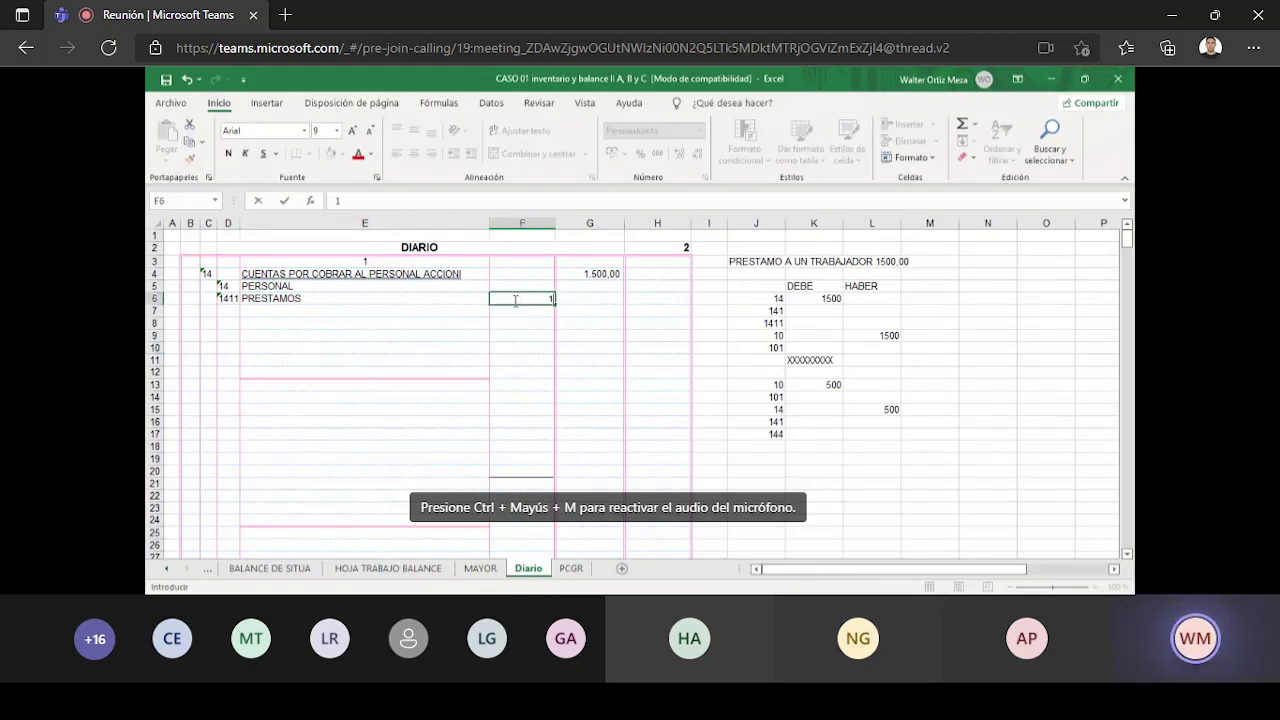
pyautogui.write('500,00')
pyautogui.click(272, 397)
pyautogui.click(208, 310)
pyautogui.write('10')
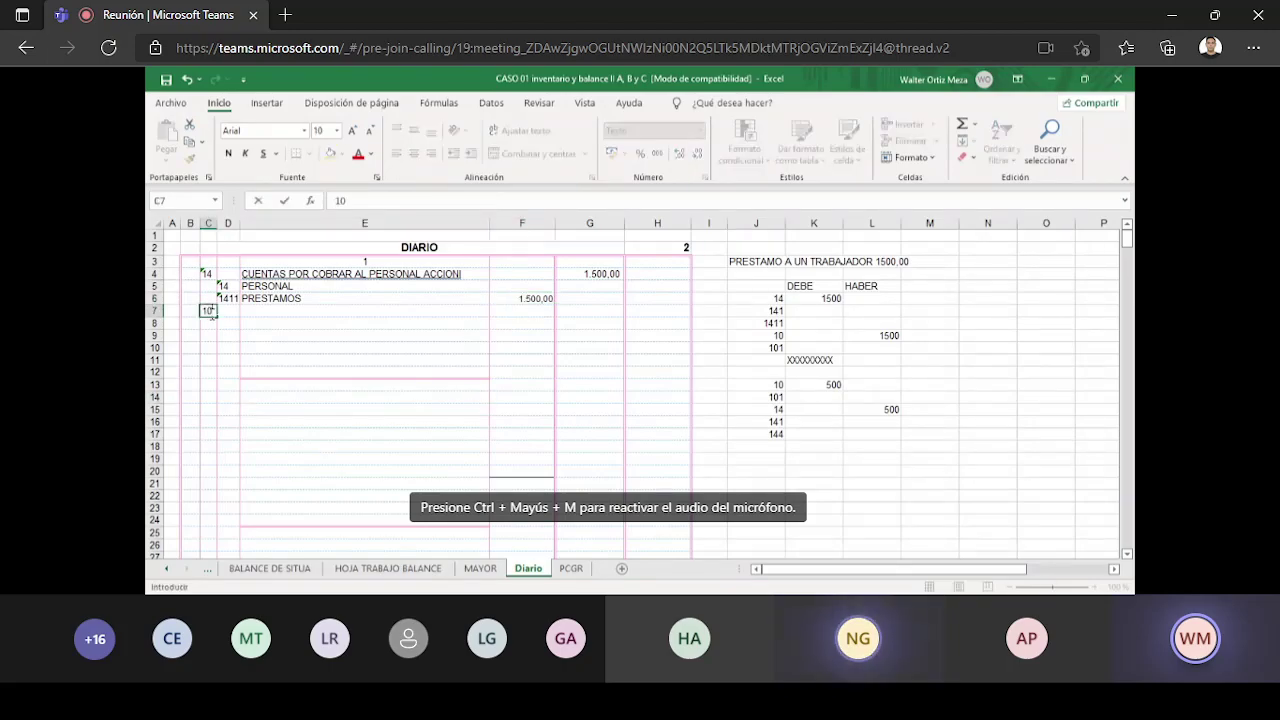
# - Credit 1.500,00 to account 10 EFECTIVO Y EQUIVALENTE DE EFECTIVO on row 7
pyautogui.press('Right')
pyautogui.press('Right')
pyautogui.write('EF')
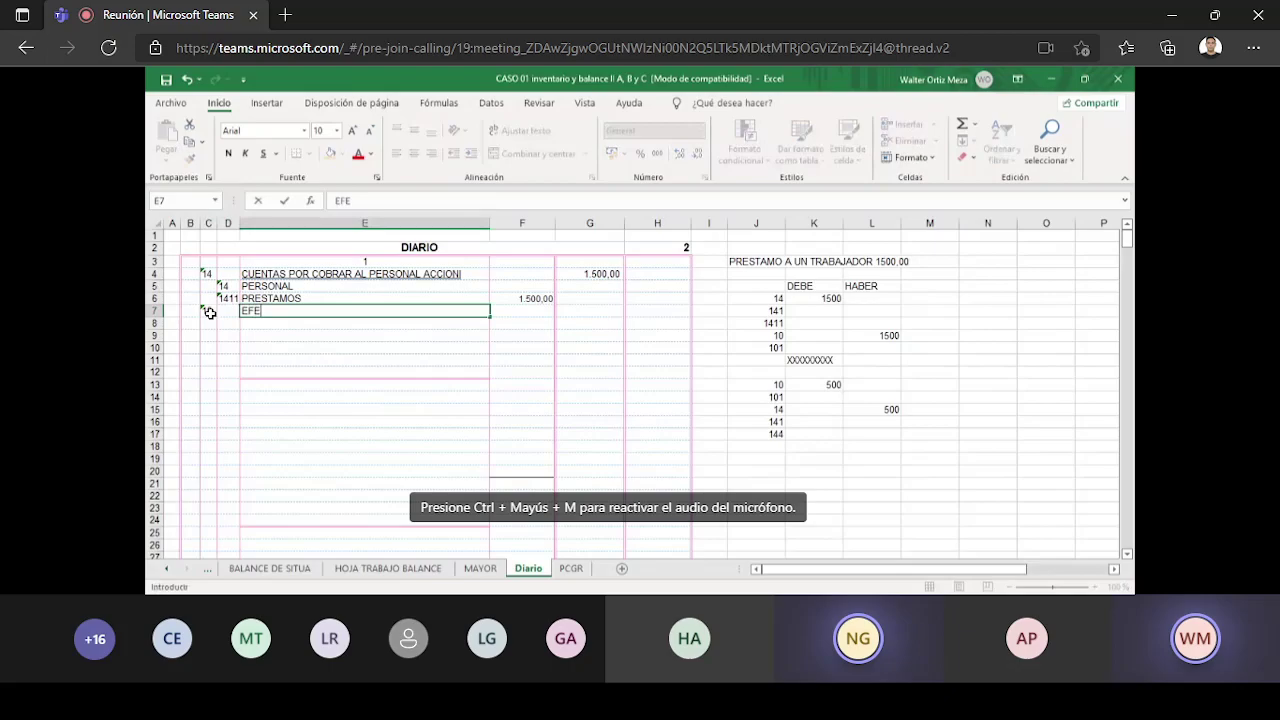
pyautogui.write('ECTIVO ')
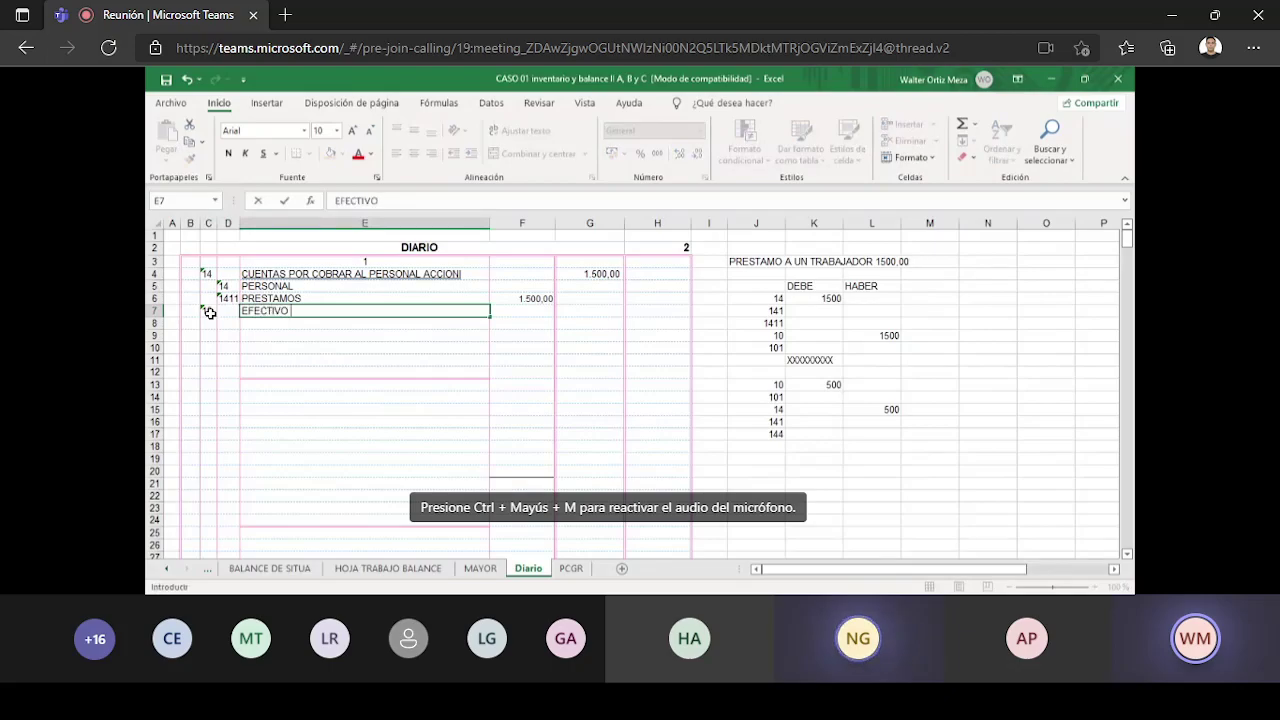
pyautogui.write('Y EQUIVA')
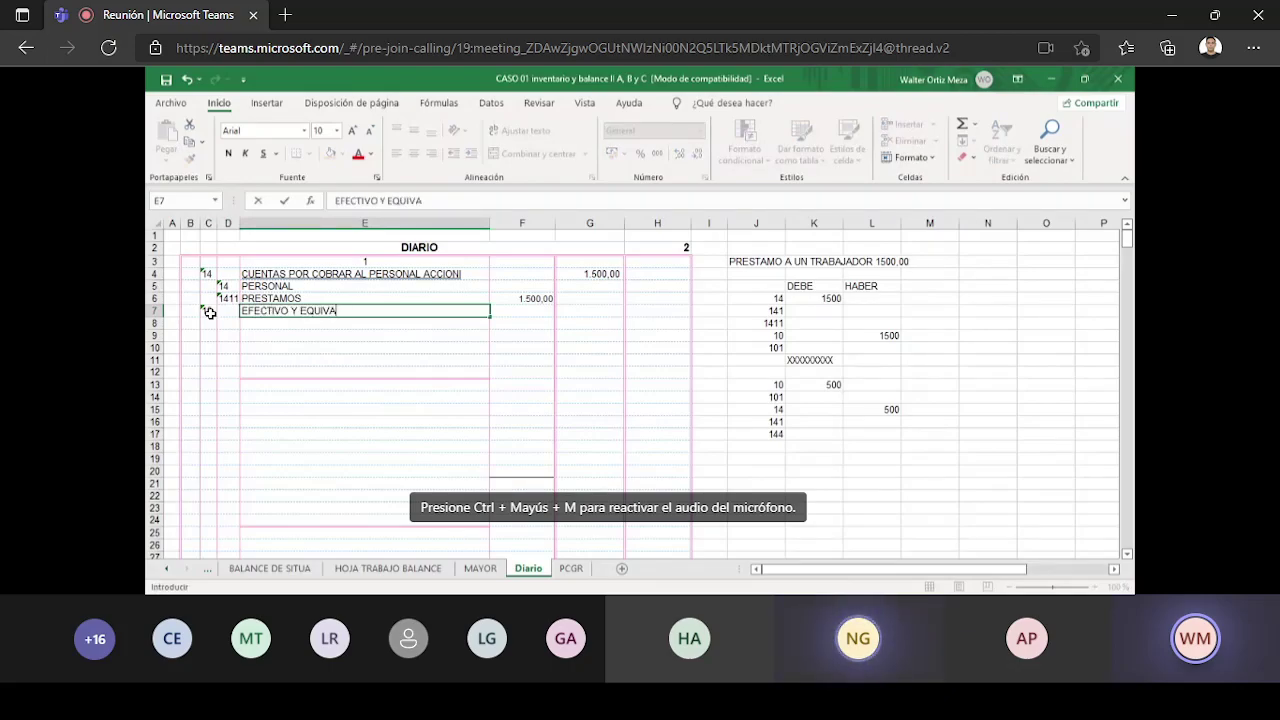
pyautogui.write('LENTE DE E')
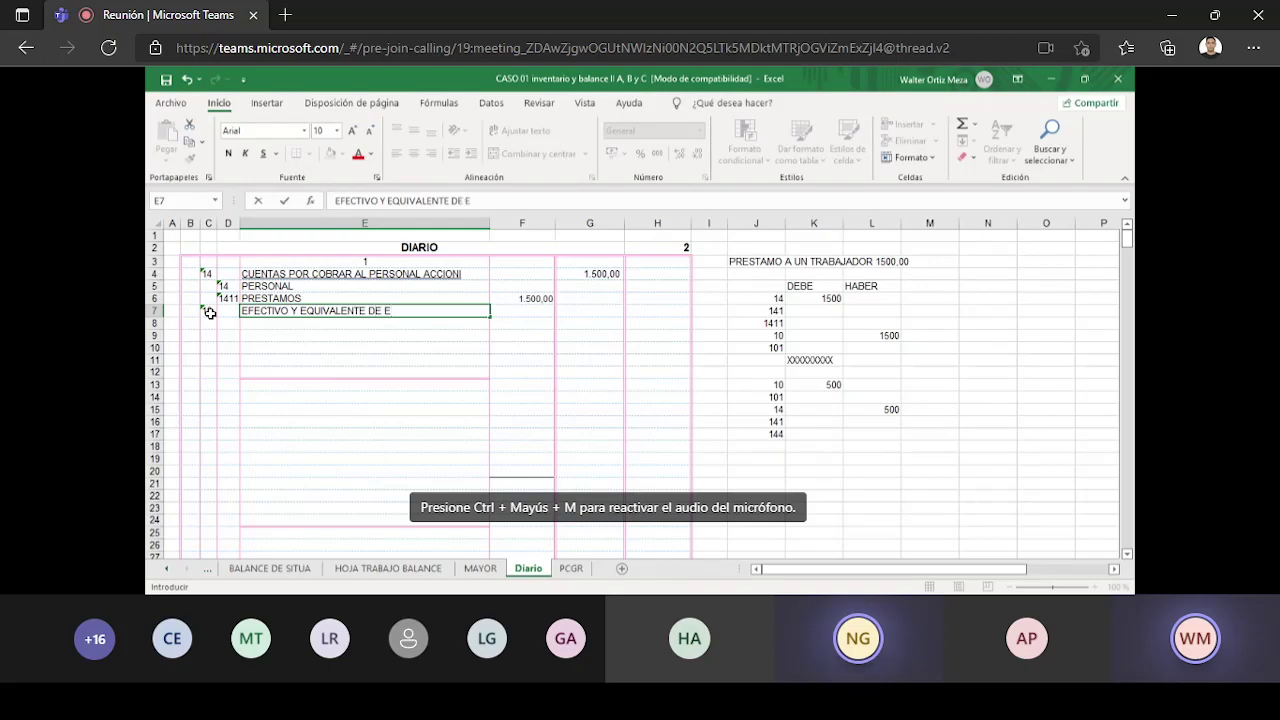
pyautogui.write('FECTIV')
pyautogui.write('O')
pyautogui.press('Tab')
pyautogui.press('Tab')
pyautogui.press('Tab')
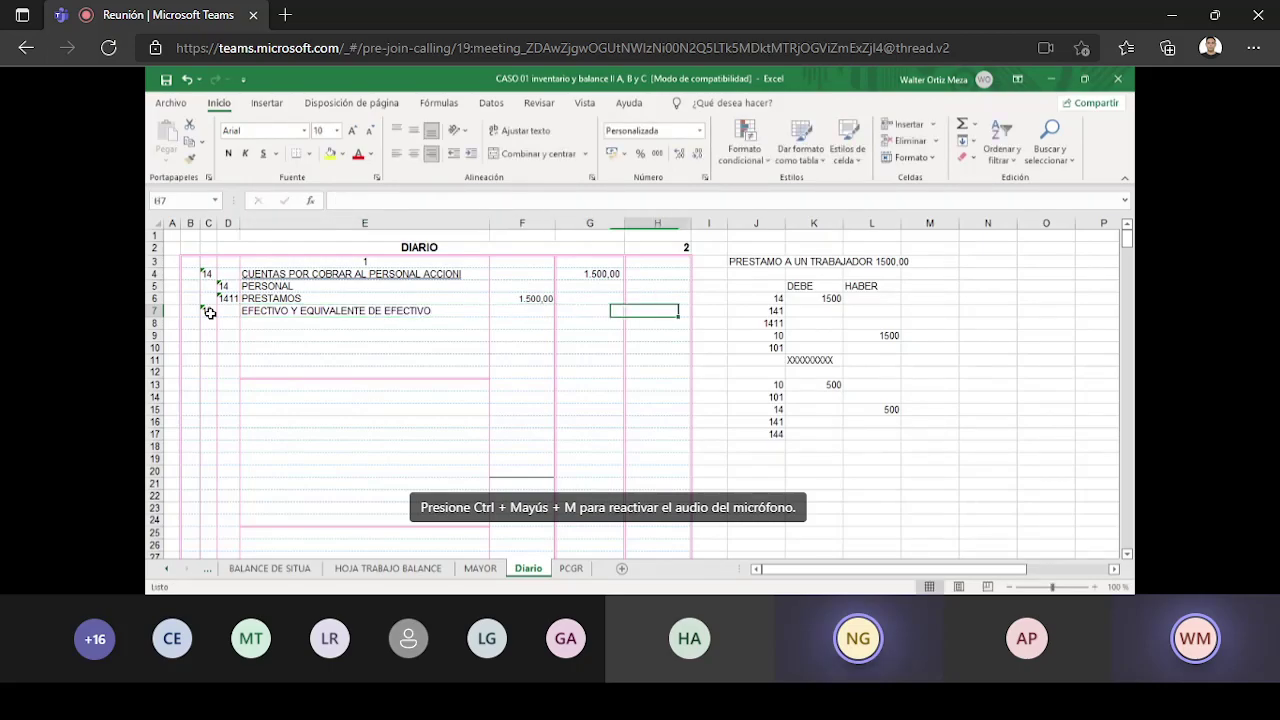
pyautogui.write('1500')
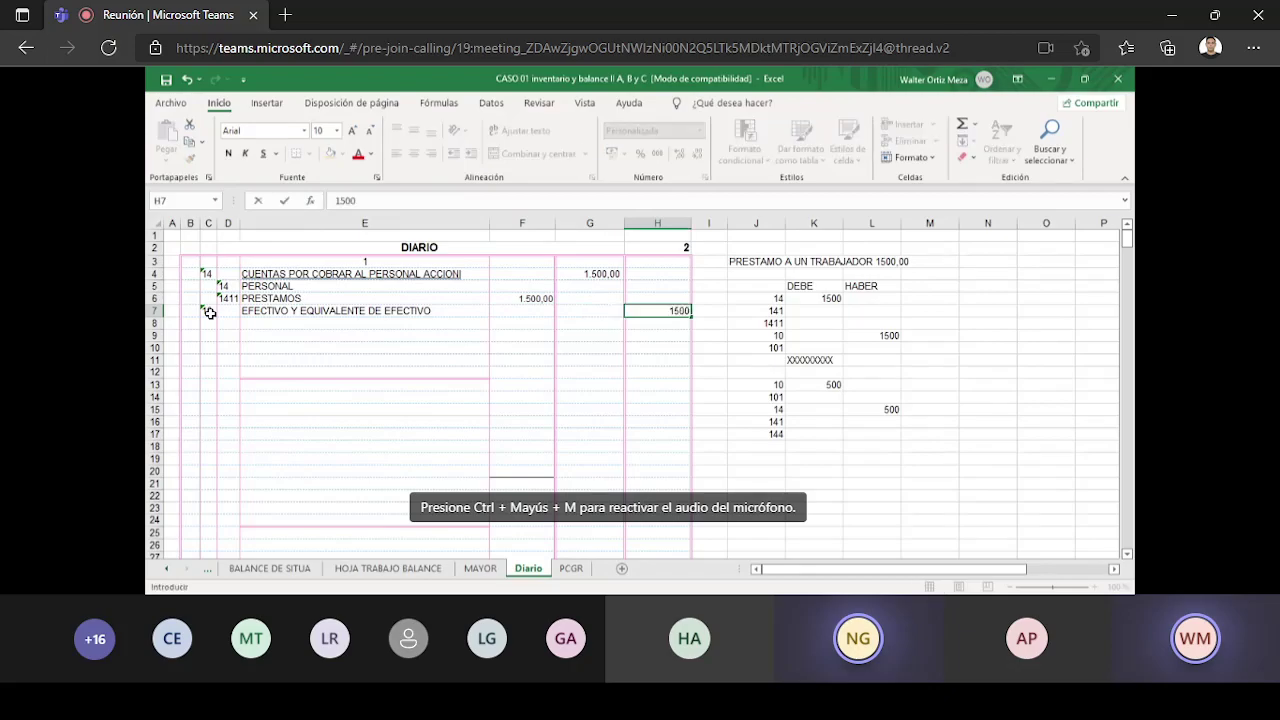
pyautogui.press('Return')
# - Add sub-account 101 CAJA with a 1.500,00 partial amount on row 8
pyautogui.press('Left')
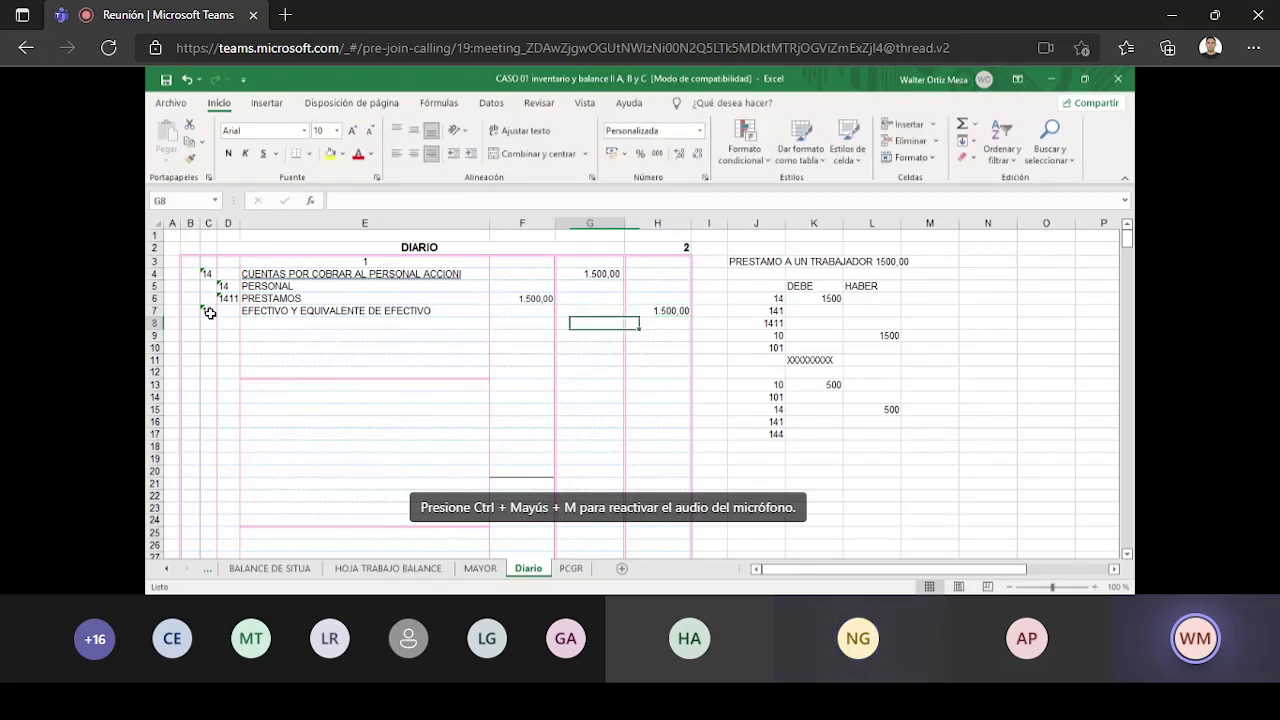
pyautogui.press('Left')
pyautogui.press('Left')
pyautogui.press('Left')
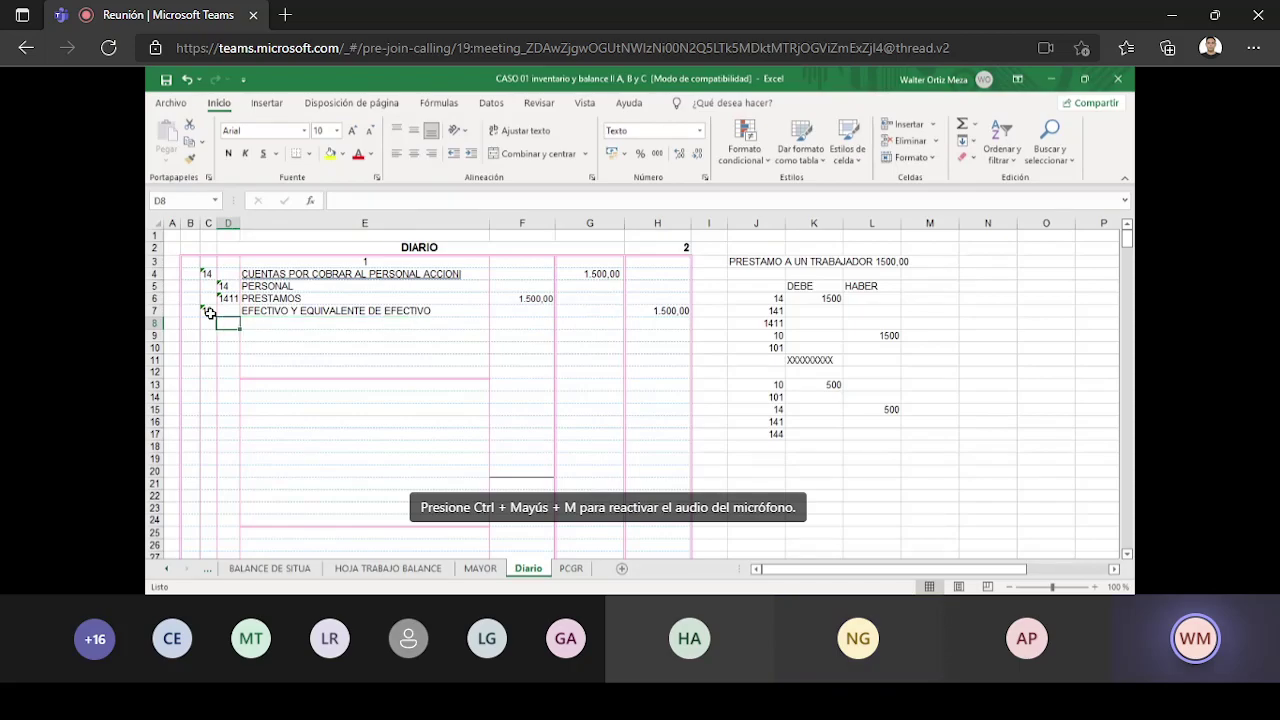
pyautogui.write('10')
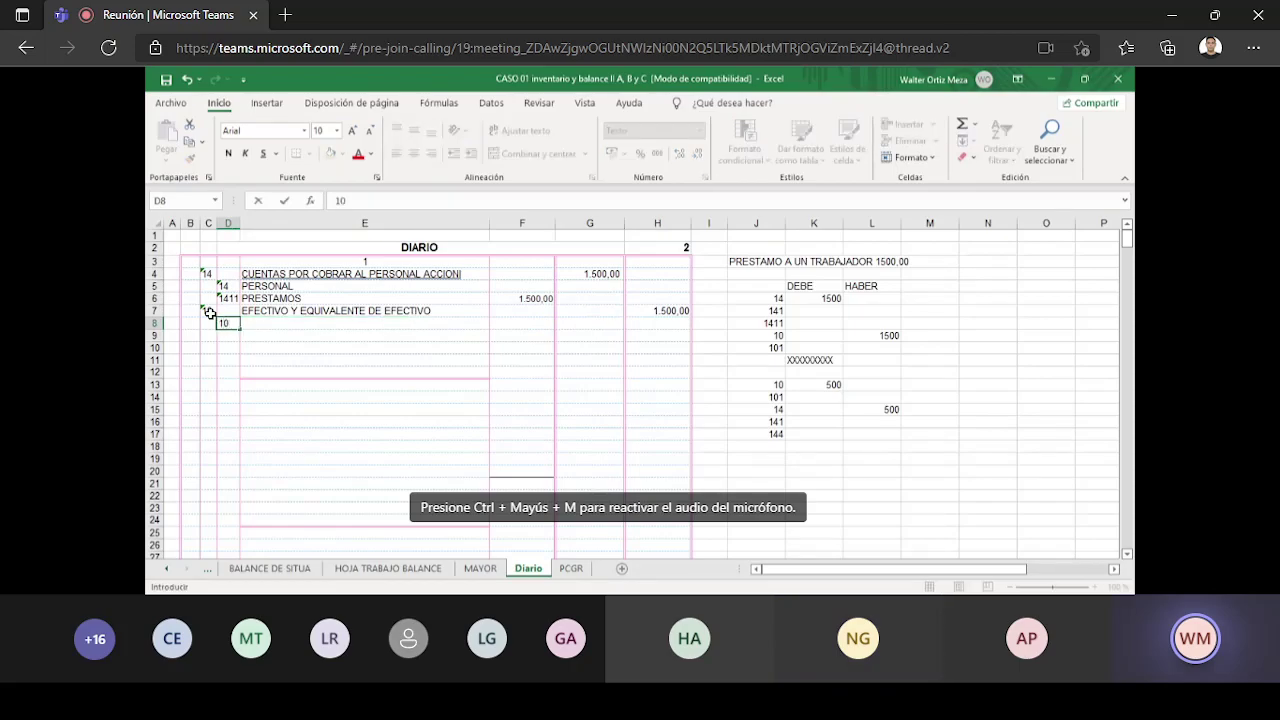
pyautogui.write('1')
pyautogui.press('Tab')
pyautogui.write('CA')
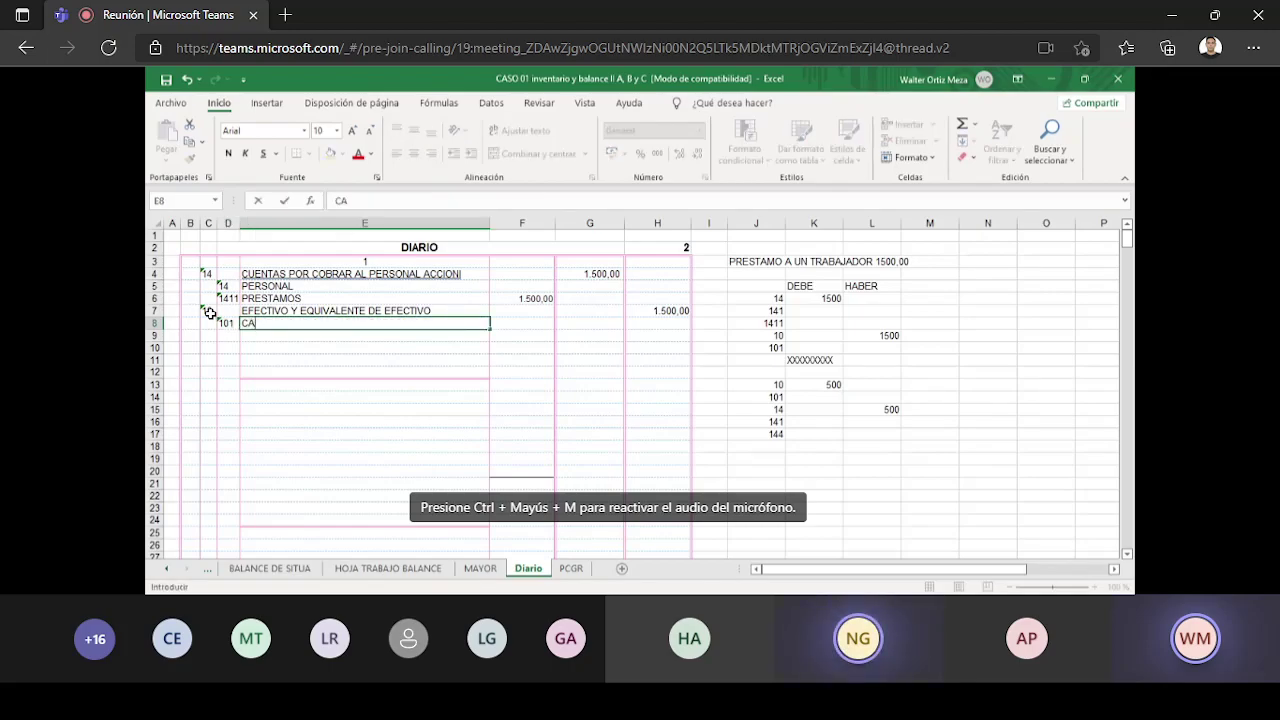
pyautogui.write('JA')
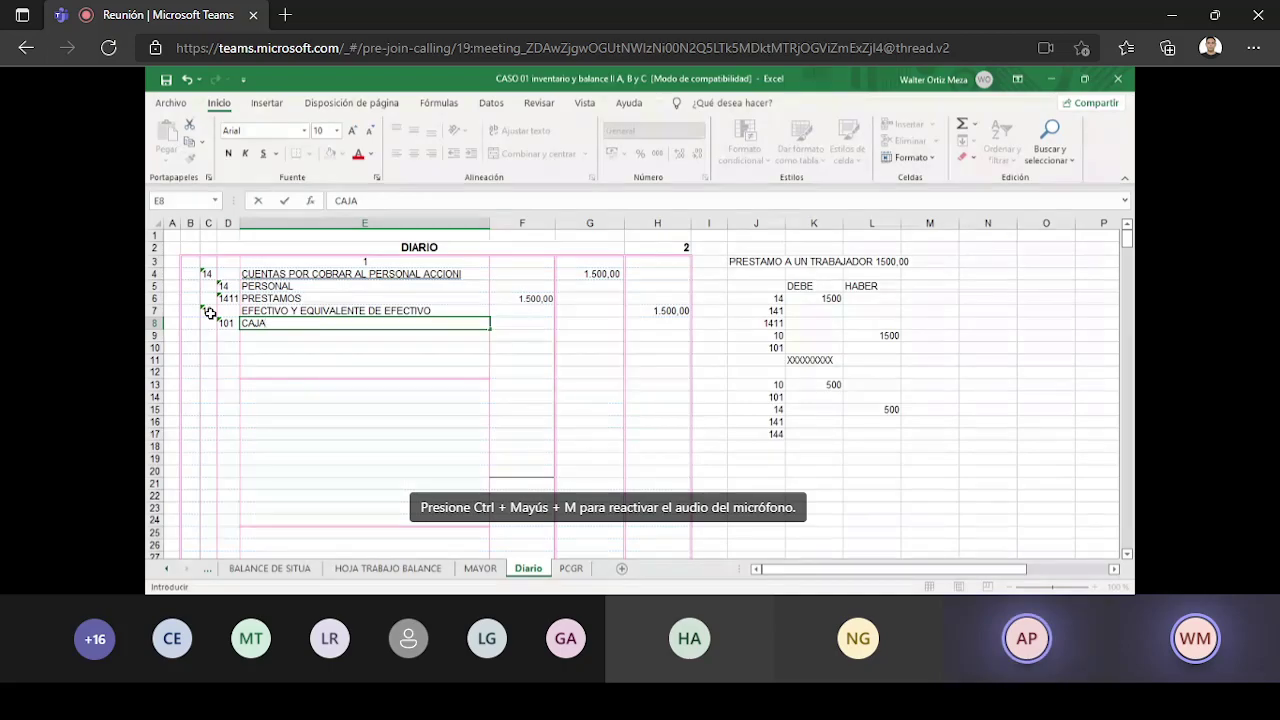
pyautogui.press('Tab')
pyautogui.write('150')
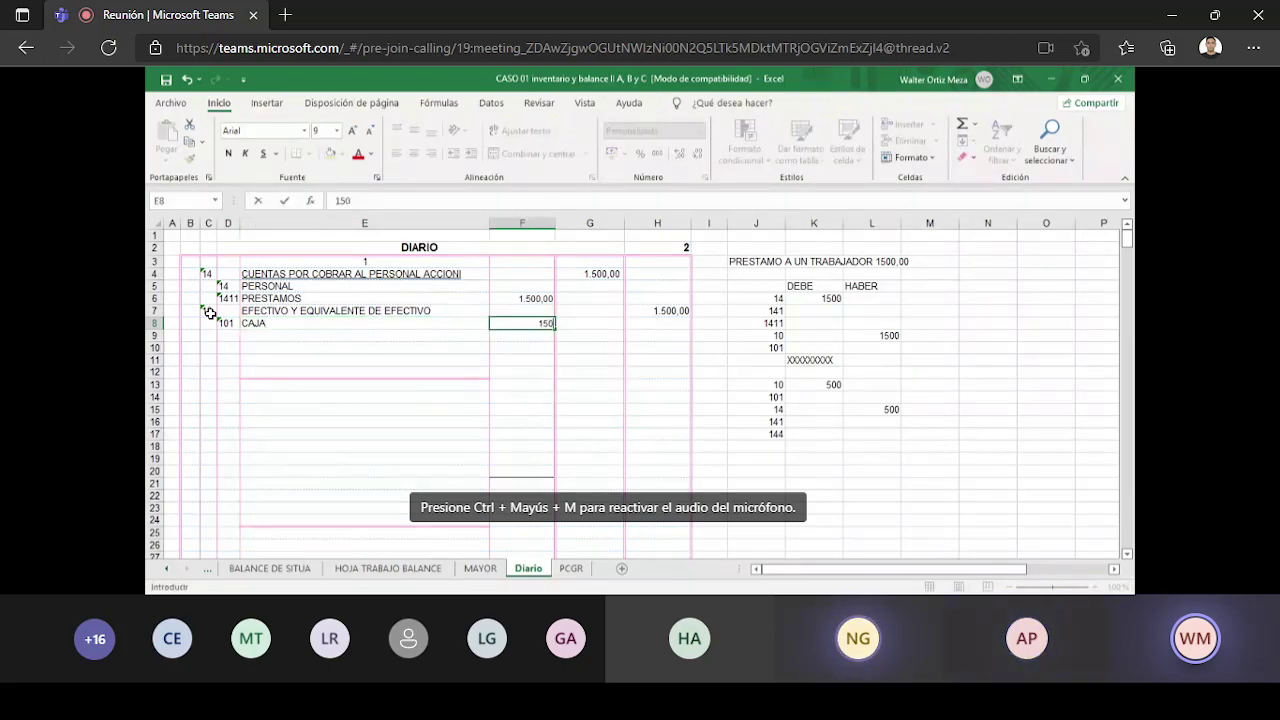
pyautogui.write('0')
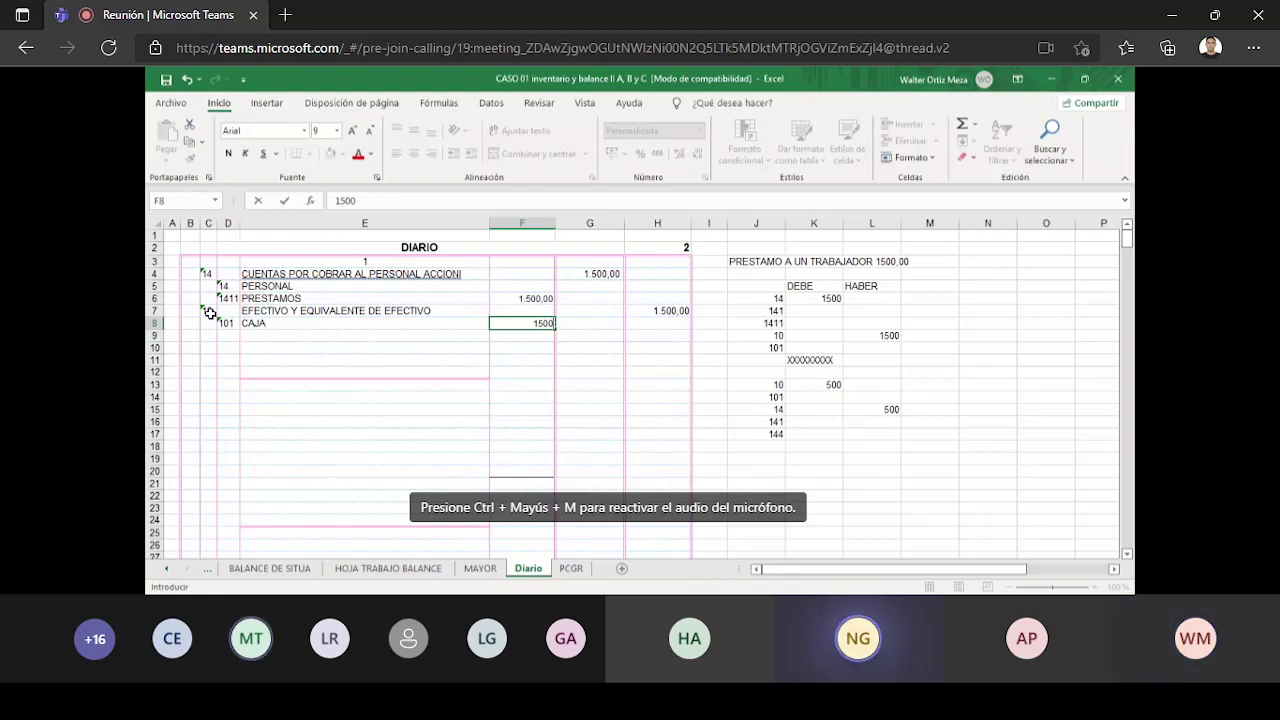
pyautogui.click(399, 421)
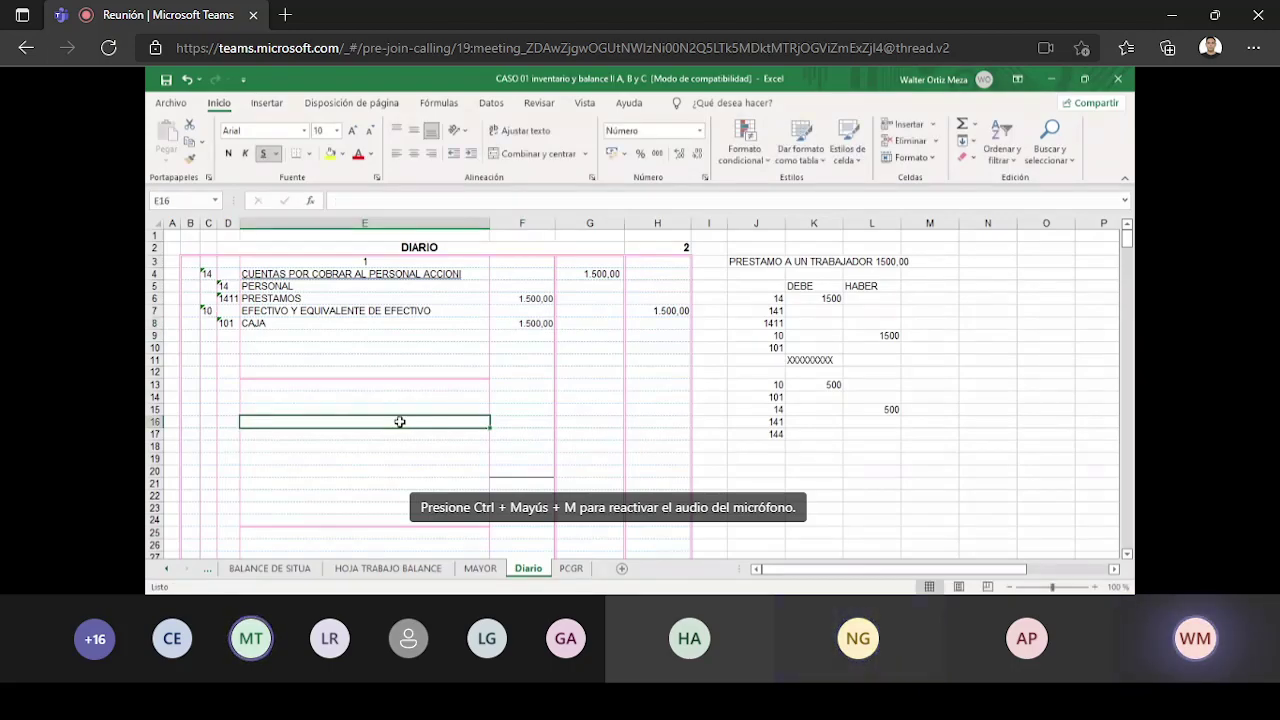
# - Enter the centred entry number 2 heading
pyautogui.click(362, 337)
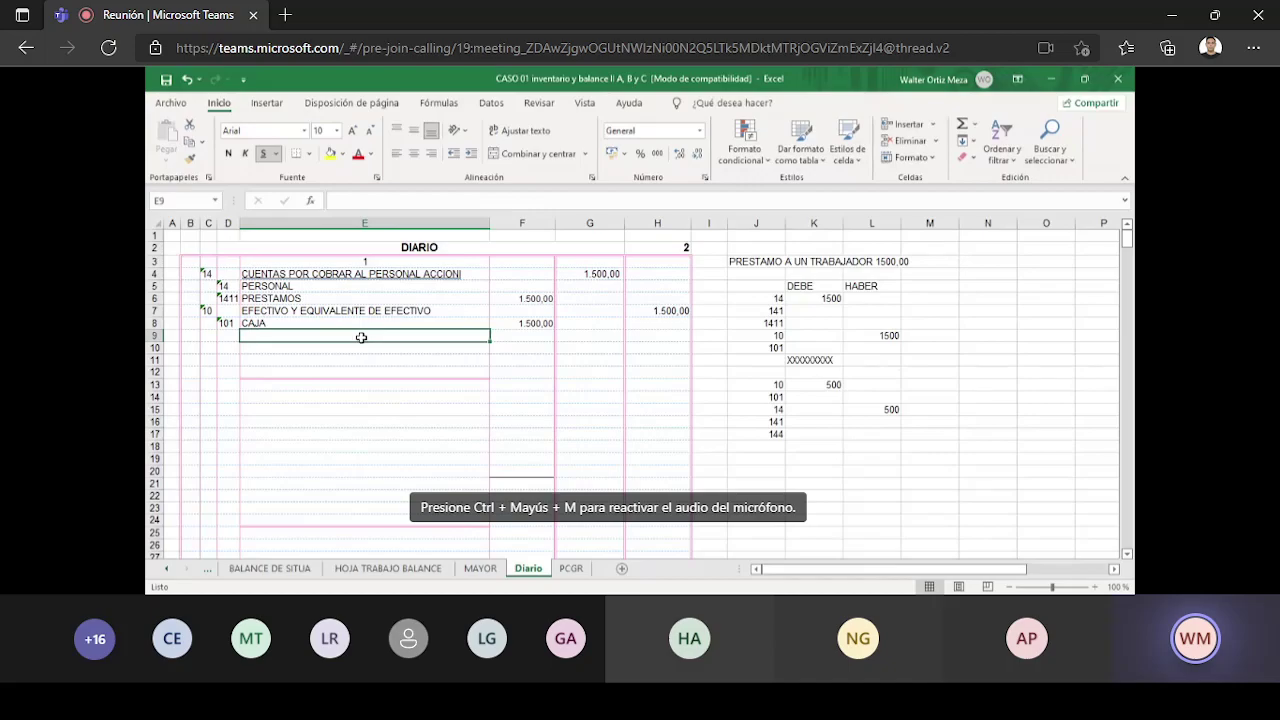
pyautogui.write('2')
pyautogui.click(343, 421)
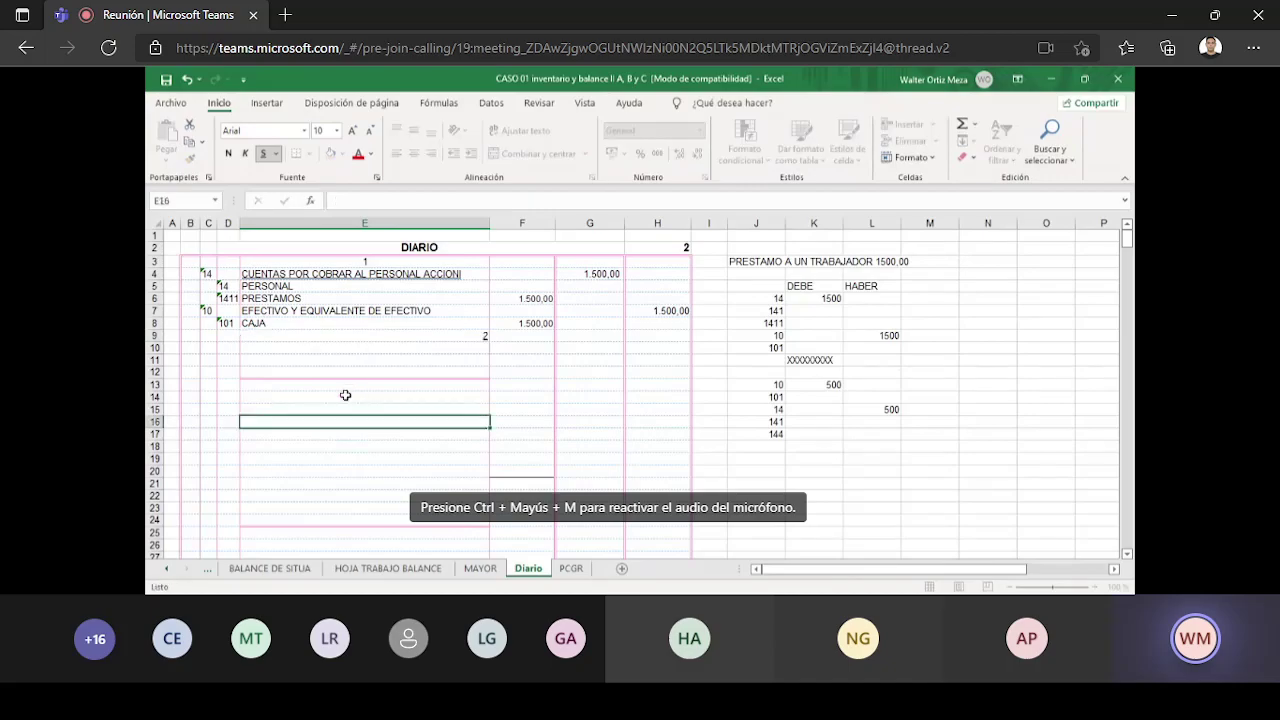
pyautogui.click(339, 333)
pyautogui.click(413, 153)
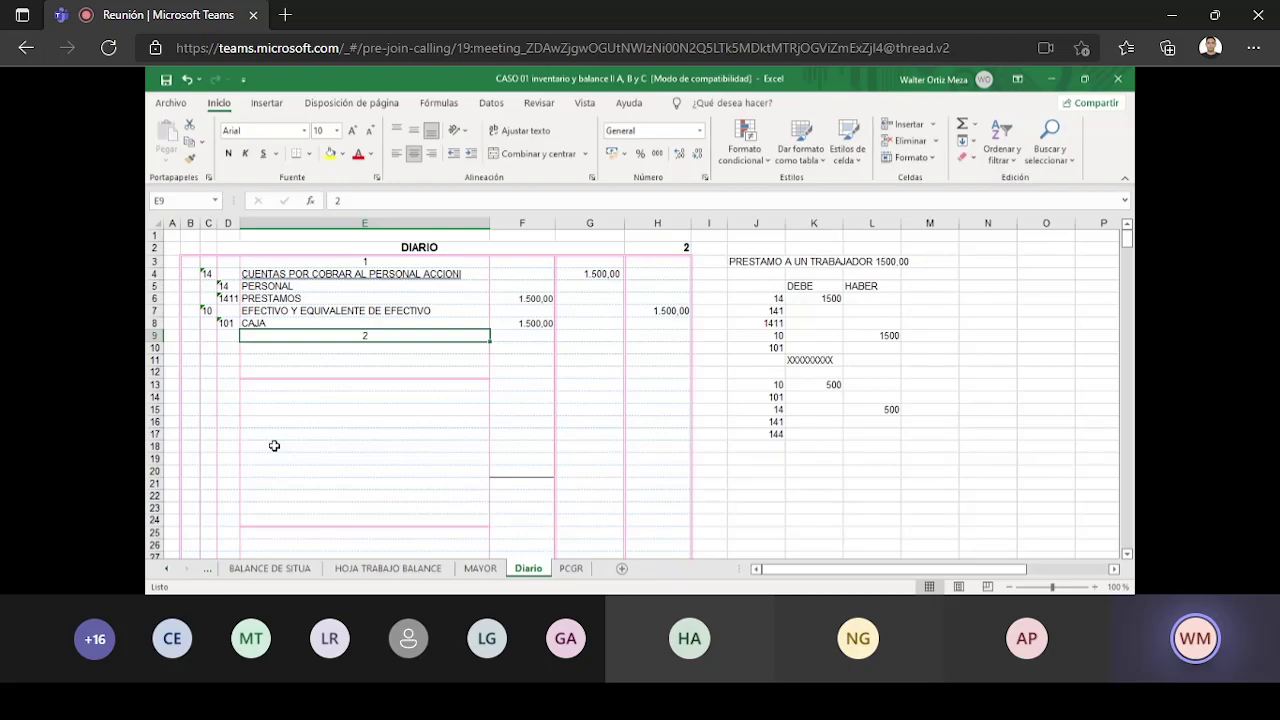
# - Debit 500,00 to 10 EFECTIVO Y EQUIVALENTE DE EFECTIVO, with sub-account 101 CAJA
pyautogui.click(209, 352)
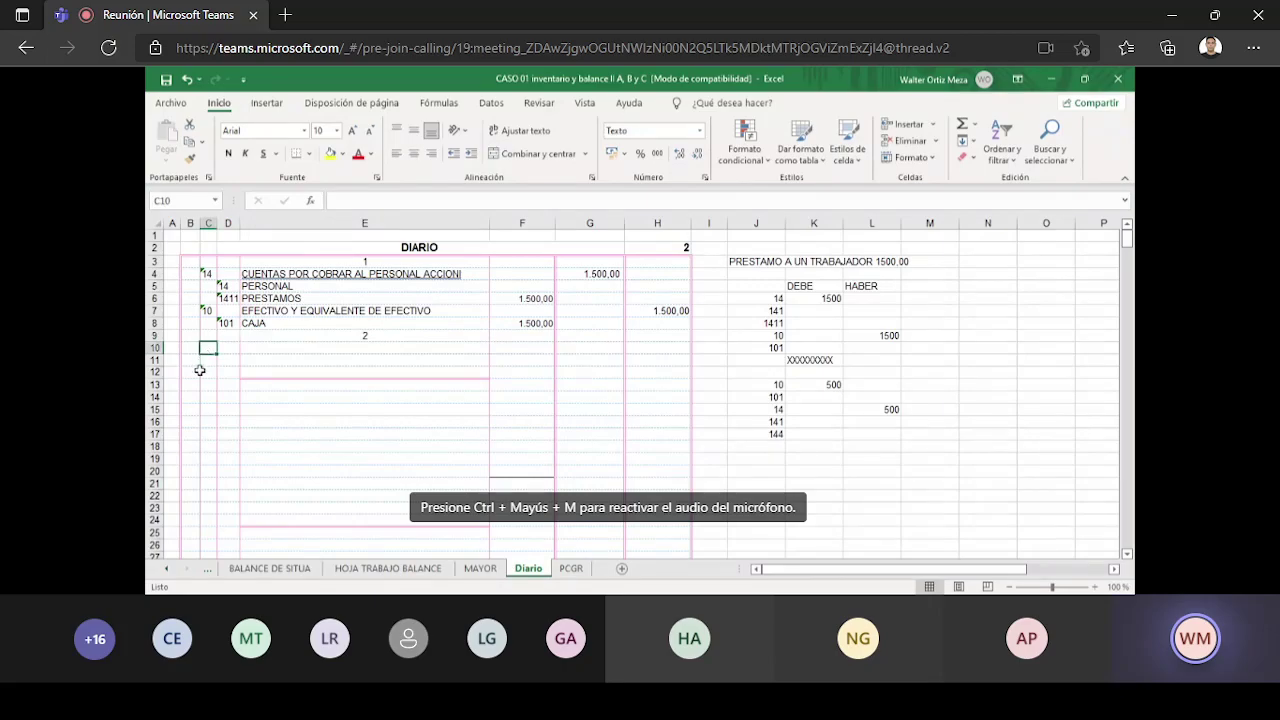
pyautogui.write('10')
pyautogui.press('Tab')
pyautogui.press('Tab')
pyautogui.write('E')
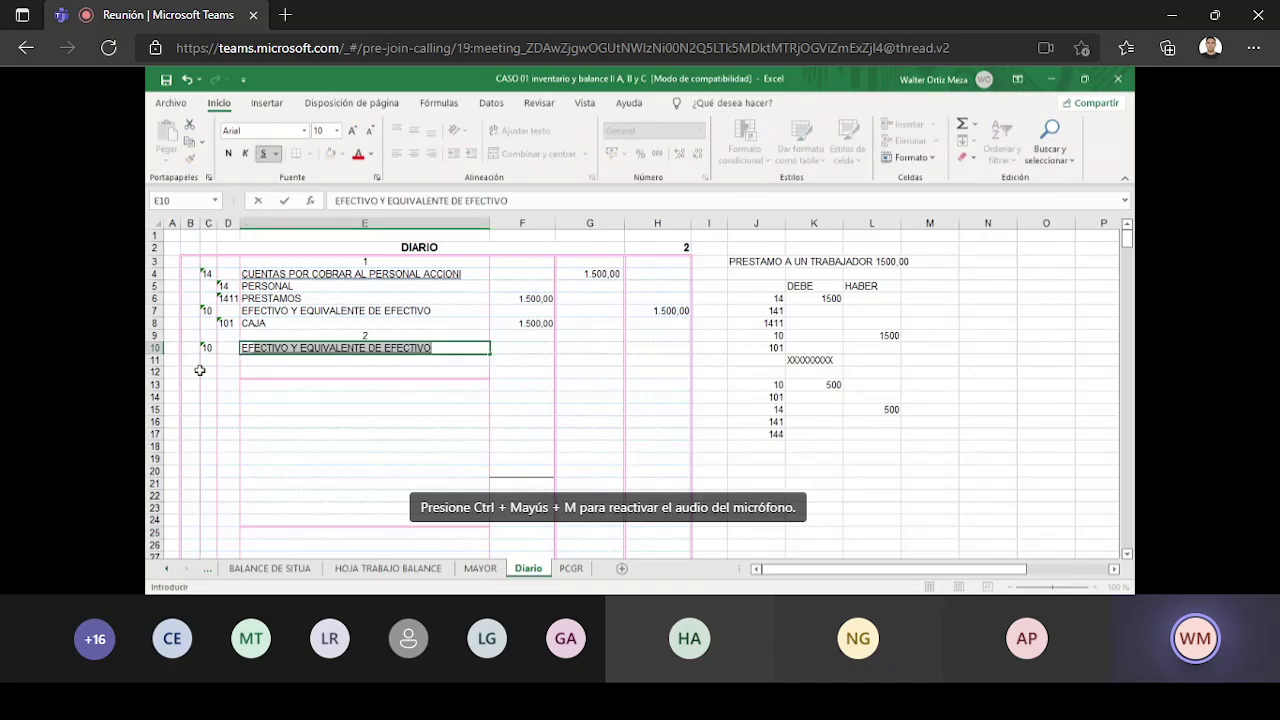
pyautogui.press('Tab')
pyautogui.press('Tab')
pyautogui.write('5')
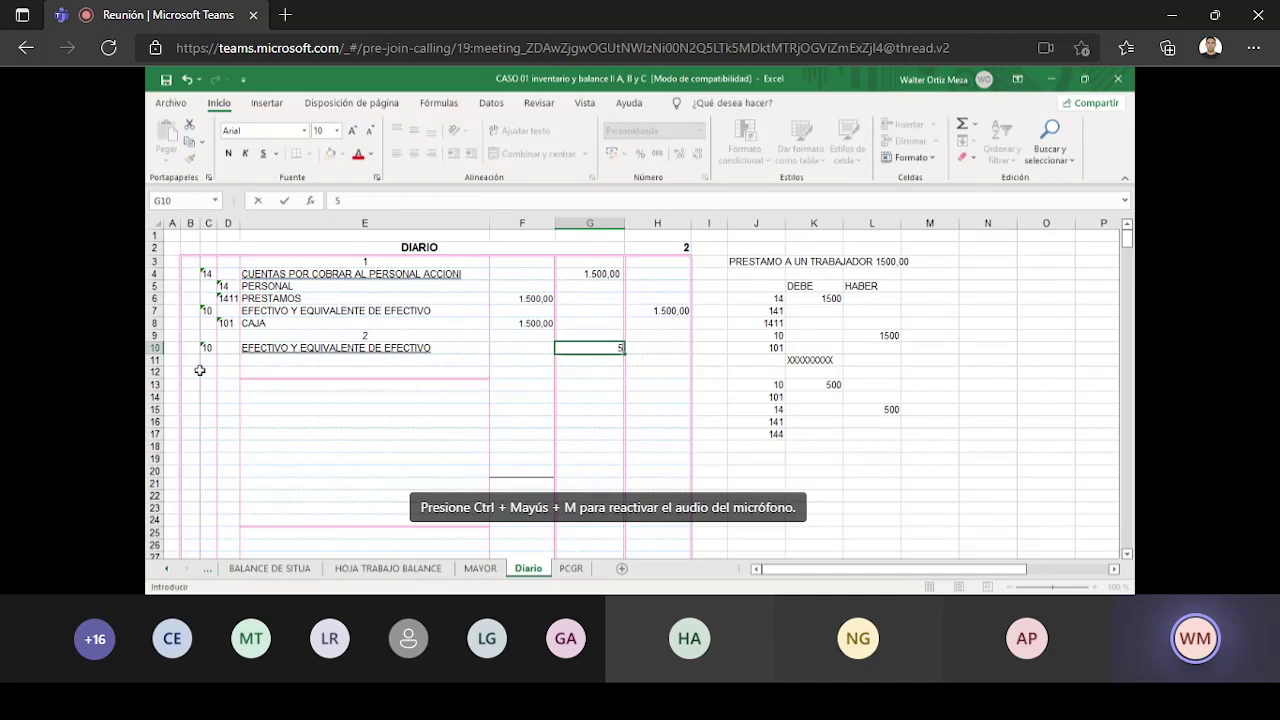
pyautogui.write('00,00')
pyautogui.press('Return')
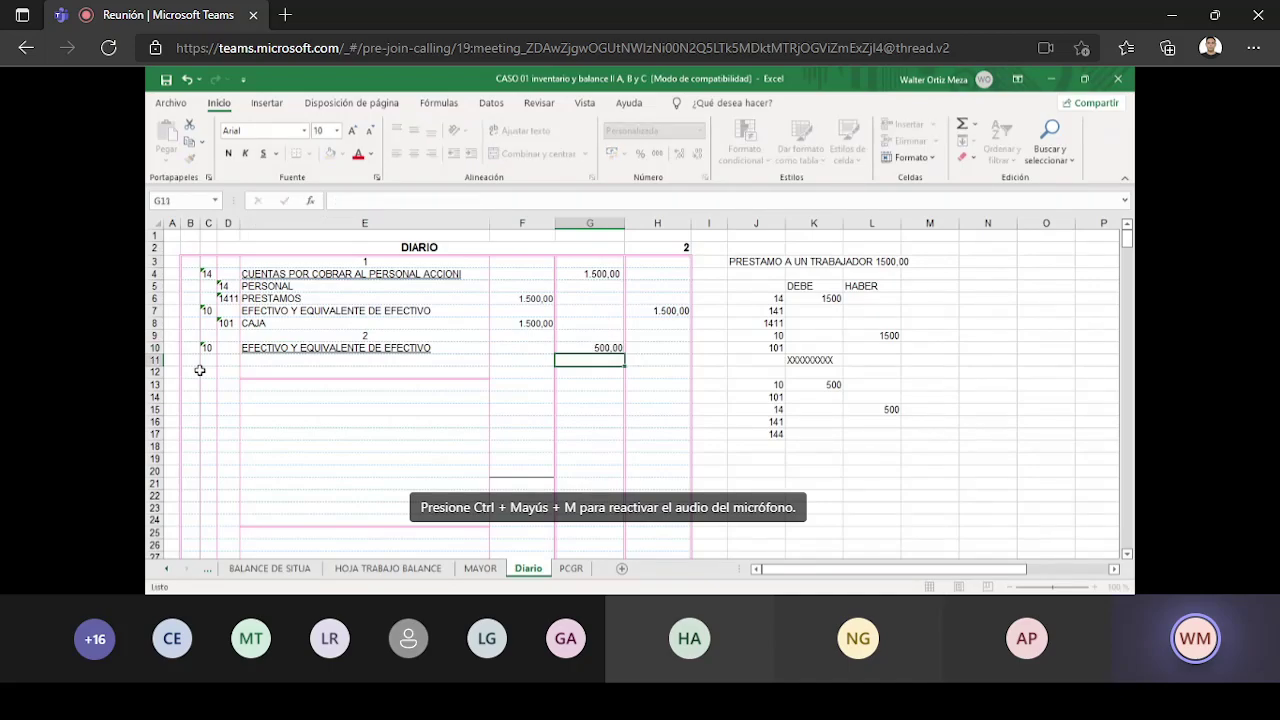
pyautogui.press('Left')
pyautogui.press('Left')
pyautogui.press('Left')
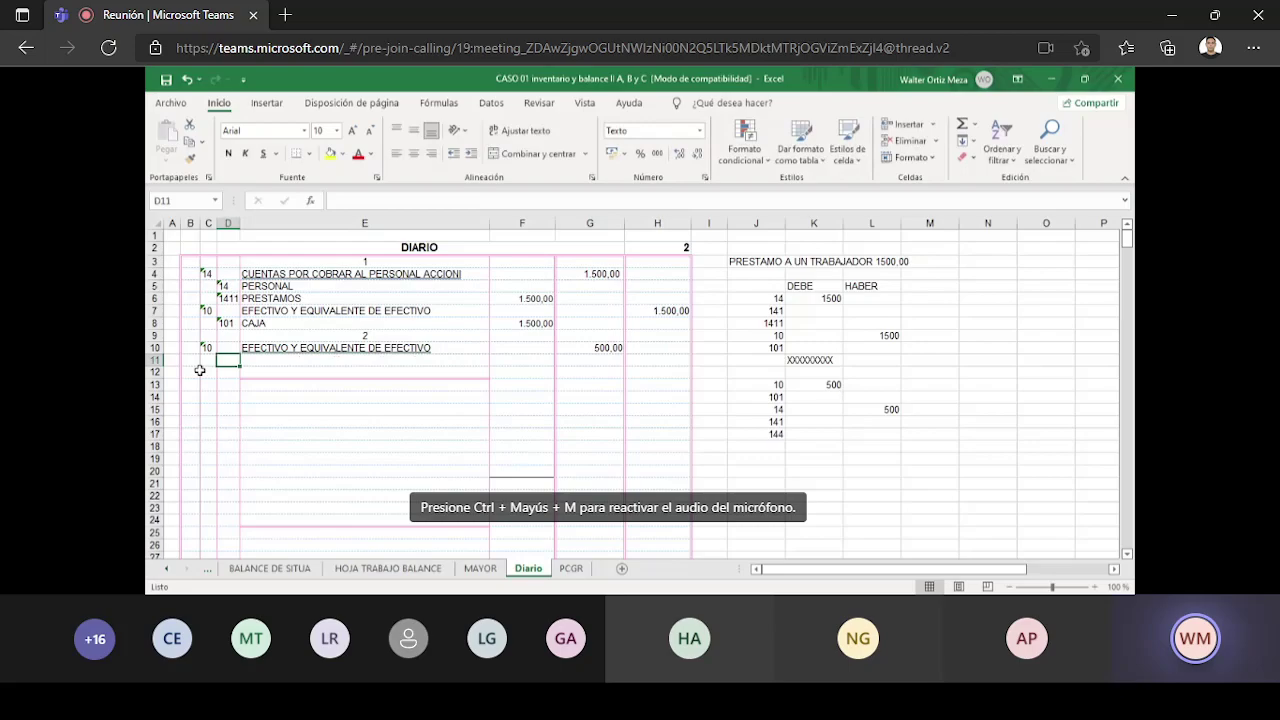
pyautogui.write('101')
pyautogui.press('Tab')
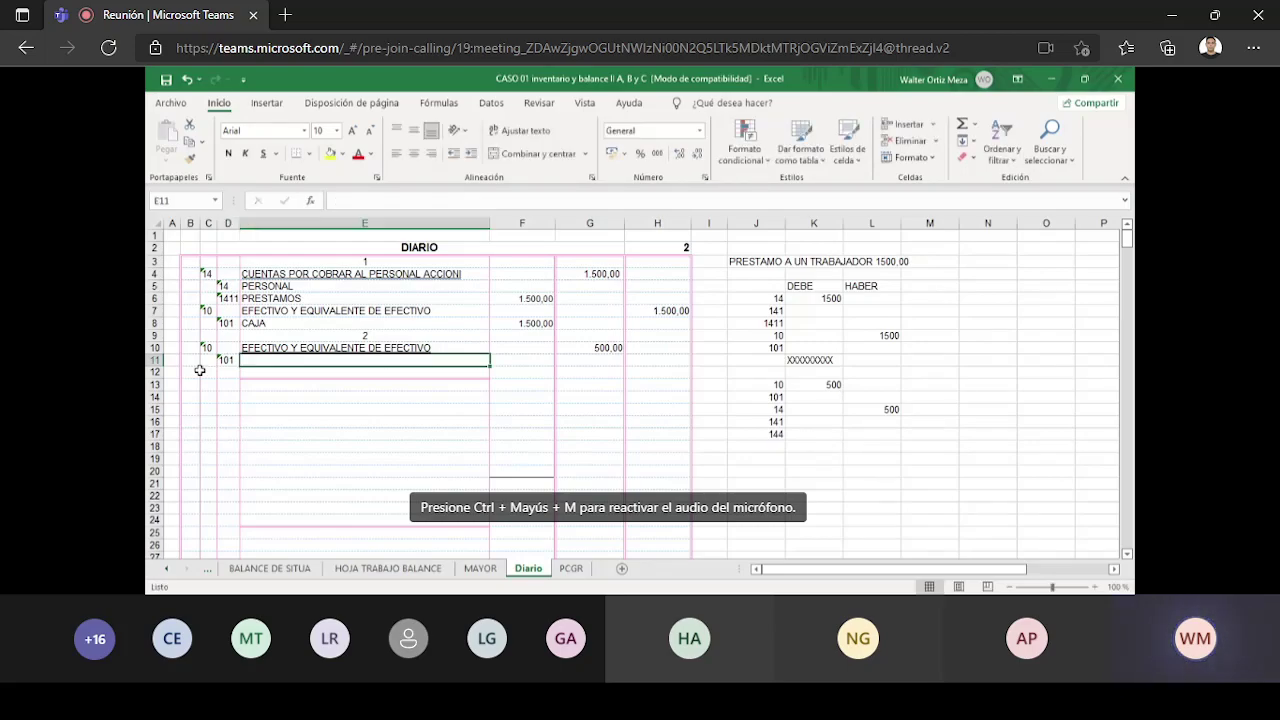
pyautogui.write('CAJA')
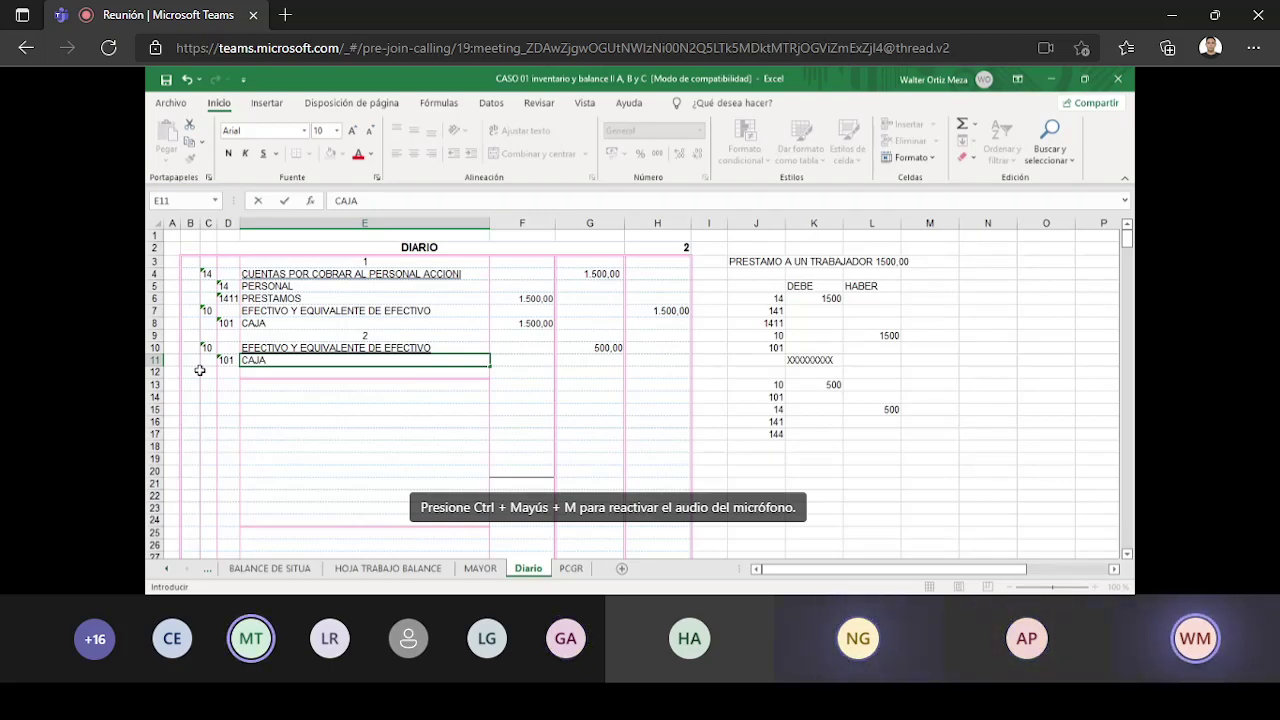
# - Credit 500,00 to account 14 CUENTAS POR COBRAR on row 12
pyautogui.click(207, 372)
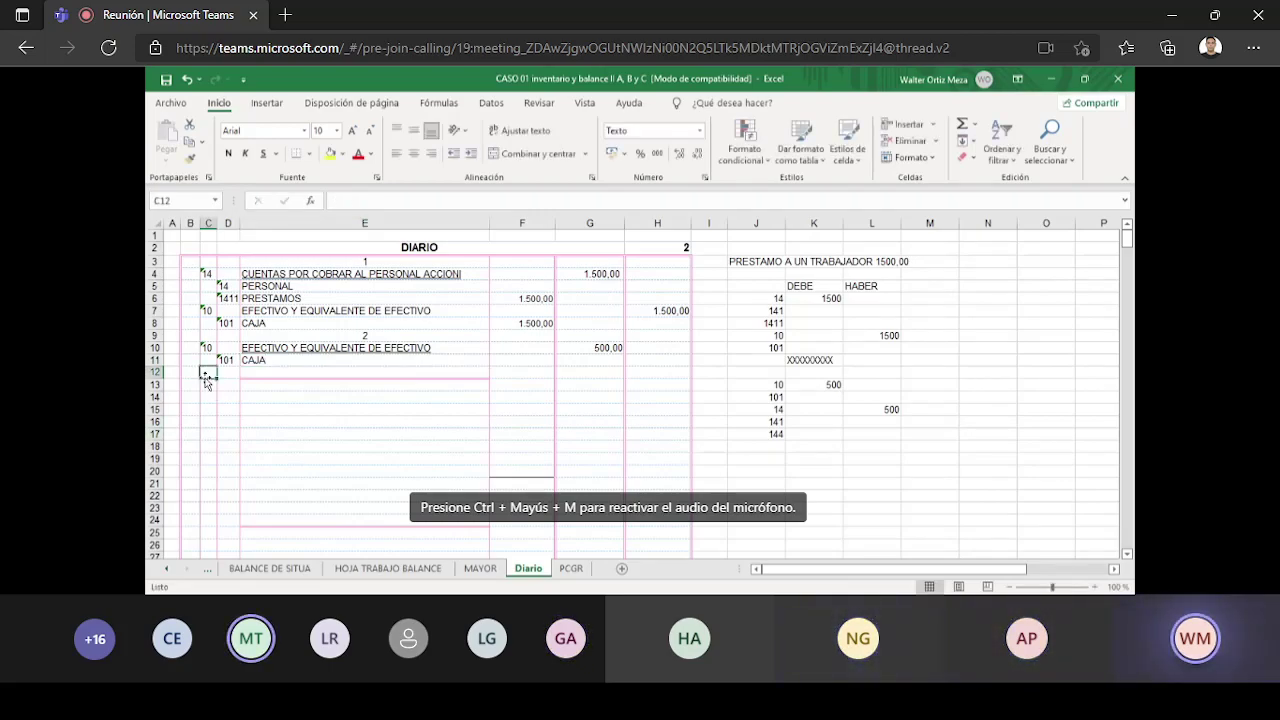
pyautogui.write('14')
pyautogui.press('Tab')
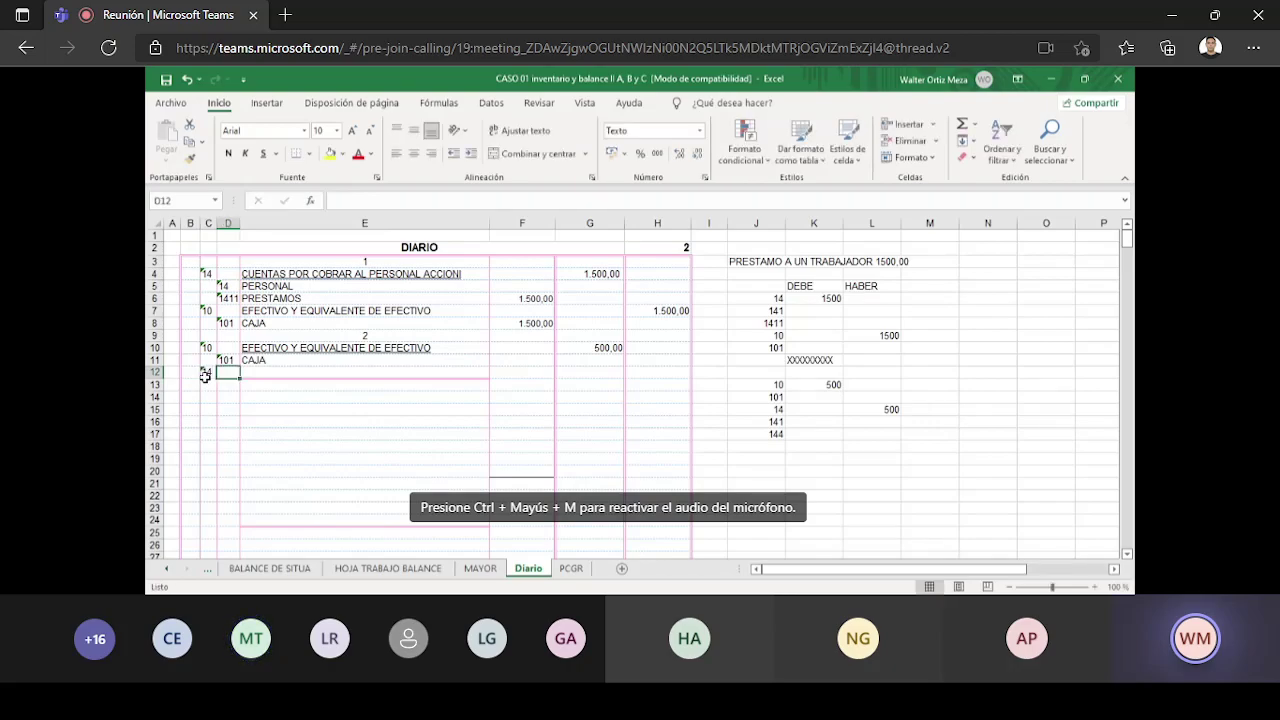
pyautogui.press('Tab')
pyautogui.write('CU')
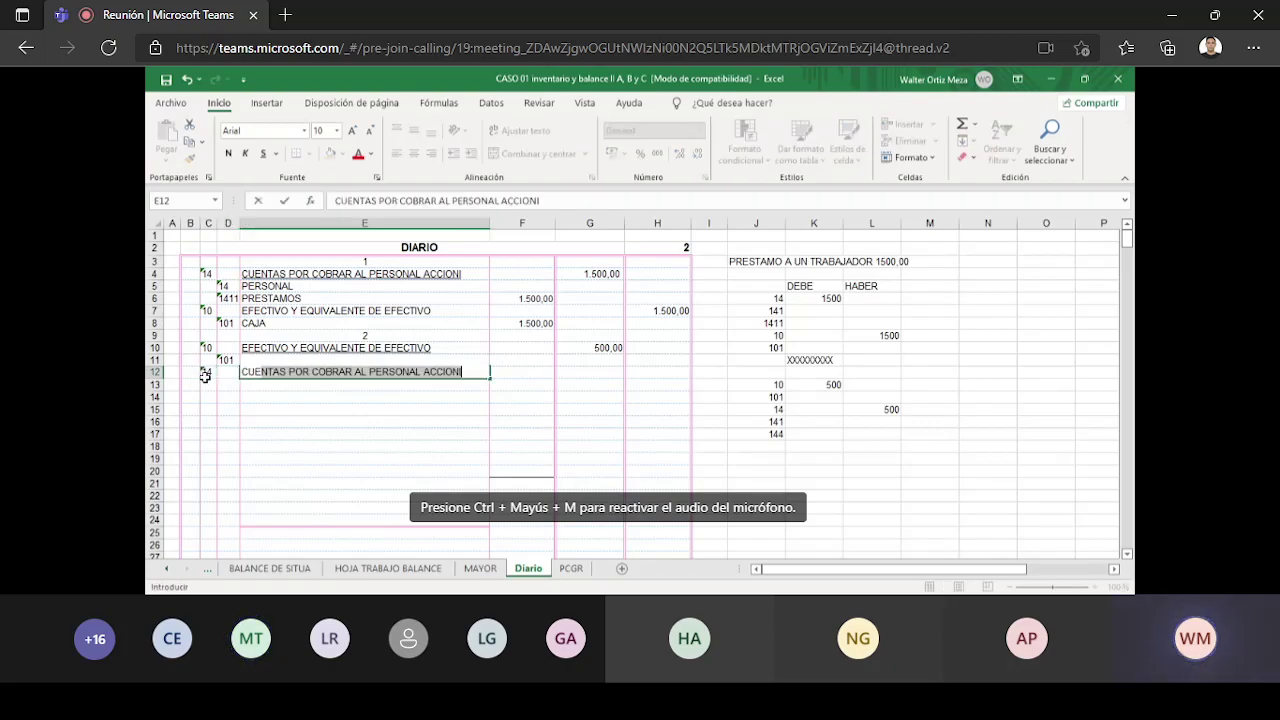
pyautogui.write('EN')
pyautogui.press('Tab')
pyautogui.press('Tab')
pyautogui.press('Tab')
pyautogui.write('5')
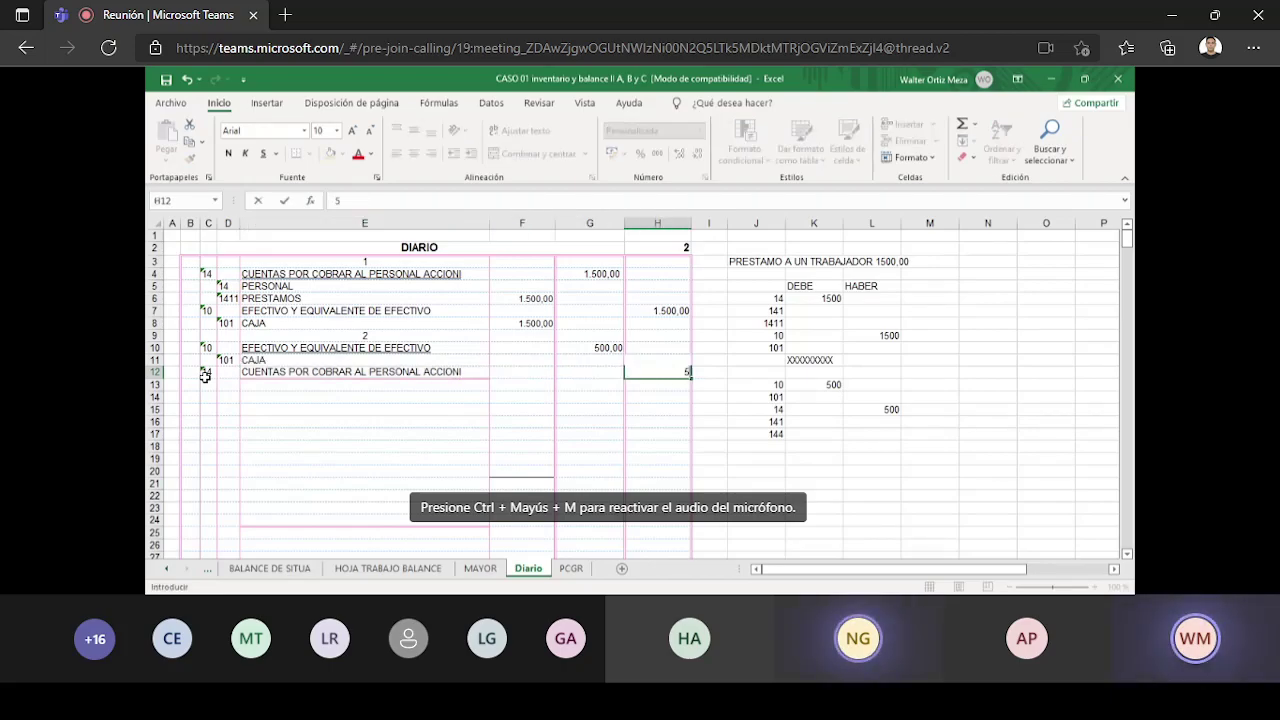
pyautogui.write('00,00')
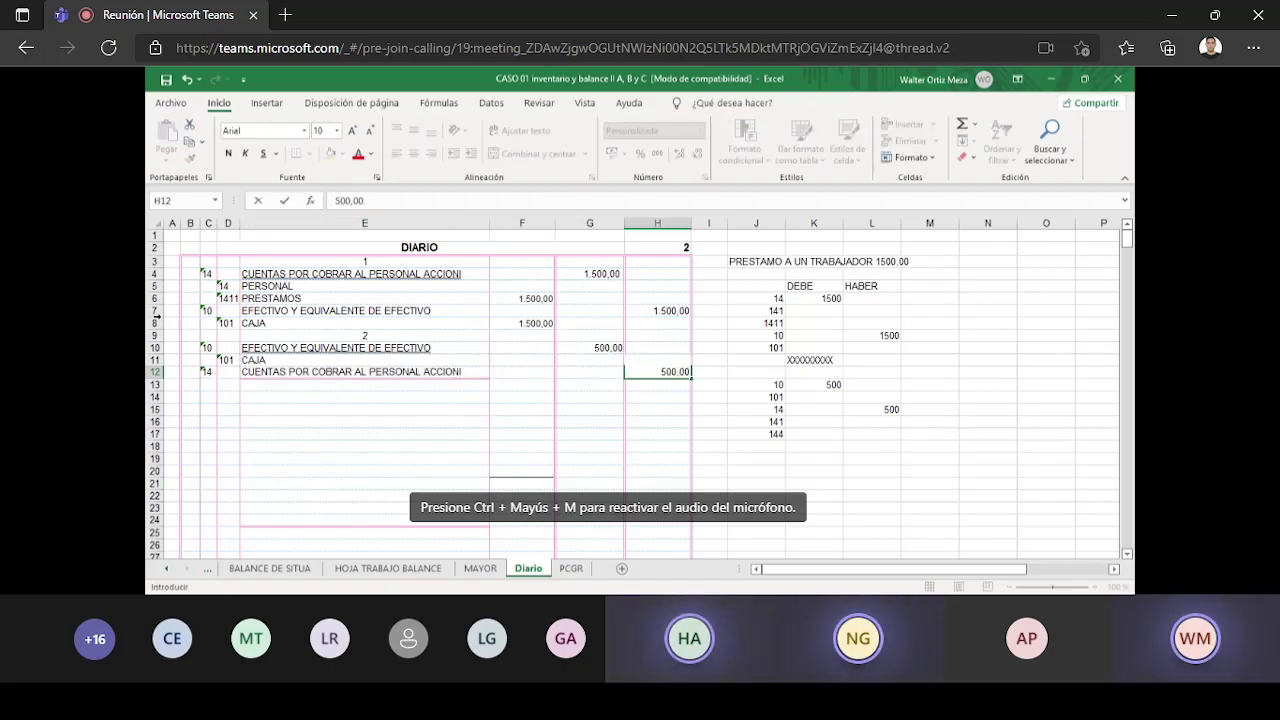
pyautogui.click(308, 484)
# - Copy the PERSONAL and PRESTAMOS sub-lines from entry 1 to row 13 under entry 2
pyautogui.moveTo(231, 290); pyautogui.dragTo(550, 302)
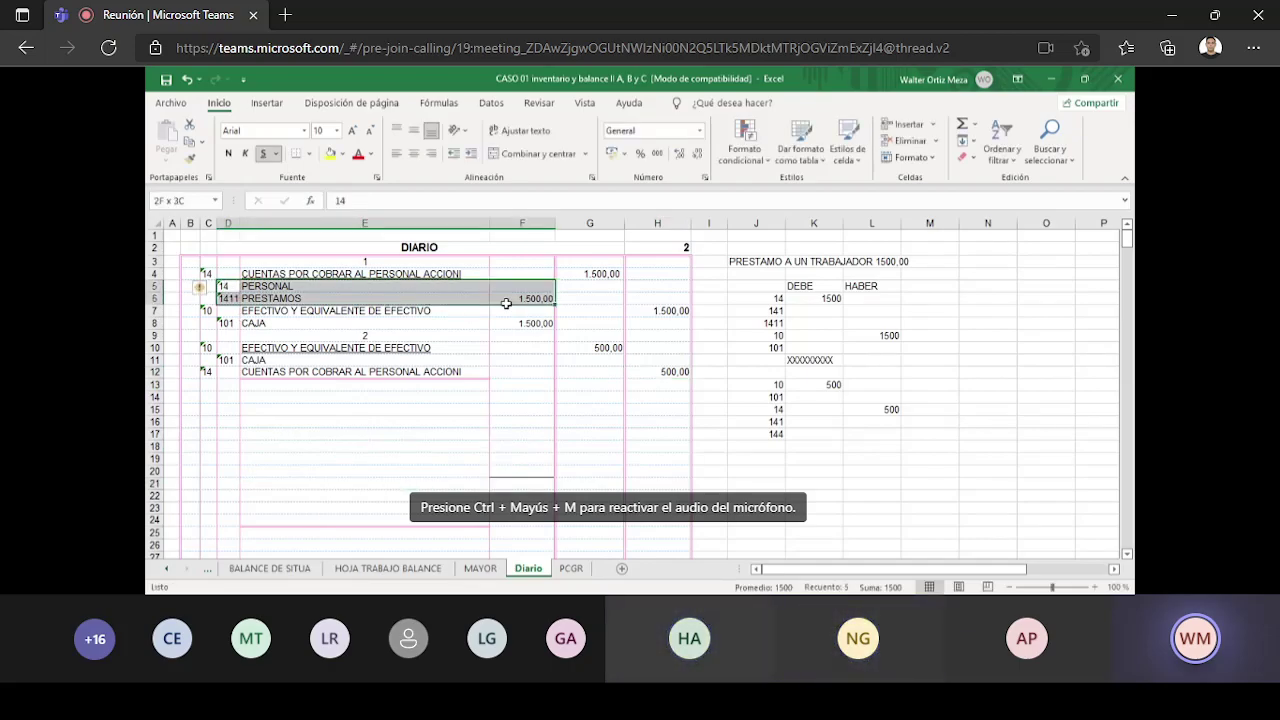
pyautogui.hotkey('ctrl', 'c')
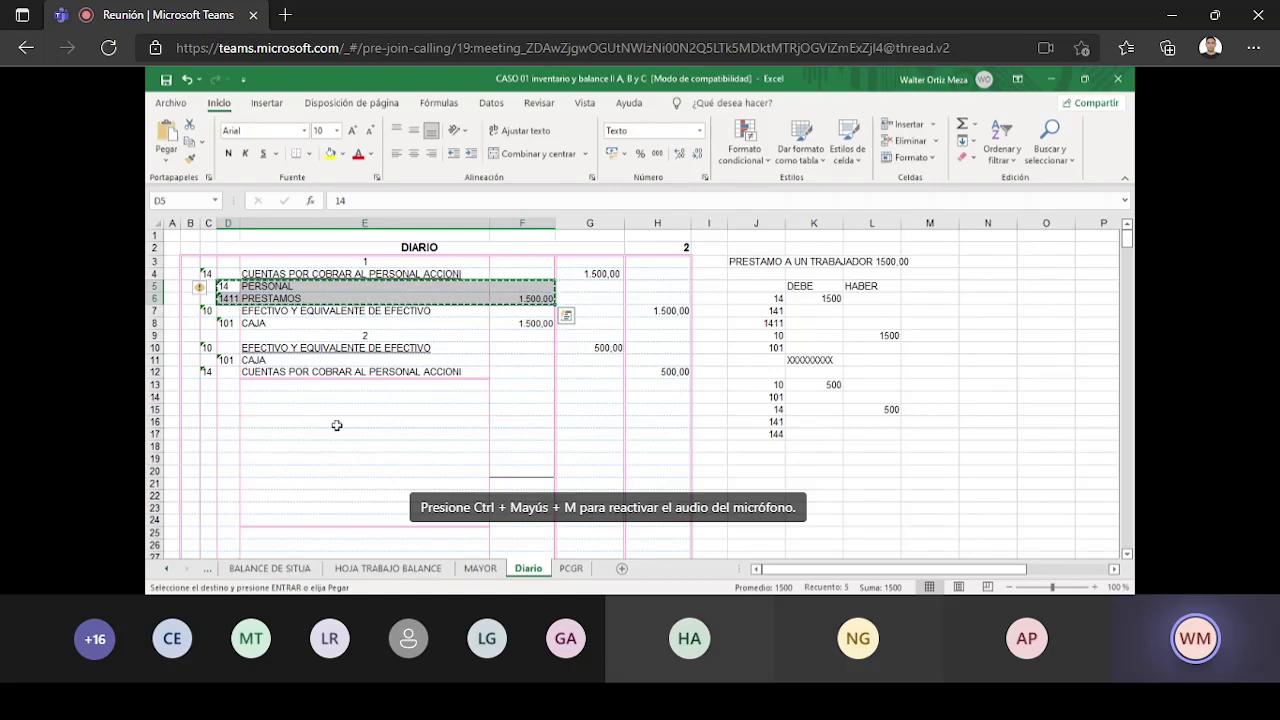
pyautogui.click(227, 389)
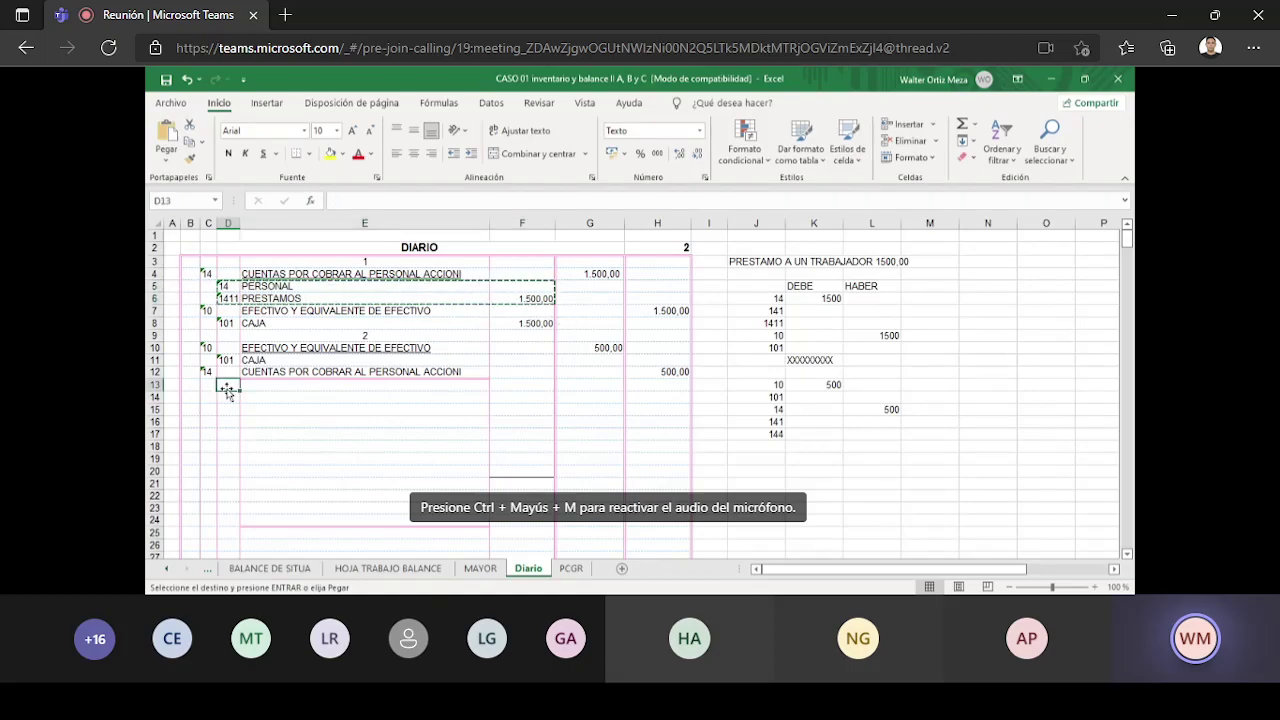
pyautogui.press('Return')
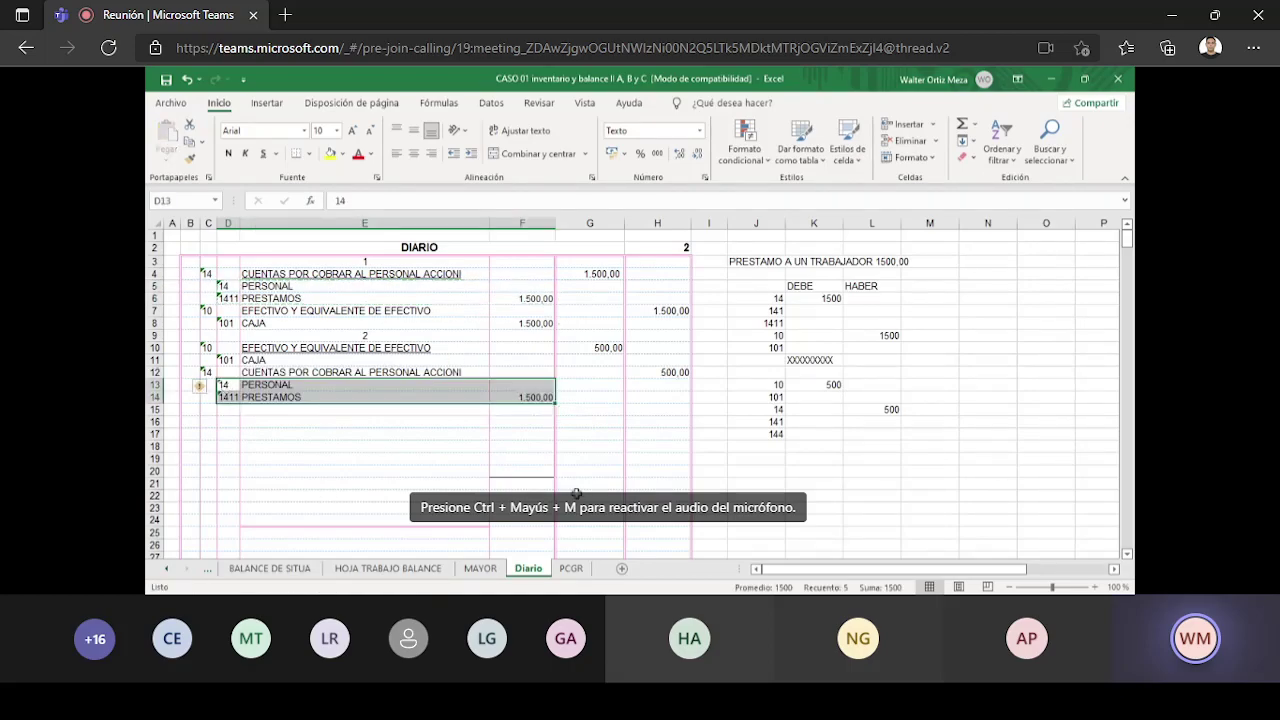
pyautogui.click(763, 487)
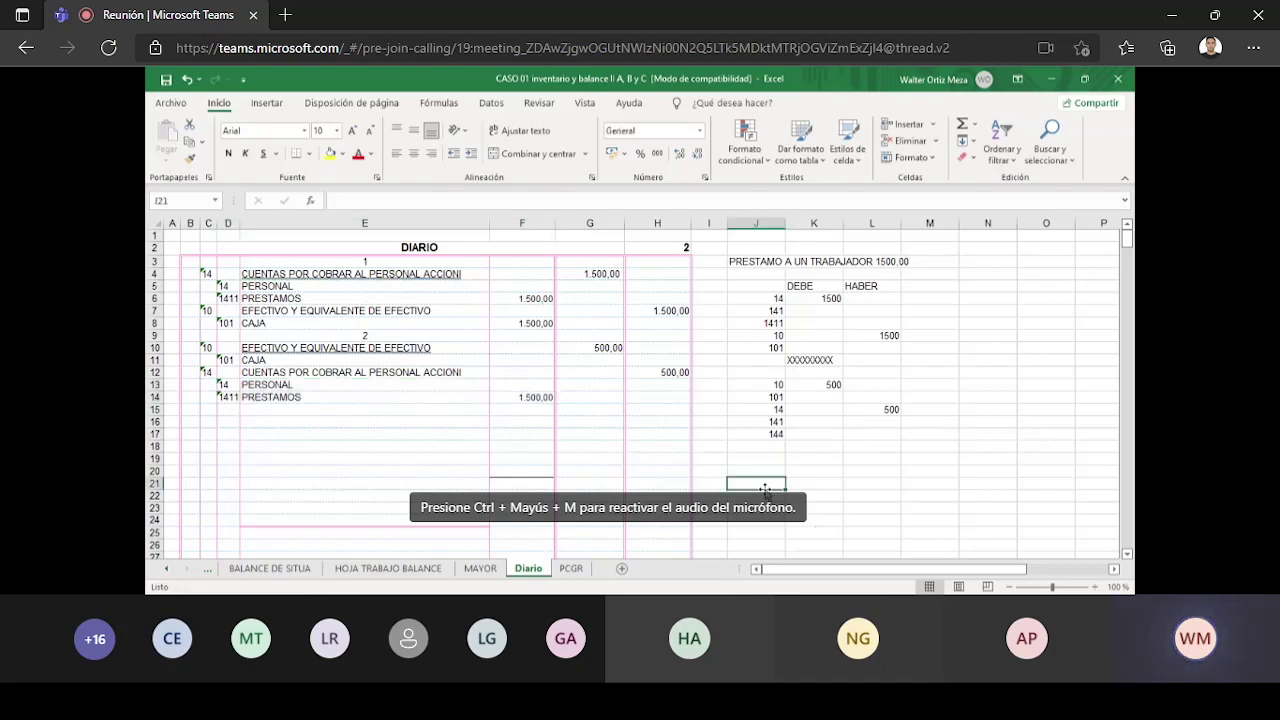
# - Set the PRESTAMOS amount to 500,00 and give CAJA a 500,00 sub-amount
pyautogui.click(526, 398)
pyautogui.write('500')
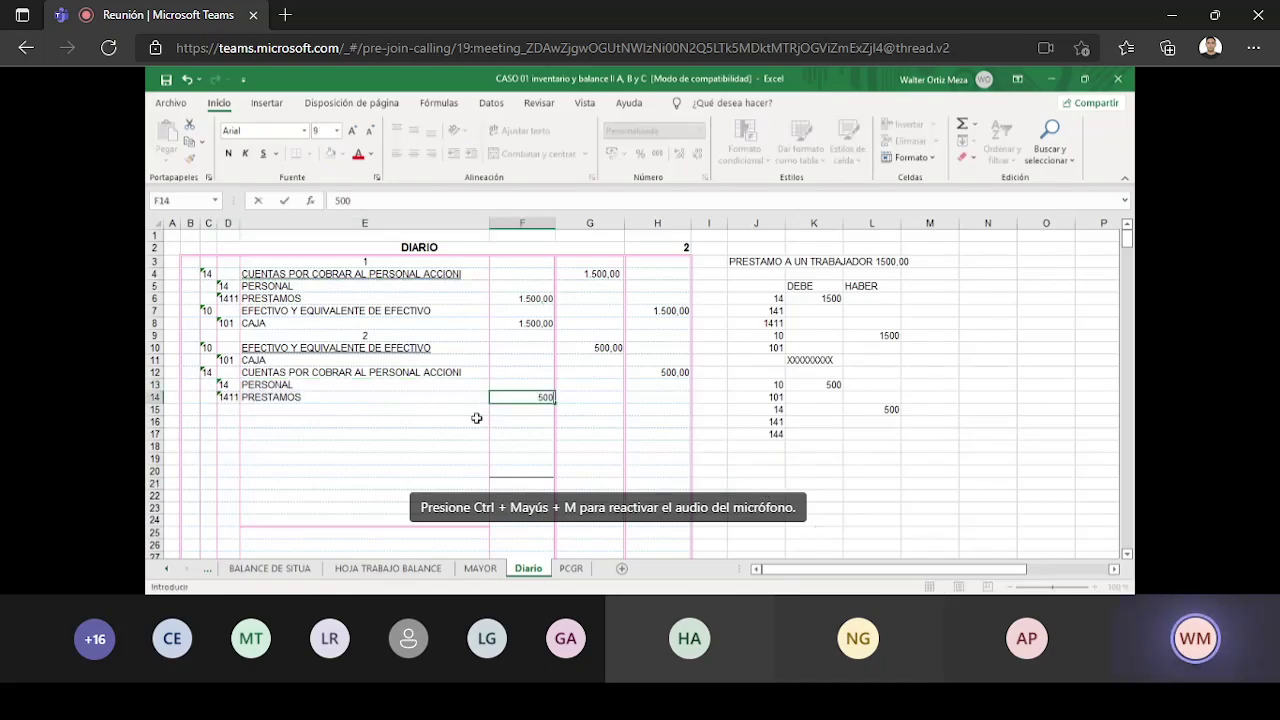
pyautogui.click(607, 433)
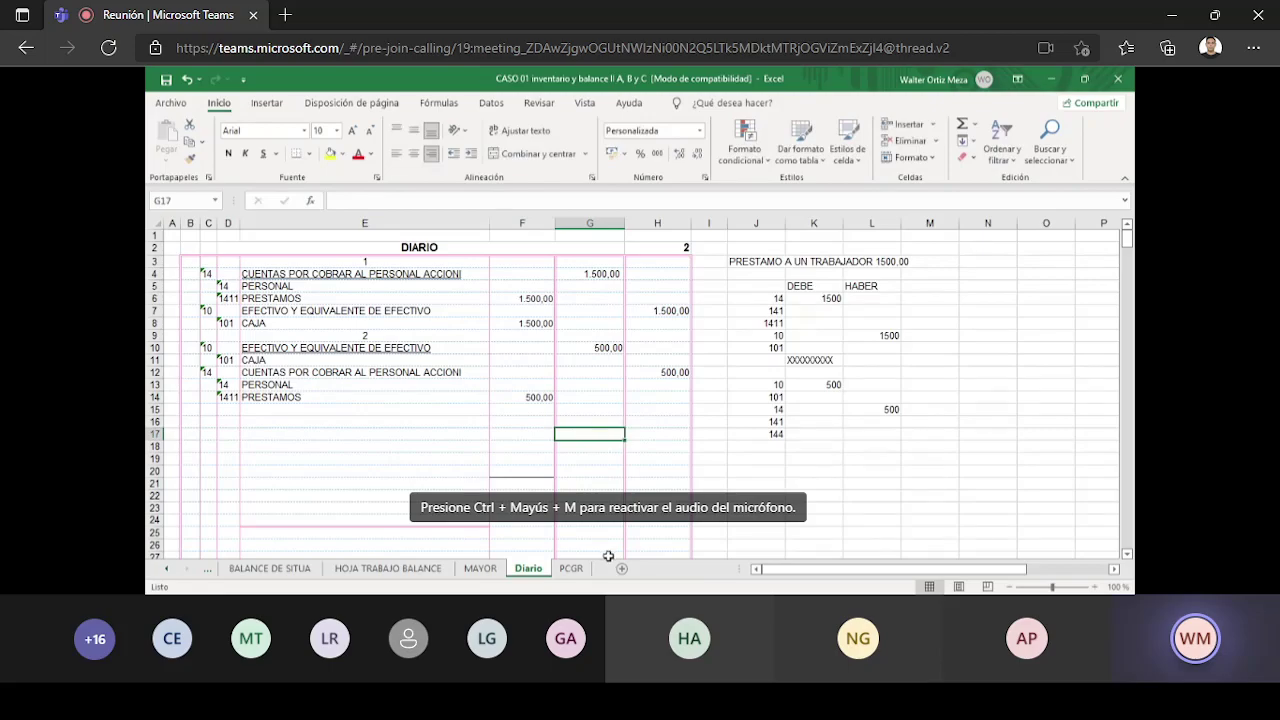
pyautogui.click(533, 361)
pyautogui.write('5')
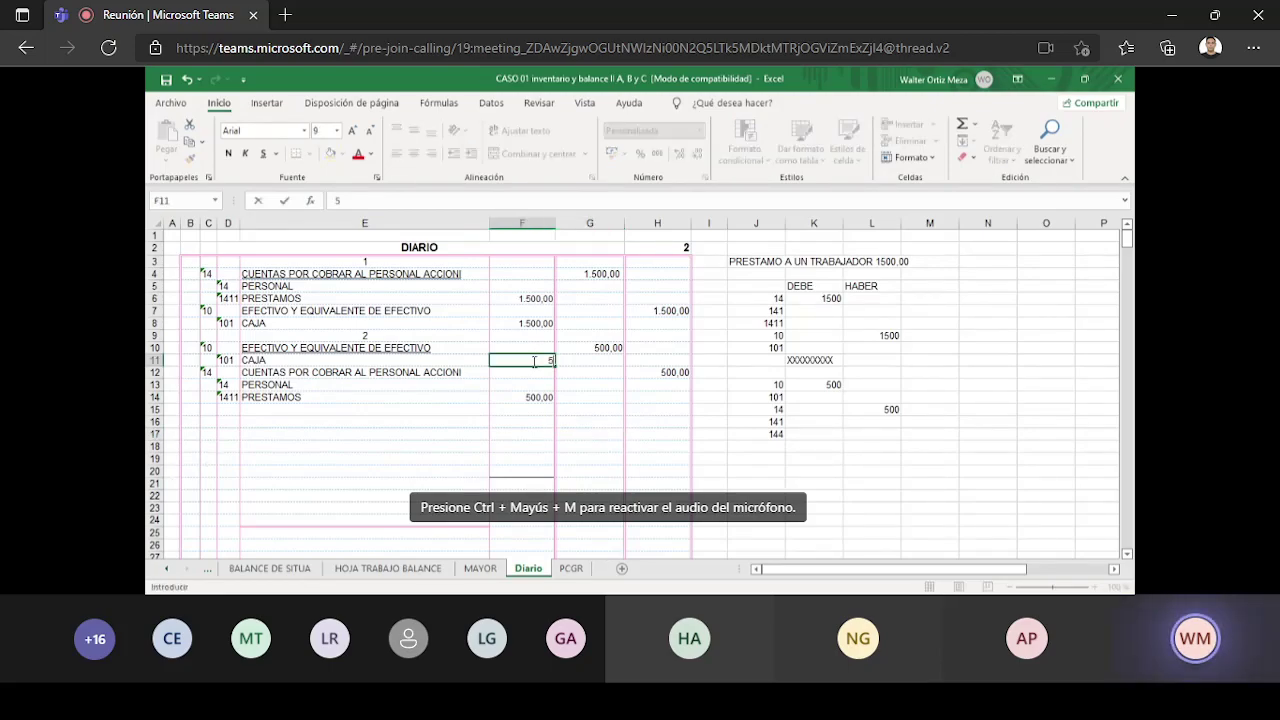
pyautogui.write('00')
pyautogui.click(507, 445)
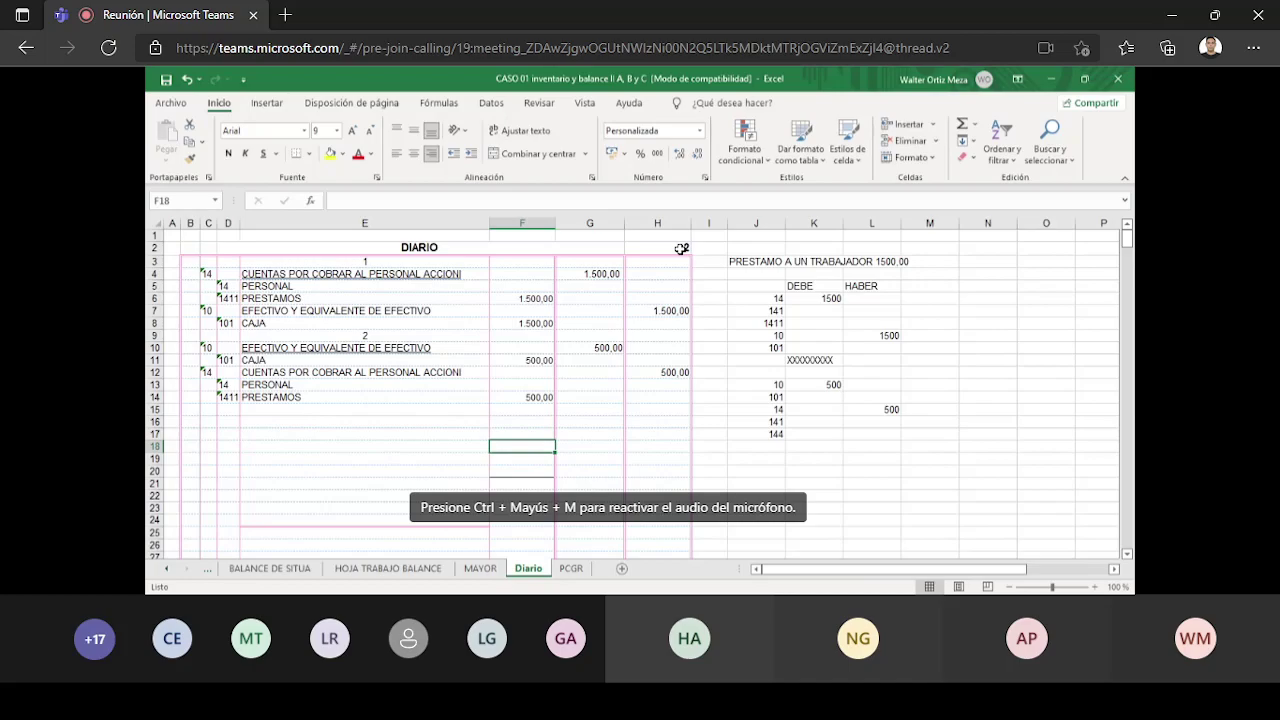
# - Enter entry number 3 in E15 and centre it
pyautogui.click(363, 409)
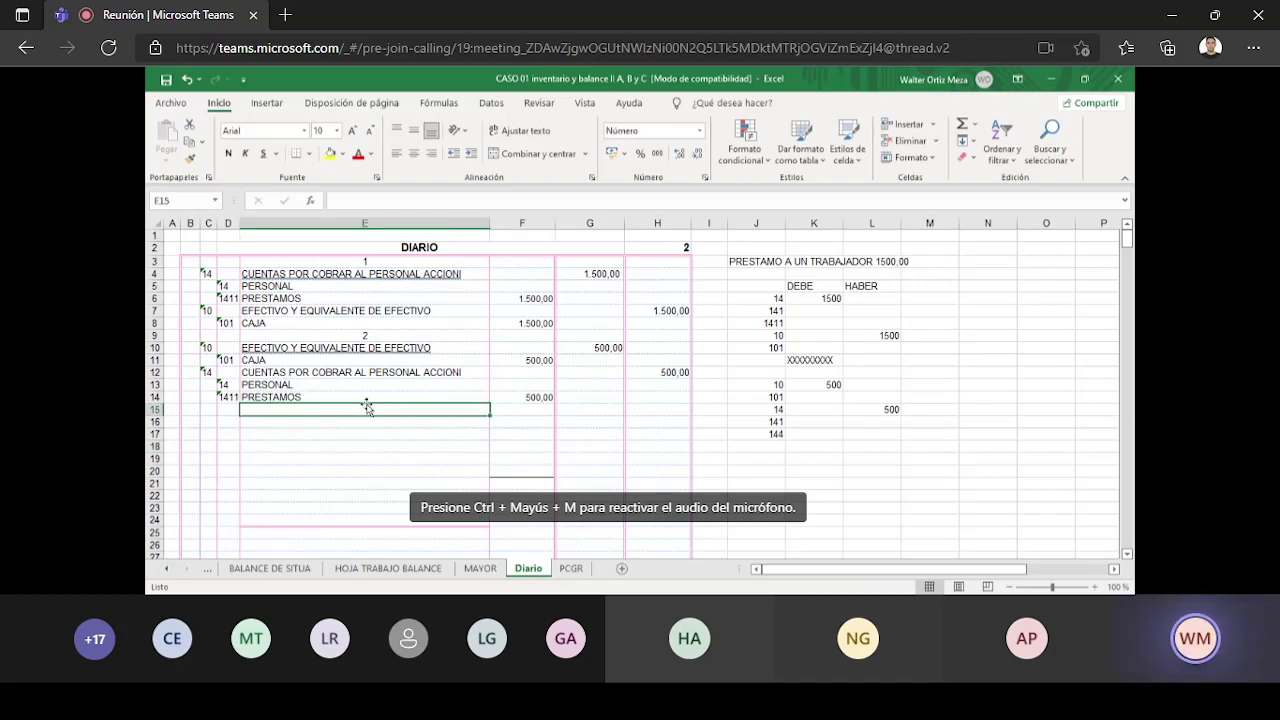
pyautogui.write('3')
pyautogui.click(330, 488)
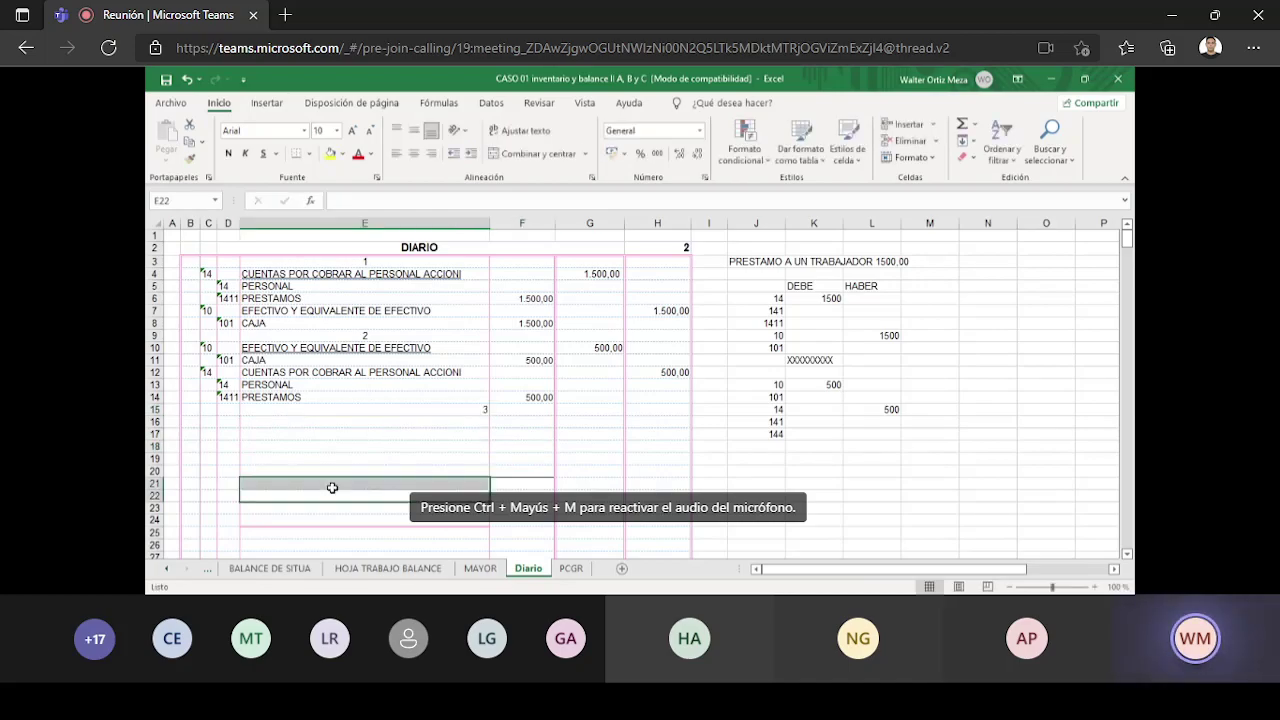
pyautogui.click(375, 410)
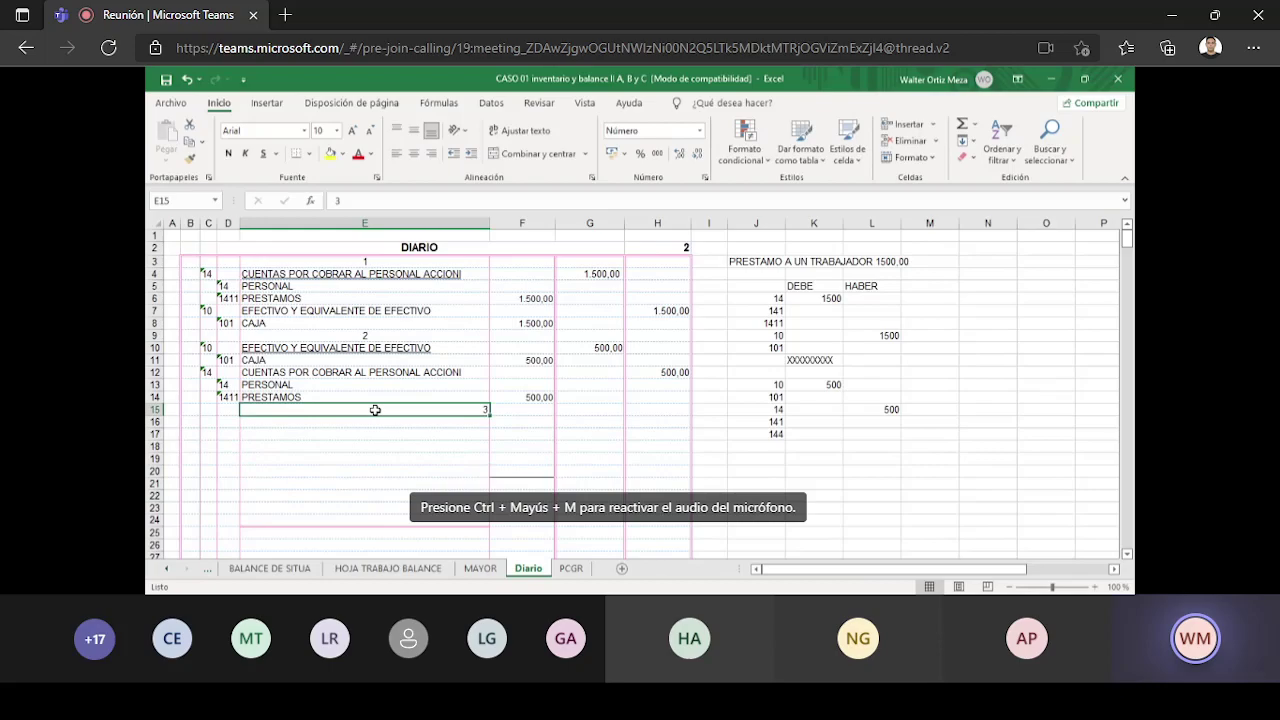
pyautogui.click(413, 153)
pyautogui.click(418, 481)
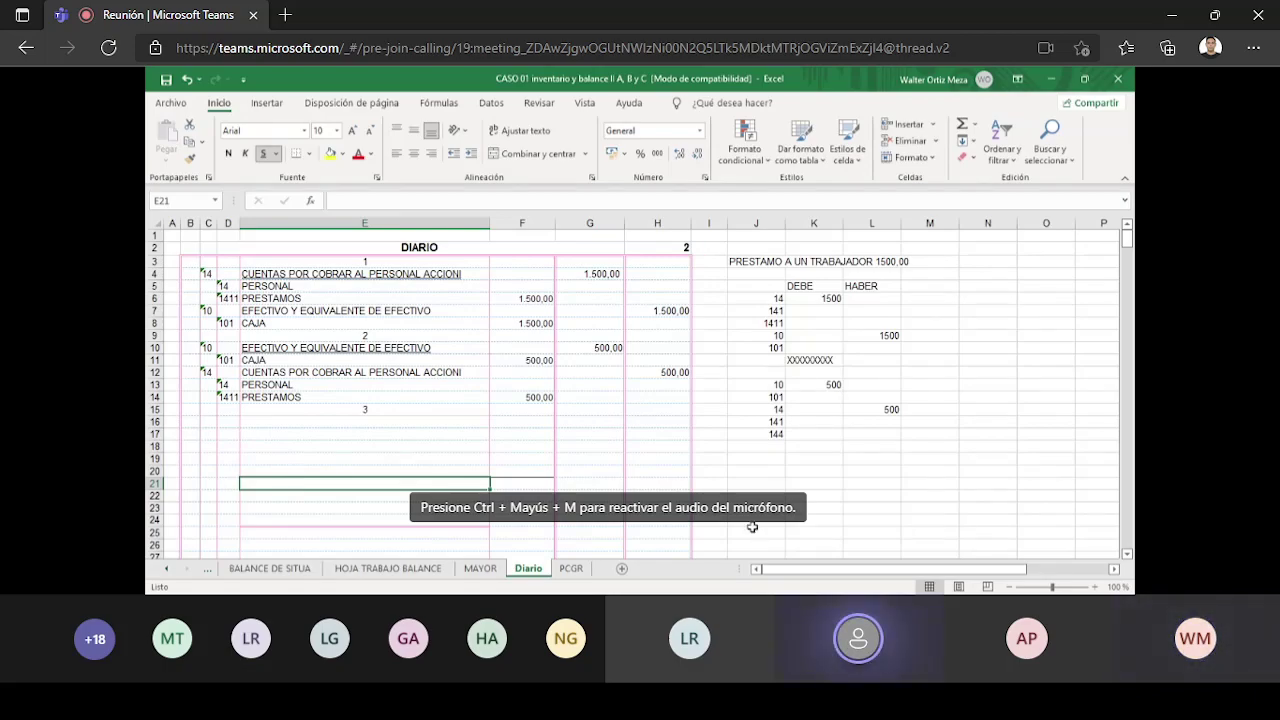
# - Delete the staff-loan notes and DEBE/HABER figures in J3:M18
pyautogui.moveTo(738, 262)
pyautogui.mouseDown()
pyautogui.moveTo(909, 306)
pyautogui.moveTo(912, 443)
pyautogui.mouseUp()
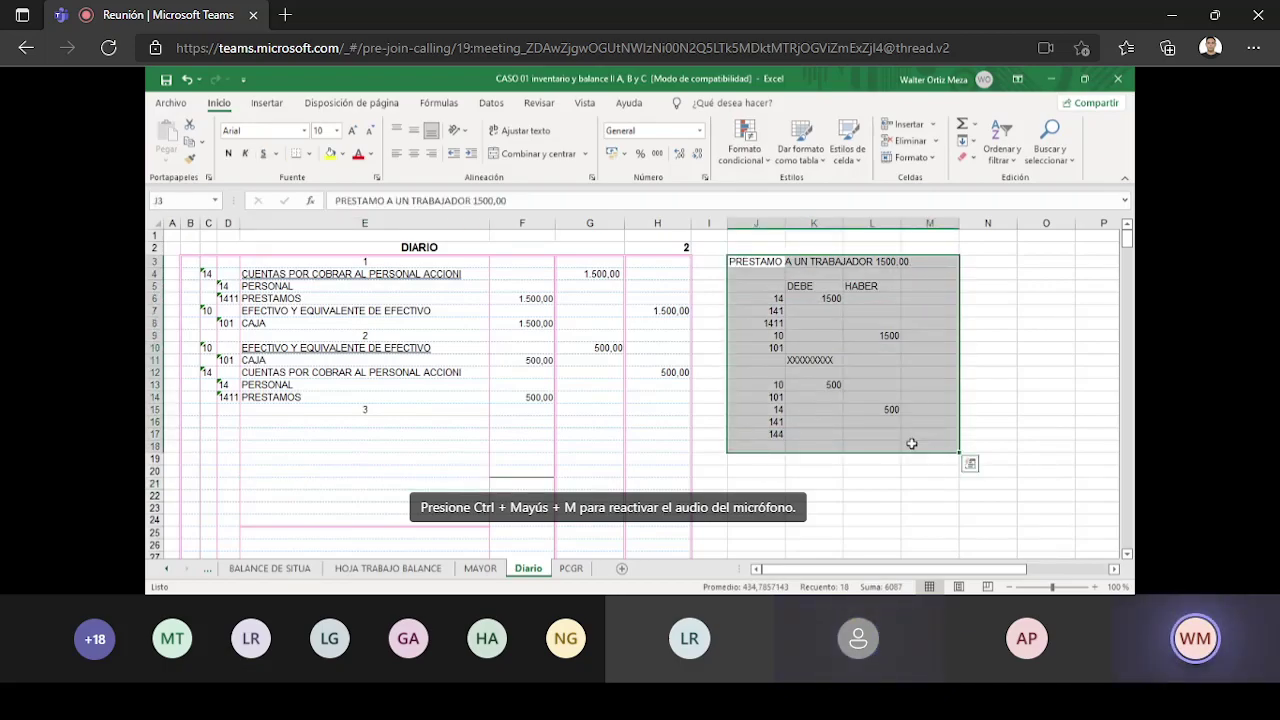
pyautogui.press('Delete')
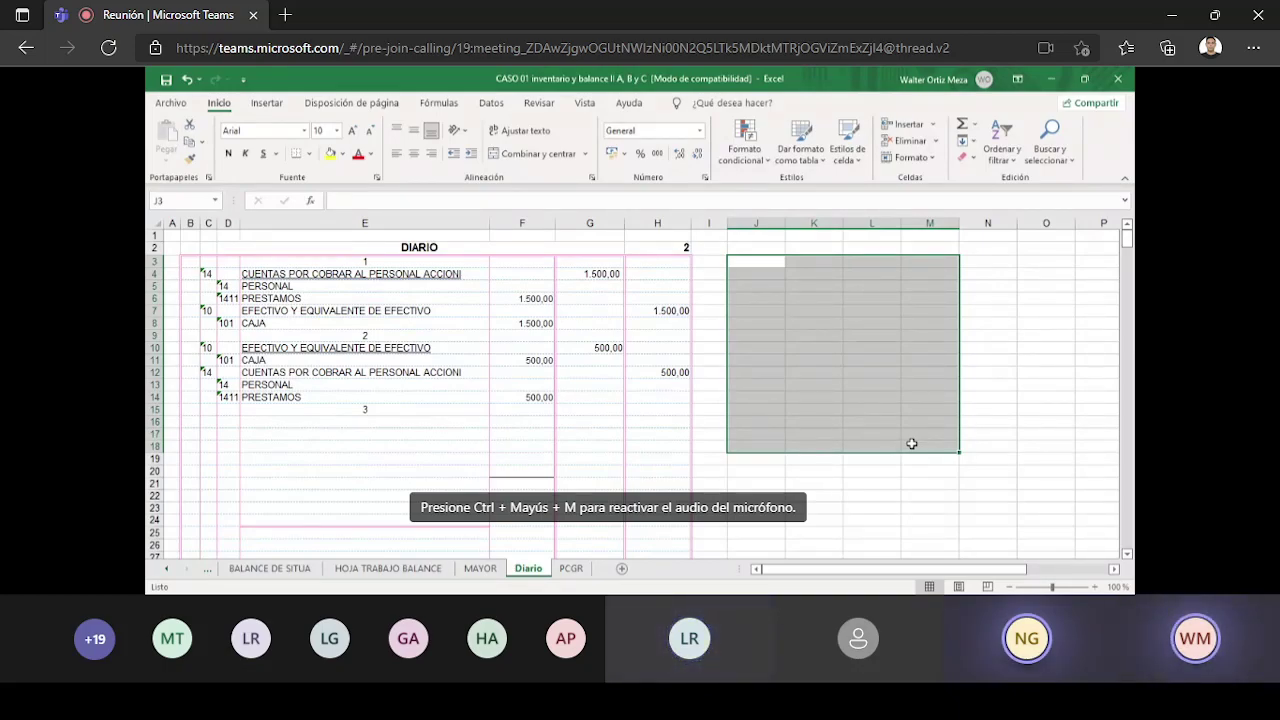
pyautogui.click(988, 298)
# - Note account 10 with 65000 beside it, then 101 beneath it in K5
pyautogui.click(1046, 298)
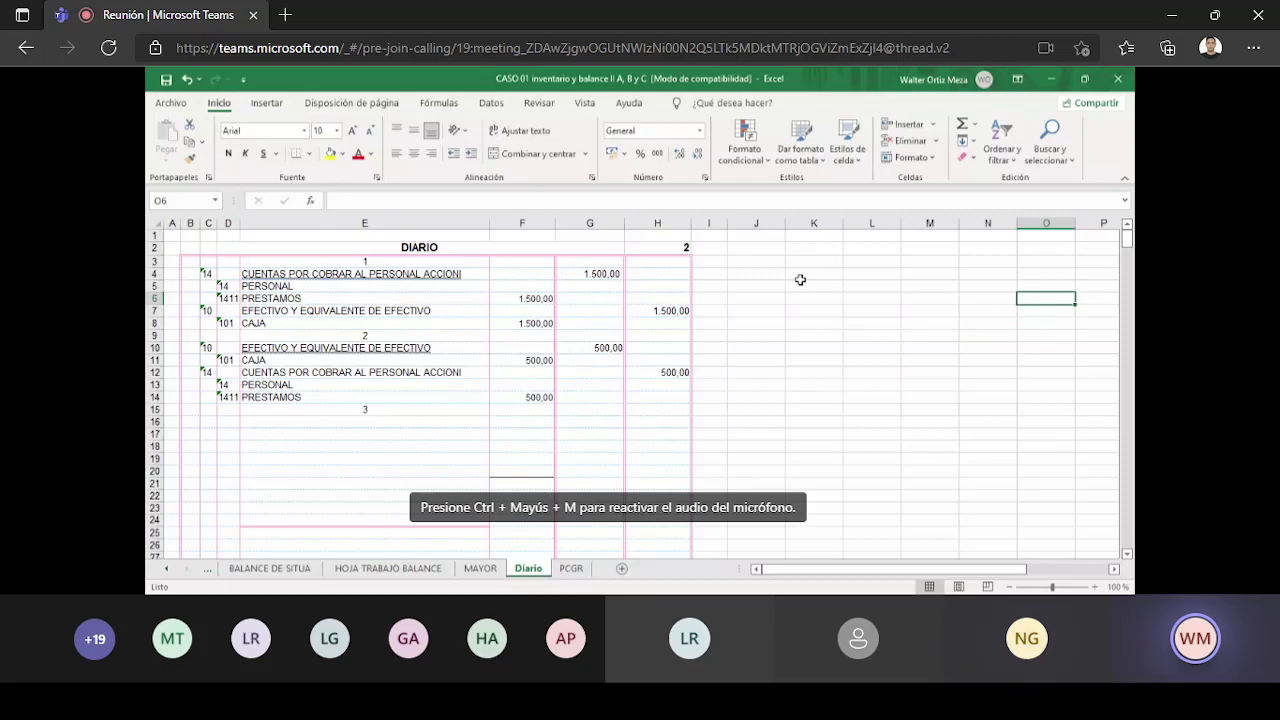
pyautogui.click(802, 273)
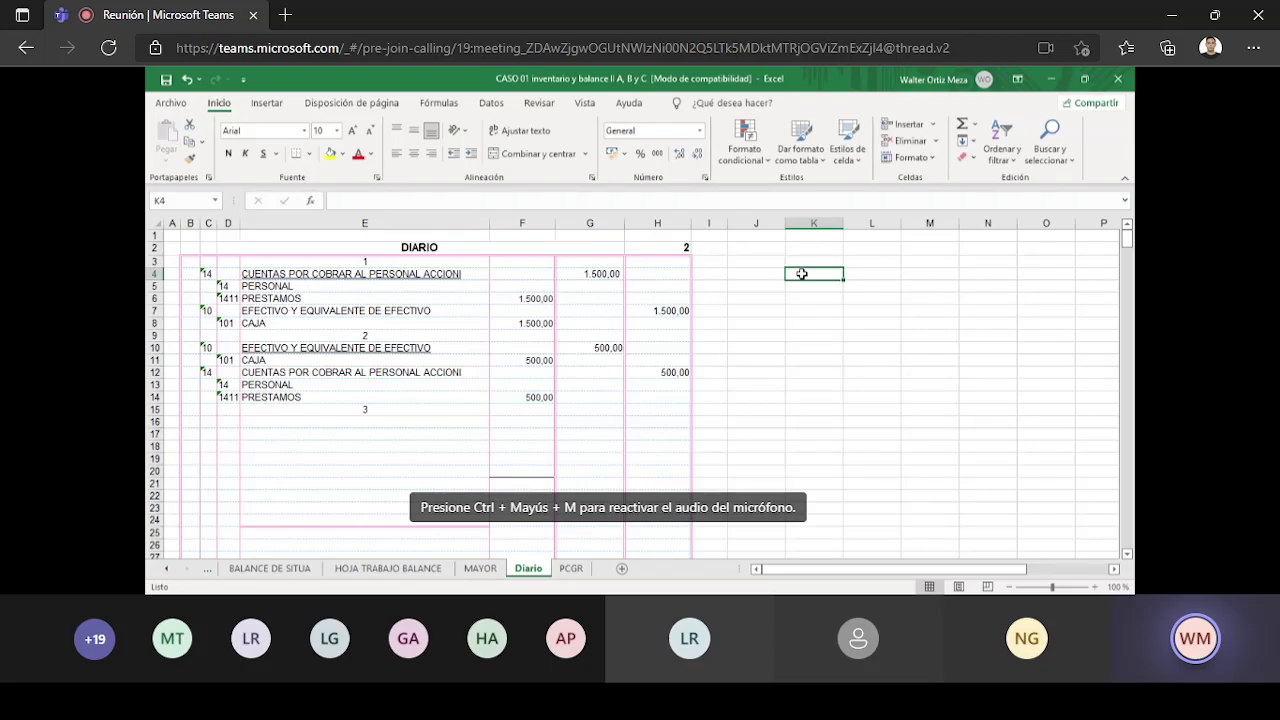
pyautogui.write('1')
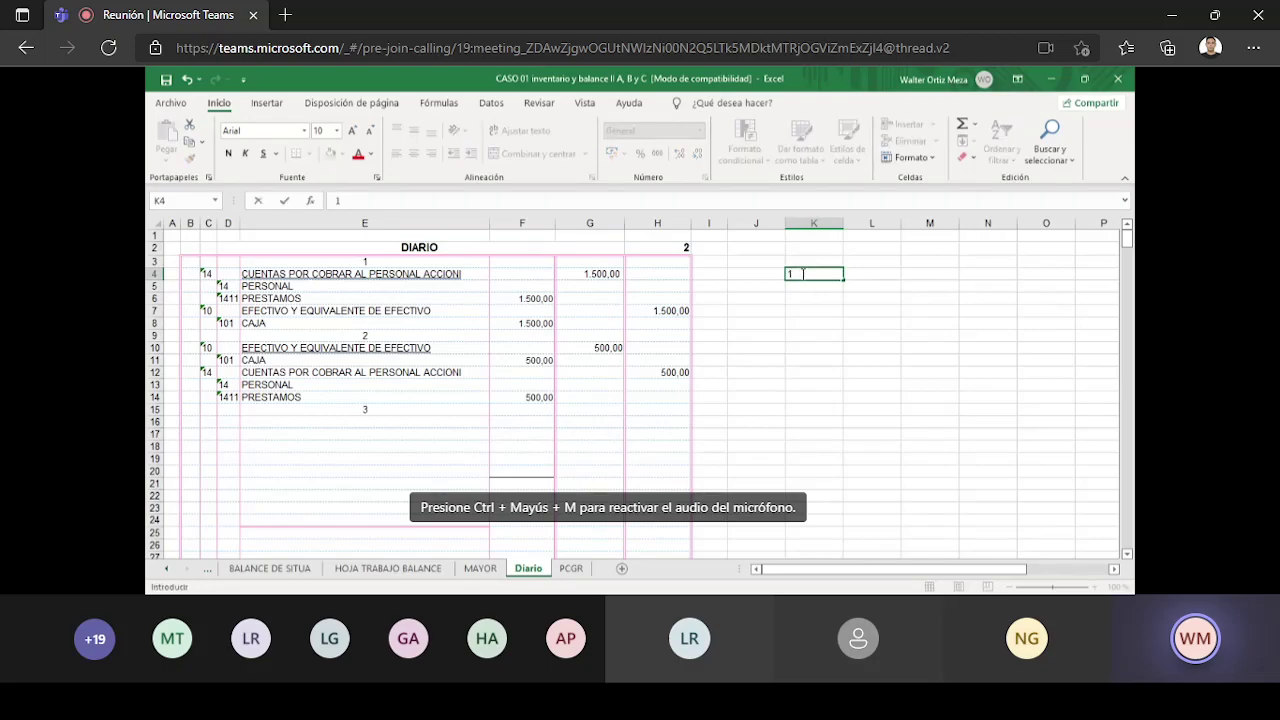
pyautogui.write('0')
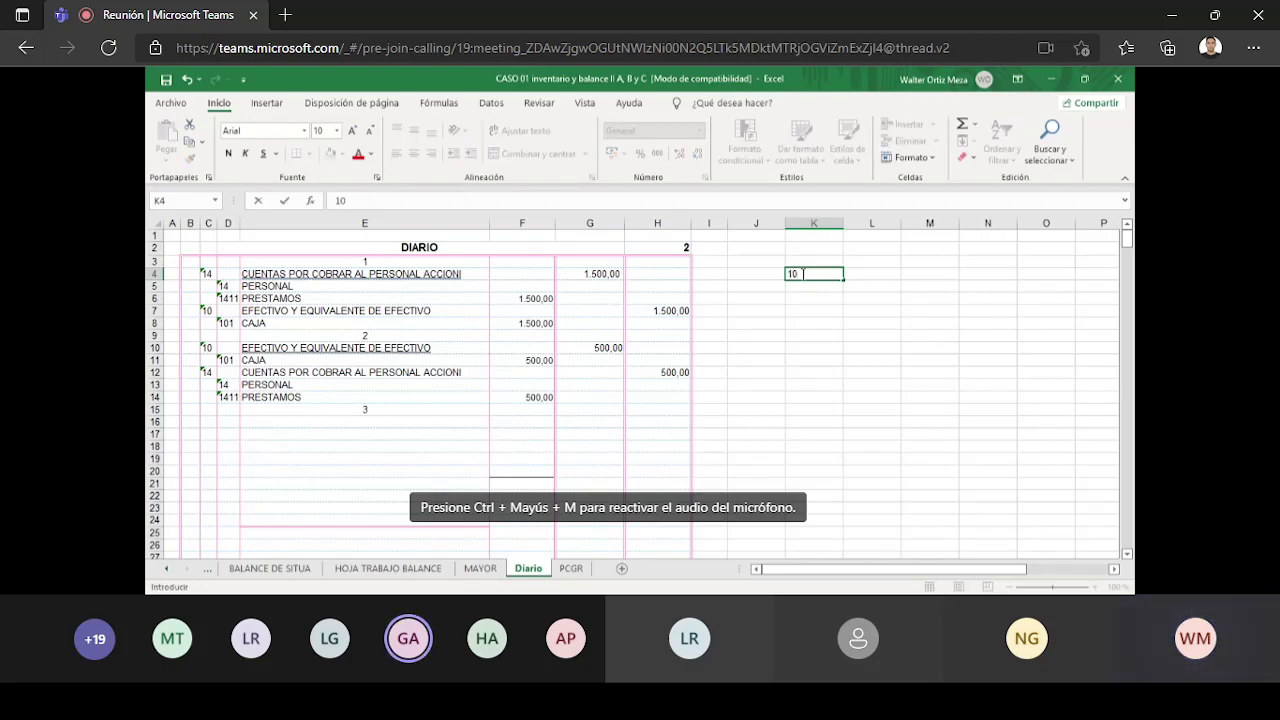
pyautogui.press('Tab')
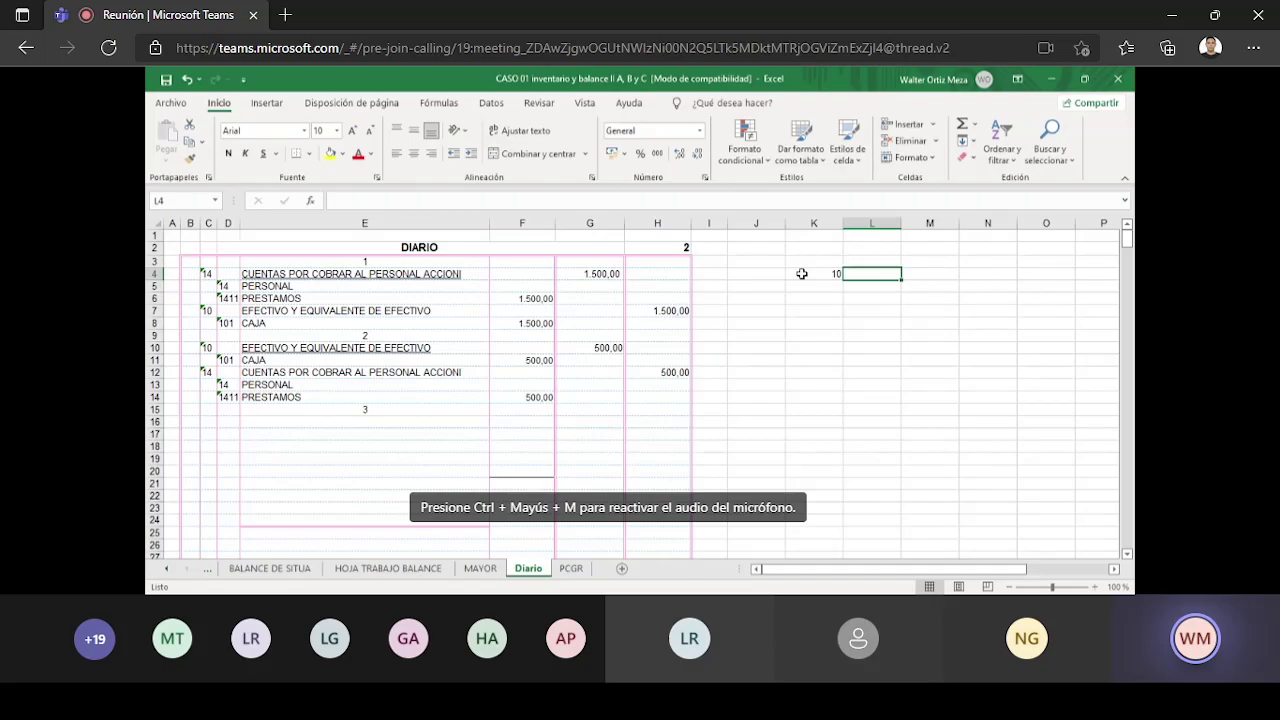
pyautogui.write('6')
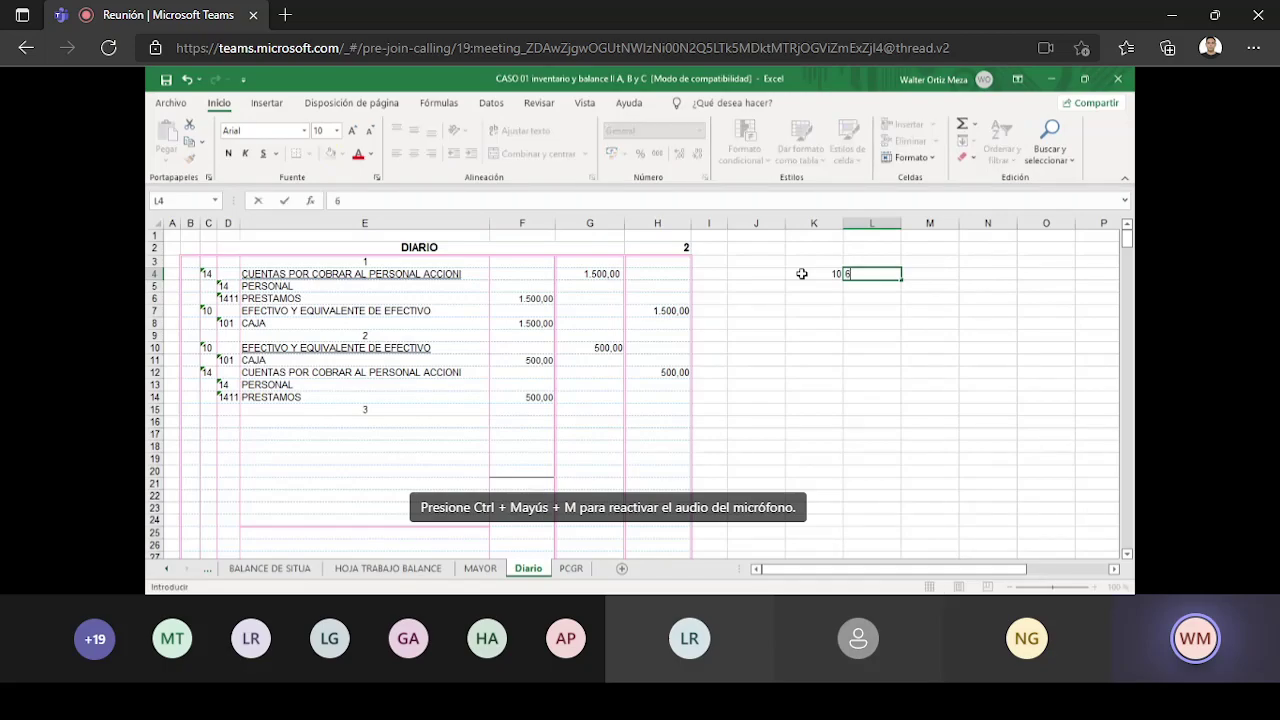
pyautogui.write('5000')
pyautogui.press('Return')
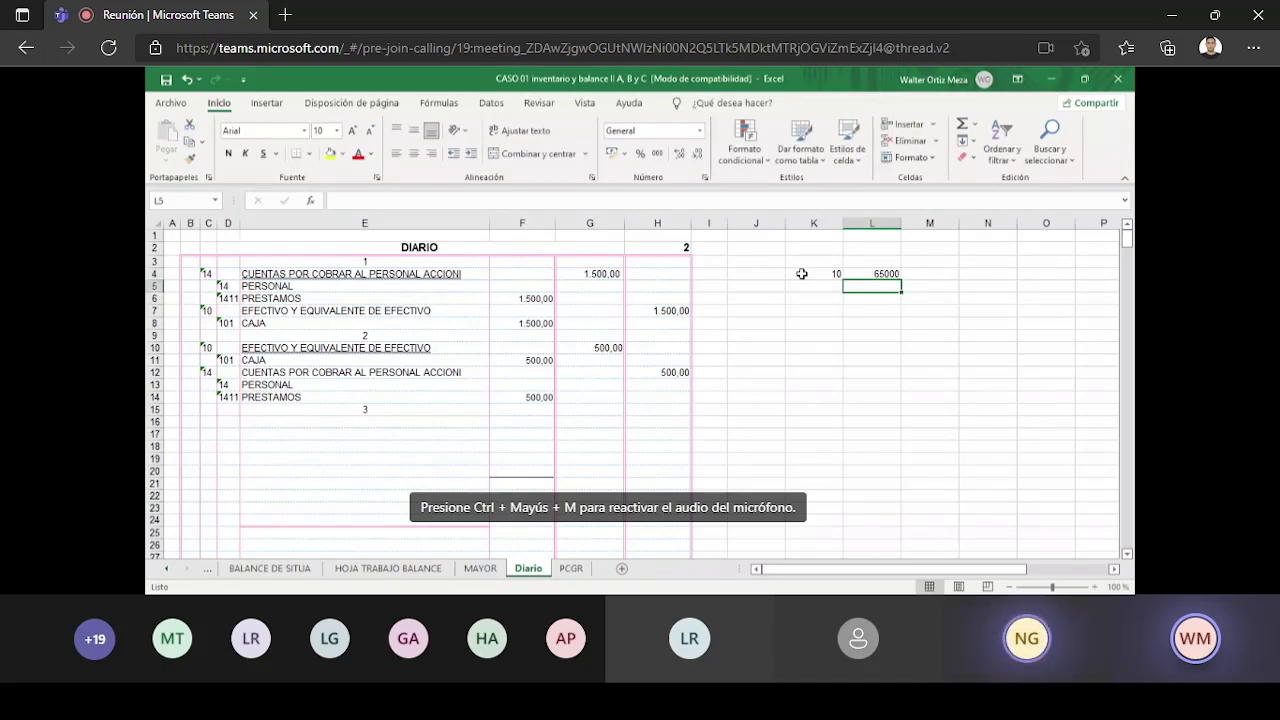
pyautogui.write('101')
pyautogui.press('Return')
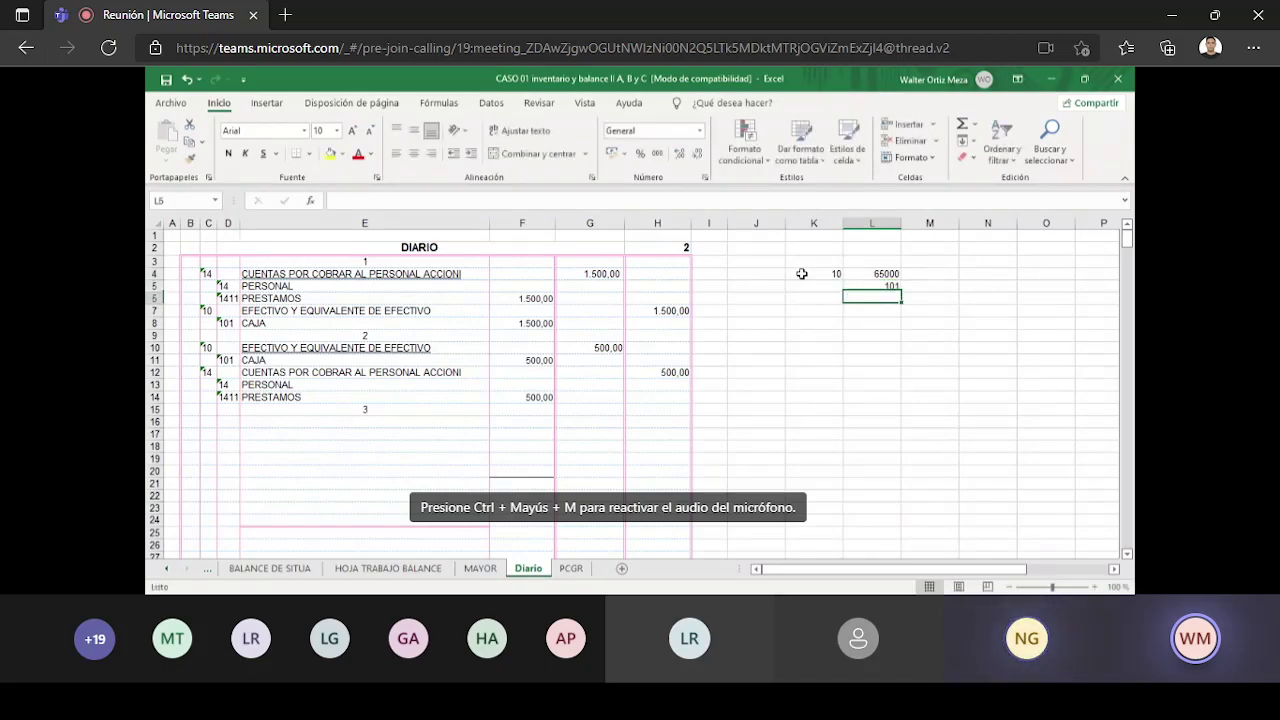
pyautogui.press('Up')
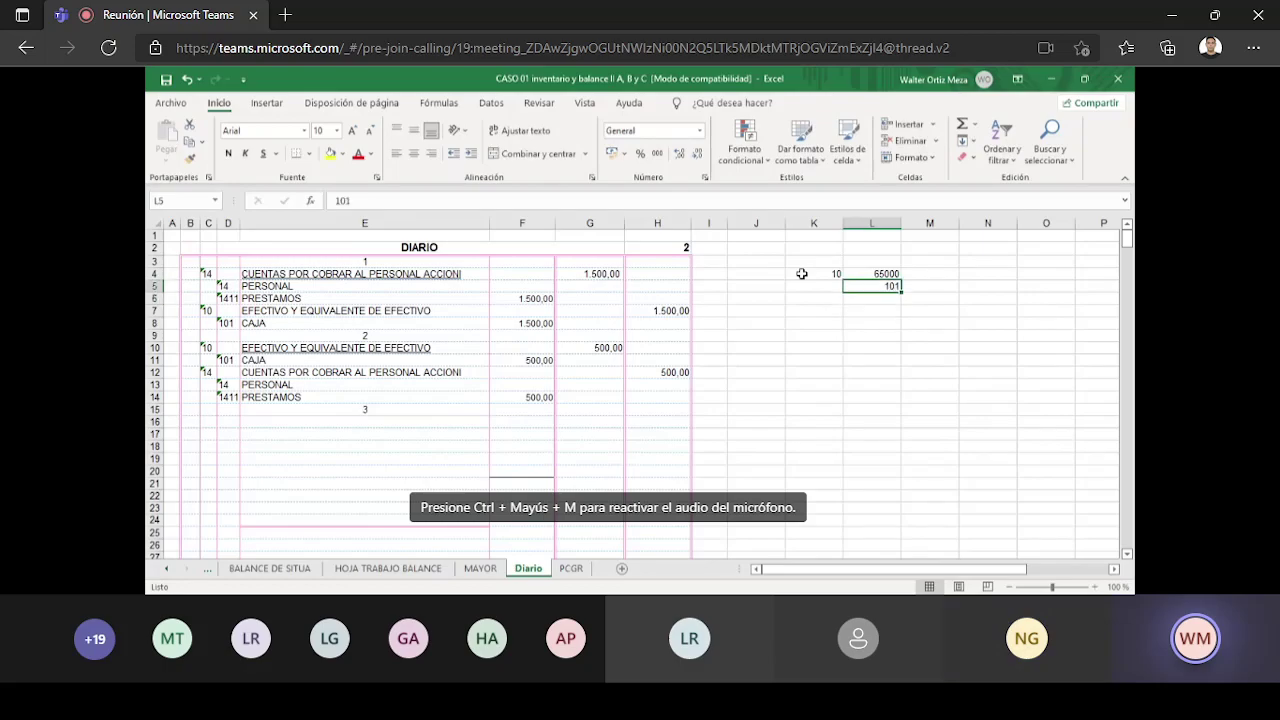
pyautogui.press('Delete')
pyautogui.press('Left')
pyautogui.write('1')
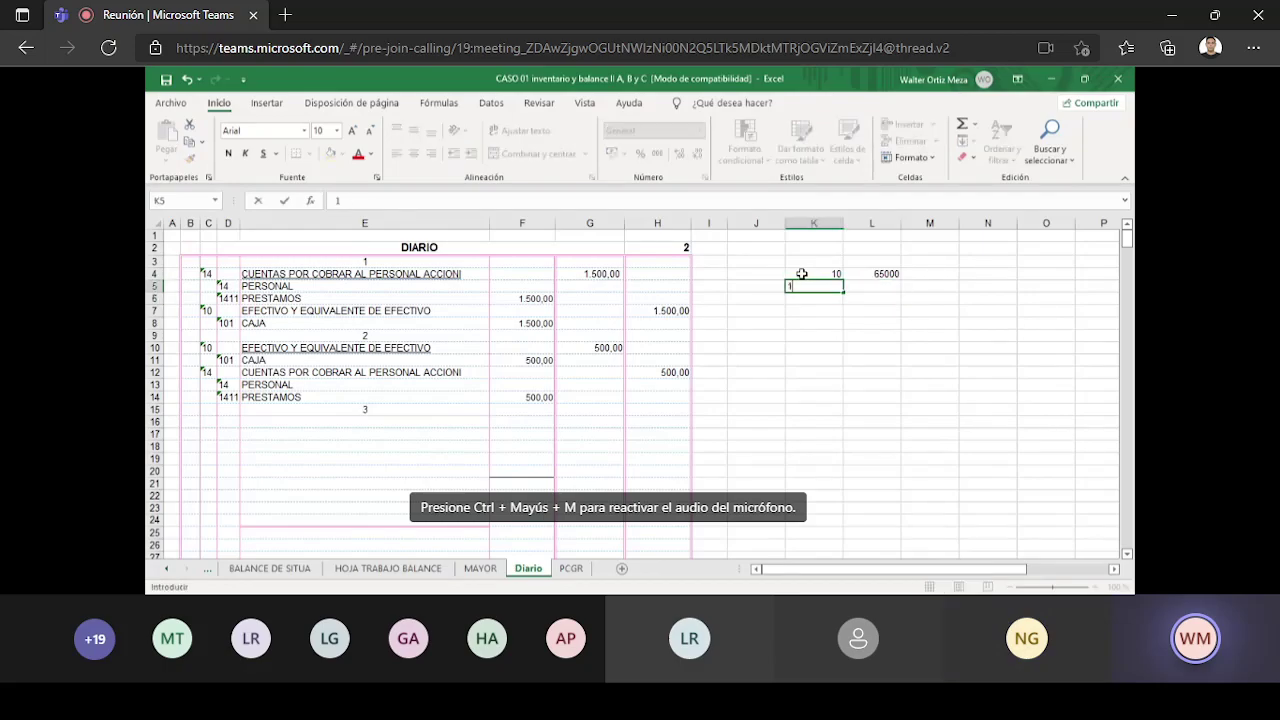
pyautogui.write('01')
pyautogui.press('Return')
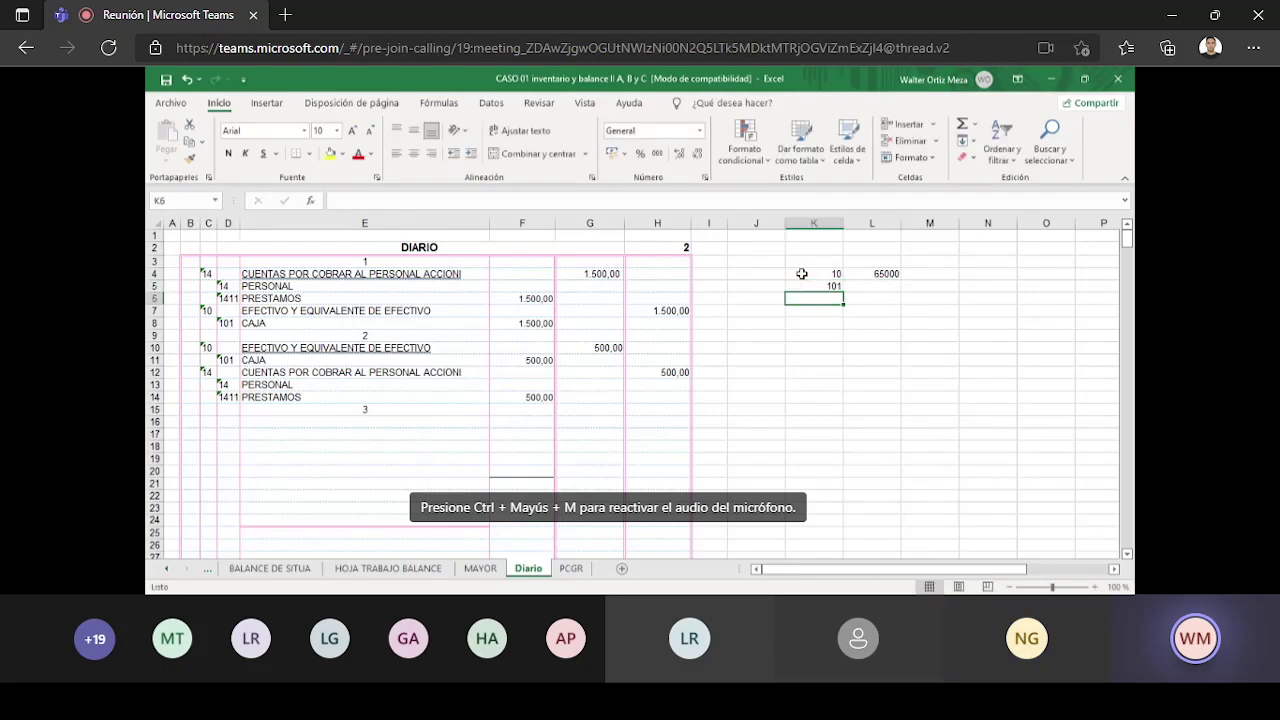
# - Add account 45 with 65000 beside it, and 451 in K7
pyautogui.write('45')
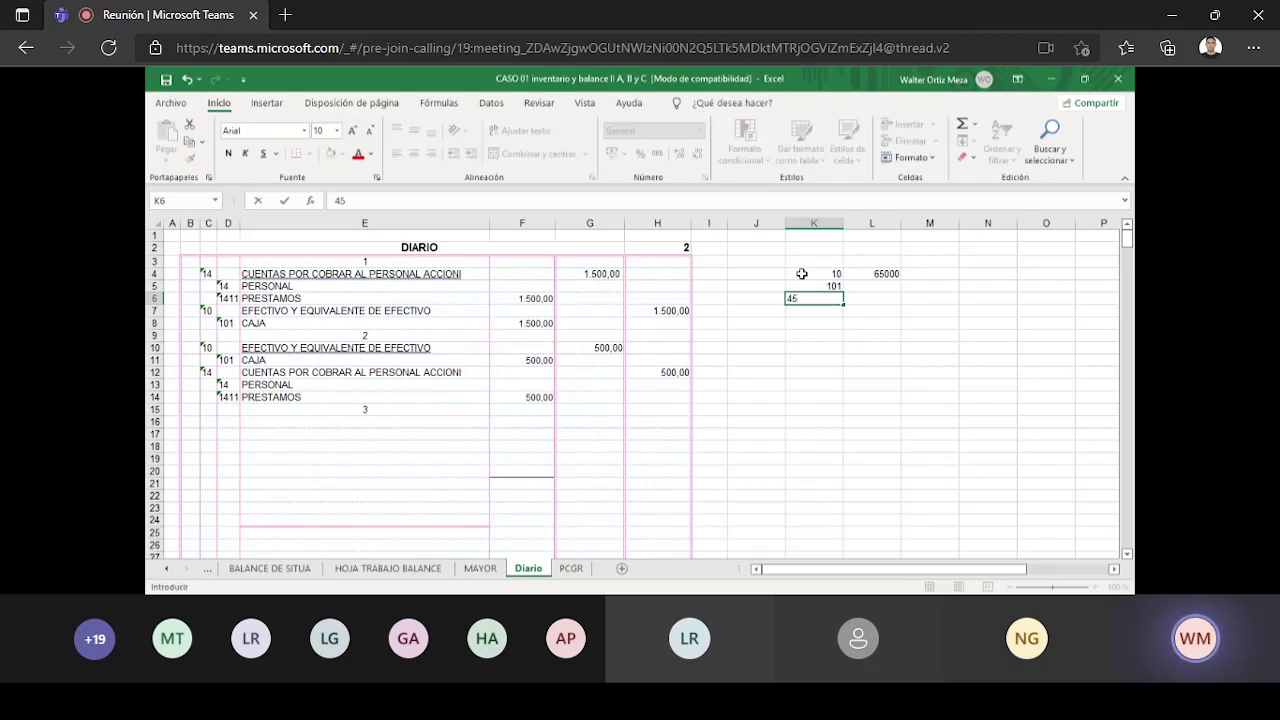
pyautogui.press('Right')
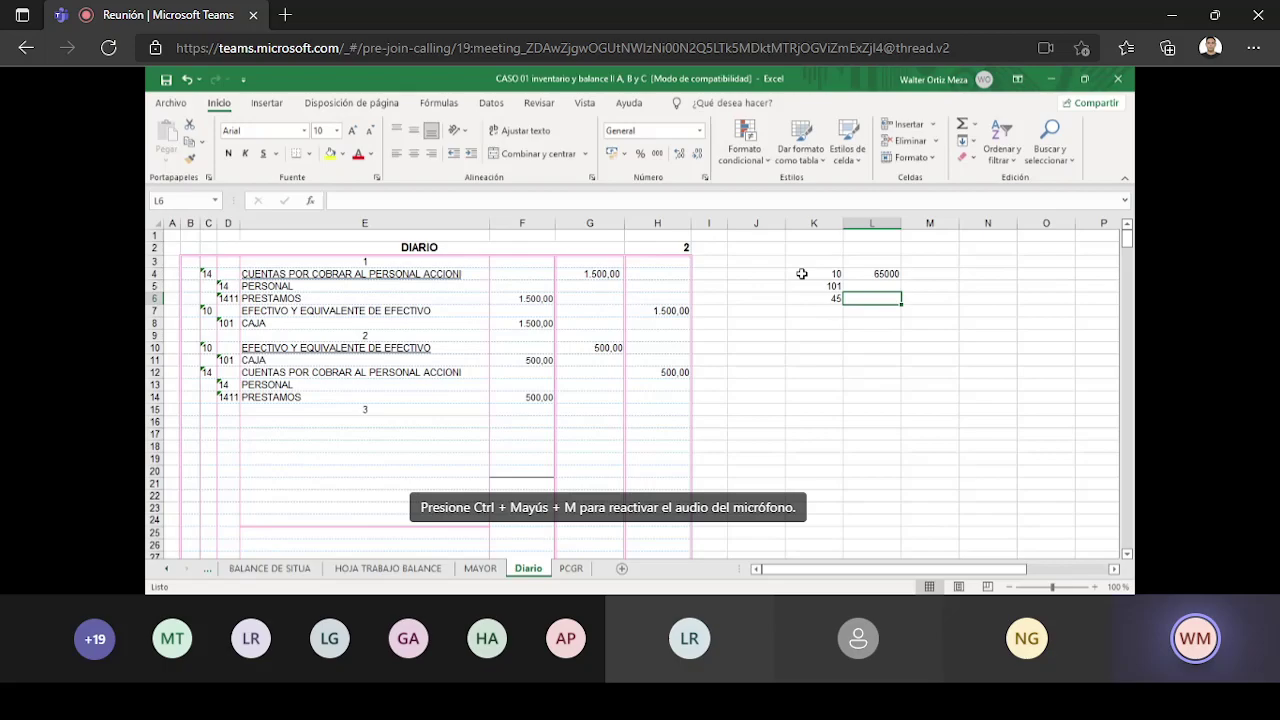
pyautogui.write('65')
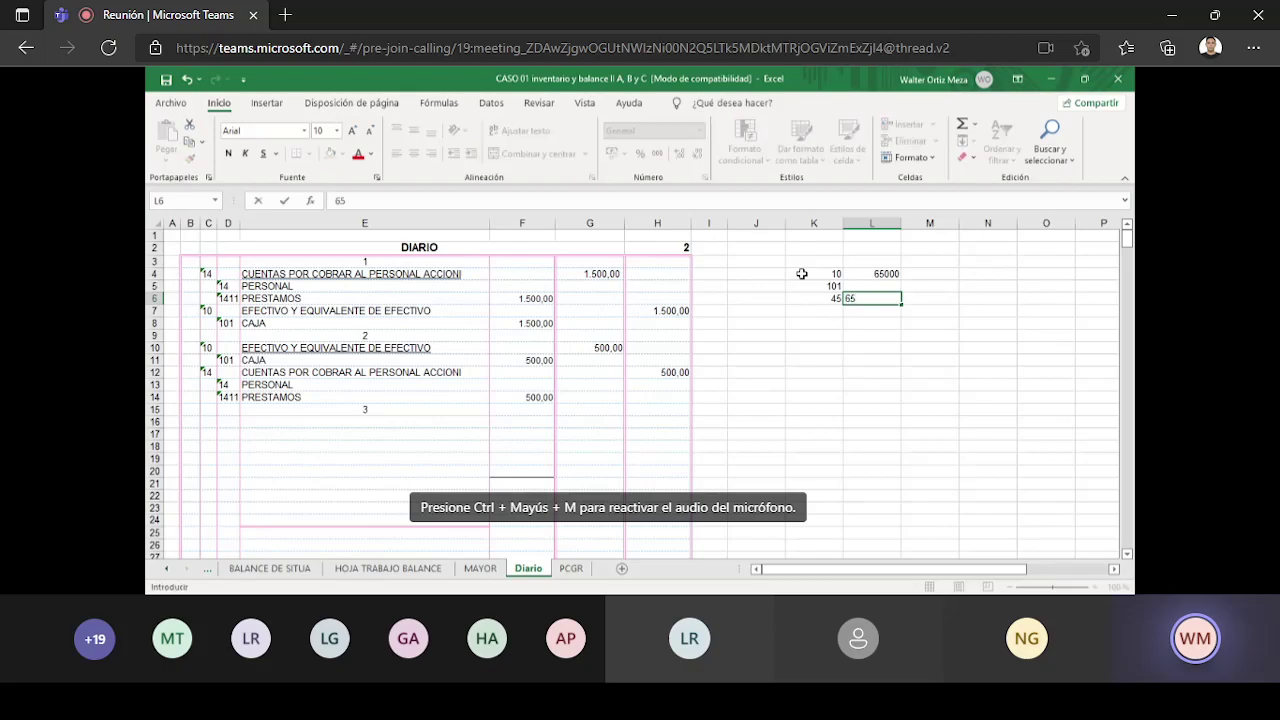
pyautogui.write('000')
pyautogui.press('Return')
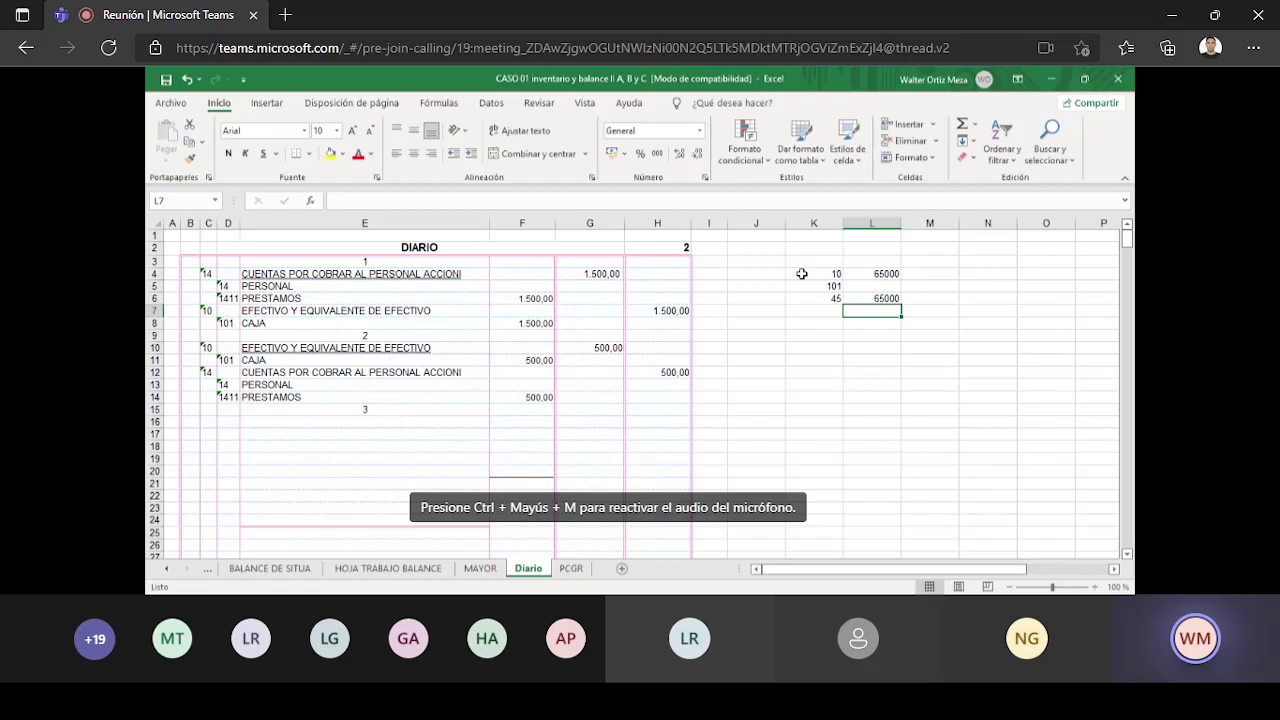
pyautogui.press('Left')
pyautogui.write('451')
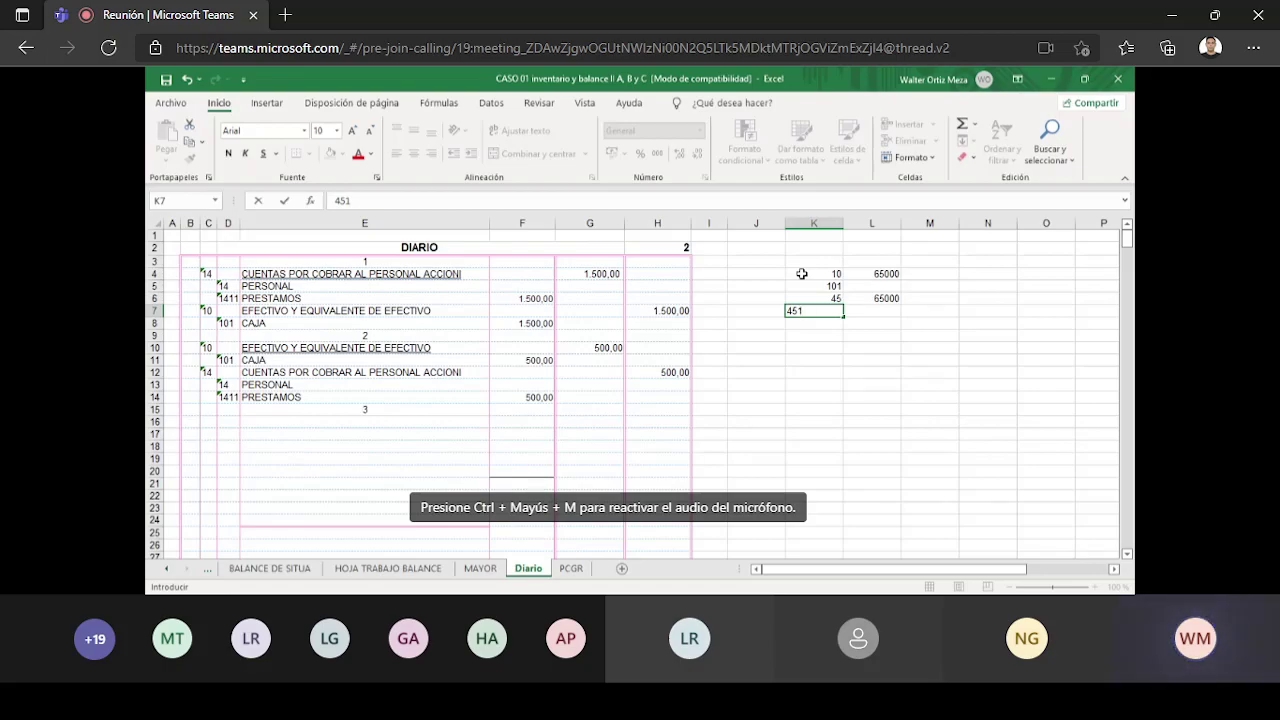
pyautogui.press('Tab')
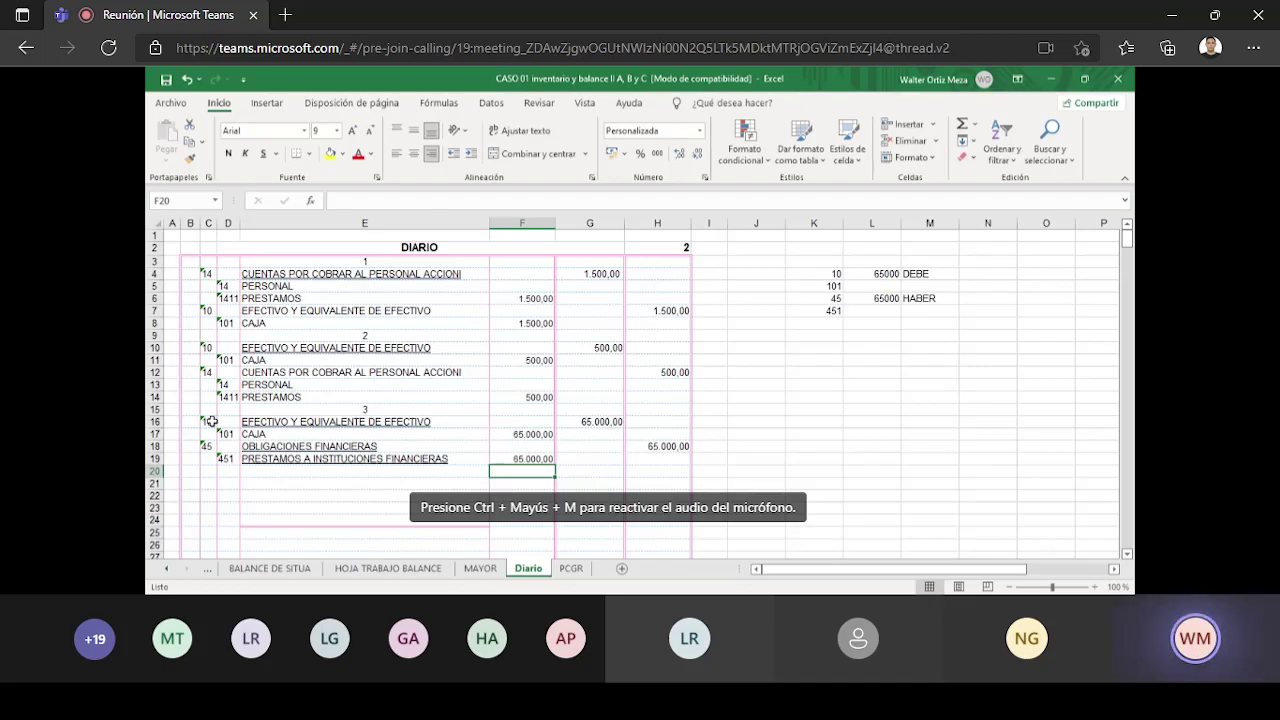
# - Put entry number 4 in E20 and centre it
pyautogui.click(360, 471)
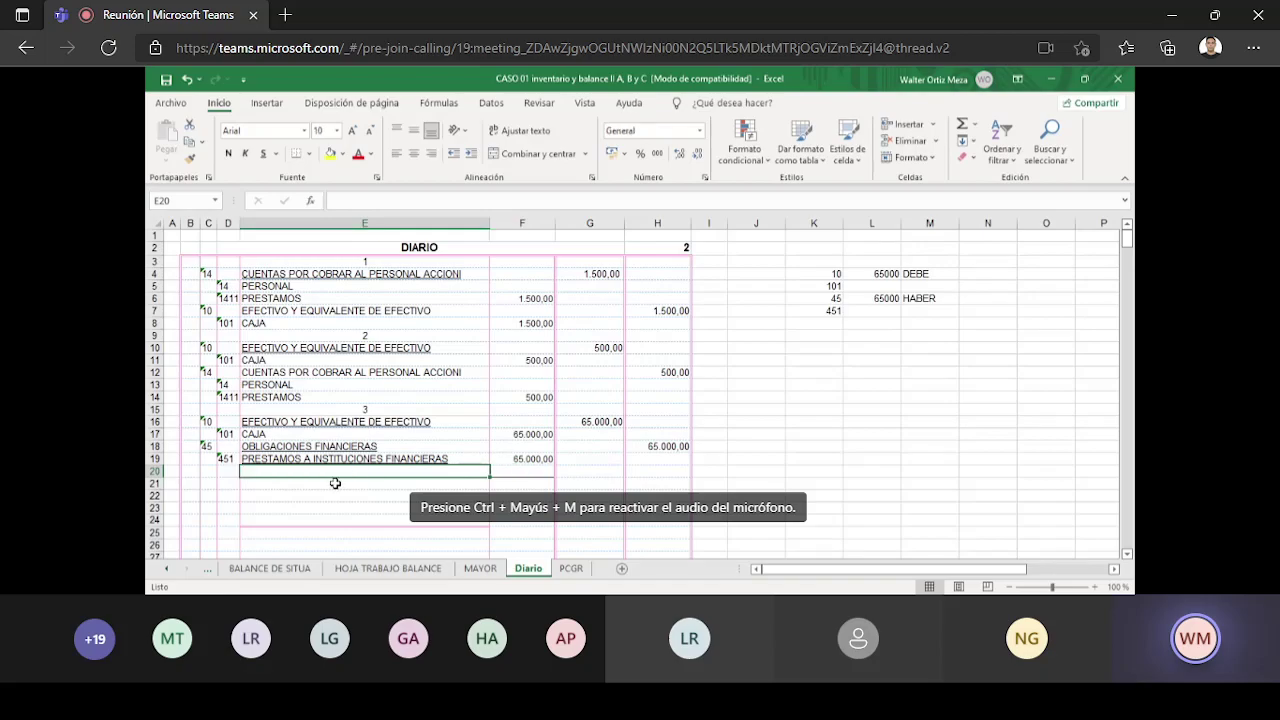
pyautogui.write('4')
pyautogui.click(328, 508)
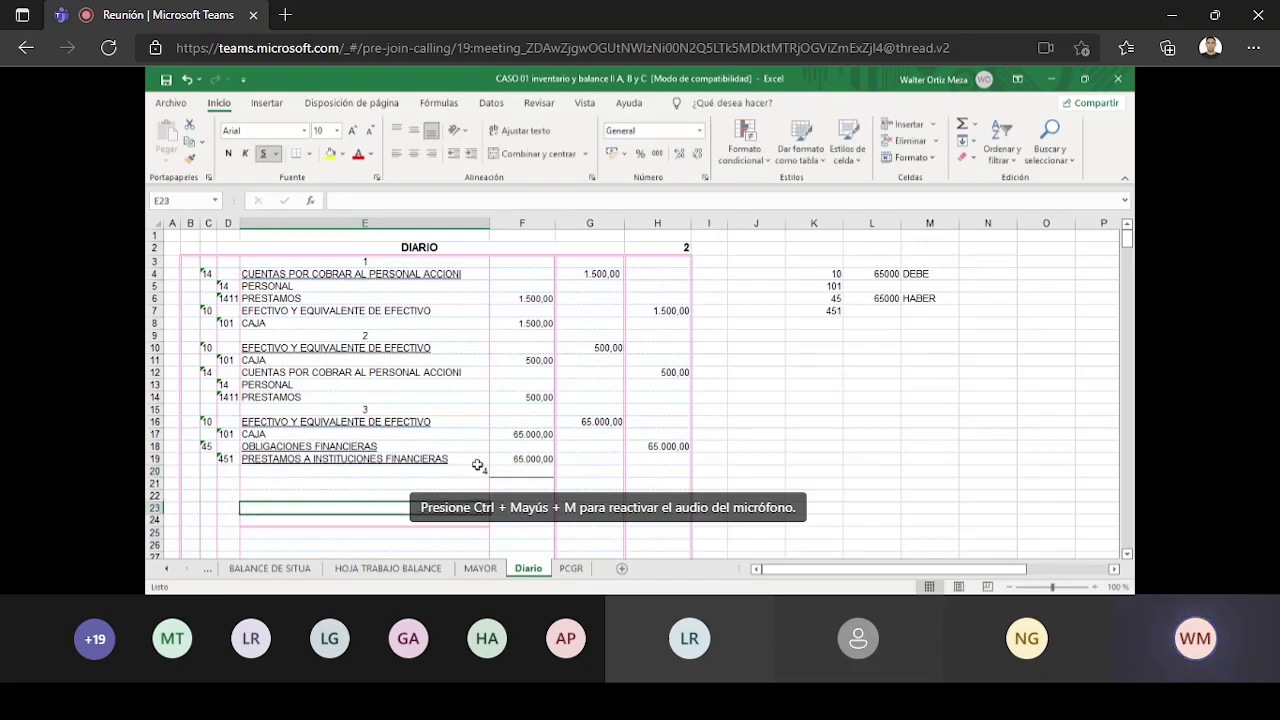
pyautogui.moveTo(478, 465); pyautogui.dragTo(417, 473)
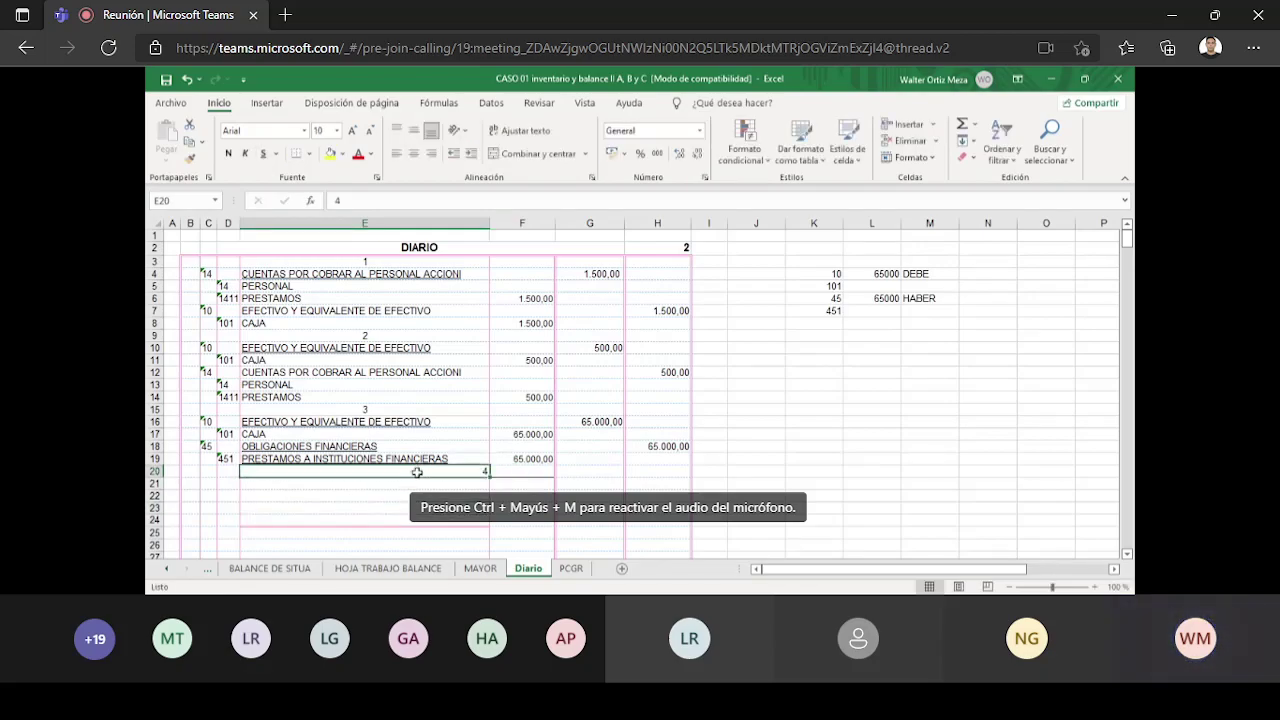
pyautogui.click(413, 154)
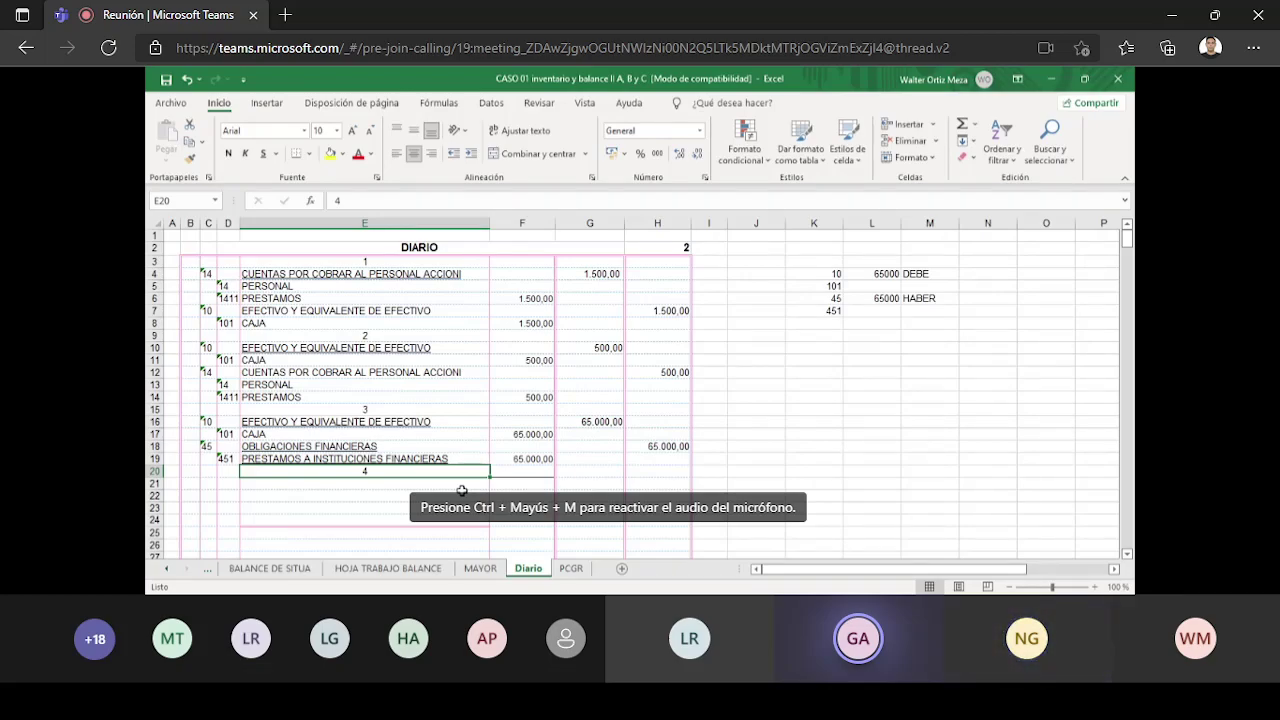
pyautogui.click(756, 495)
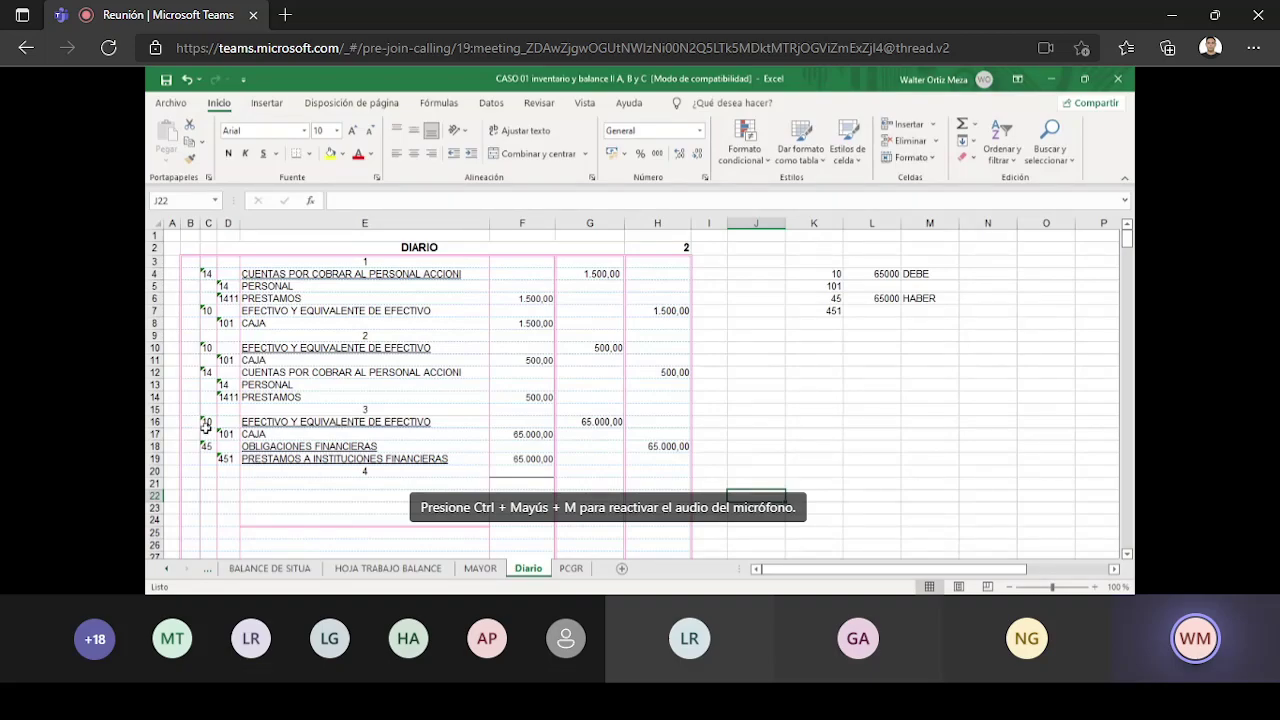
pyautogui.moveTo(205, 425); pyautogui.dragTo(603, 433)
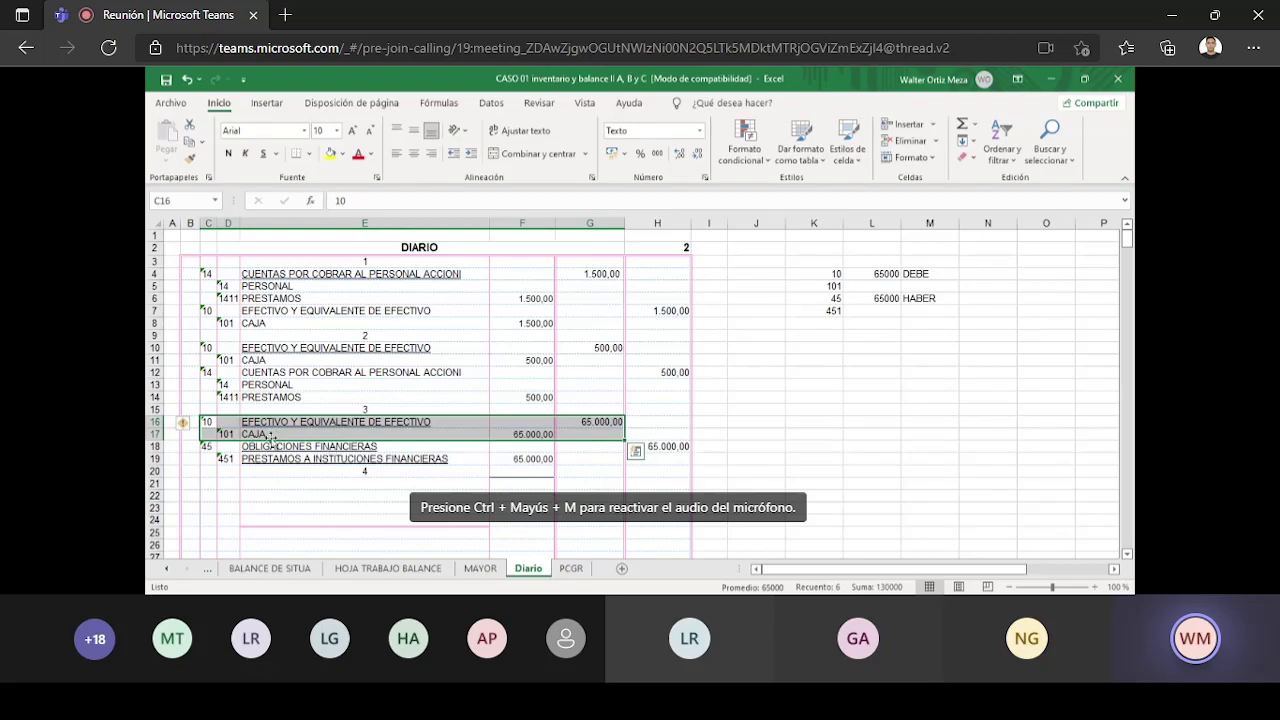
pyautogui.click(793, 470)
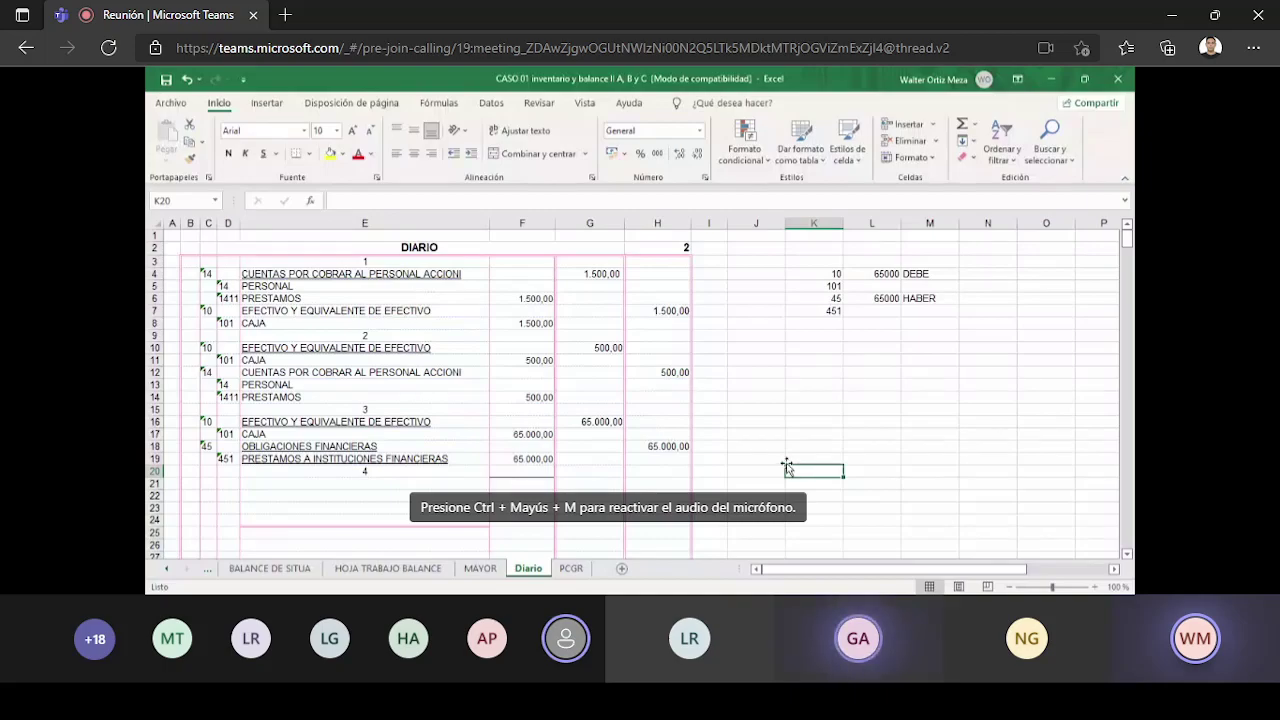
pyautogui.click(788, 506)
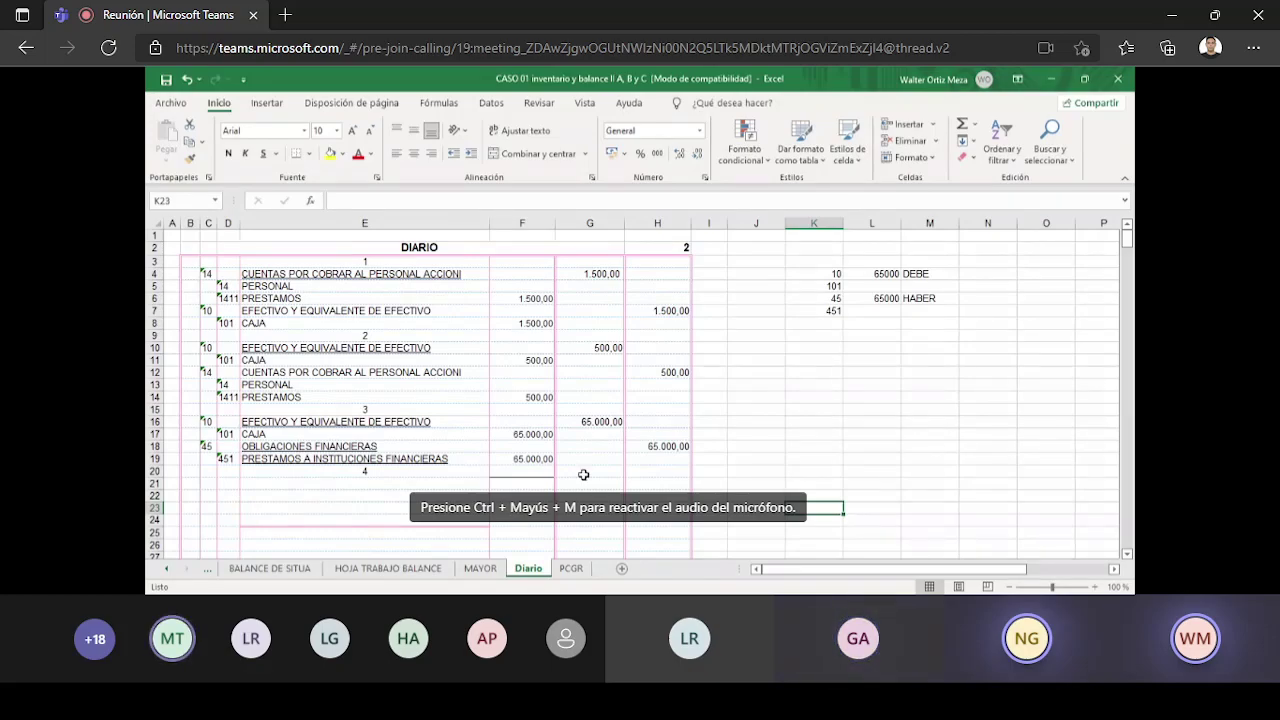
# - Enter account 10 EFECTIVO Y EQUIVALENTE DE EFECTIVO on row 21 with a 65000 debit
pyautogui.click(207, 483)
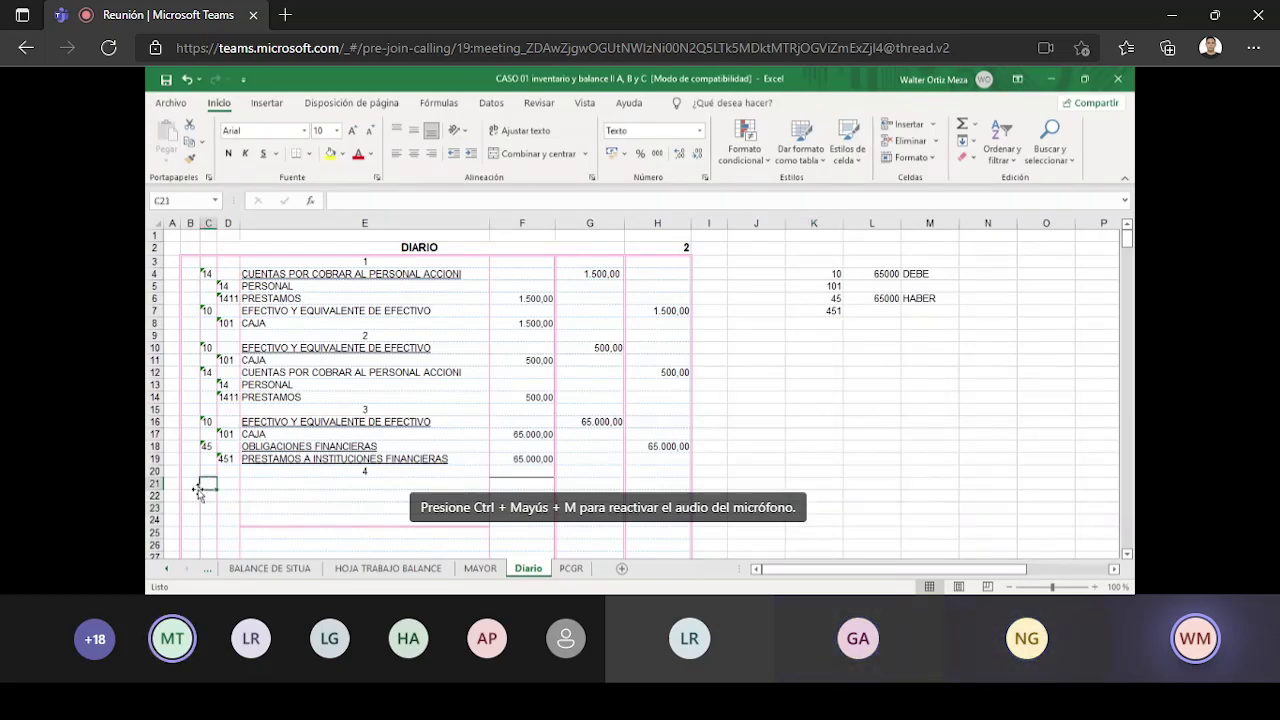
pyautogui.write('10')
pyautogui.press('Tab')
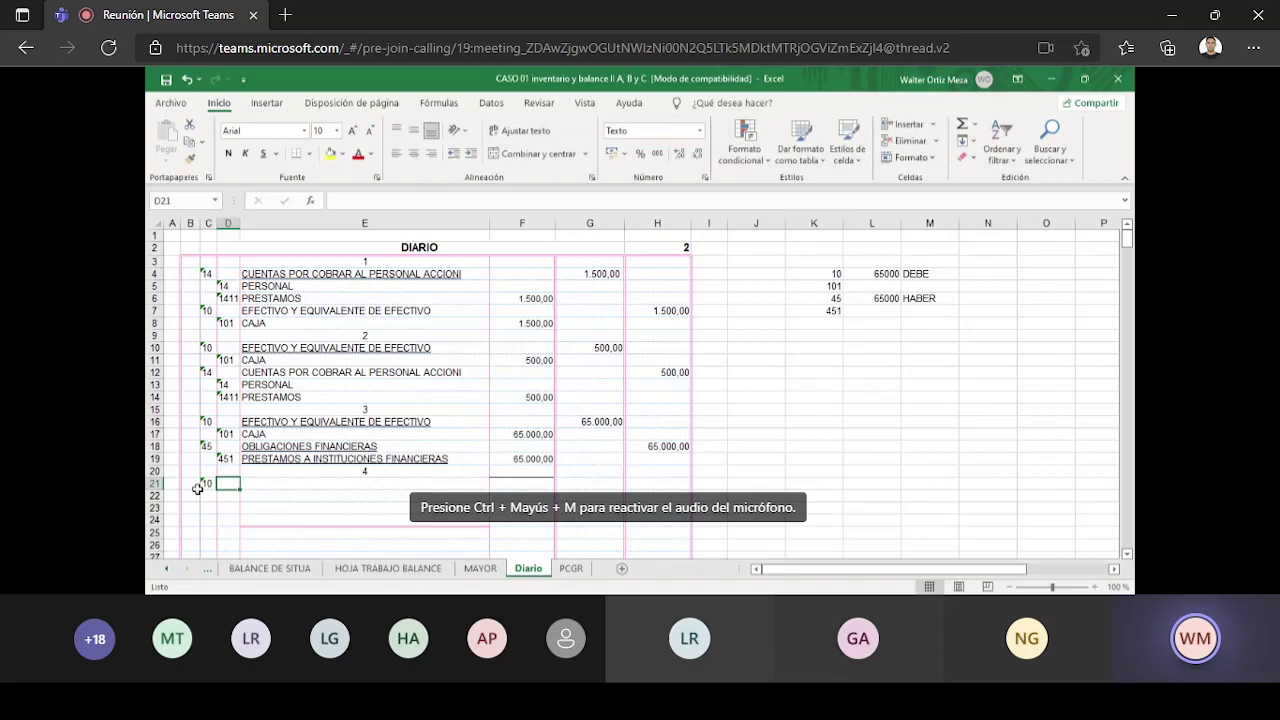
pyautogui.press('Tab')
pyautogui.write('E')
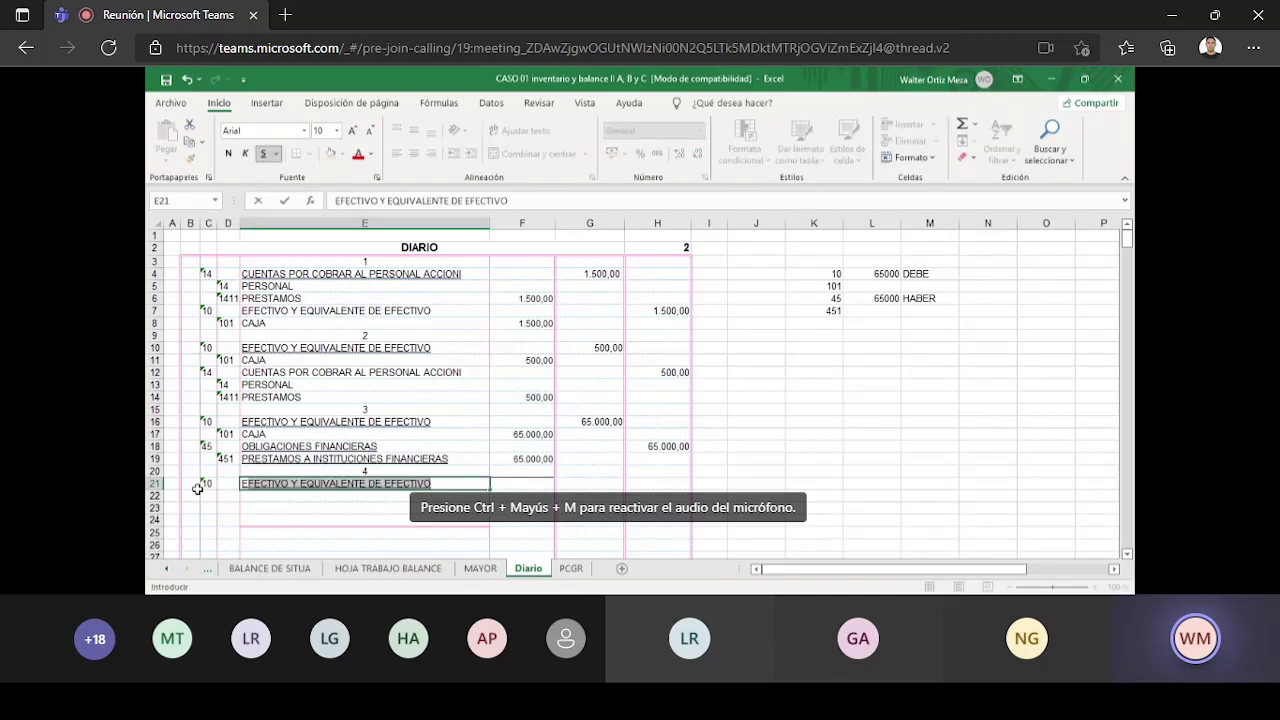
pyautogui.press('Tab')
pyautogui.press('Tab')
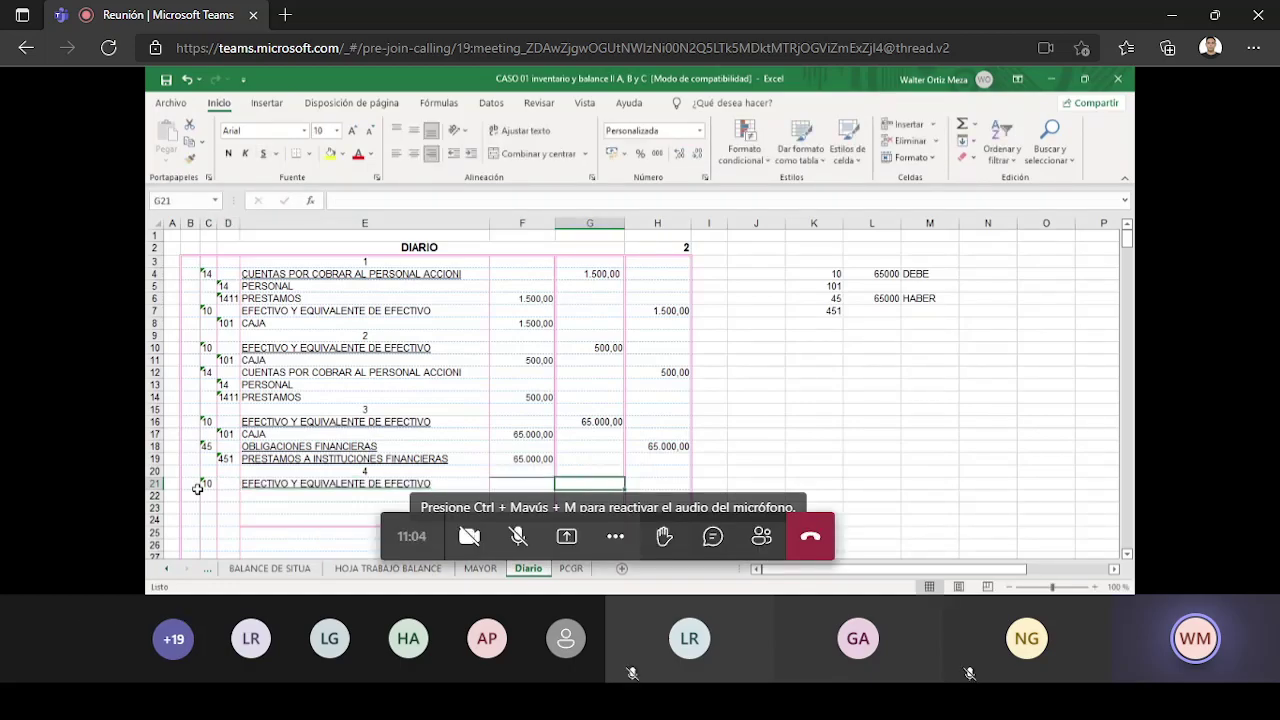
pyautogui.write('6500')
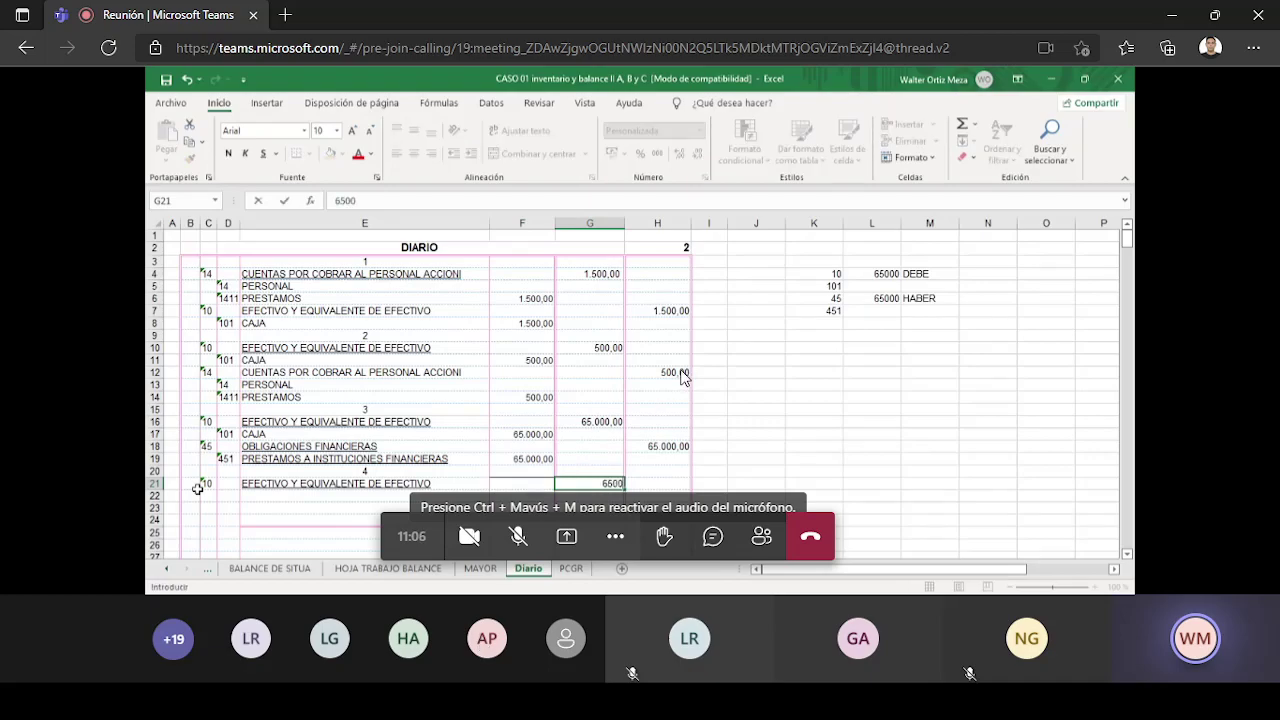
pyautogui.write('0')
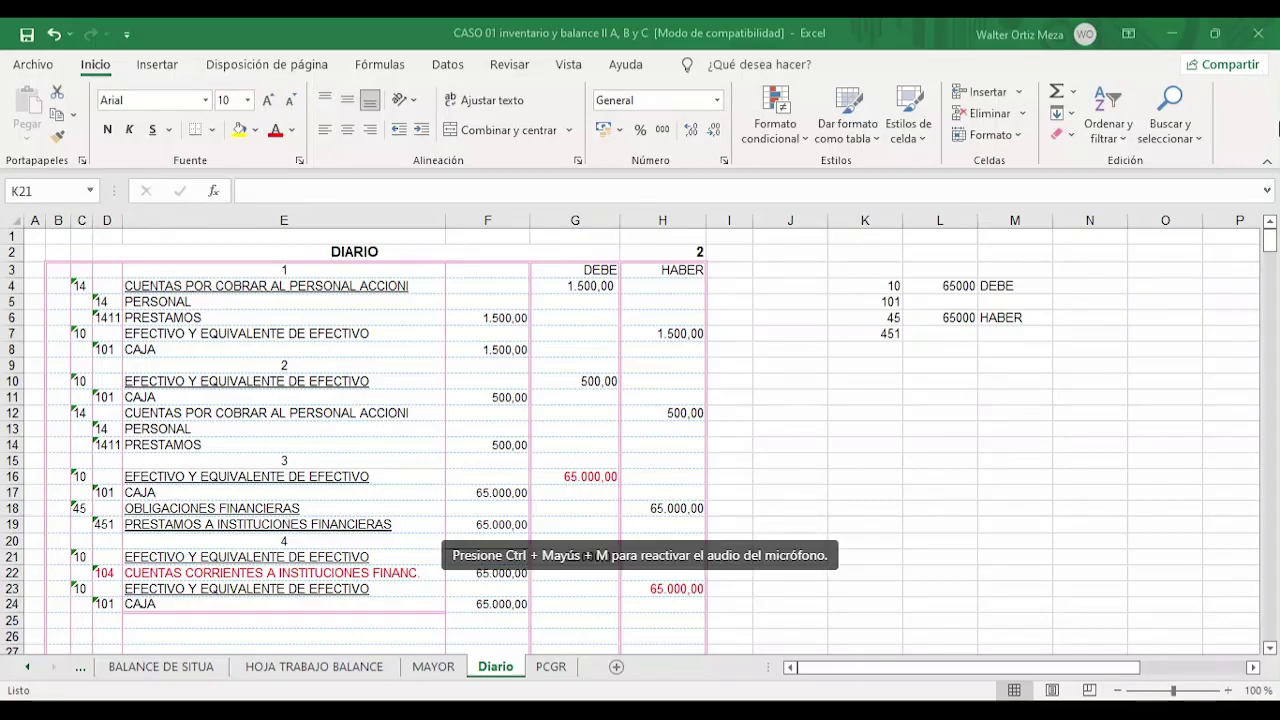
# - Delete the scratch account codes and 65000 amounts in K4:M9
pyautogui.click(851, 294)
pyautogui.moveTo(851, 294); pyautogui.dragTo(1020, 318)
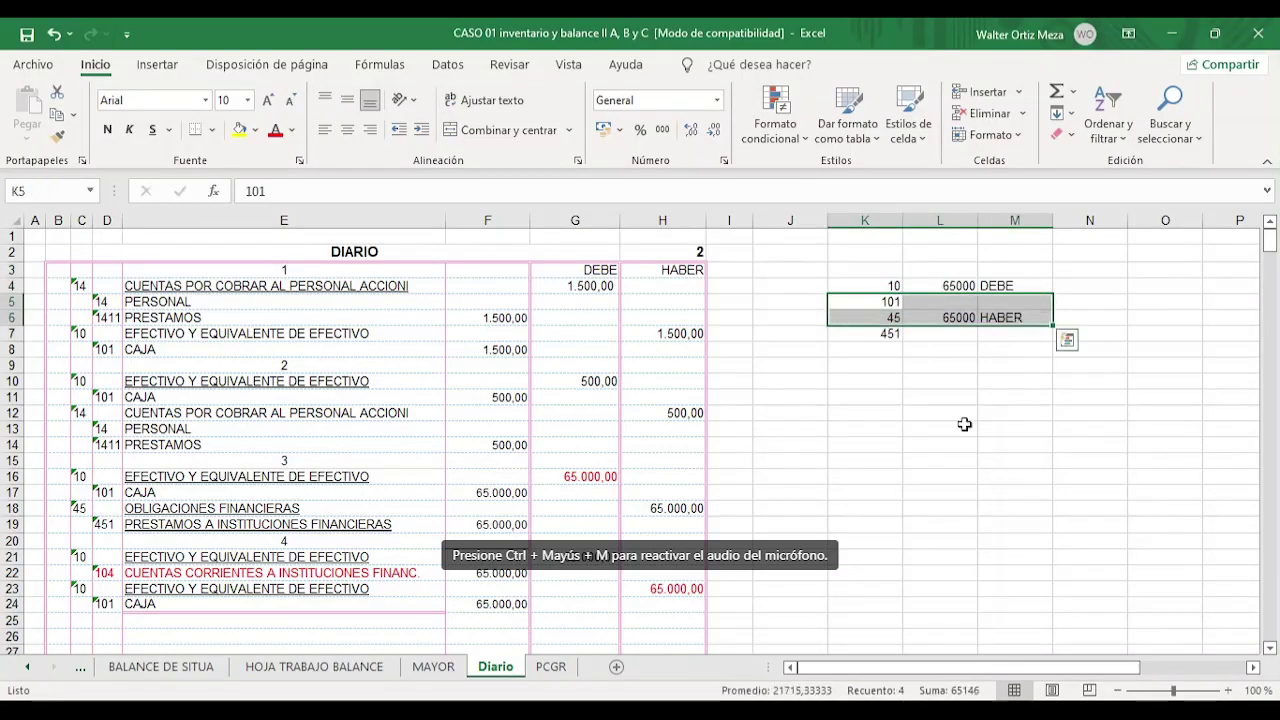
pyautogui.moveTo(940, 428); pyautogui.dragTo(940, 412)
pyautogui.moveTo(861, 285); pyautogui.dragTo(982, 359)
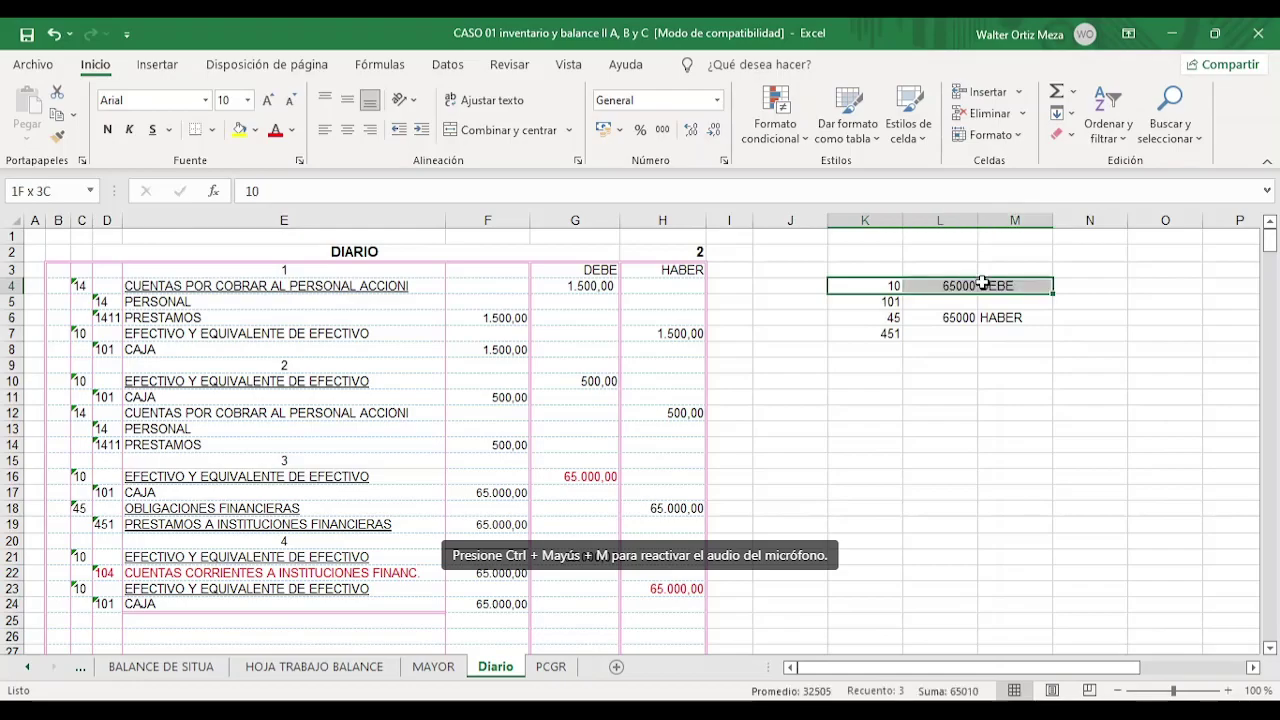
pyautogui.press('Delete')
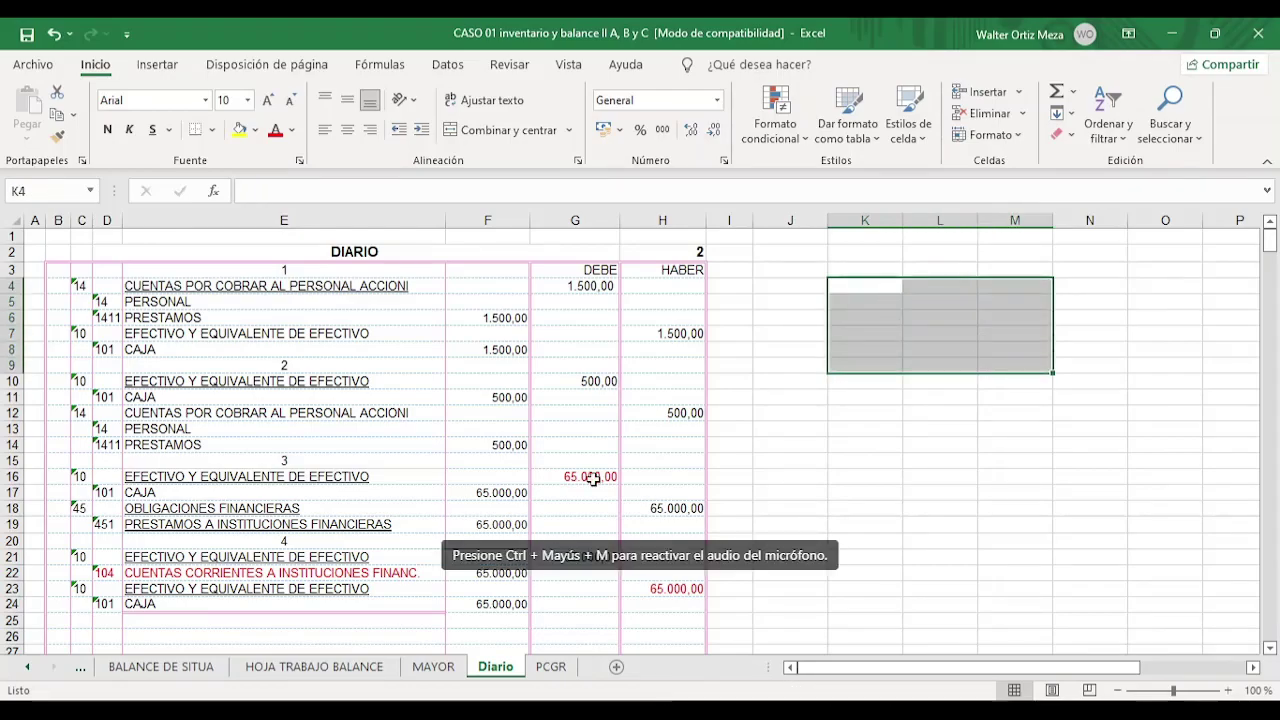
pyautogui.scroll(-3, 468, 488)
# - Enter 5 in E25 as the heading number of journal entry 5
pyautogui.click(285, 478)
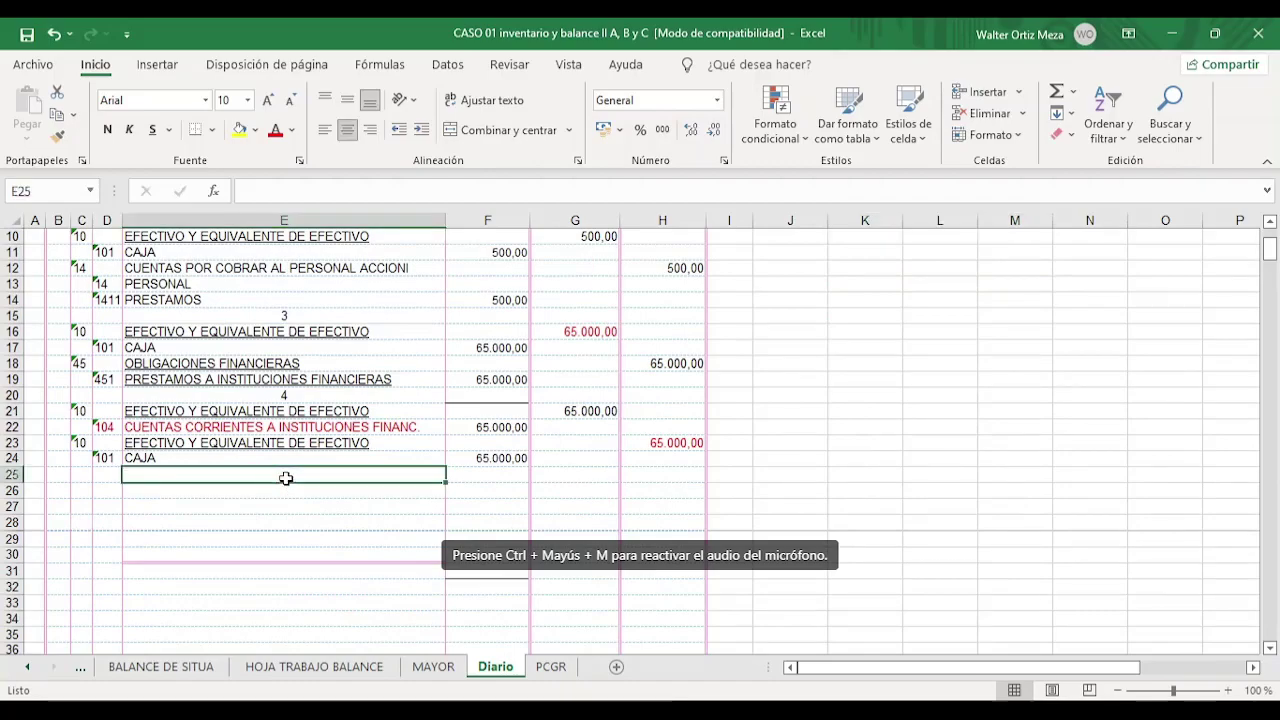
pyautogui.write('5')
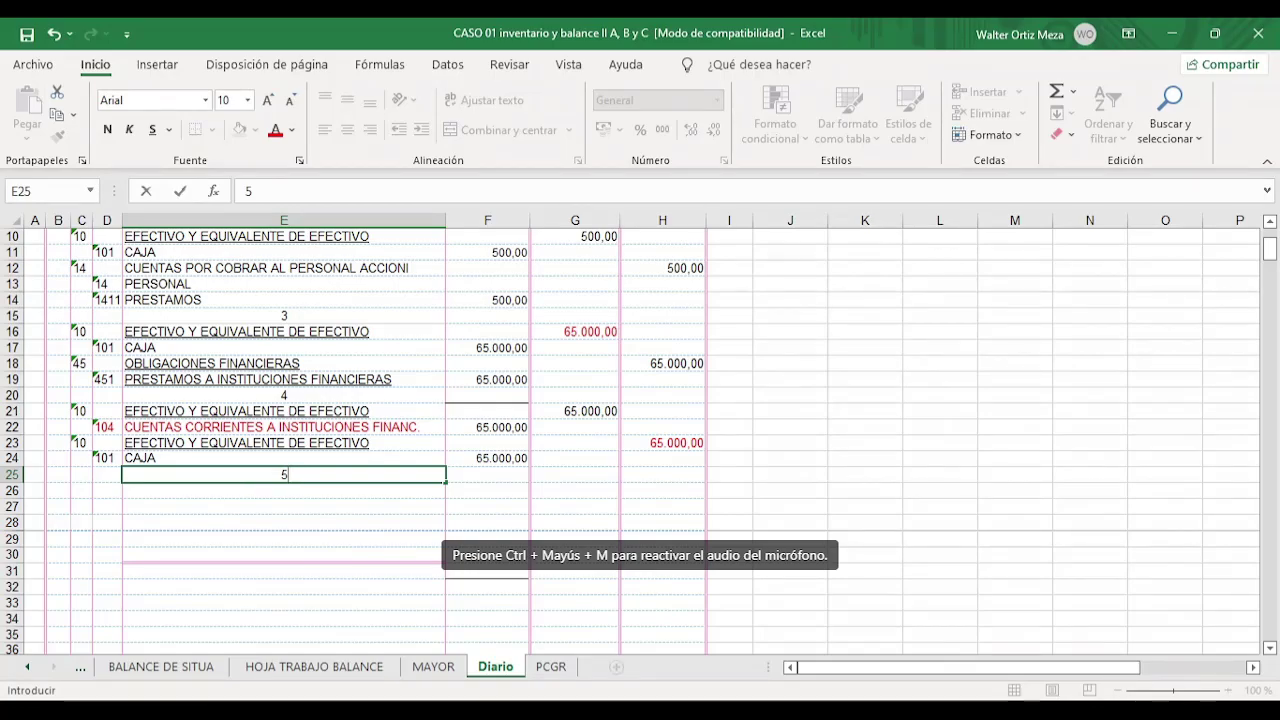
pyautogui.scroll(2, 845, 462)
pyautogui.scroll(1, 845, 462)
pyautogui.scroll(-3, 845, 462)
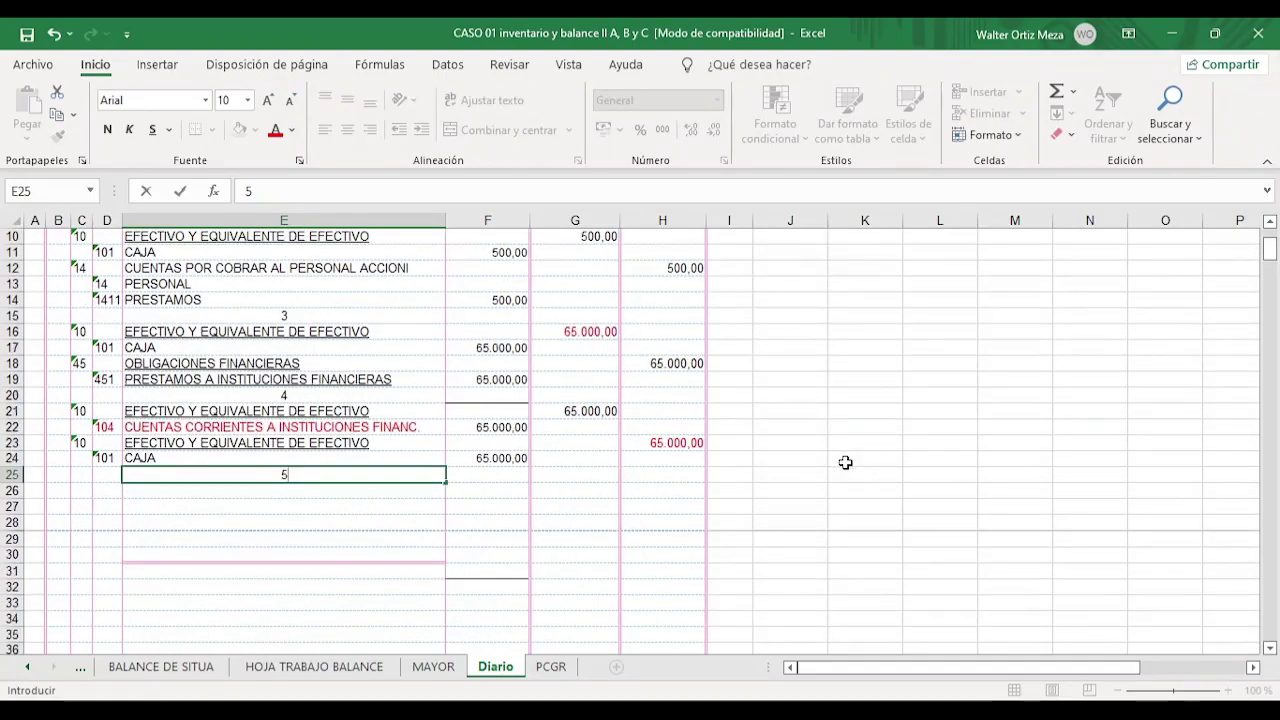
pyautogui.scroll(-2, 845, 462)
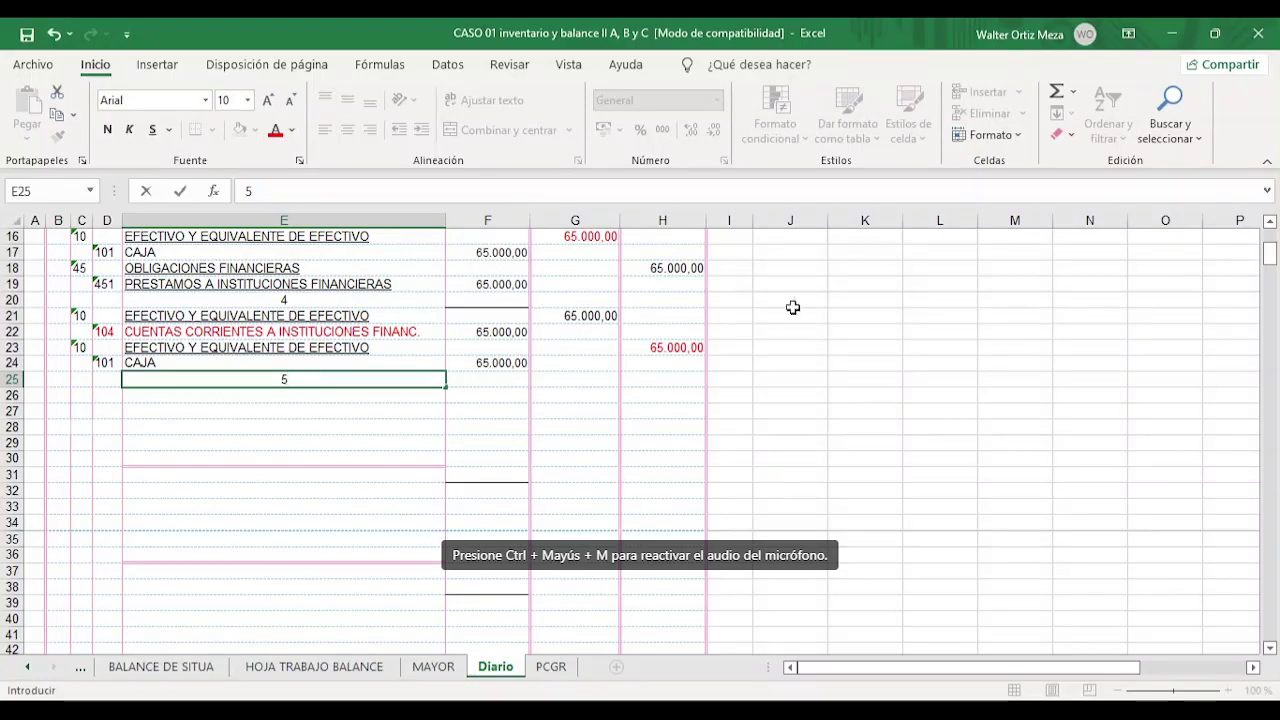
pyautogui.click(769, 286)
# - Write the note VENTA DE MERCADERIAS in J19, correcting its typos
pyautogui.write('V')
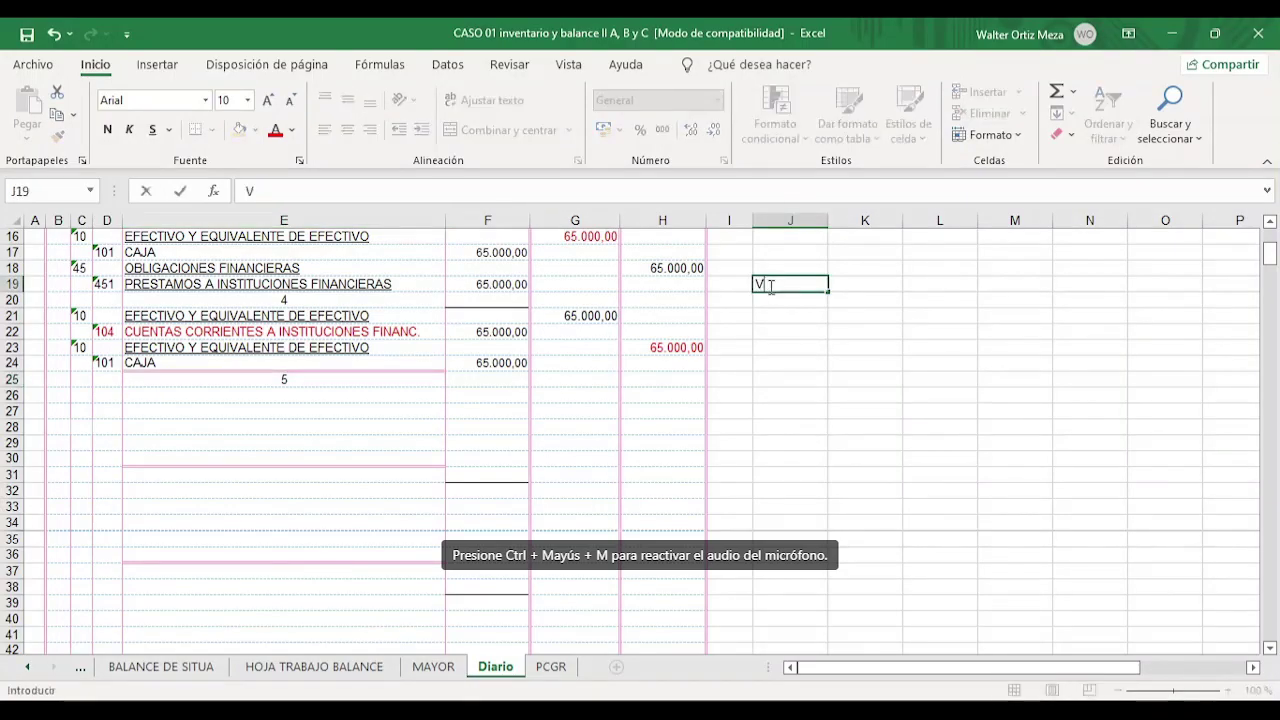
pyautogui.write('ENTA DE M')
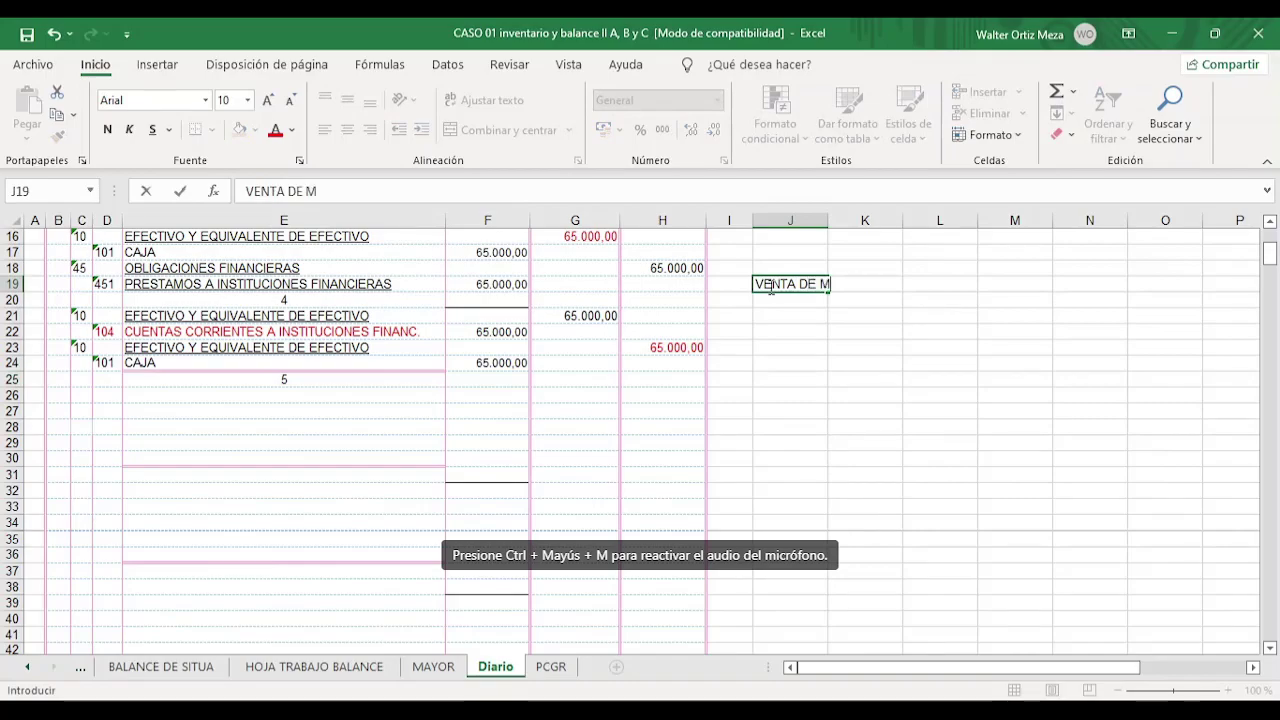
pyautogui.write('ERCDER')
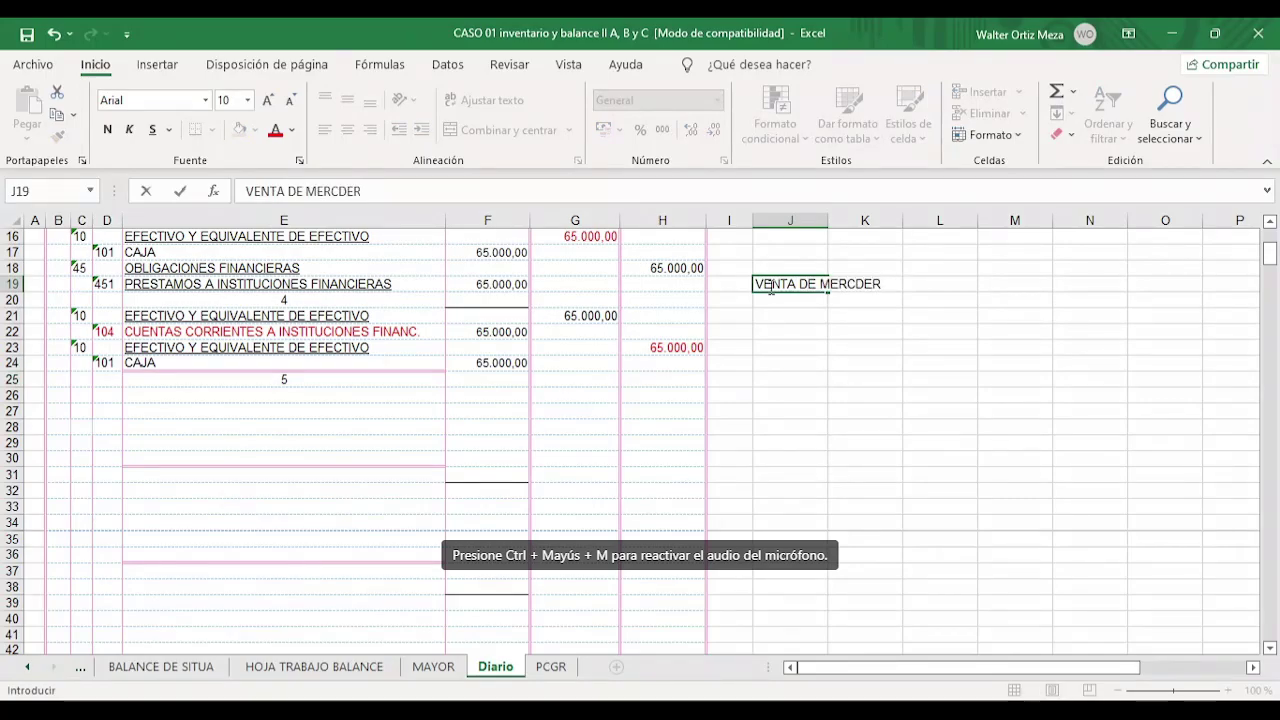
pyautogui.press('BackSpace')
pyautogui.press('BackSpace')
pyautogui.press('BackSpace')
pyautogui.write('AD')
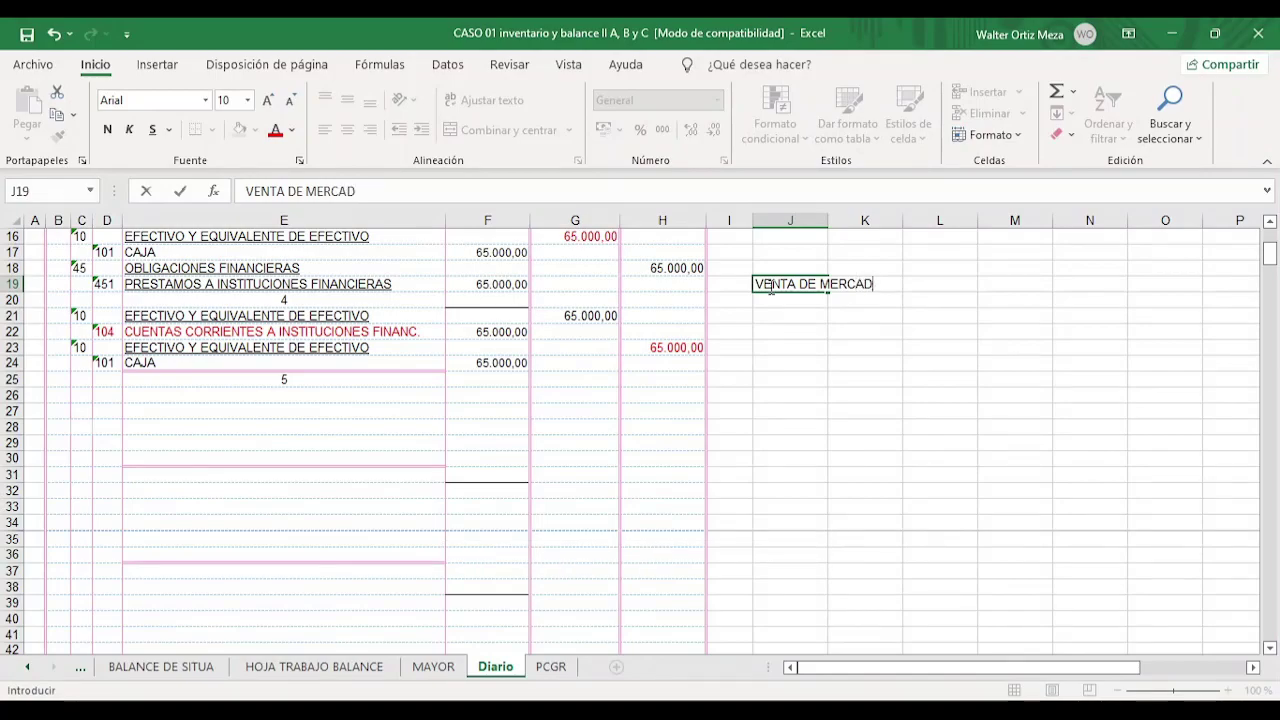
pyautogui.press('BackSpace')
pyautogui.write('D')
pyautogui.write('ERIAS')
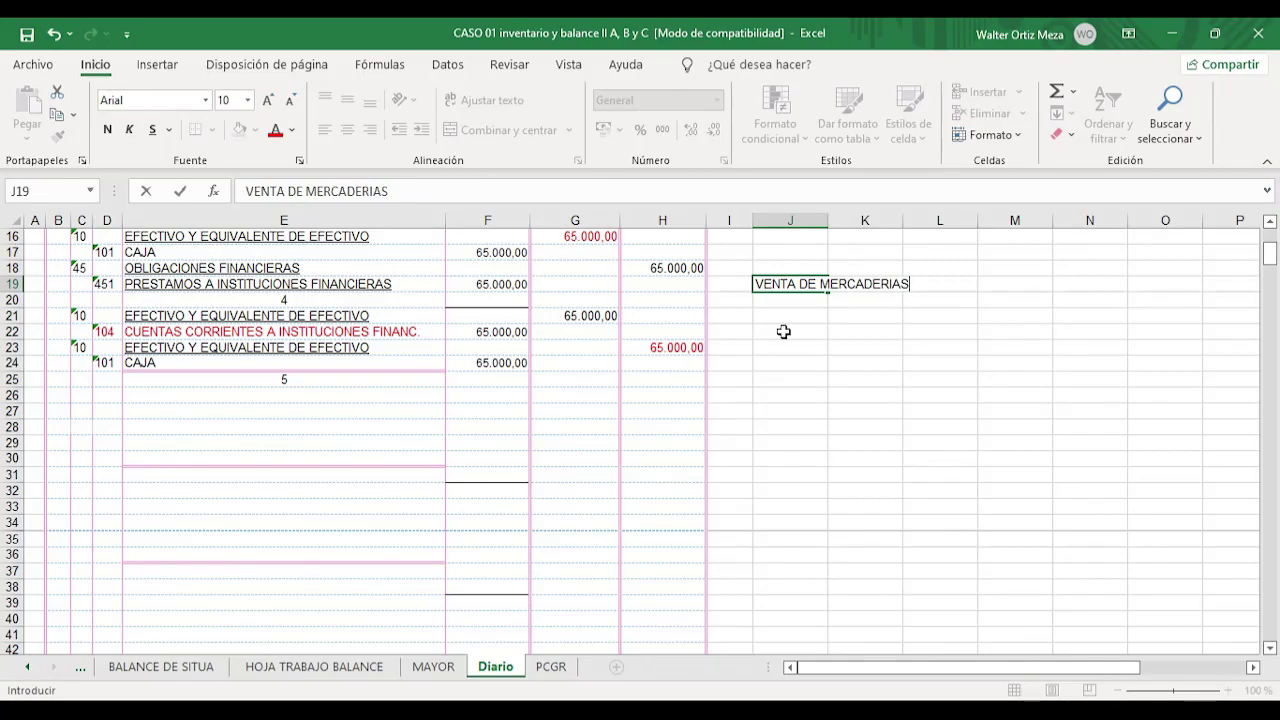
pyautogui.click(841, 299)
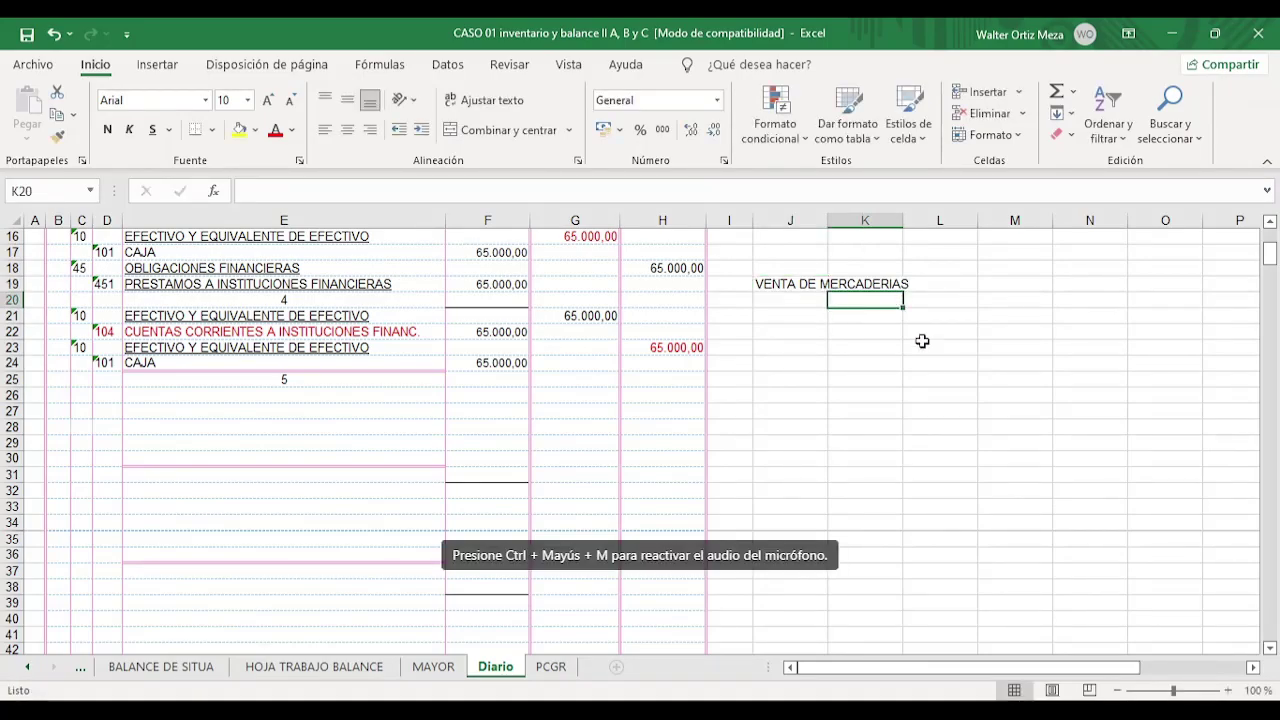
# - Write the calculation 50 LICUADORAS X 300 = 15000 in J20
pyautogui.click(810, 299)
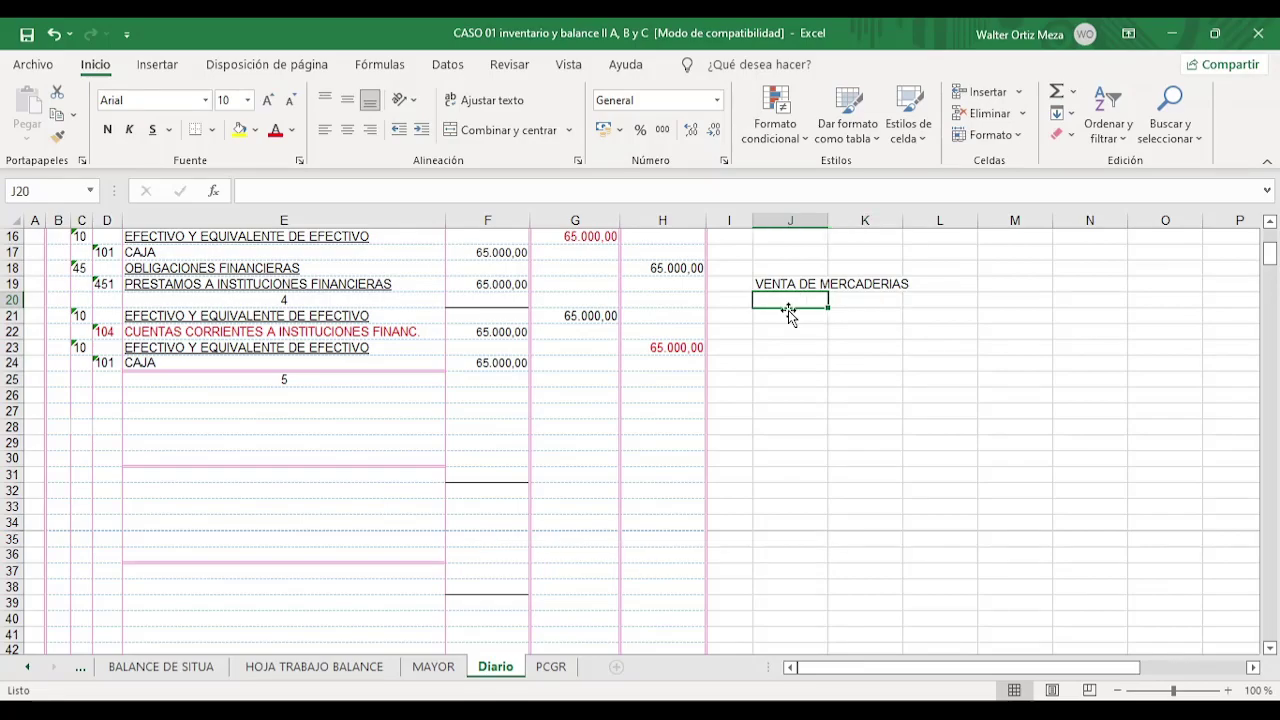
pyautogui.write('50')
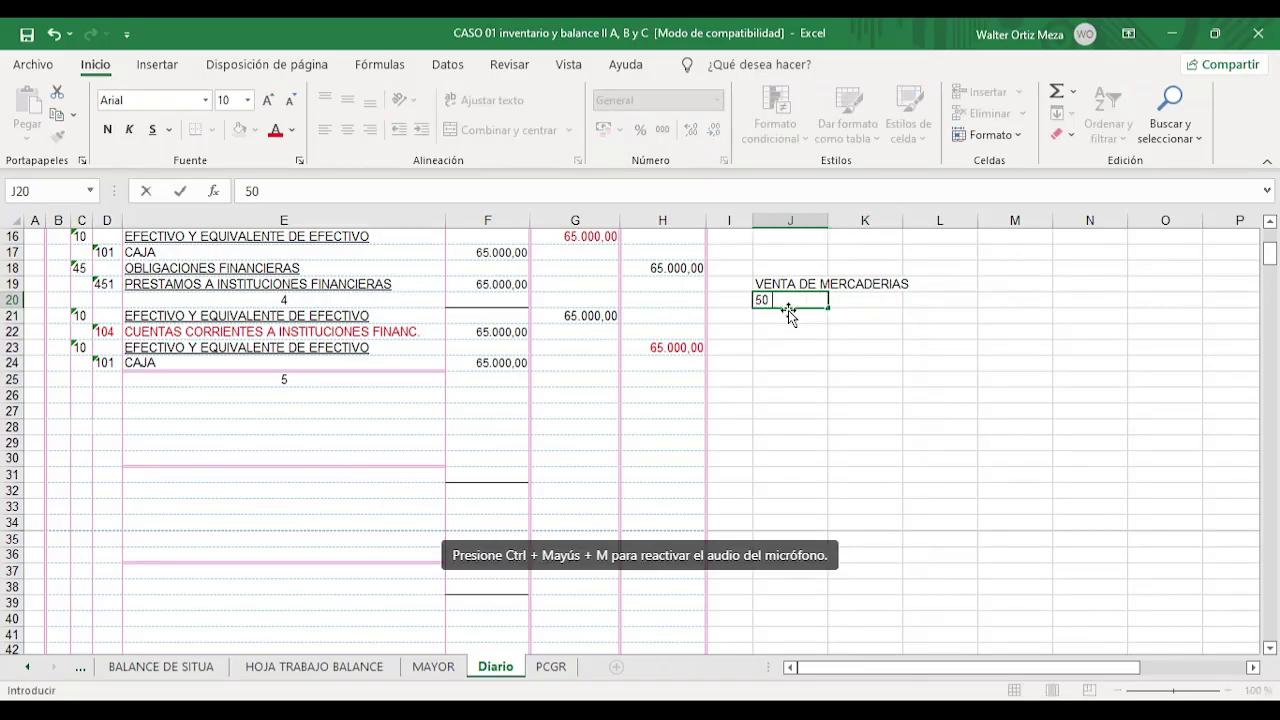
pyautogui.write(' LiCU')
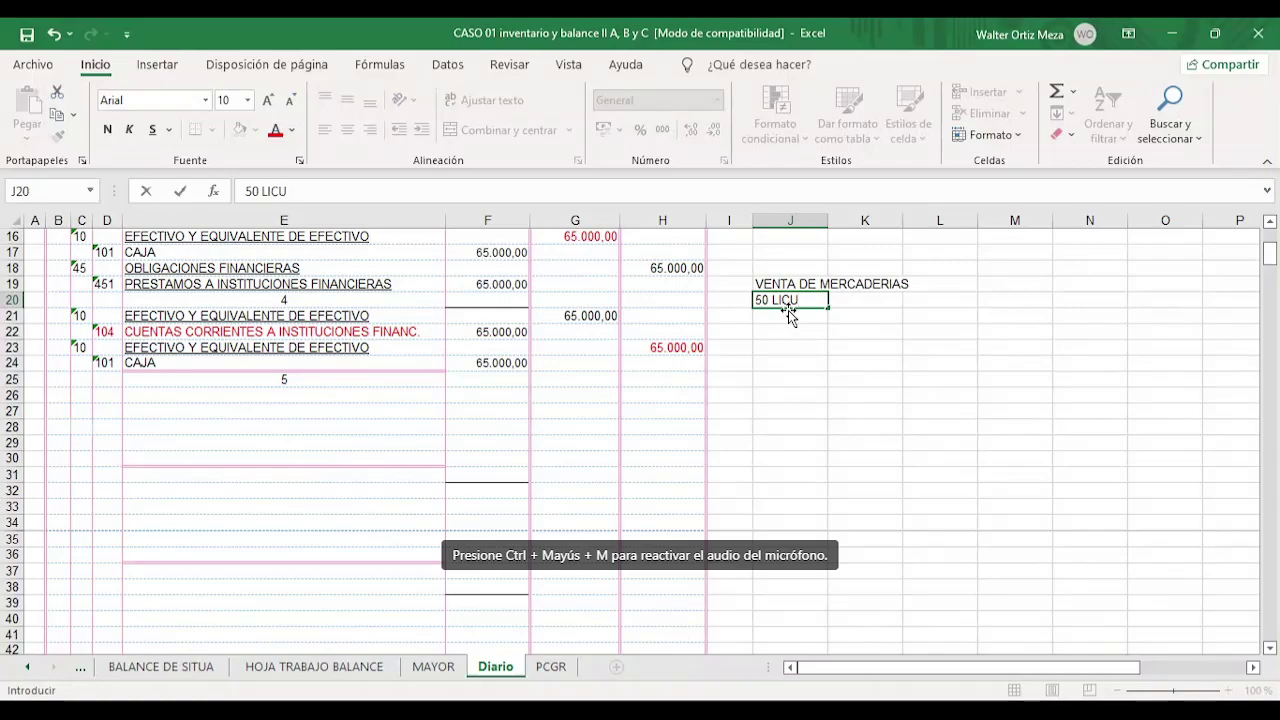
pyautogui.write('ADORAS')
pyautogui.write('  X')
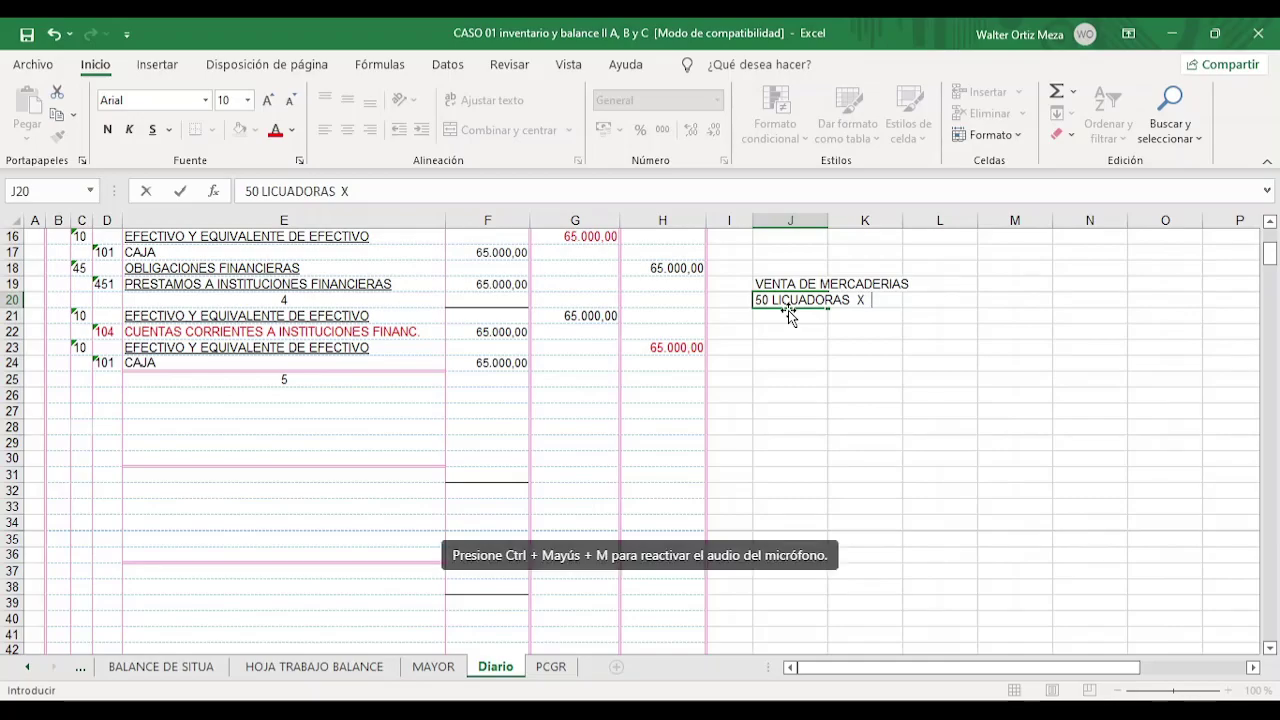
pyautogui.write('  3')
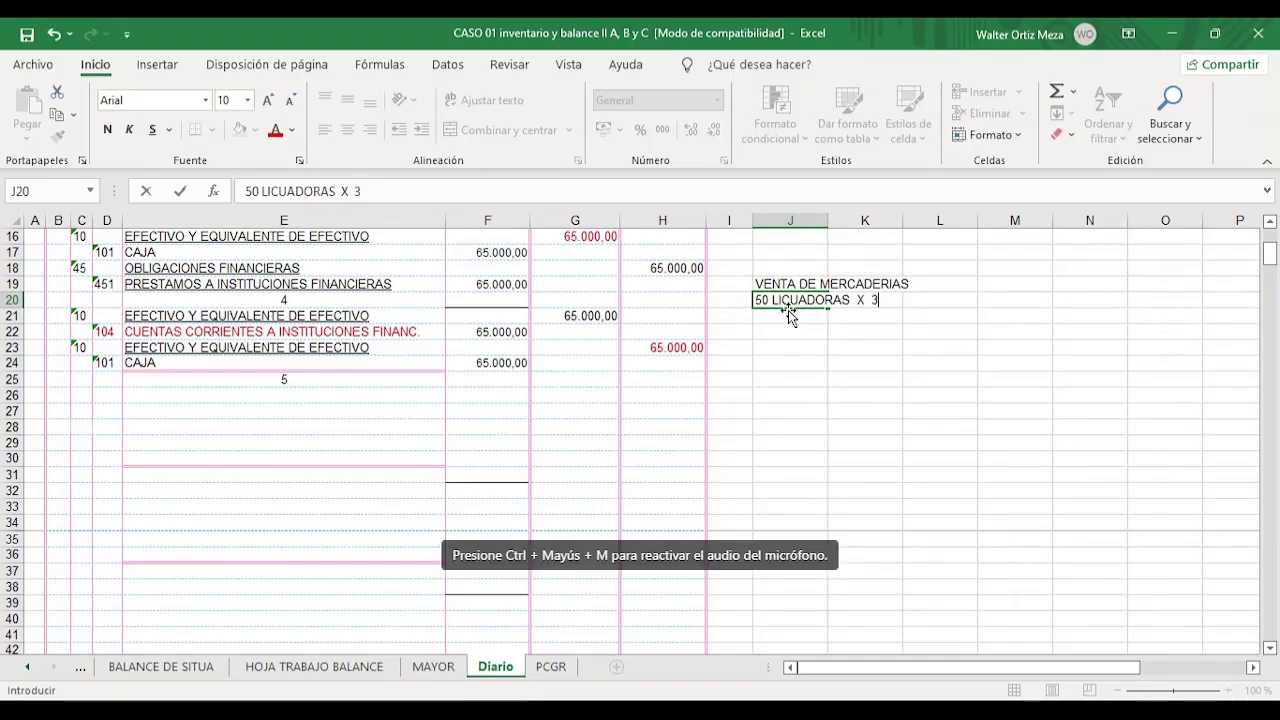
pyautogui.write('00')
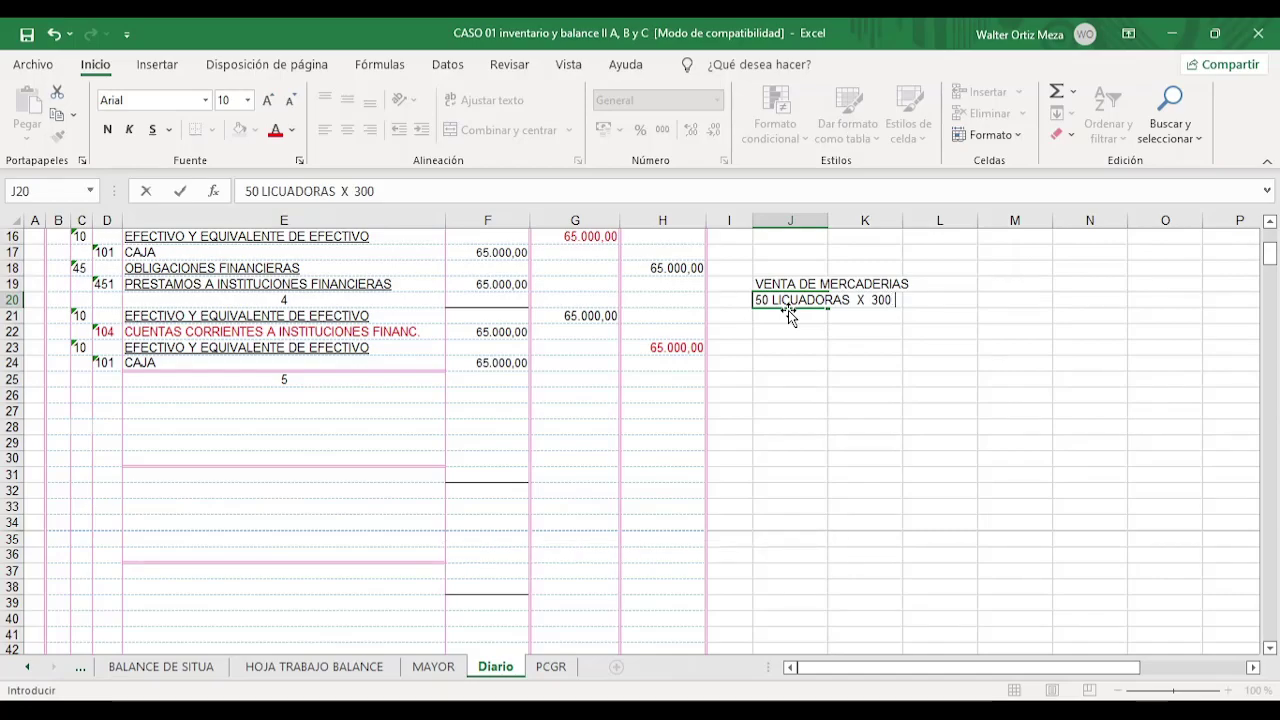
pyautogui.write(' =')
pyautogui.write('15000')
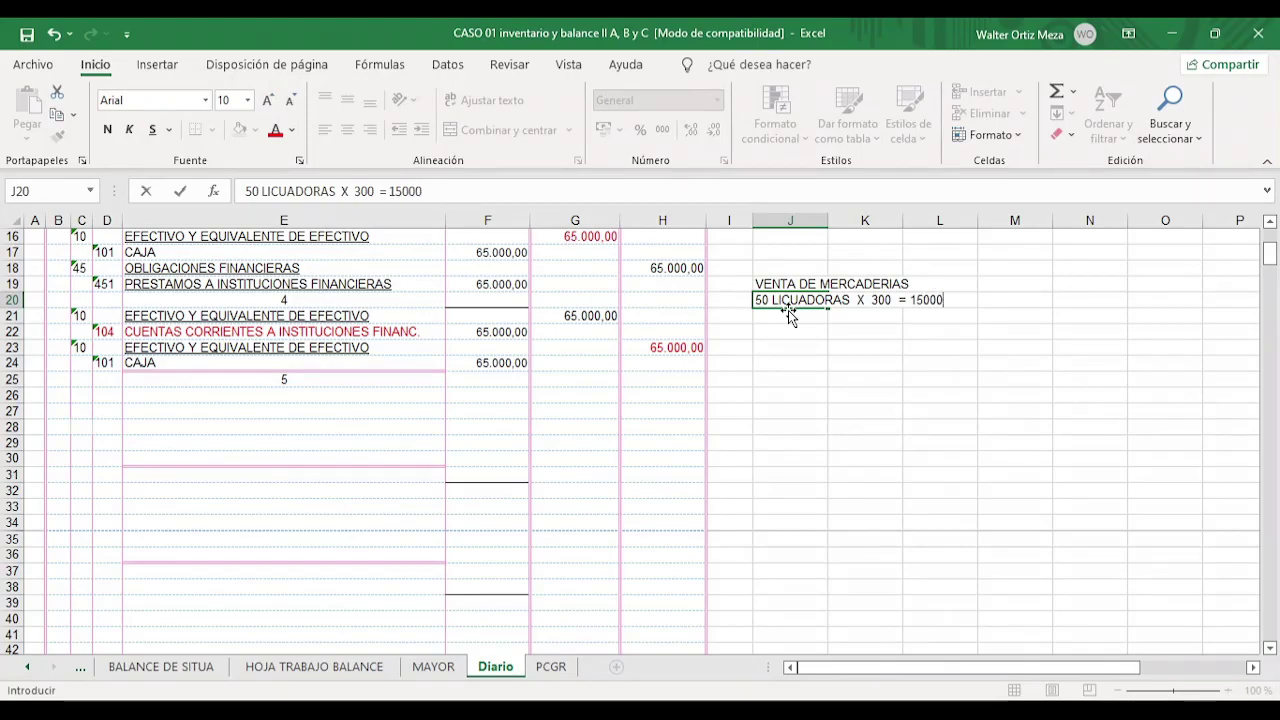
pyautogui.click(905, 443)
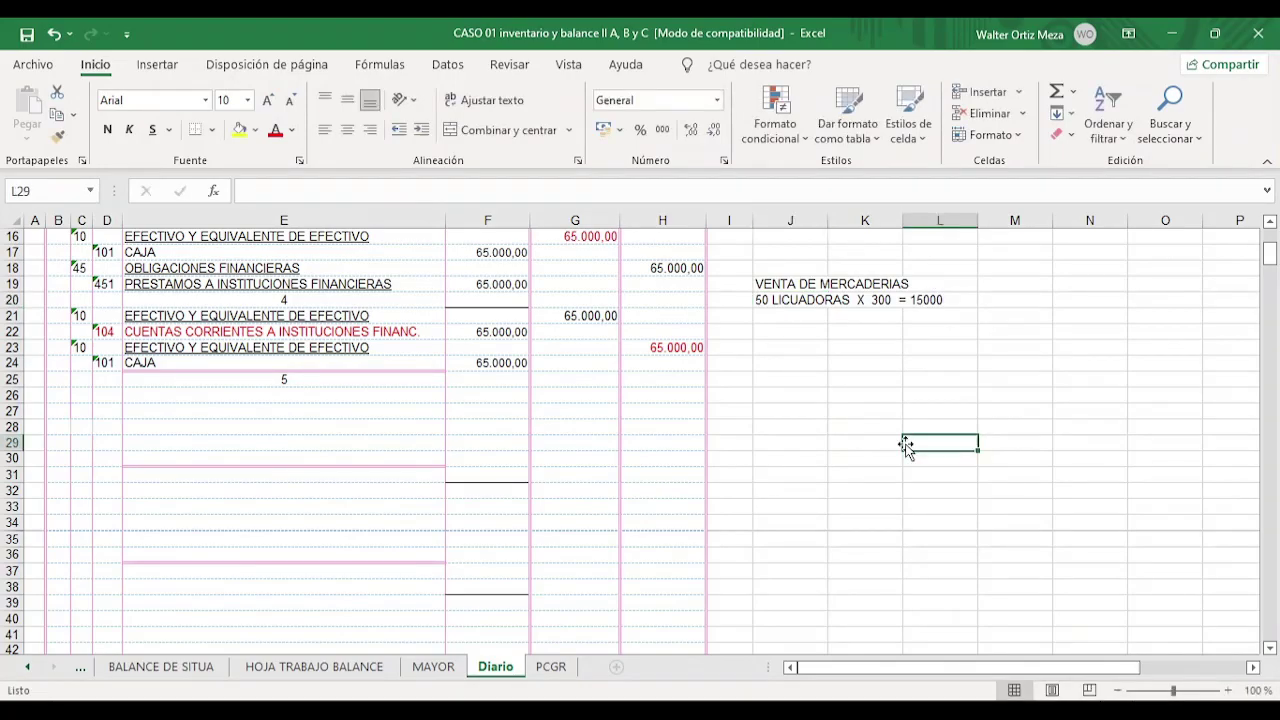
# - Label J21 as IGV 18% and move across to column L for its amount
pyautogui.click(781, 316)
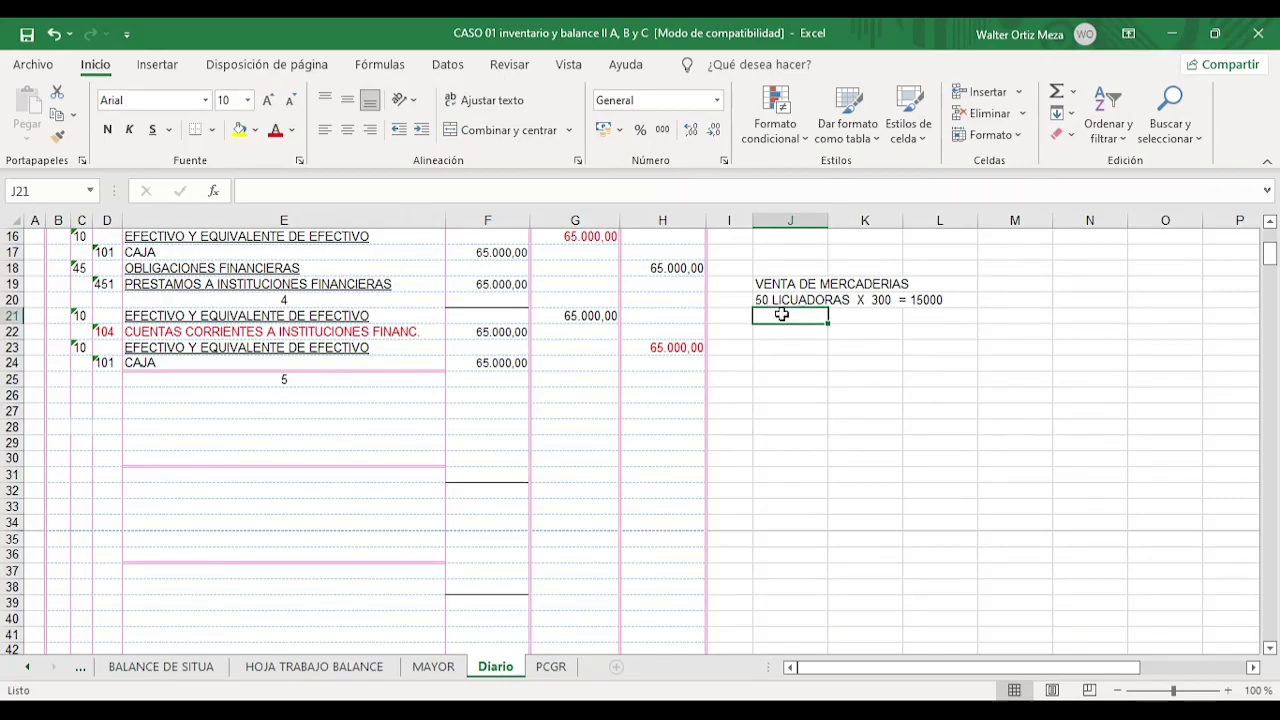
pyautogui.write('IGV 1')
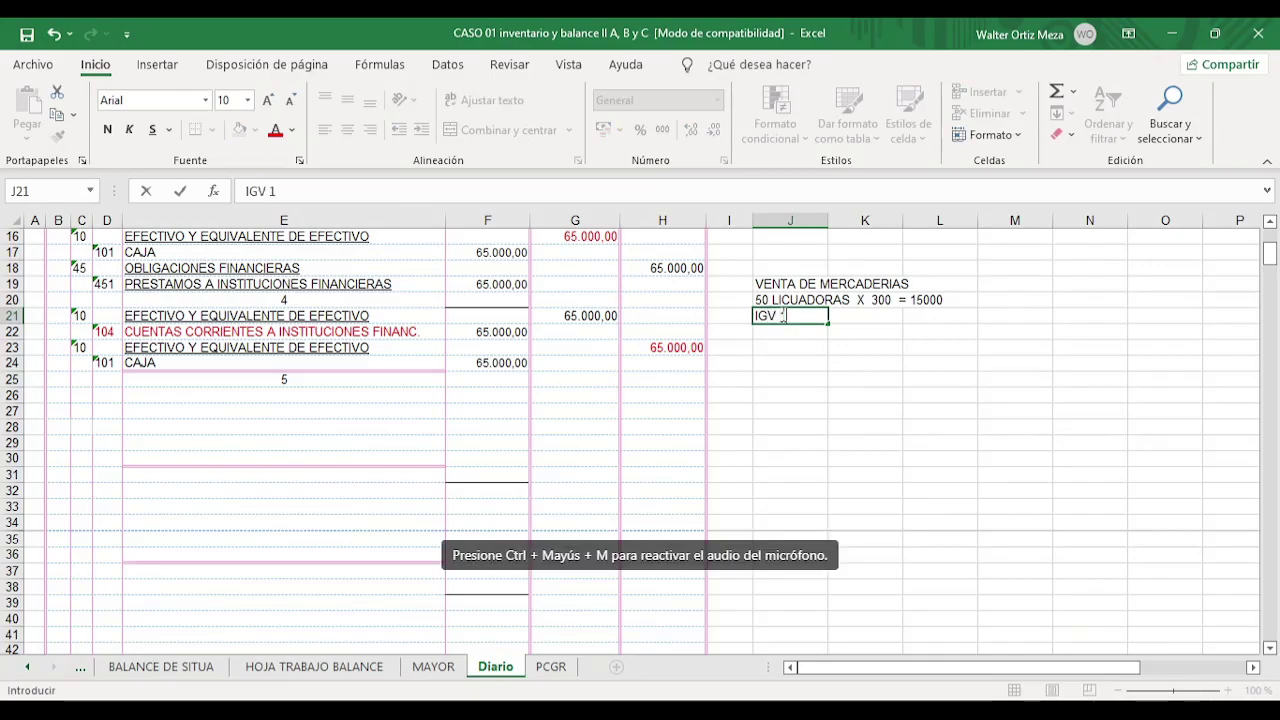
pyautogui.write('8')
pyautogui.write('%')
pyautogui.press('Tab')
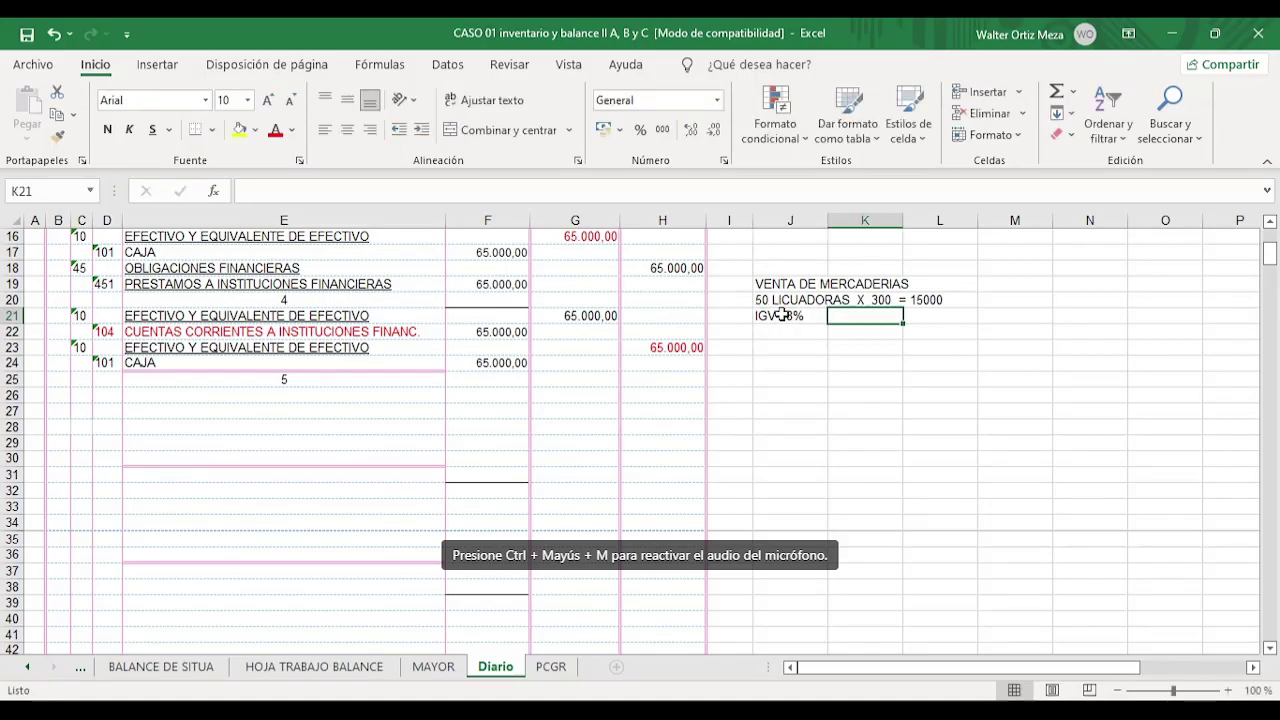
pyautogui.press('Tab')
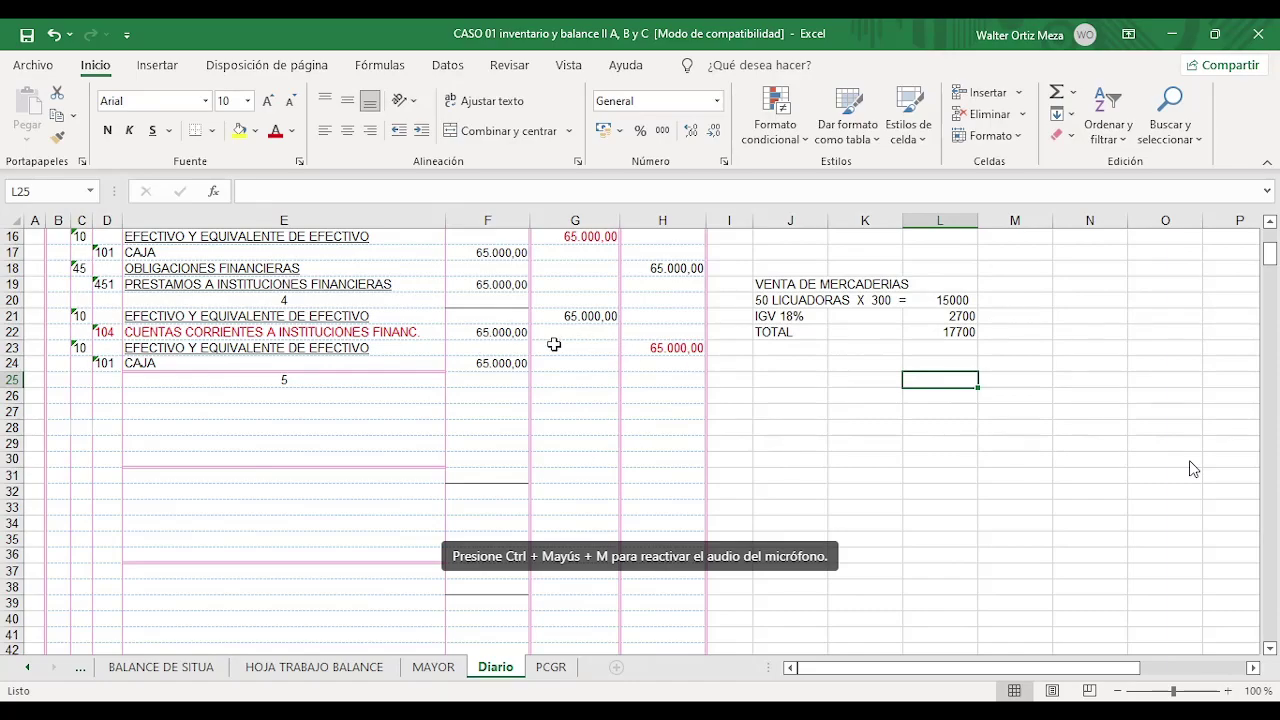
# - Write account codes 70 and 701 in M20 and N20 beside the 15000 sale
pyautogui.click(1005, 301)
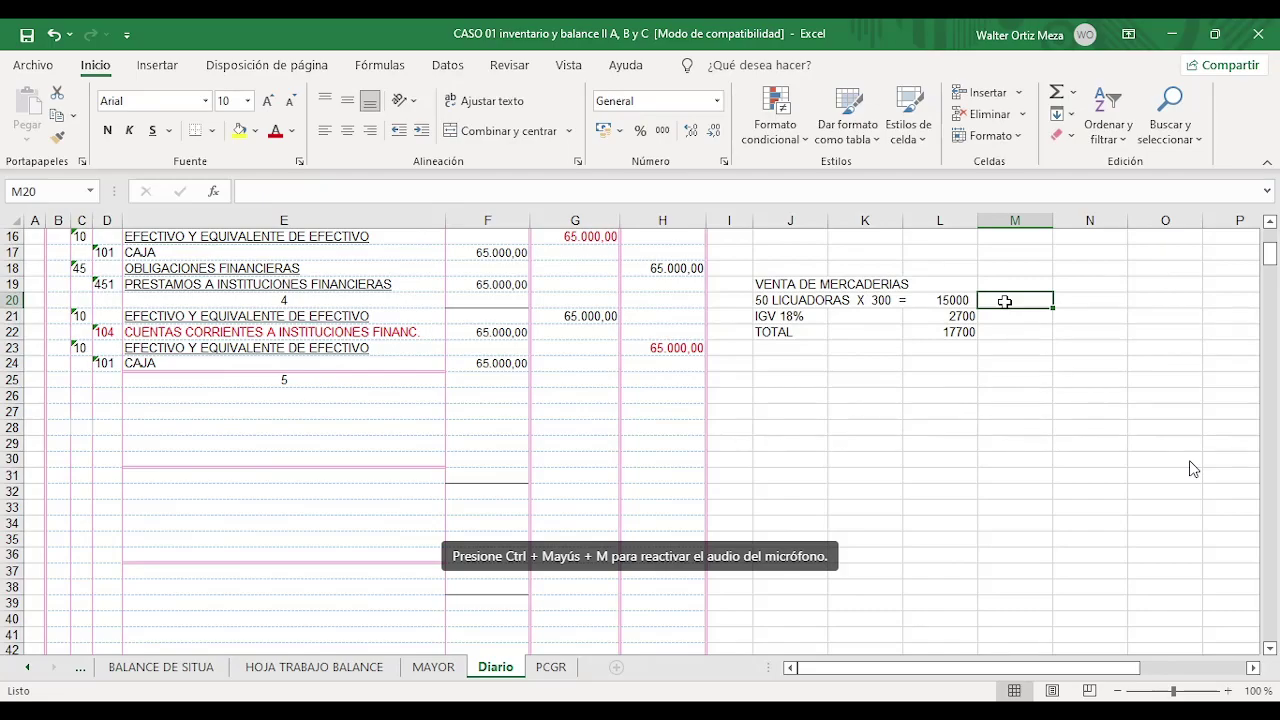
pyautogui.write('70')
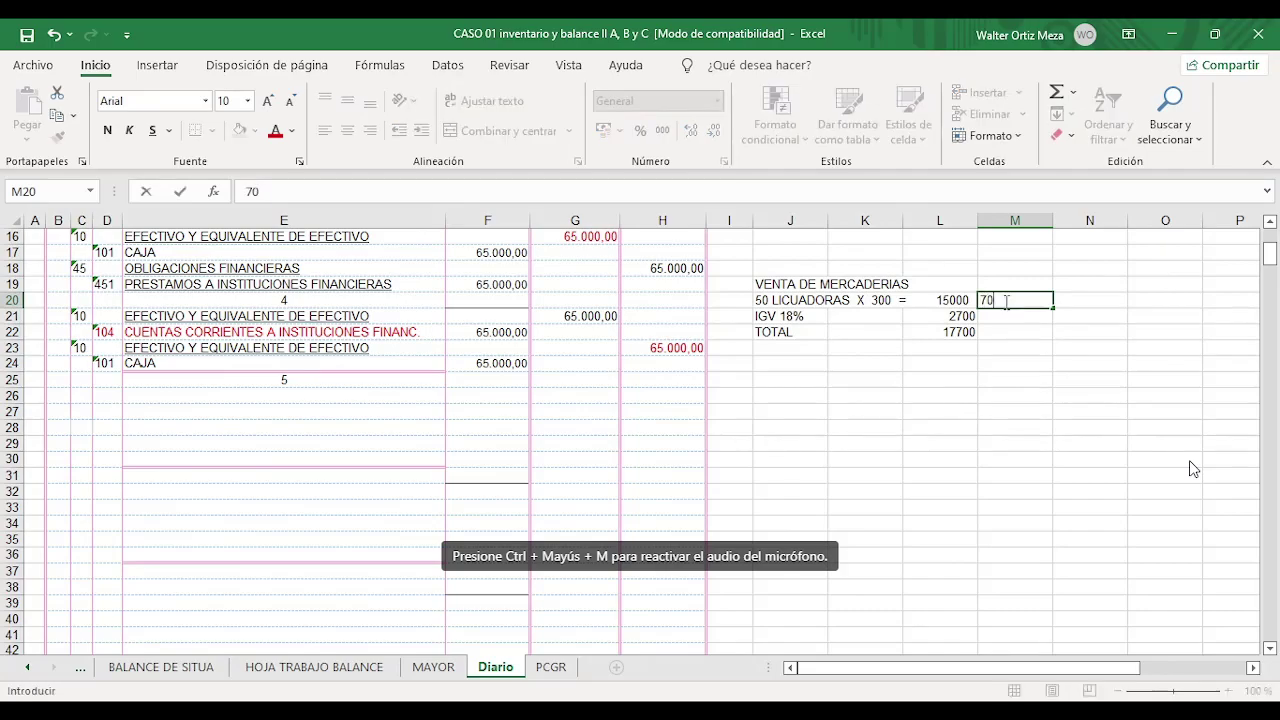
pyautogui.press('Tab')
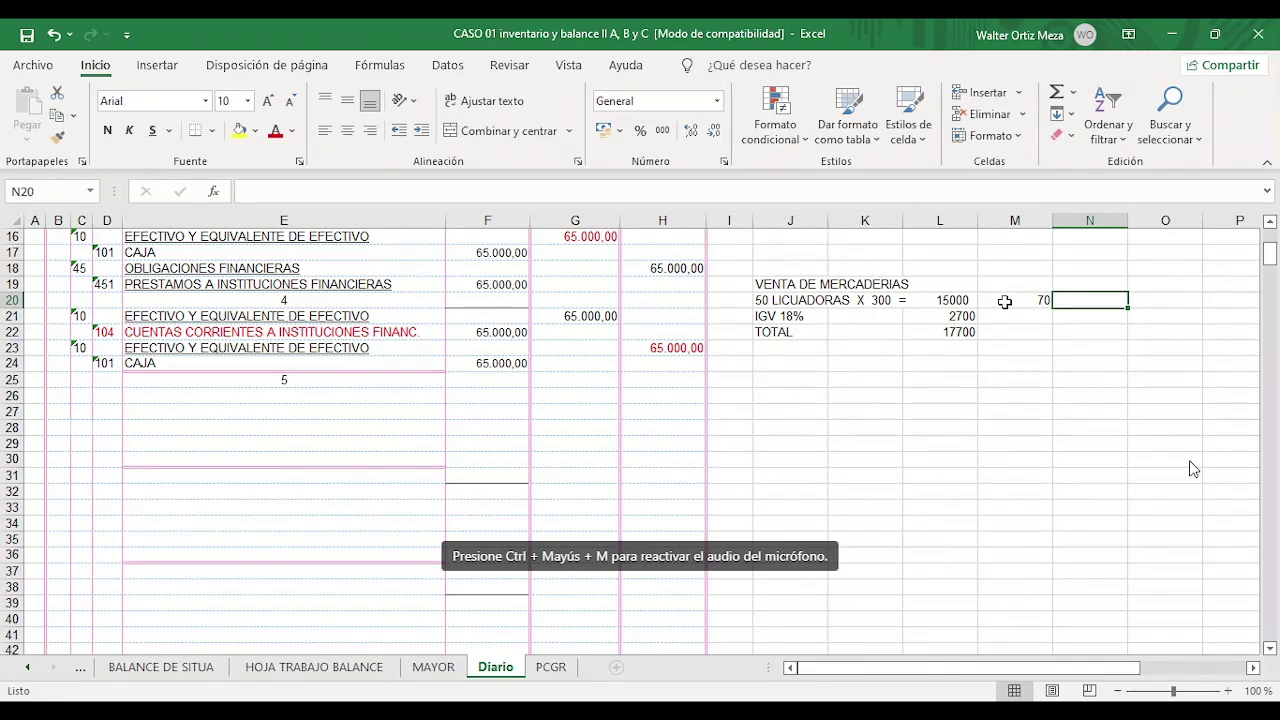
pyautogui.write('701')
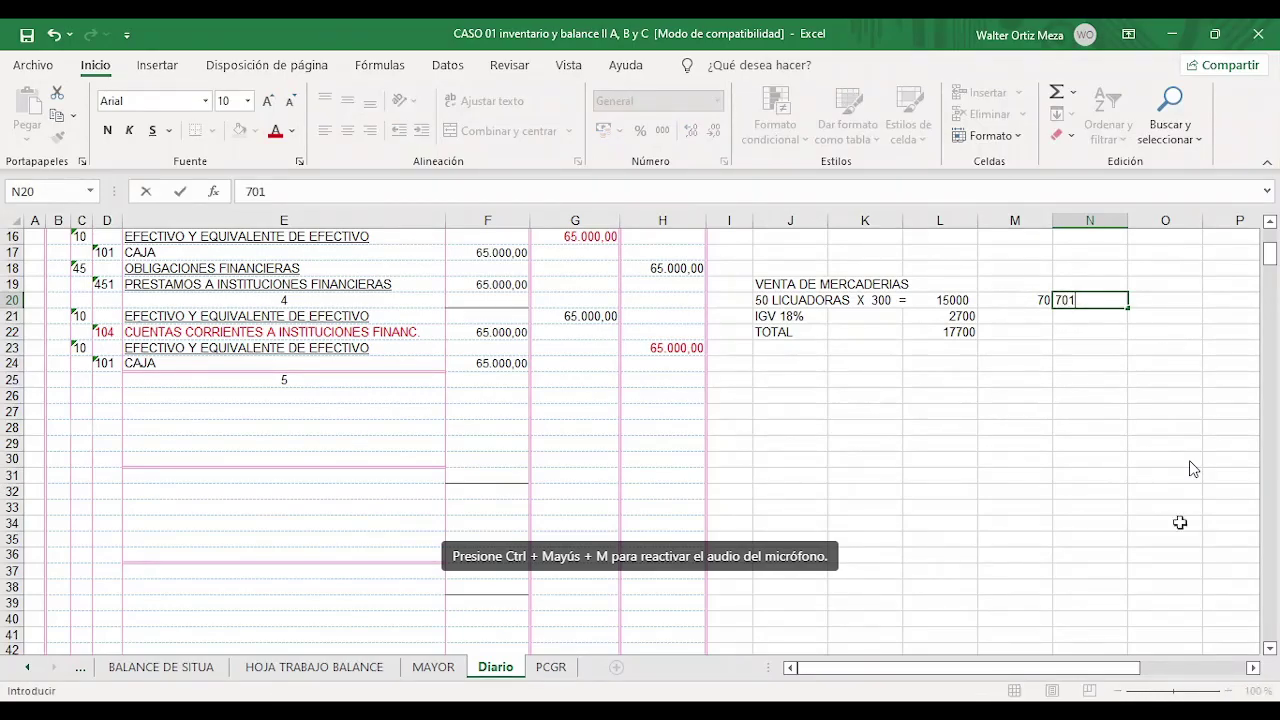
pyautogui.click(1102, 490)
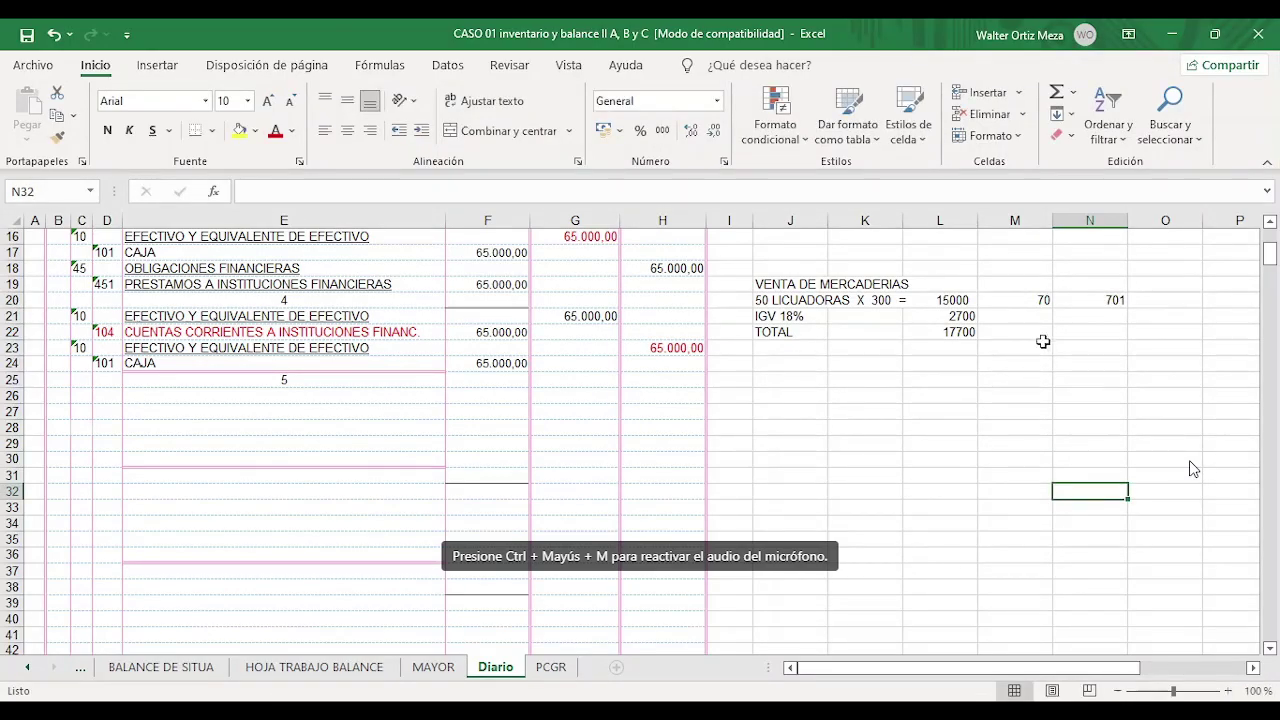
# - Write account codes 40, 401 and 4011 across row 21 beside the IGV
pyautogui.click(1007, 317)
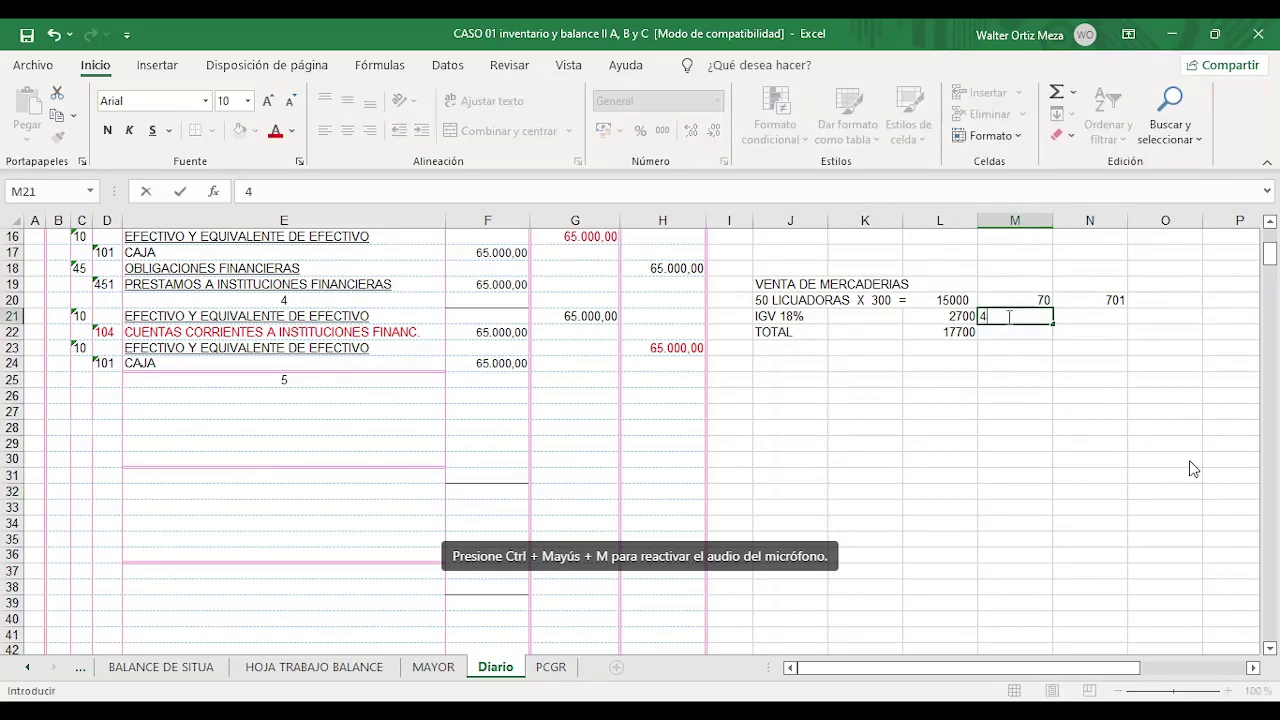
pyautogui.write('40')
pyautogui.press('Tab')
pyautogui.write('40')
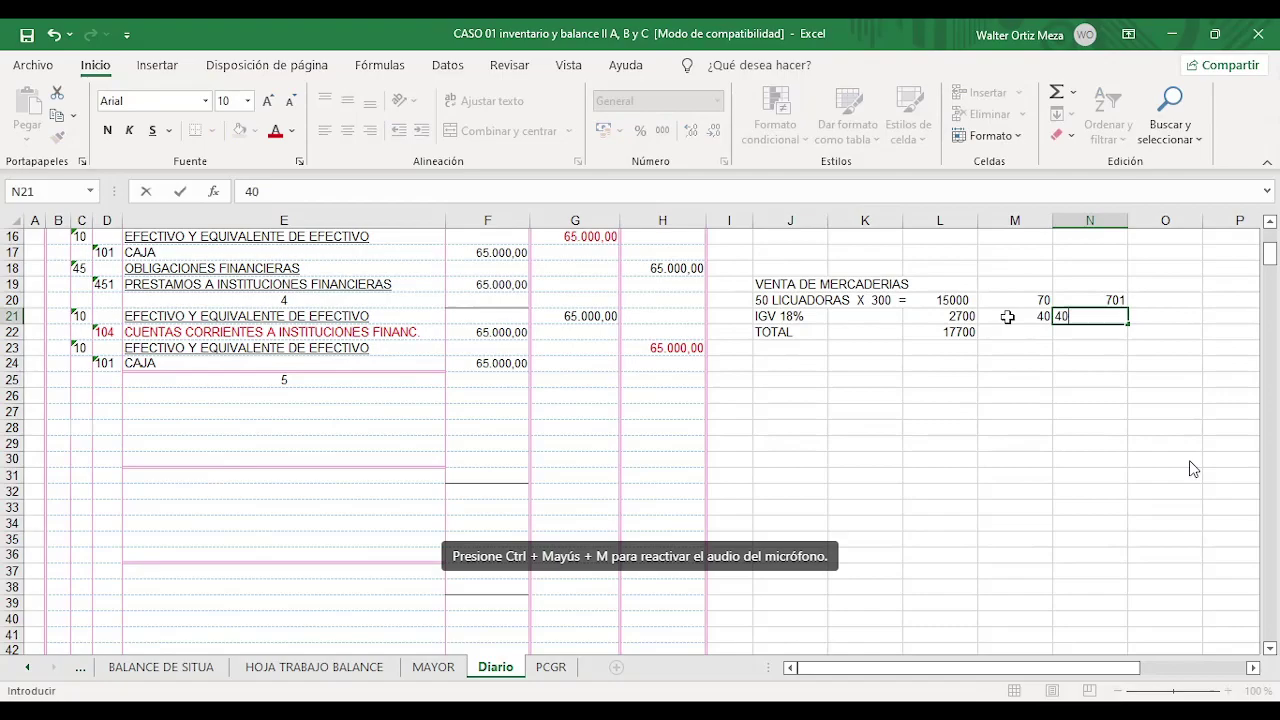
pyautogui.write('1')
pyautogui.press('Tab')
pyautogui.write('4')
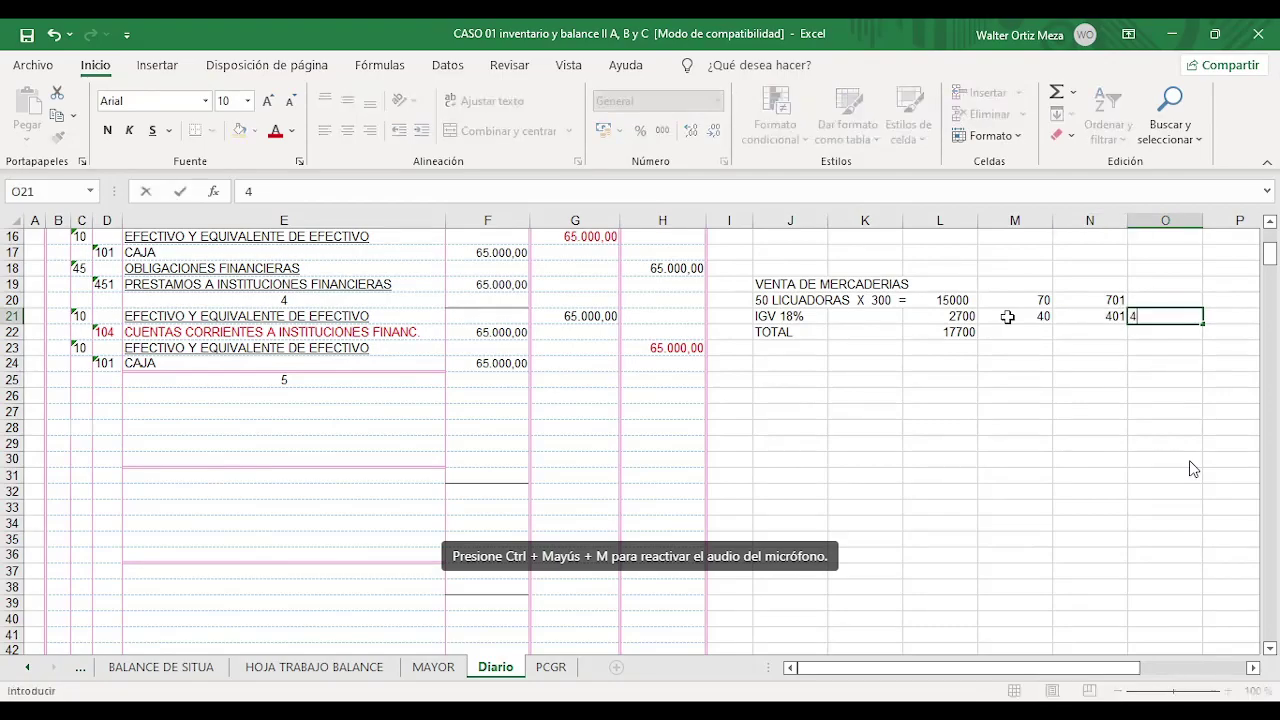
pyautogui.write('01')
pyautogui.write('1')
pyautogui.click(1118, 426)
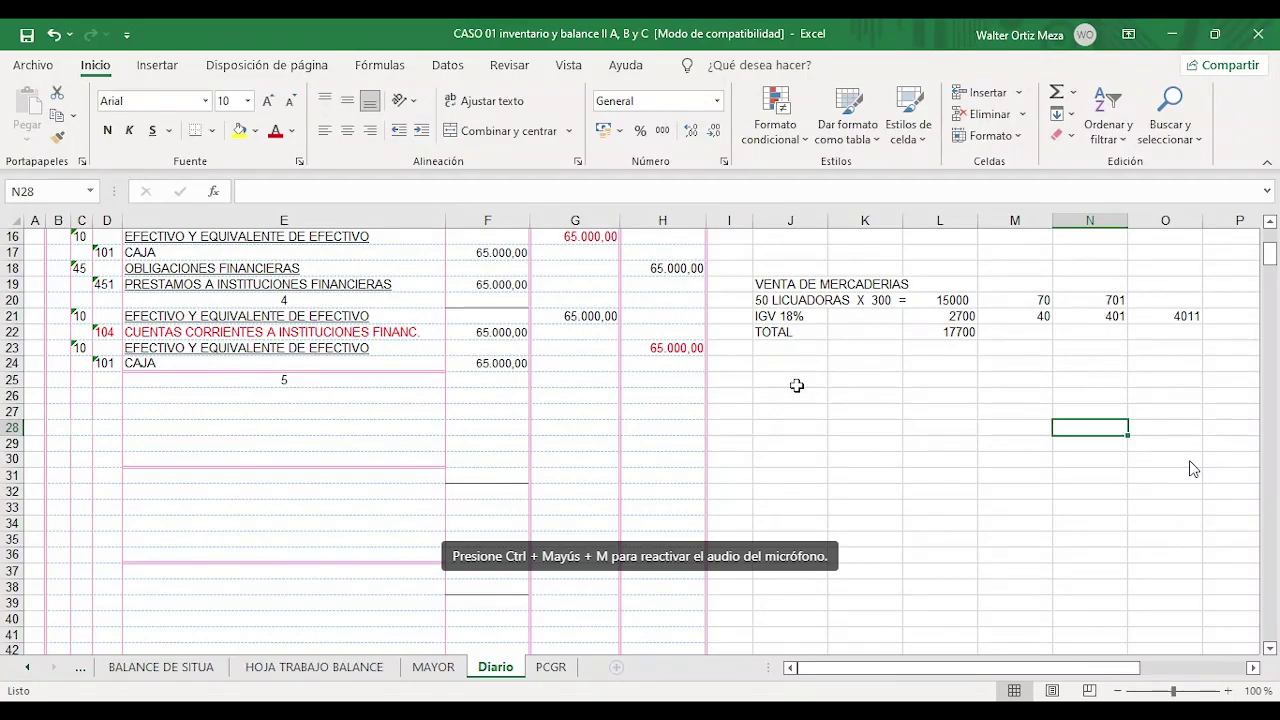
# - Write account codes 12 and 121 in M22 and N22 beside the 17700 total
pyautogui.click(1043, 335)
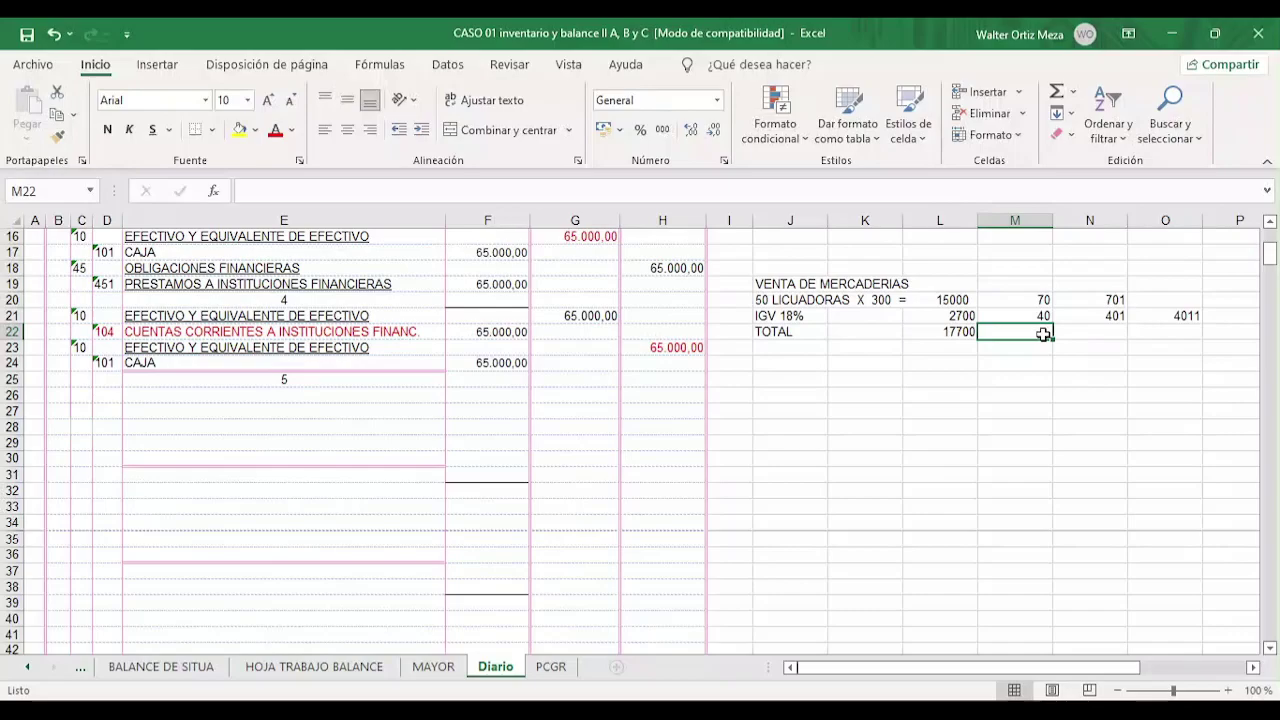
pyautogui.write('12')
pyautogui.press('Tab')
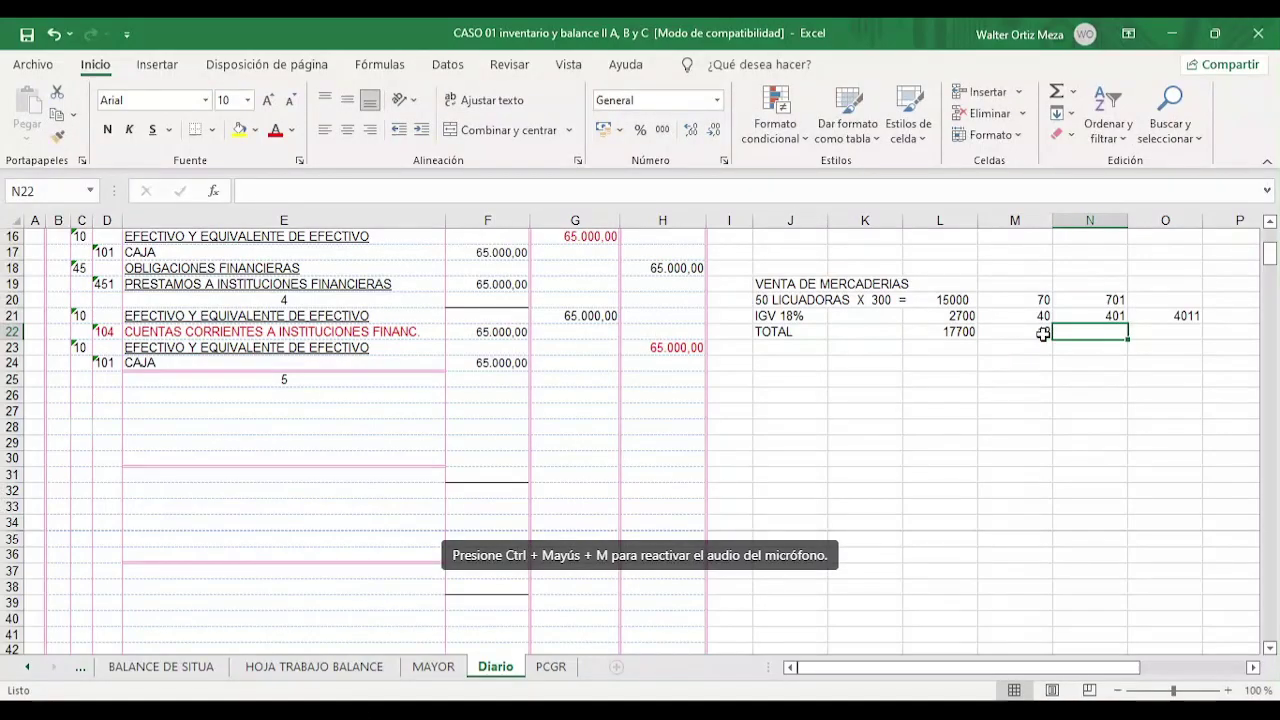
pyautogui.write('121')
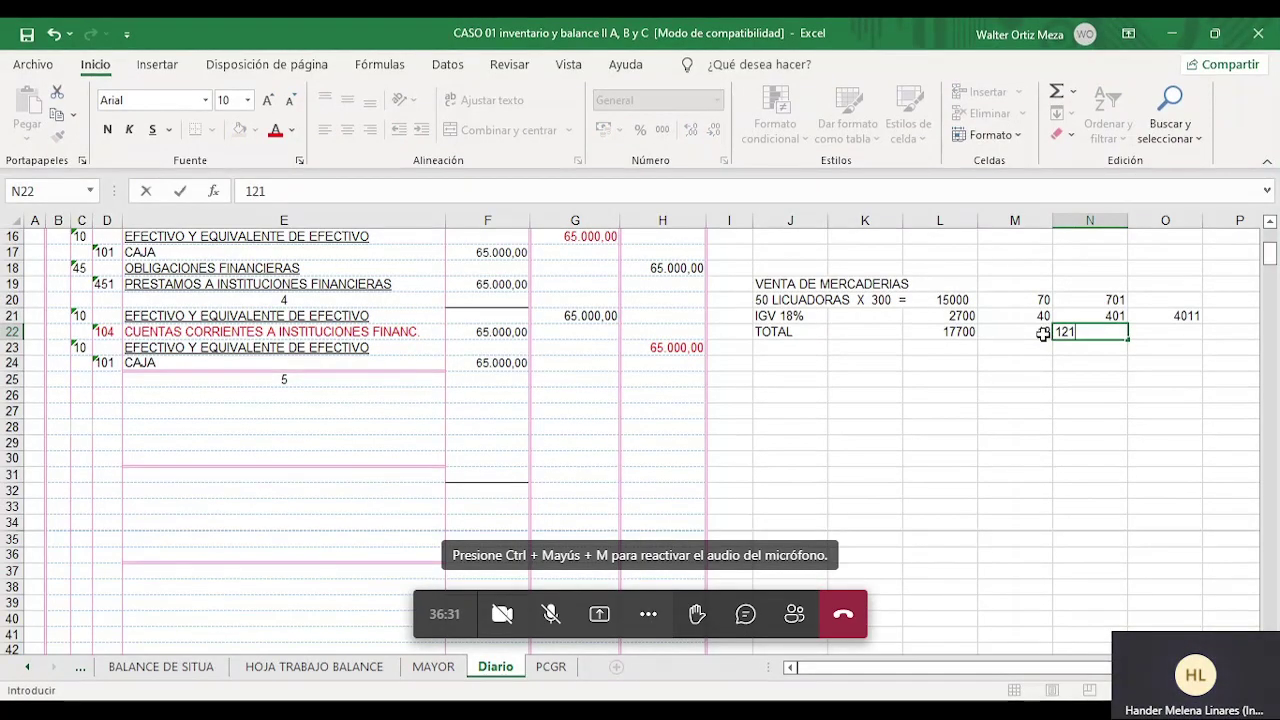
pyautogui.click(1077, 443)
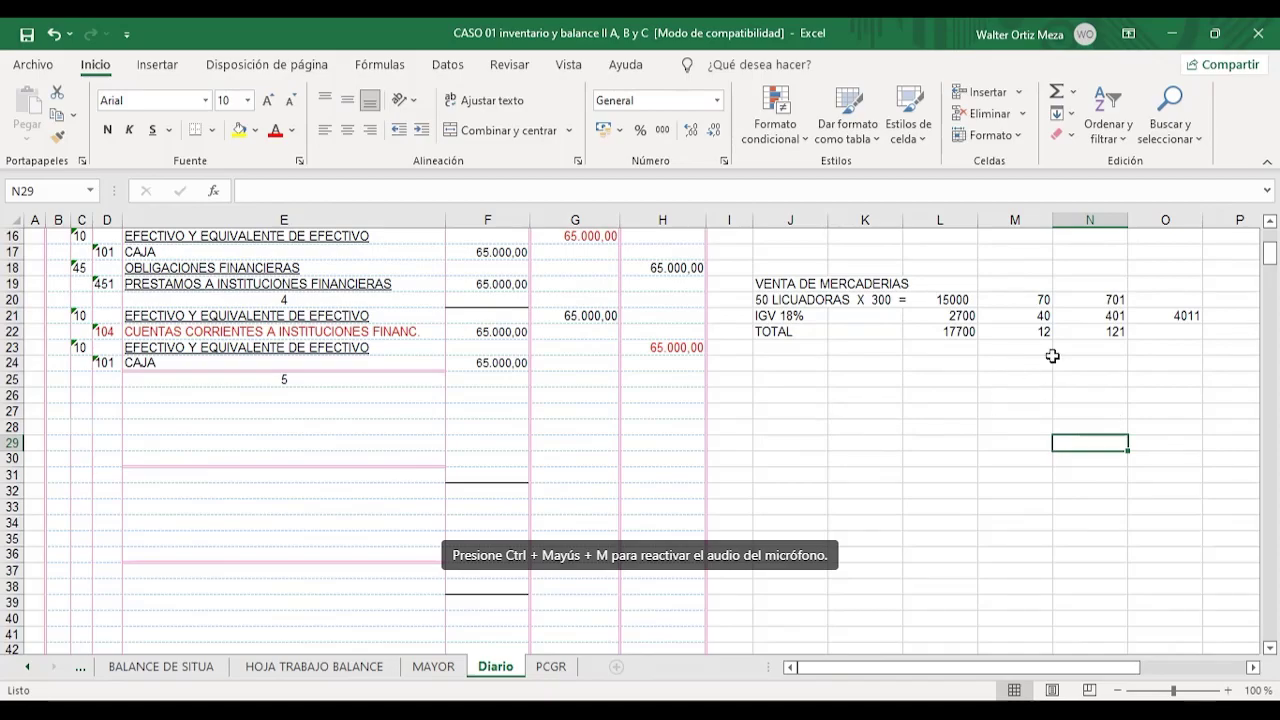
pyautogui.click(86, 396)
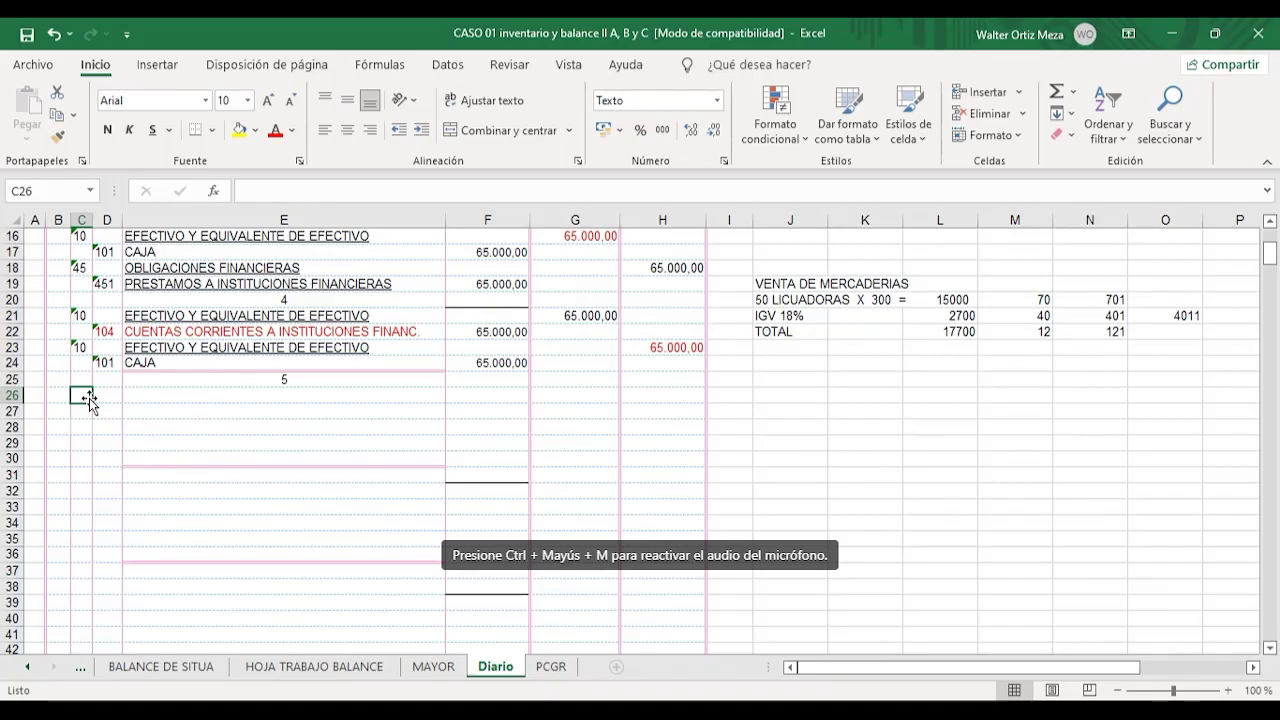
# - Enter code 12, CUENTAS POR COBRAR COMERCIALES TERCEROS and a 17700 debit in G26
pyautogui.write('12')
pyautogui.press('Tab')
pyautogui.press('Tab')
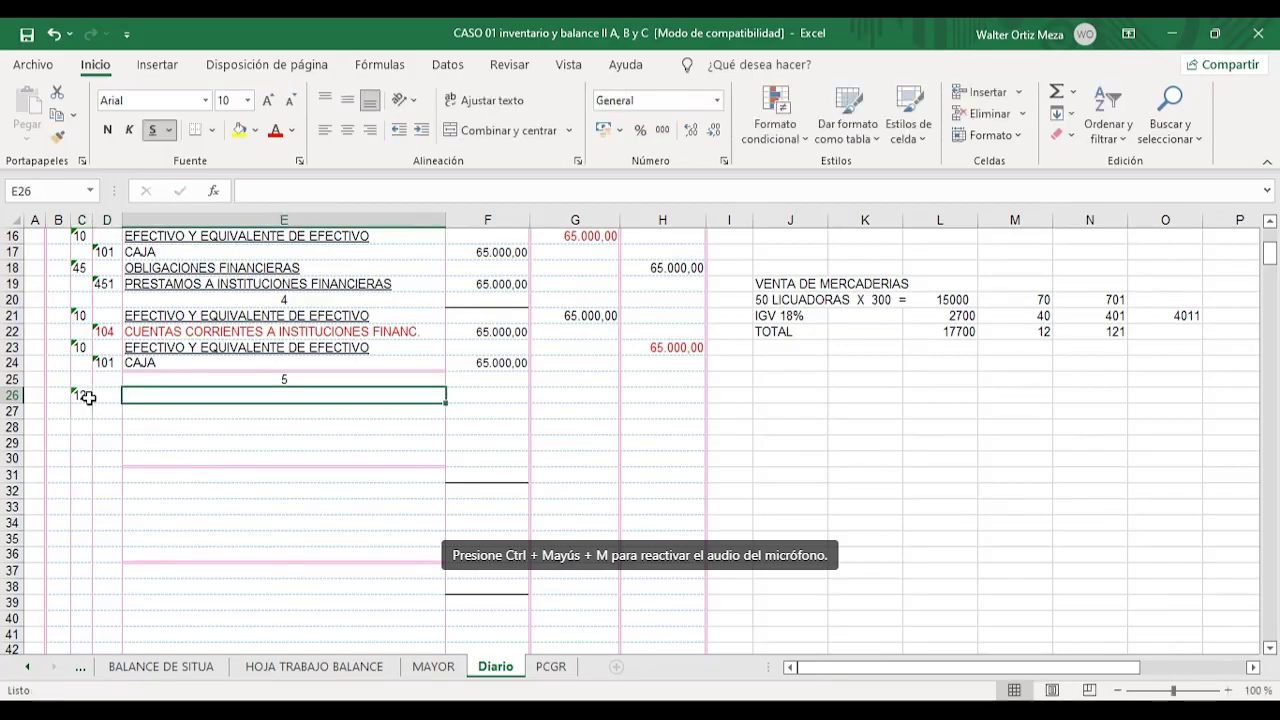
pyautogui.write('C')
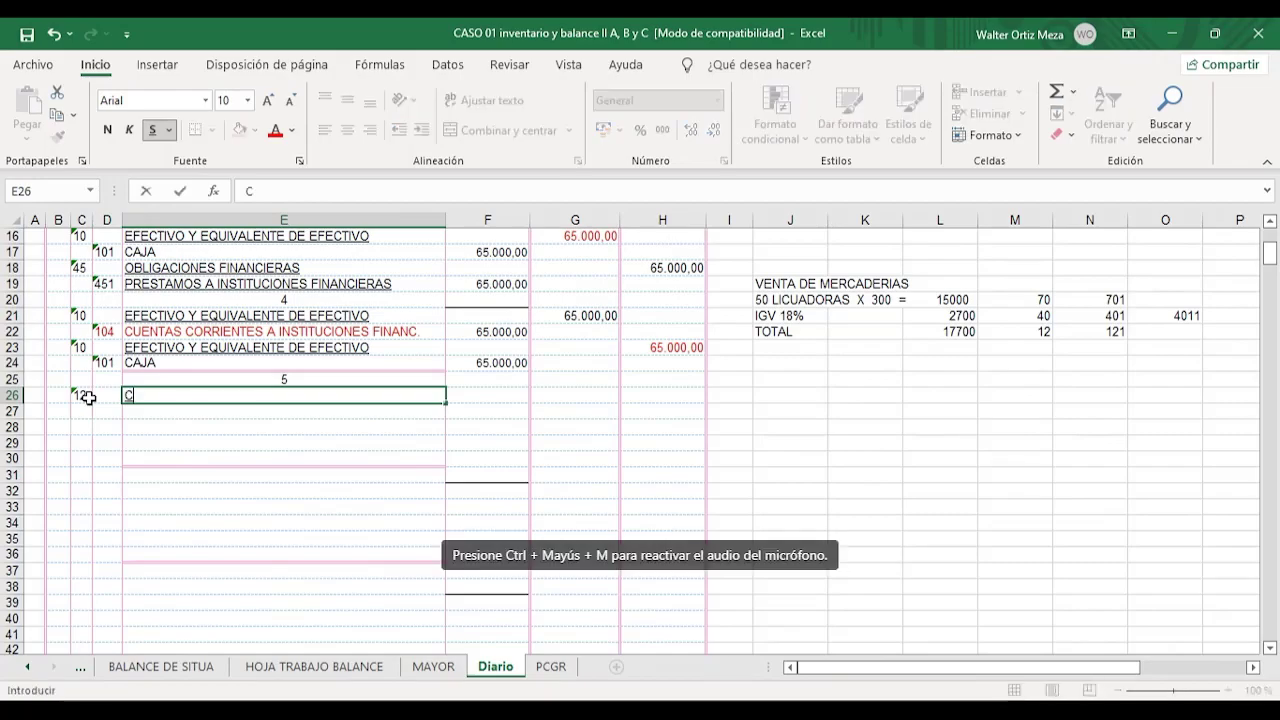
pyautogui.write('UENTAS')
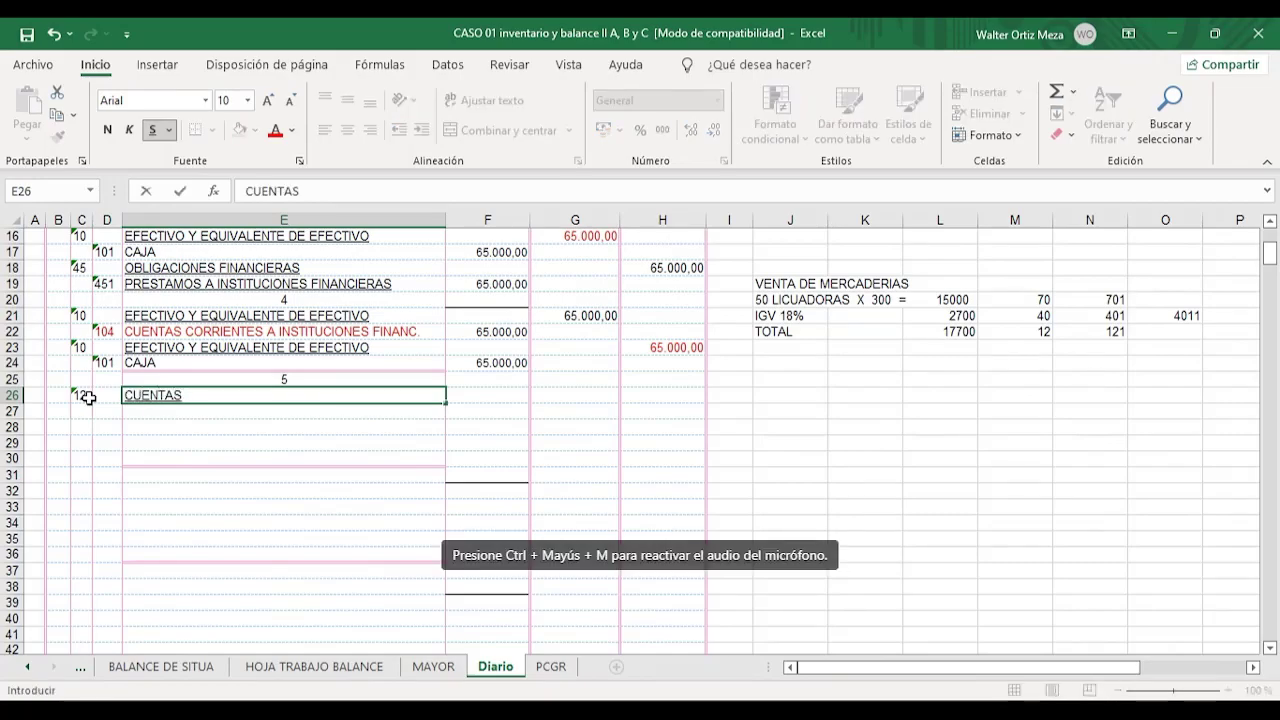
pyautogui.write(' POR COB')
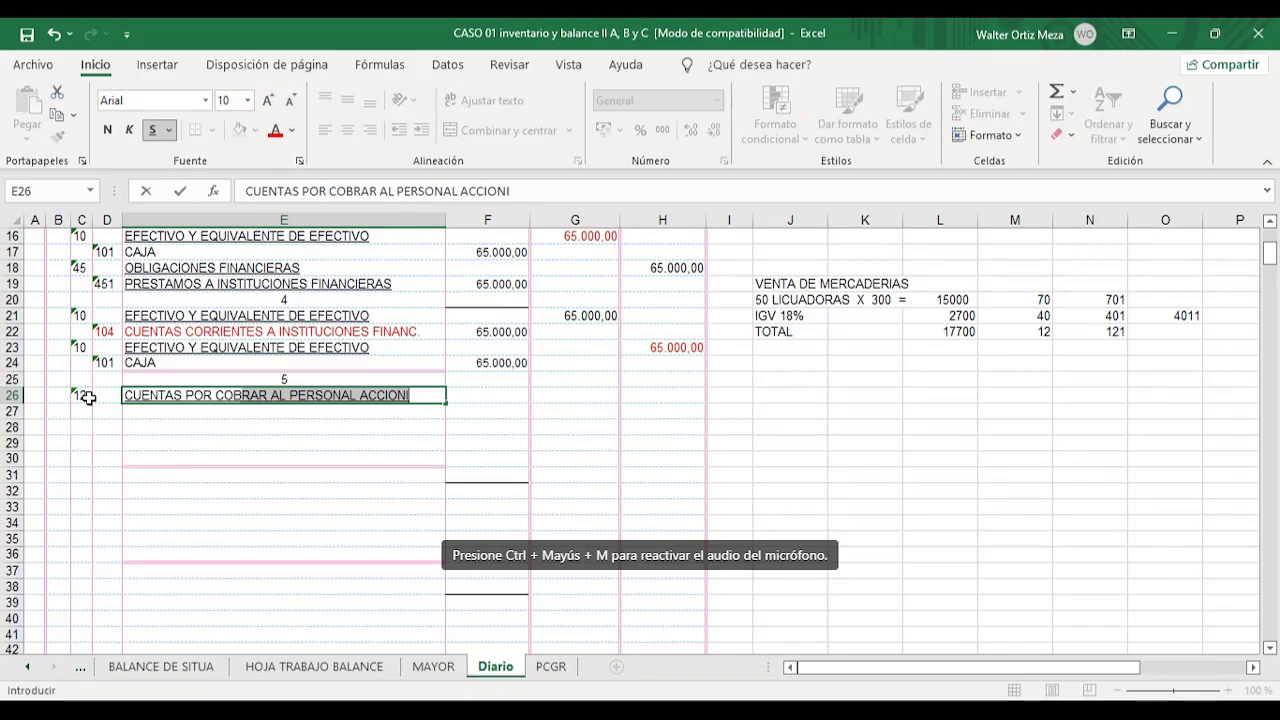
pyautogui.write('RAR COME')
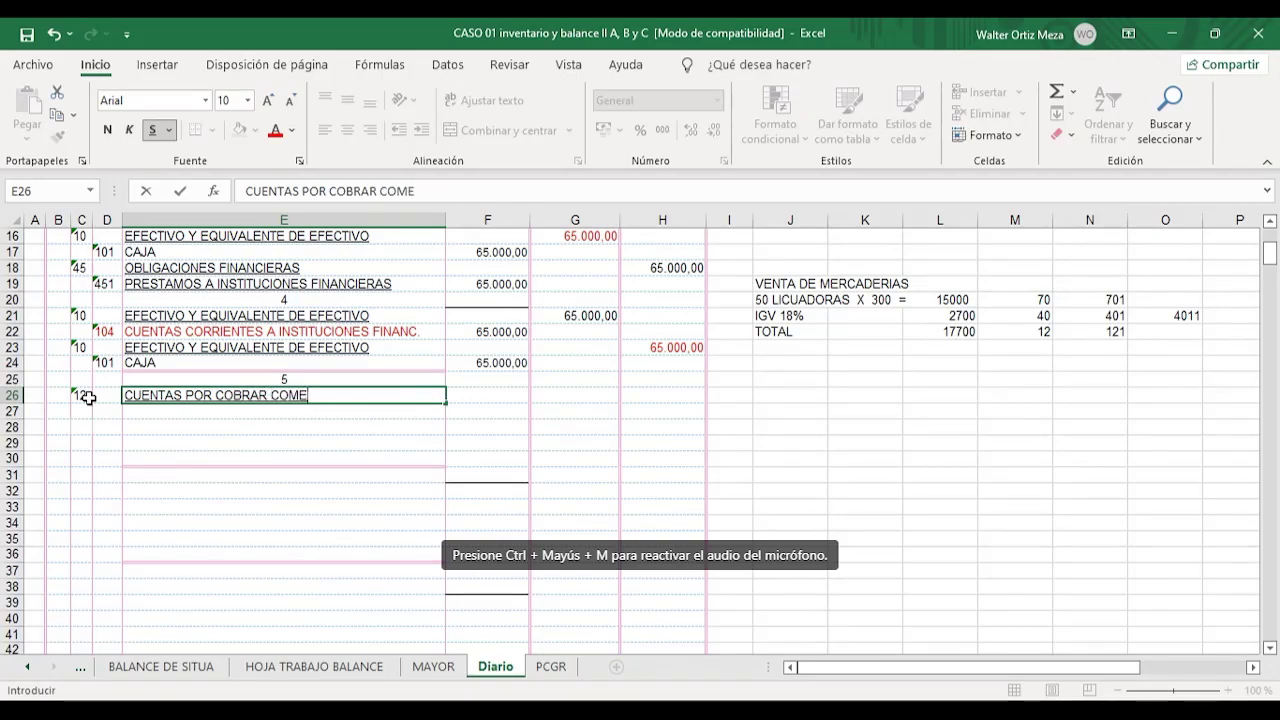
pyautogui.write('RCIALES')
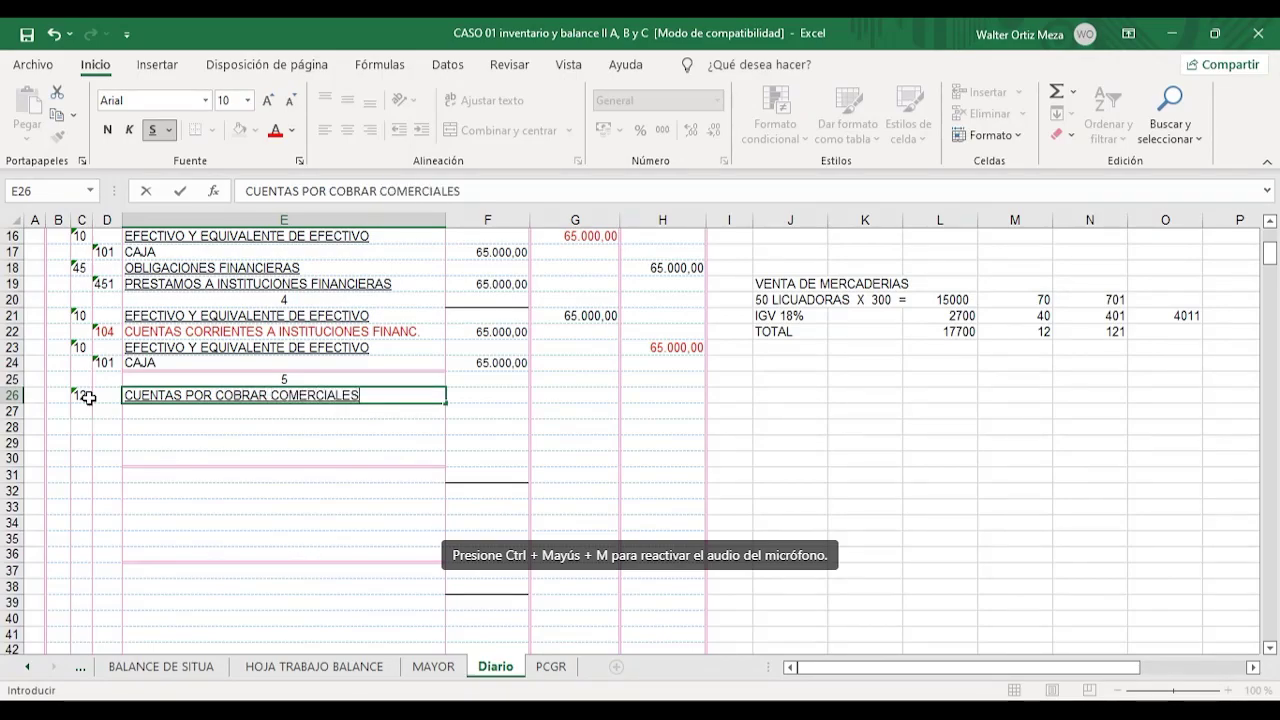
pyautogui.write(' TERC')
pyautogui.write('EROS')
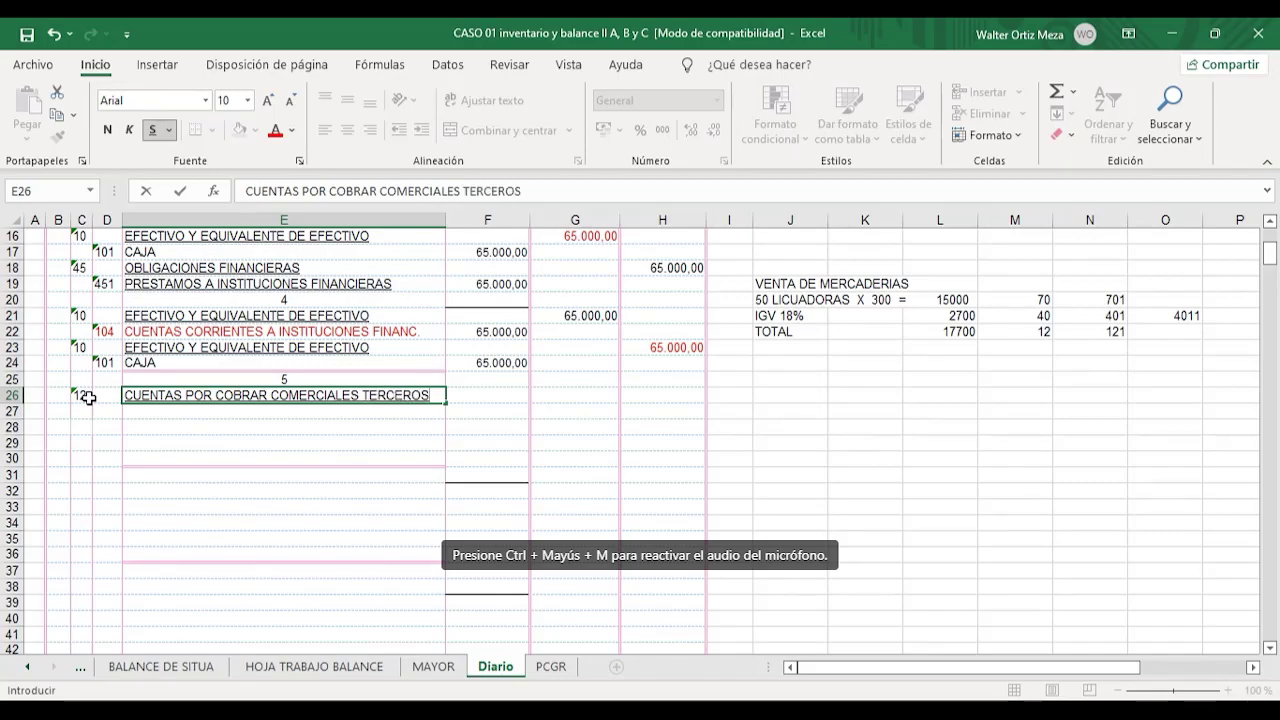
pyautogui.press('Tab')
pyautogui.press('Tab')
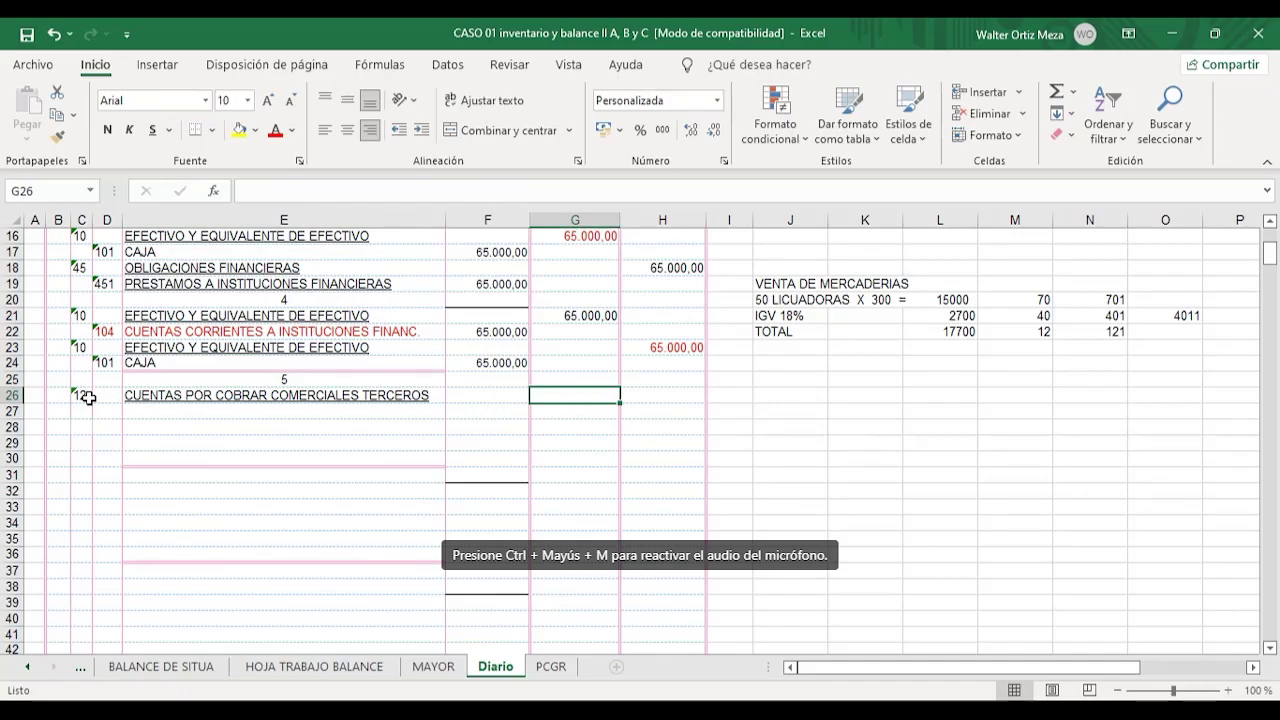
pyautogui.write('177')
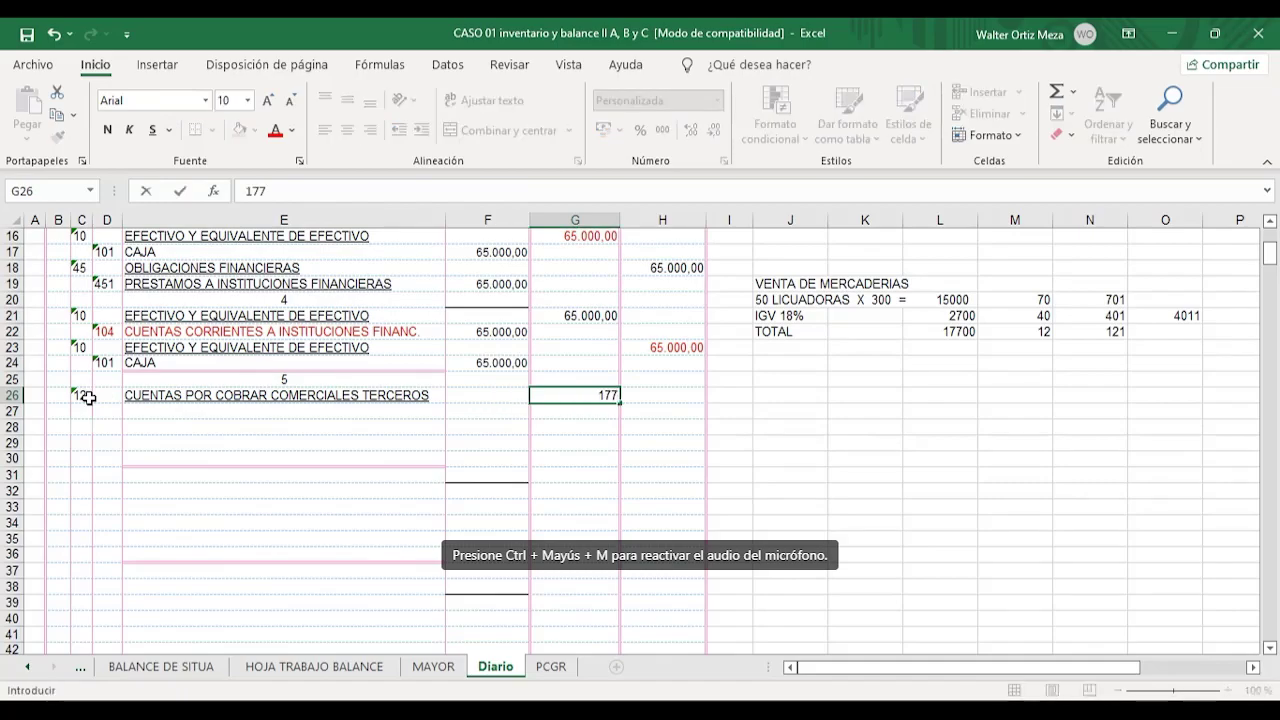
pyautogui.write('00')
pyautogui.click(806, 506)
pyautogui.click(99, 410)
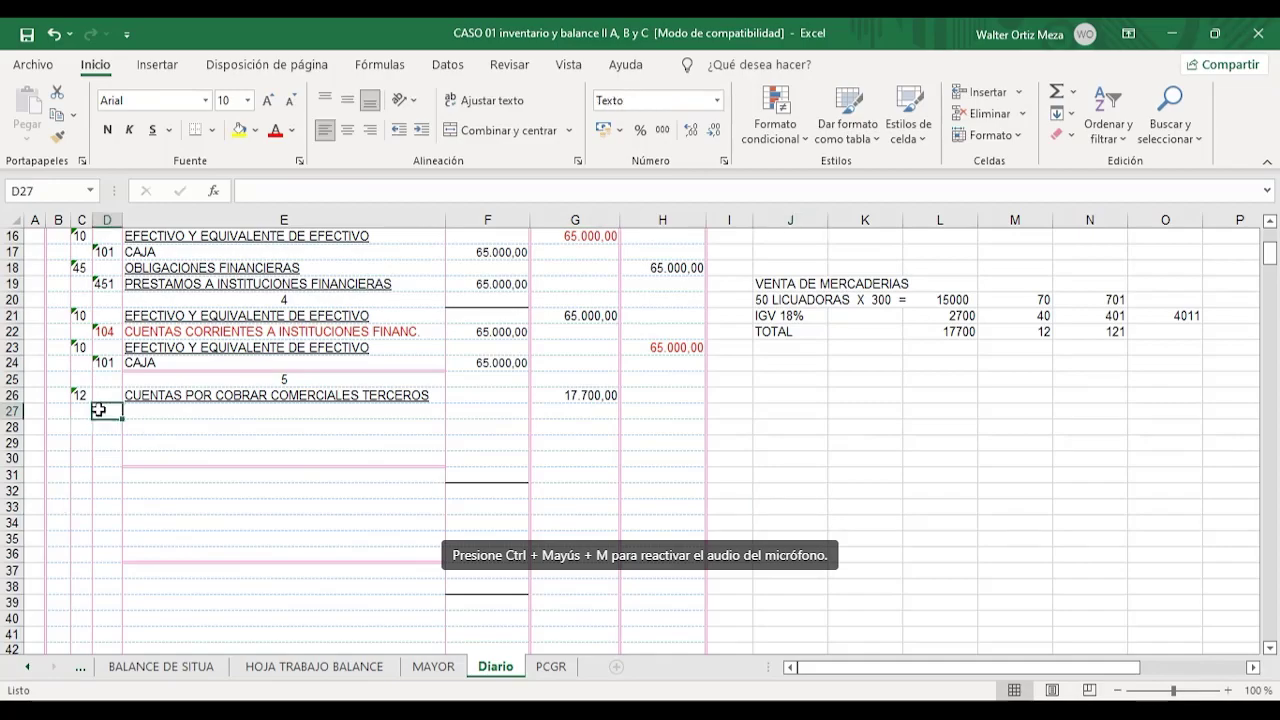
# - Enter sub-account 12 FACTURAS BOLETAS Y OTROS COMPROBANTES with 17700 in F27
pyautogui.write('12')
pyautogui.press('Tab')
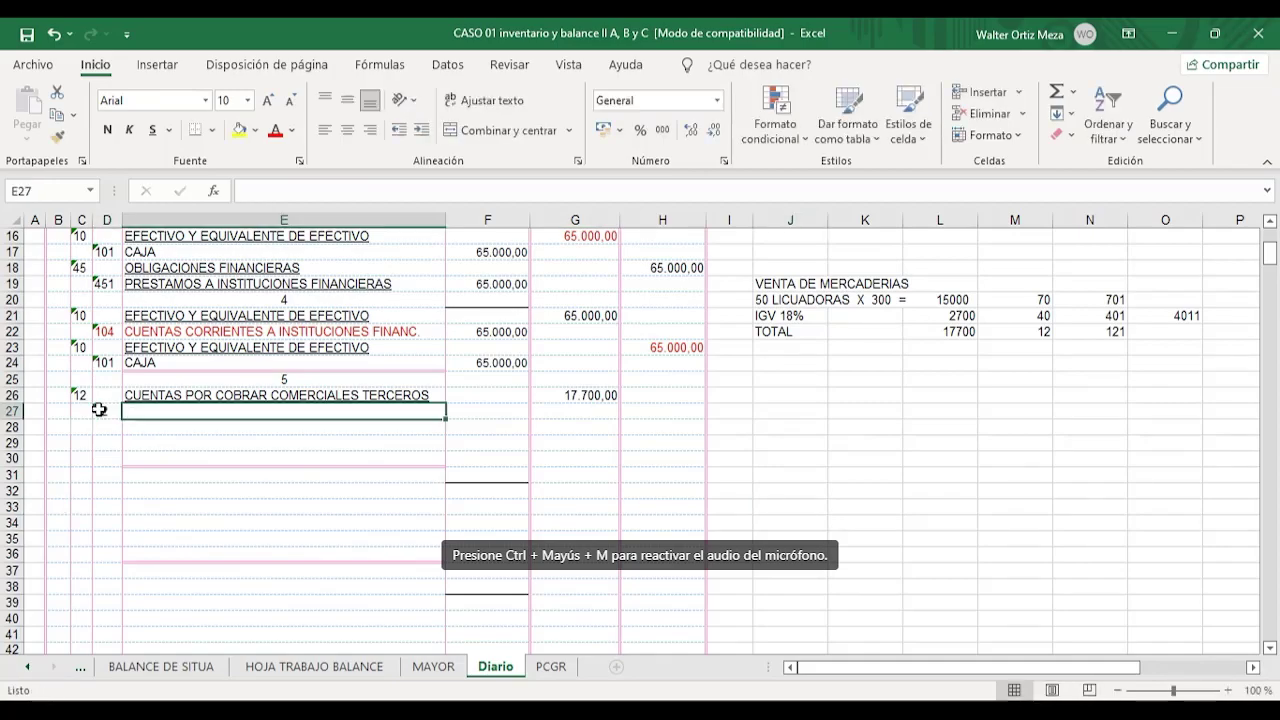
pyautogui.write('FACTURAS ')
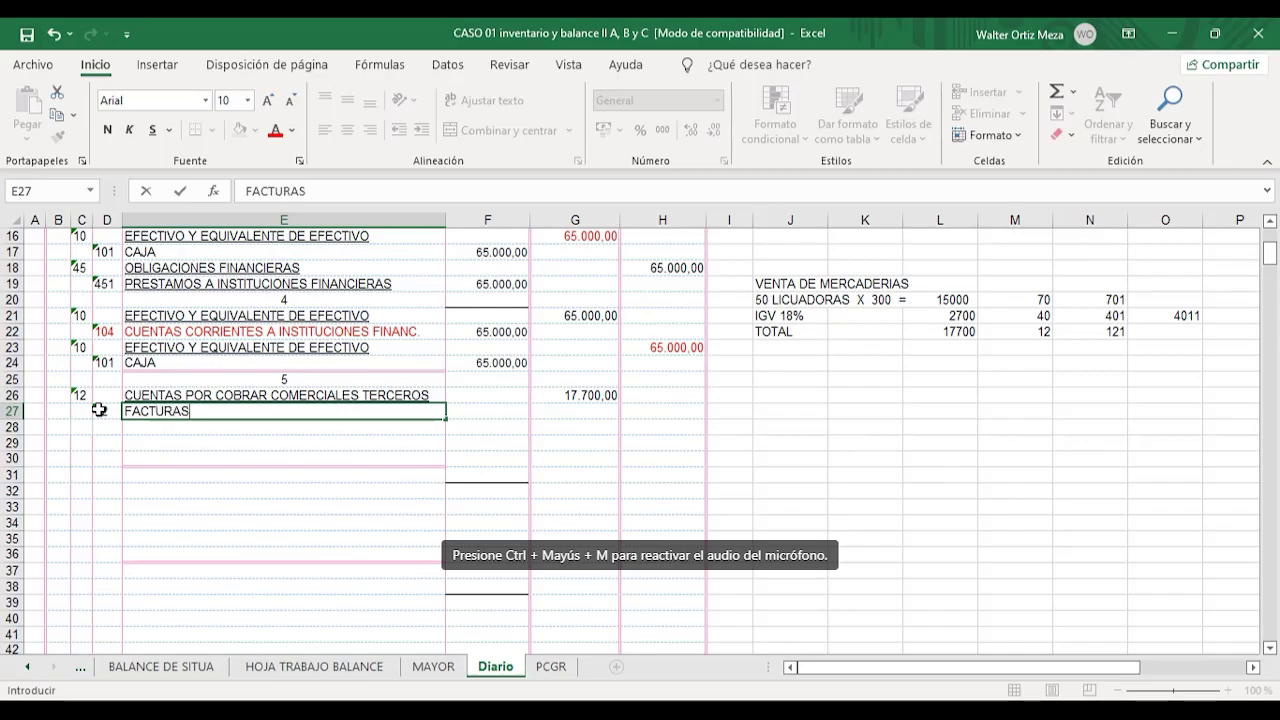
pyautogui.write('BOLETA')
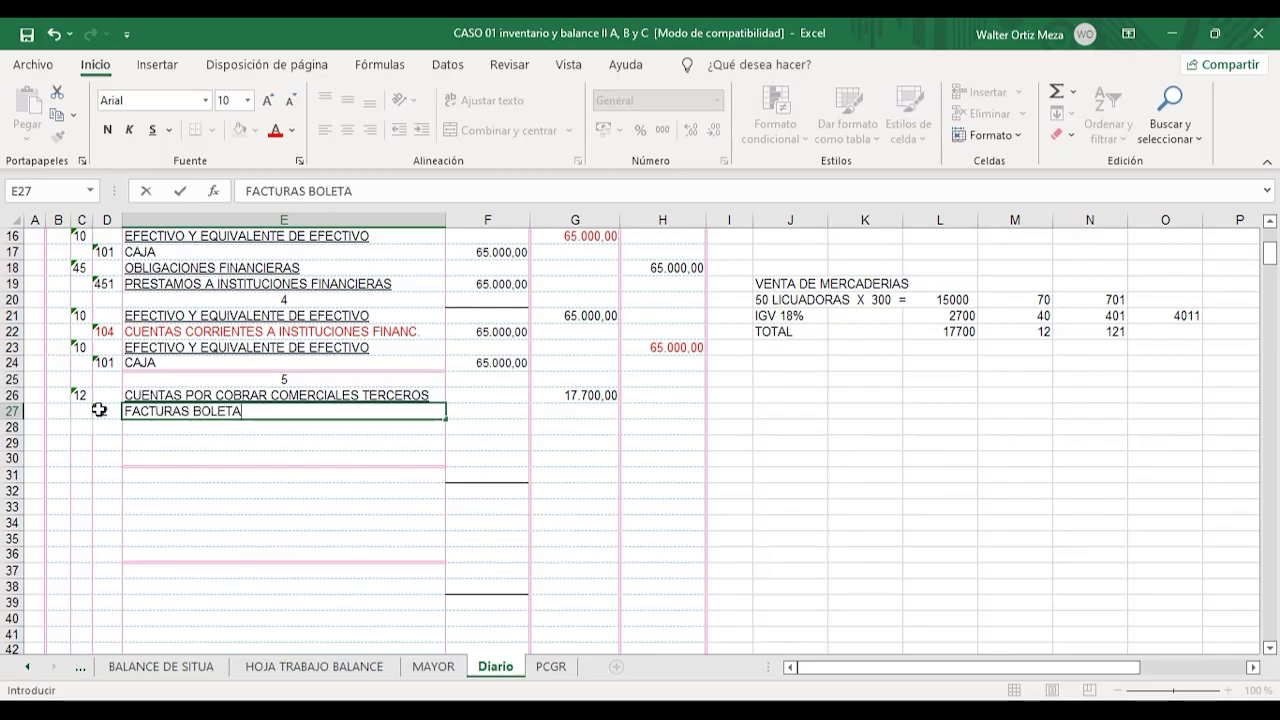
pyautogui.write('S Y OTR')
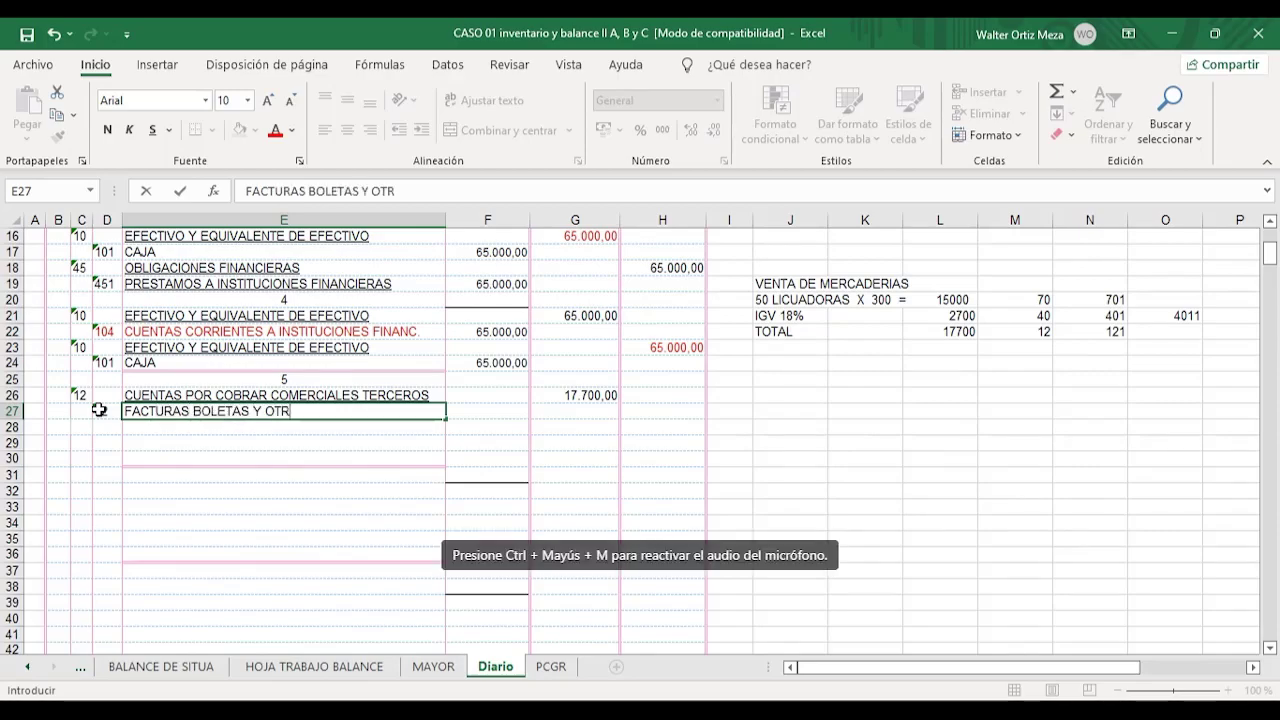
pyautogui.write('O')
pyautogui.write('S COMPR')
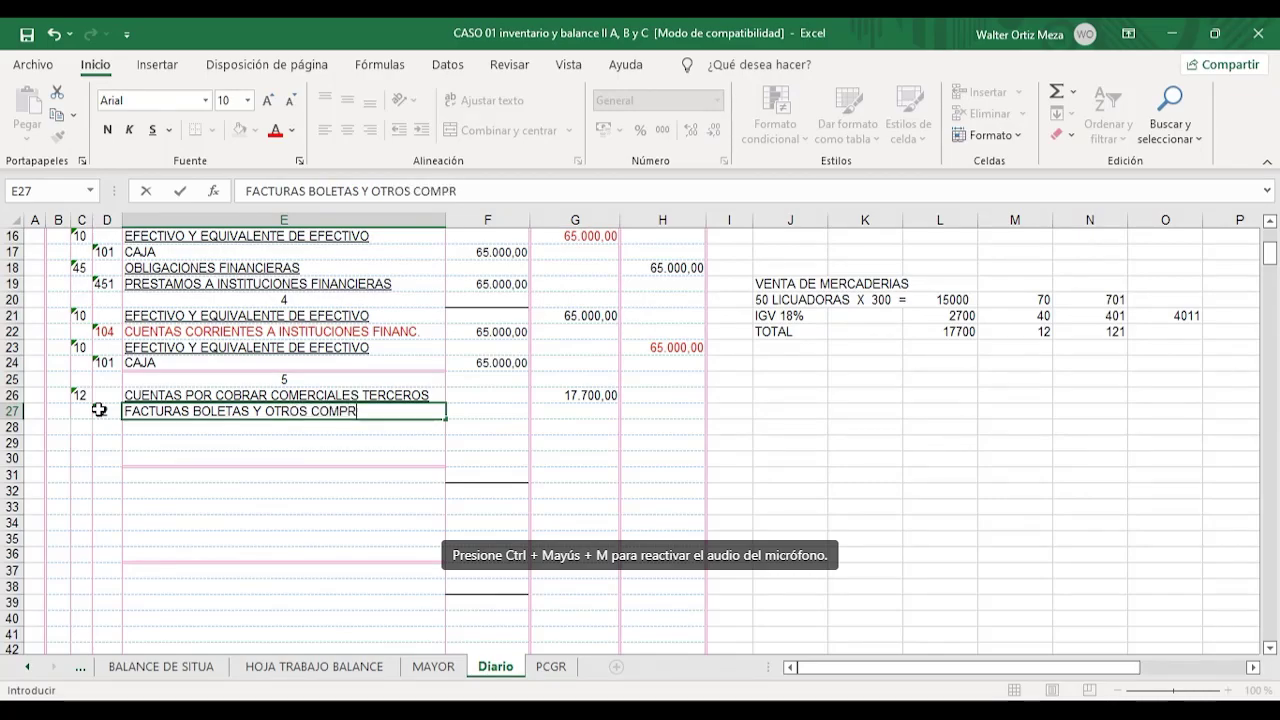
pyautogui.write('OBANTES')
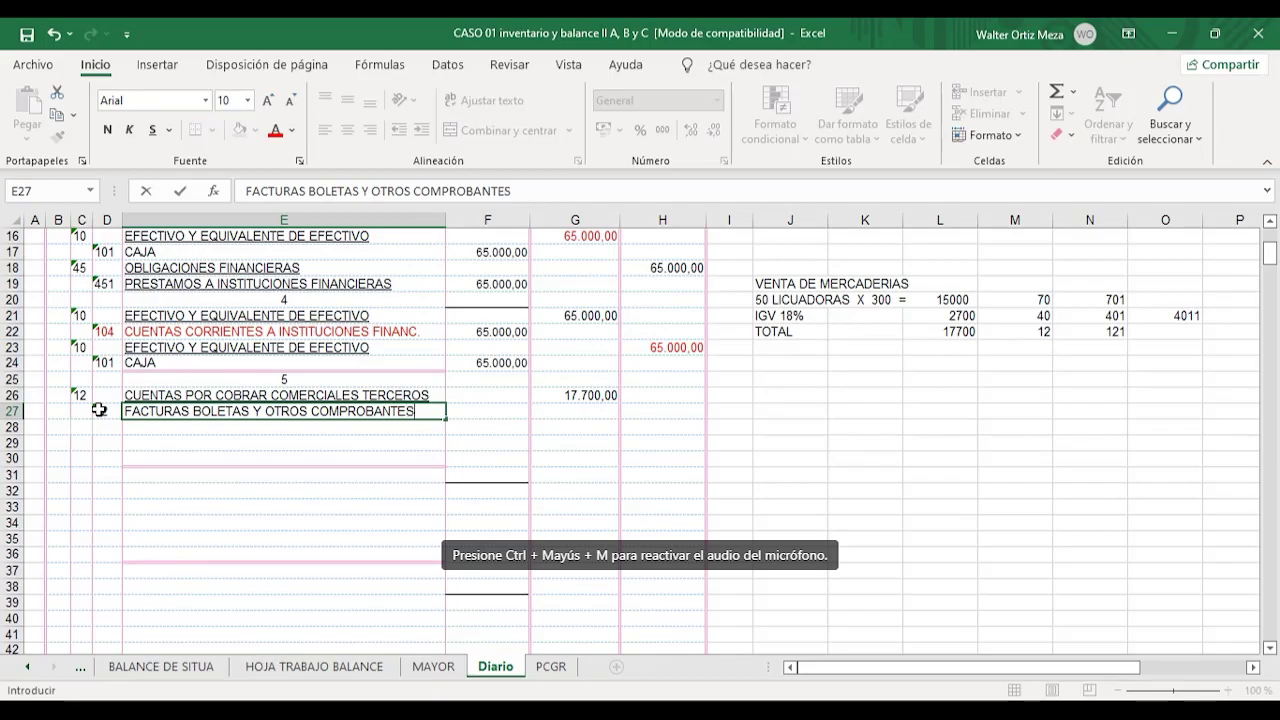
pyautogui.press('Tab')
pyautogui.write('17')
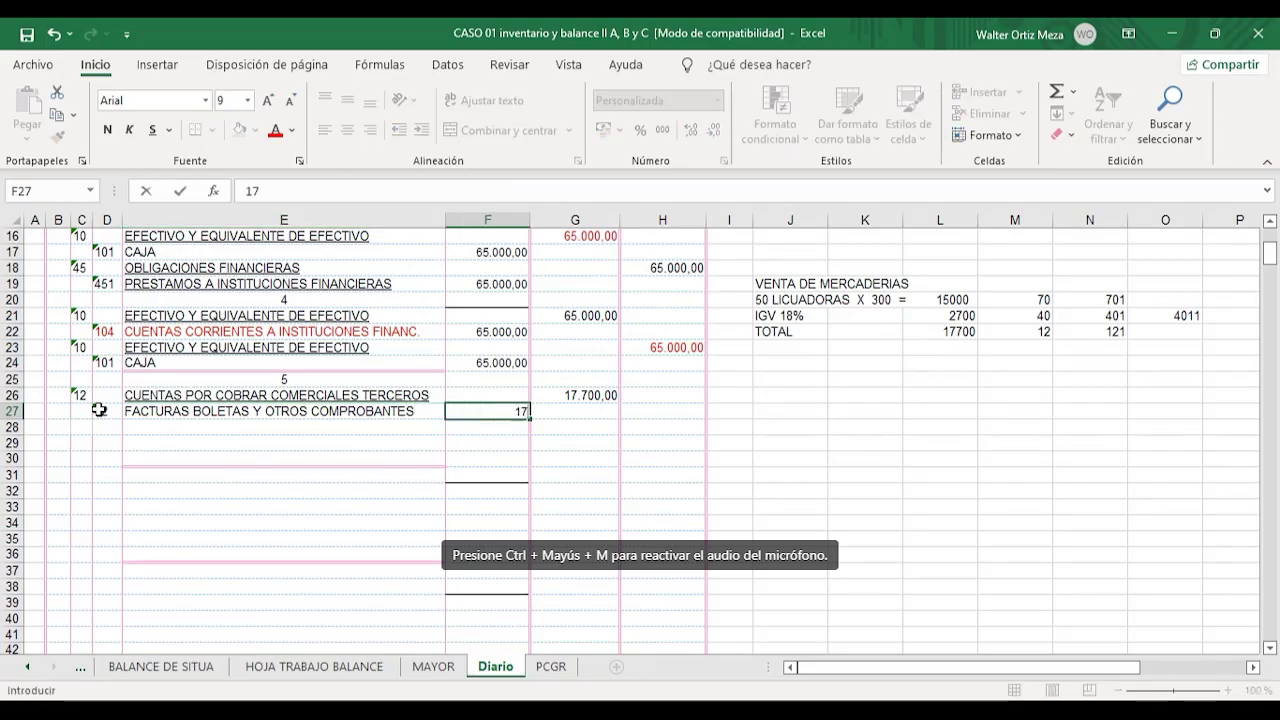
pyautogui.write('700')
pyautogui.click(761, 409)
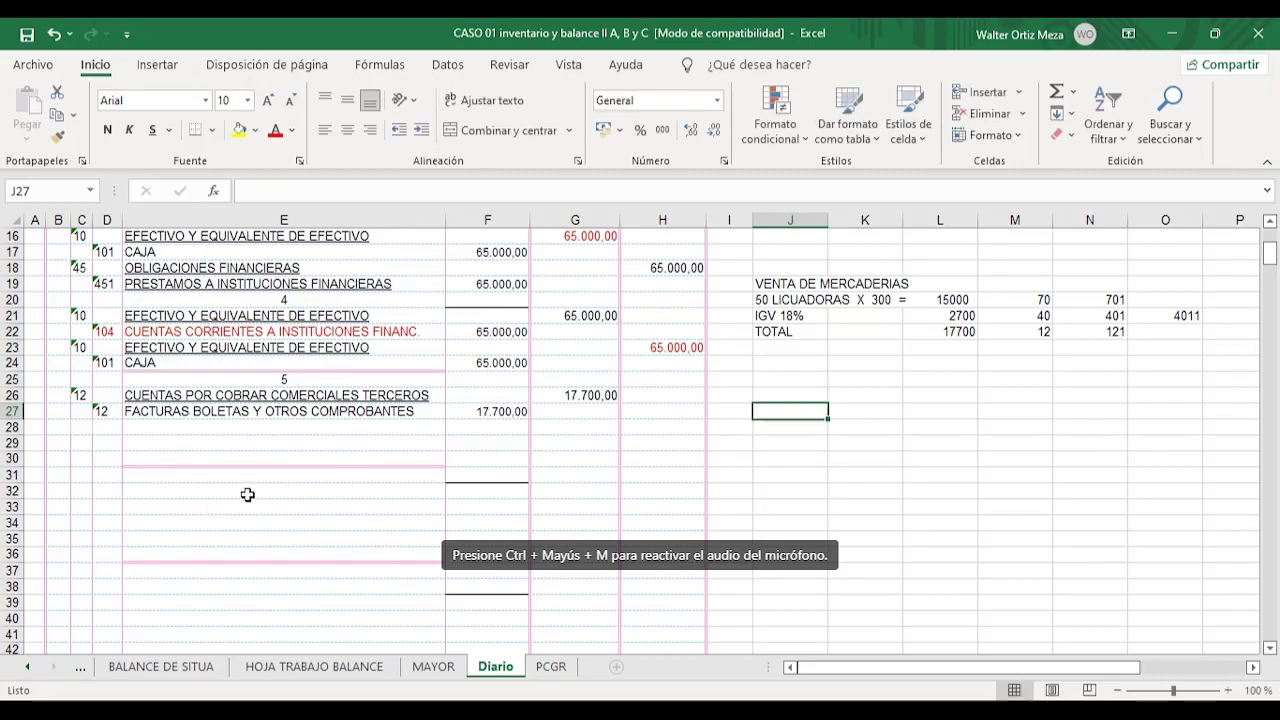
# - Credit 40 TRIBUTOS CONTRAPRESTACIONES Y APORTES with 2700 in H28
pyautogui.click(82, 430)
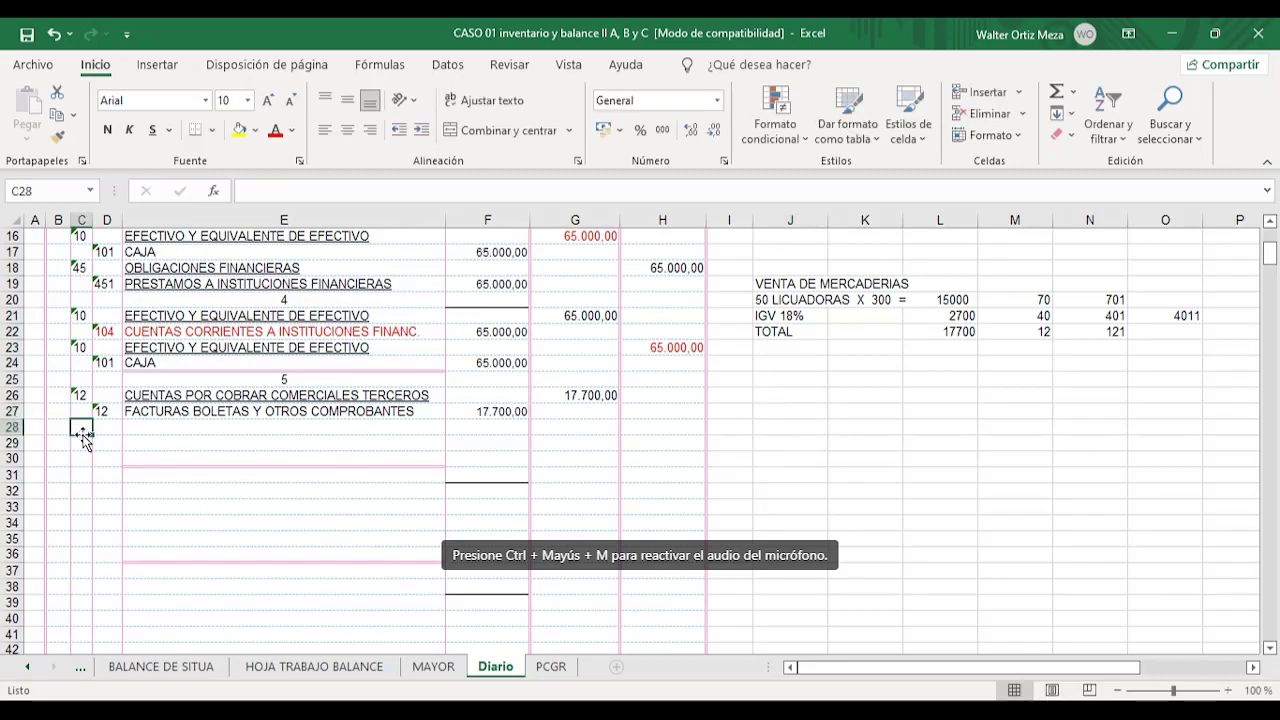
pyautogui.write('40')
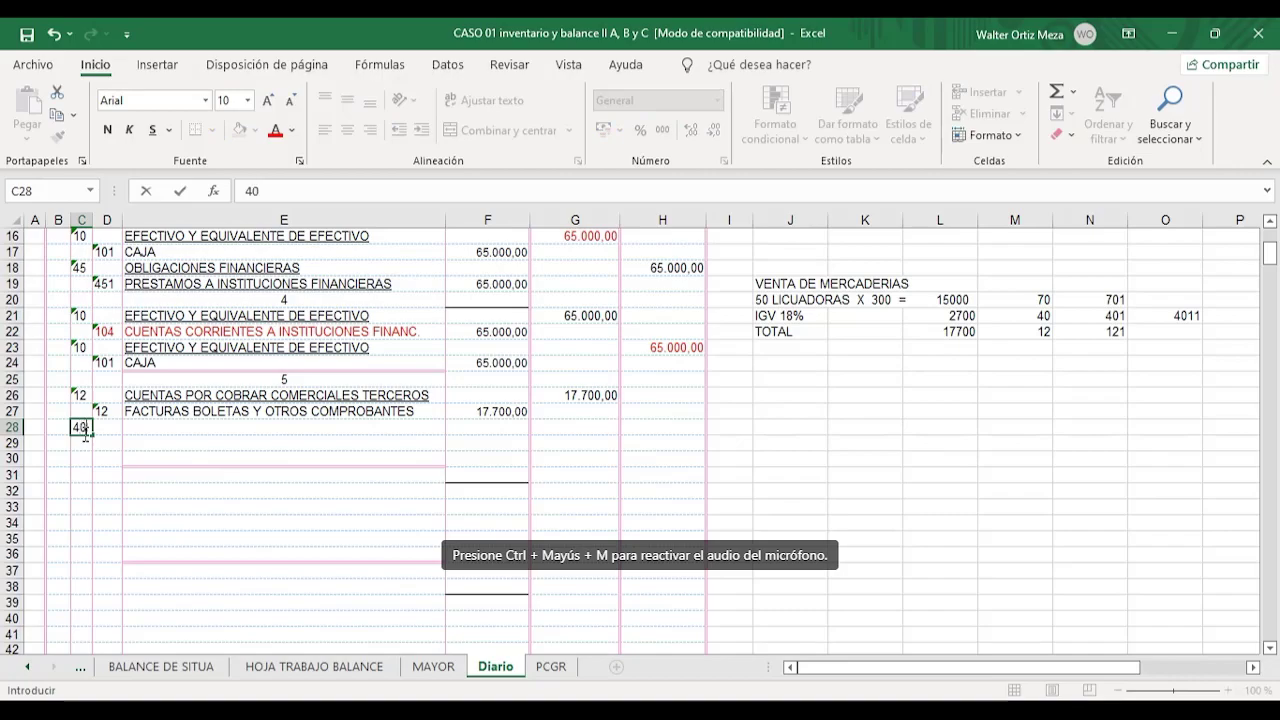
pyautogui.press('Tab')
pyautogui.press('Tab')
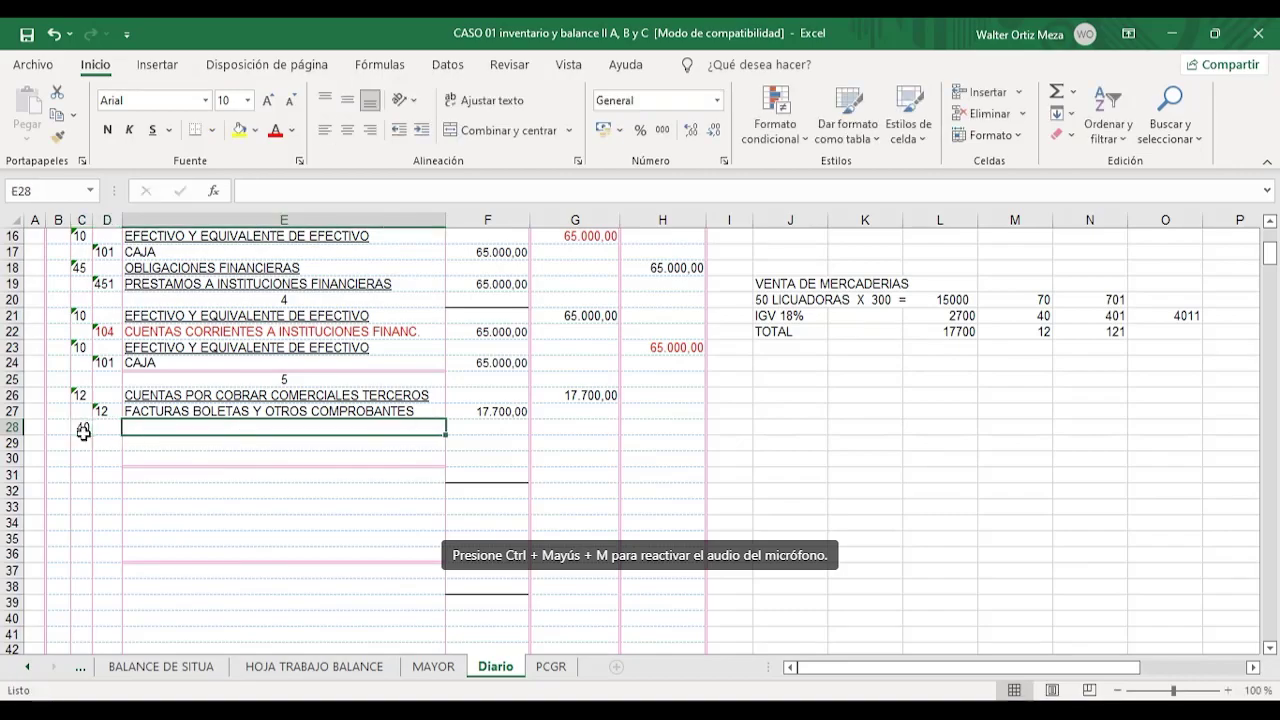
pyautogui.write('T')
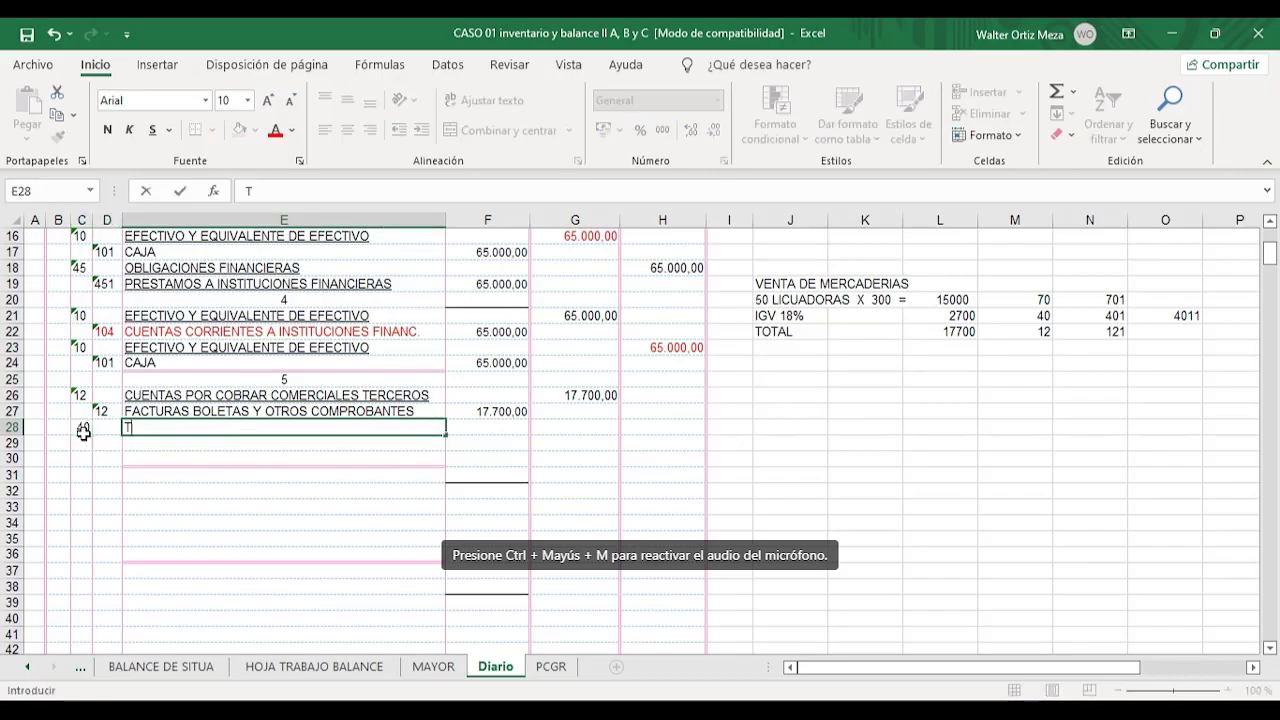
pyautogui.write('RIBUTO')
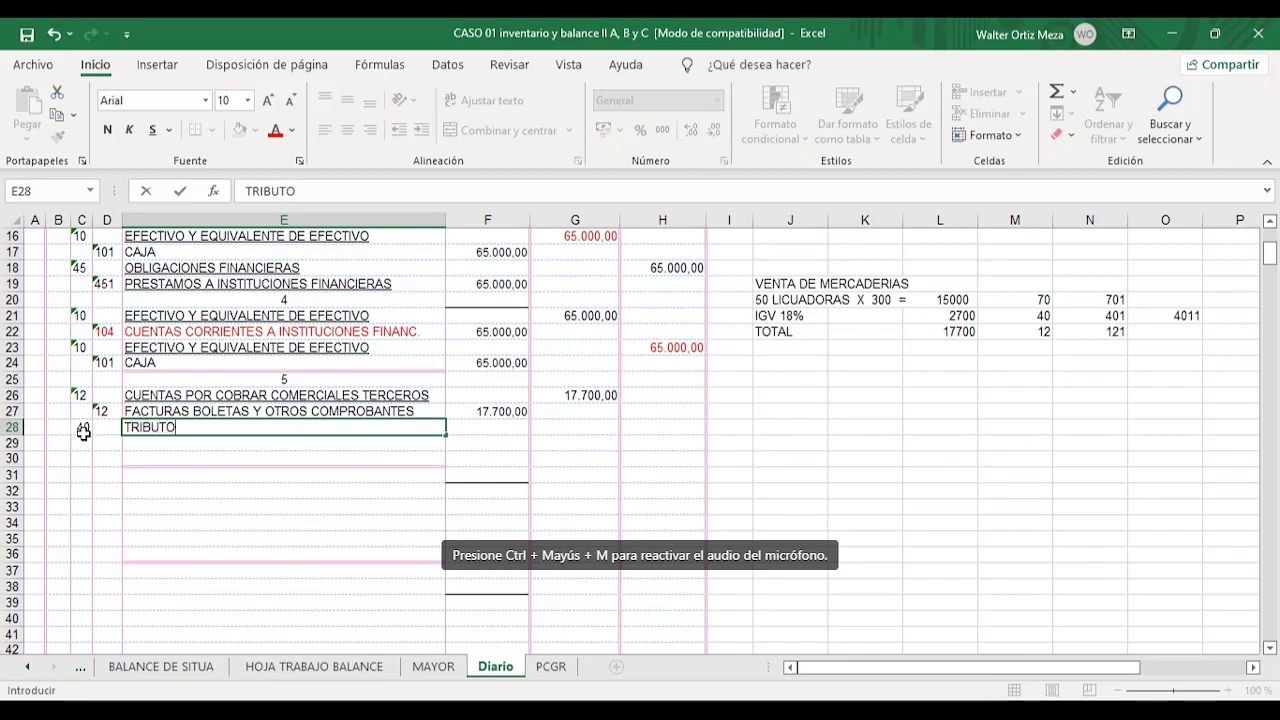
pyautogui.write('S CONTRA')
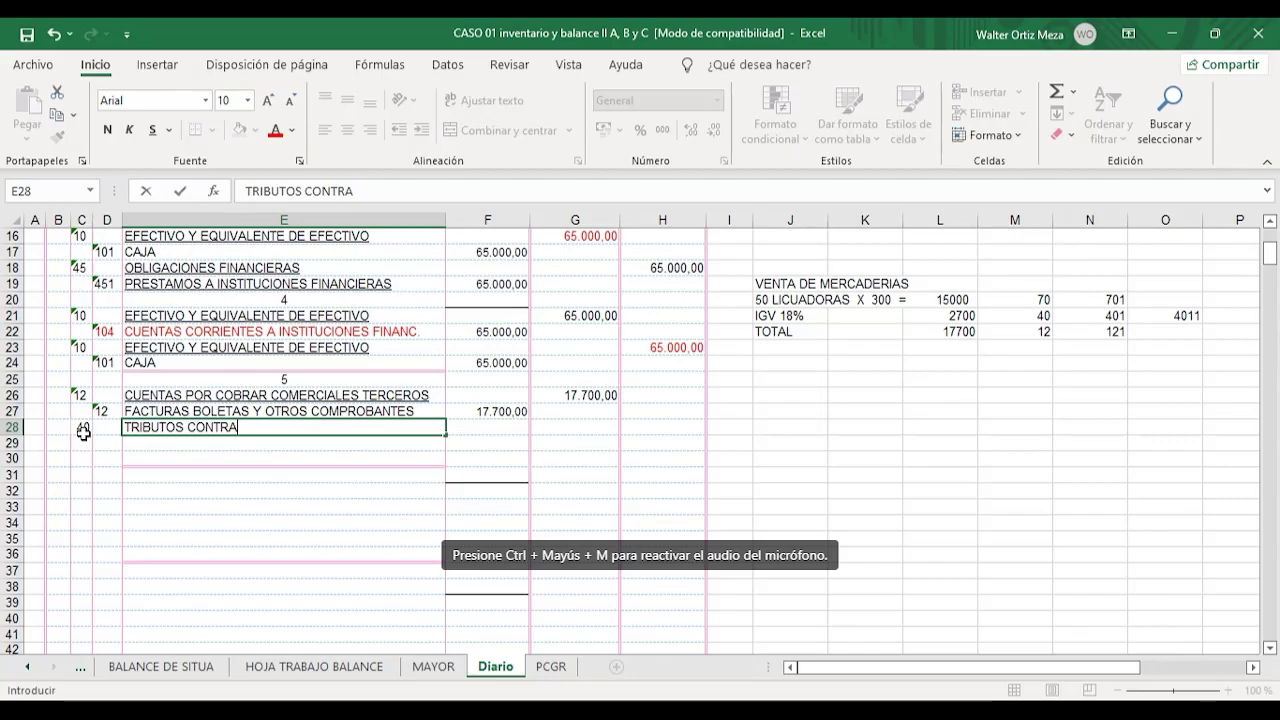
pyautogui.write('PRESTACION')
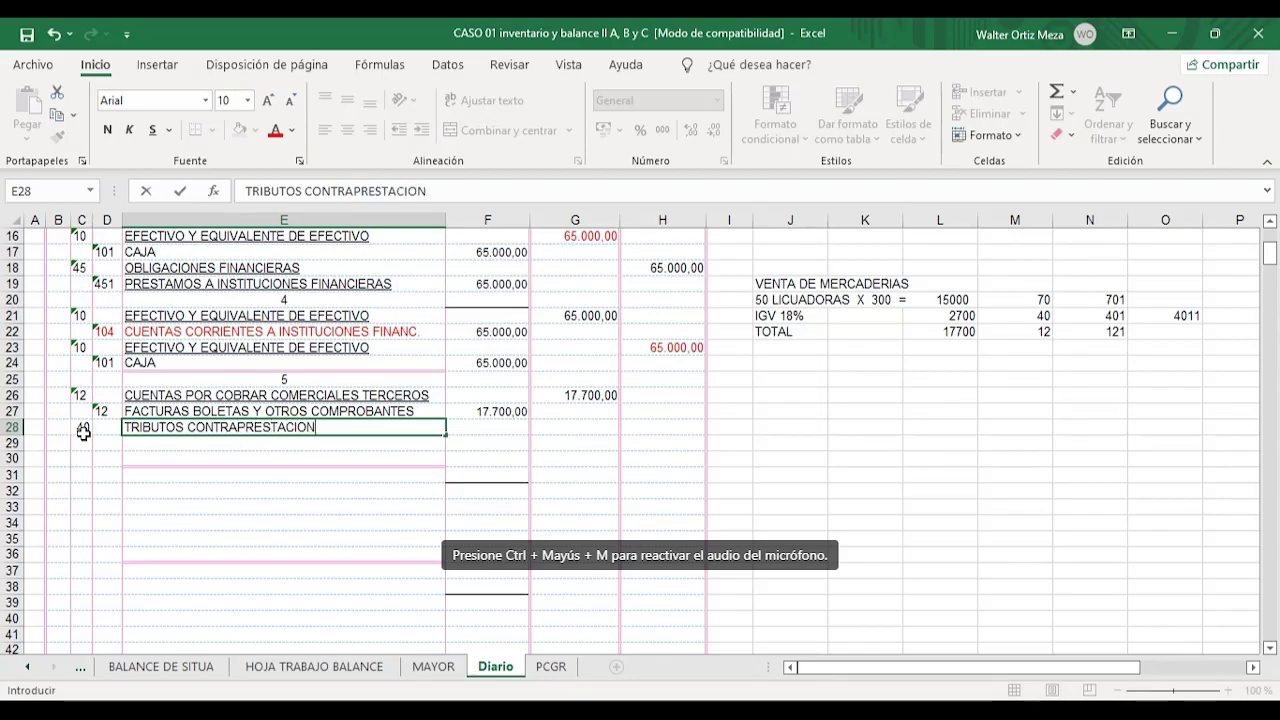
pyautogui.write('ES Y ')
pyautogui.write('AOPR')
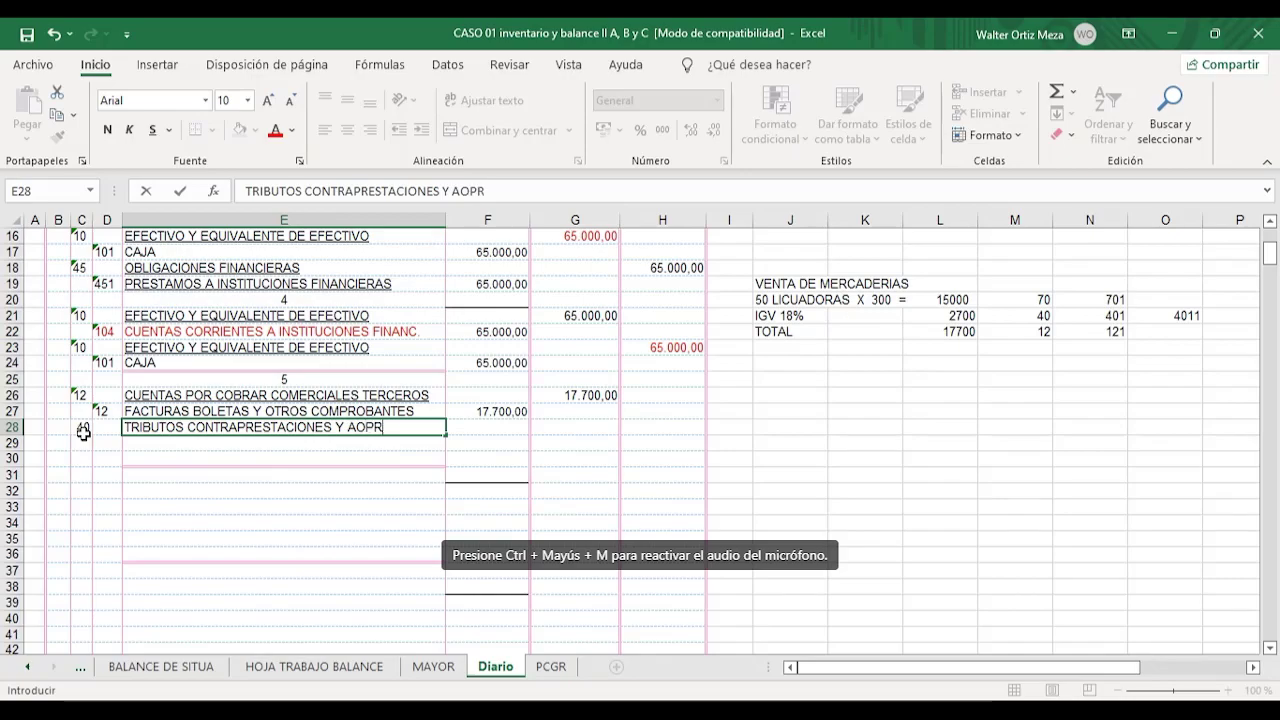
pyautogui.write('TE')
pyautogui.press('BackSpace')
pyautogui.press('BackSpace')
pyautogui.press('BackSpace')
pyautogui.press('BackSpace')
pyautogui.press('BackSpace')
pyautogui.write('ORTES')
pyautogui.press('Tab')
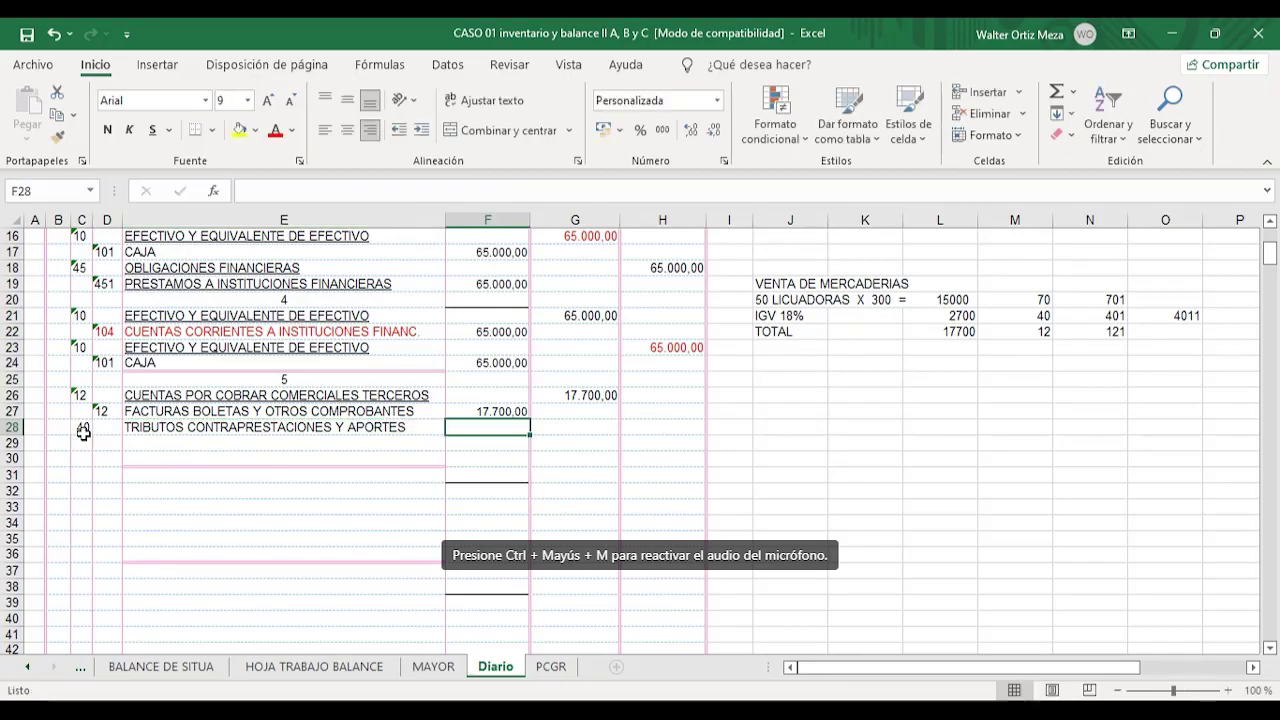
pyautogui.press('Tab')
pyautogui.press('Tab')
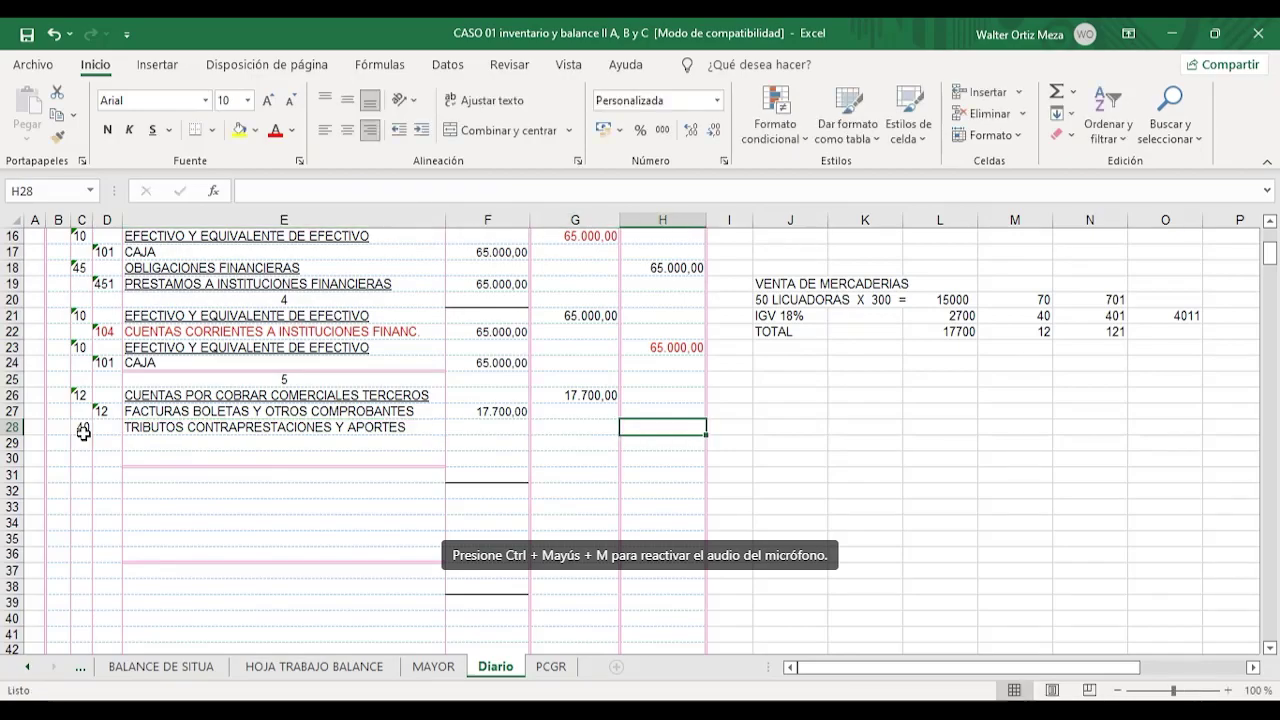
pyautogui.write('2700')
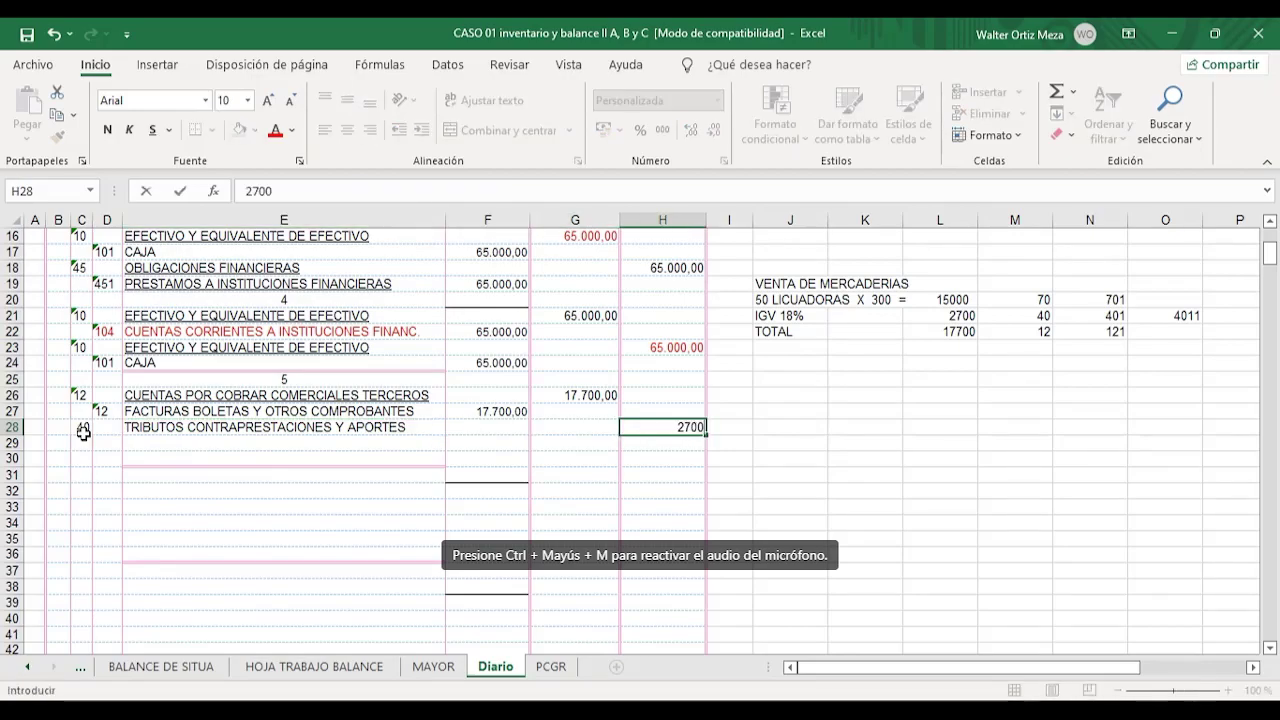
pyautogui.press('Return')
pyautogui.press('Left')
pyautogui.press('Left')
pyautogui.press('Left')
pyautogui.press('Left')
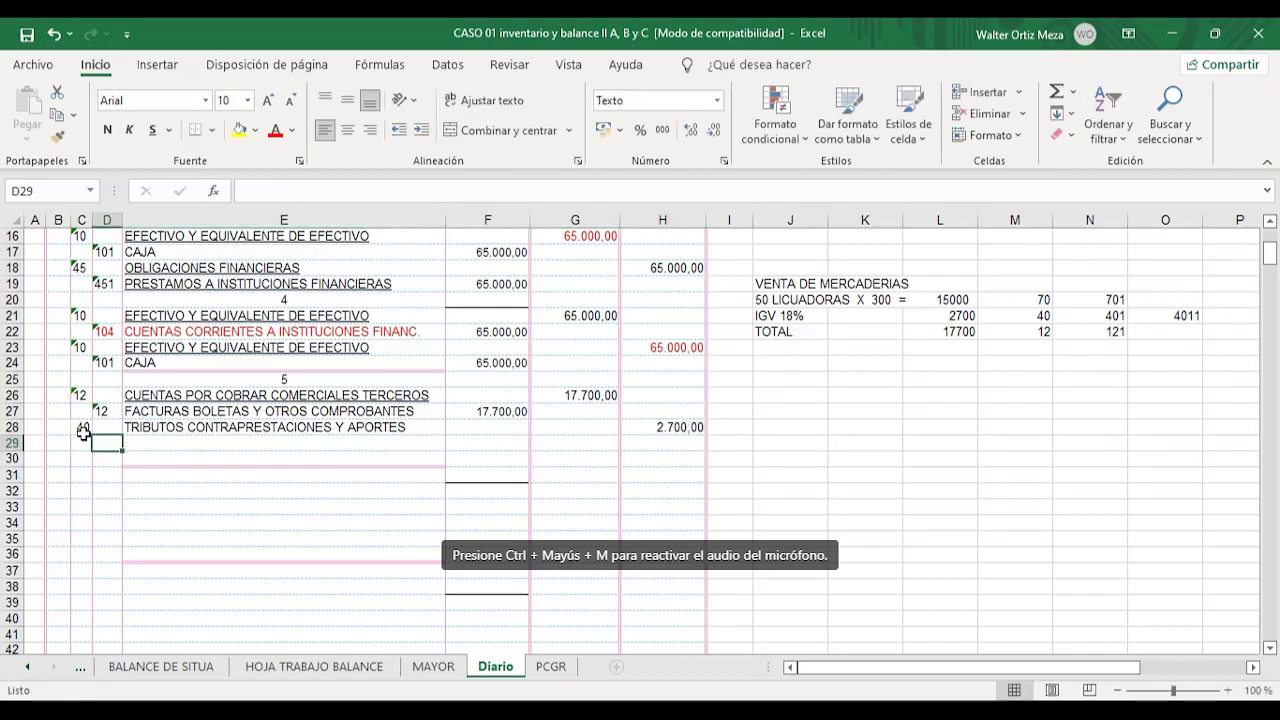
# - Add 401 GABIERNO NACIONAL and sub-account 4011 IGV with 2700 in F30
pyautogui.write('401')
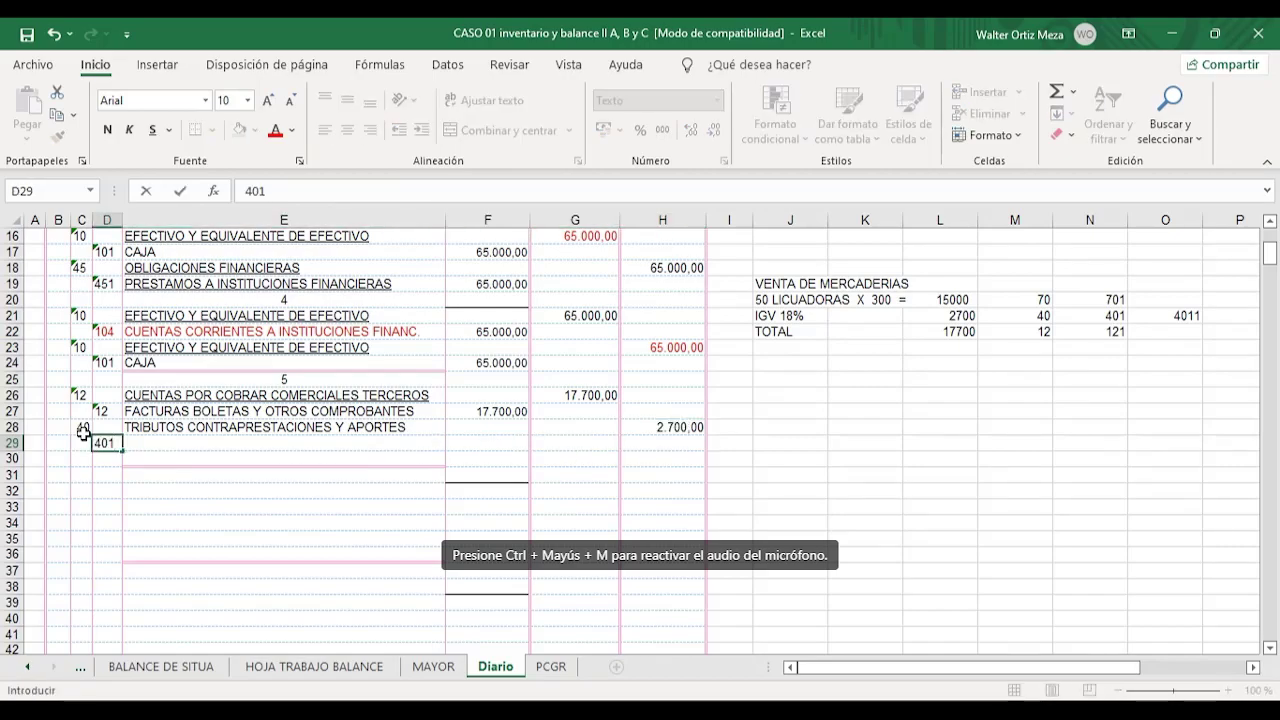
pyautogui.press('Tab')
pyautogui.write('GAB')
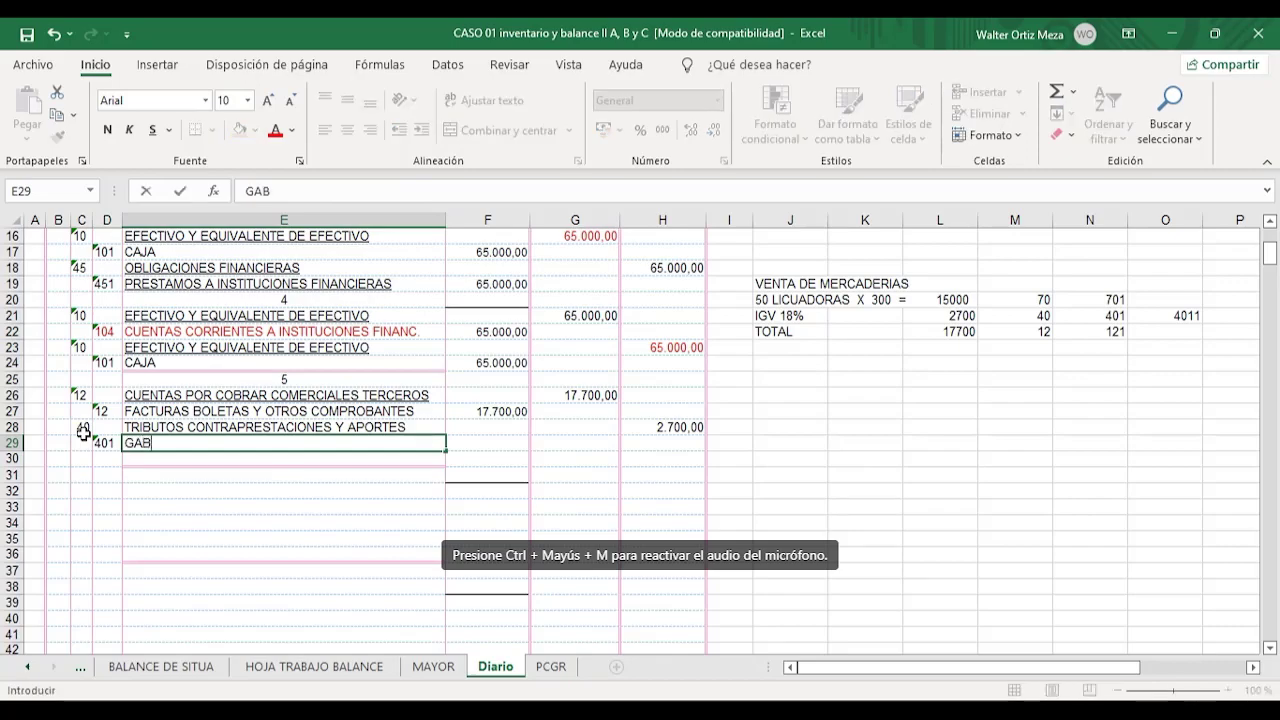
pyautogui.write('IERNO ')
pyautogui.write('NACIONAL')
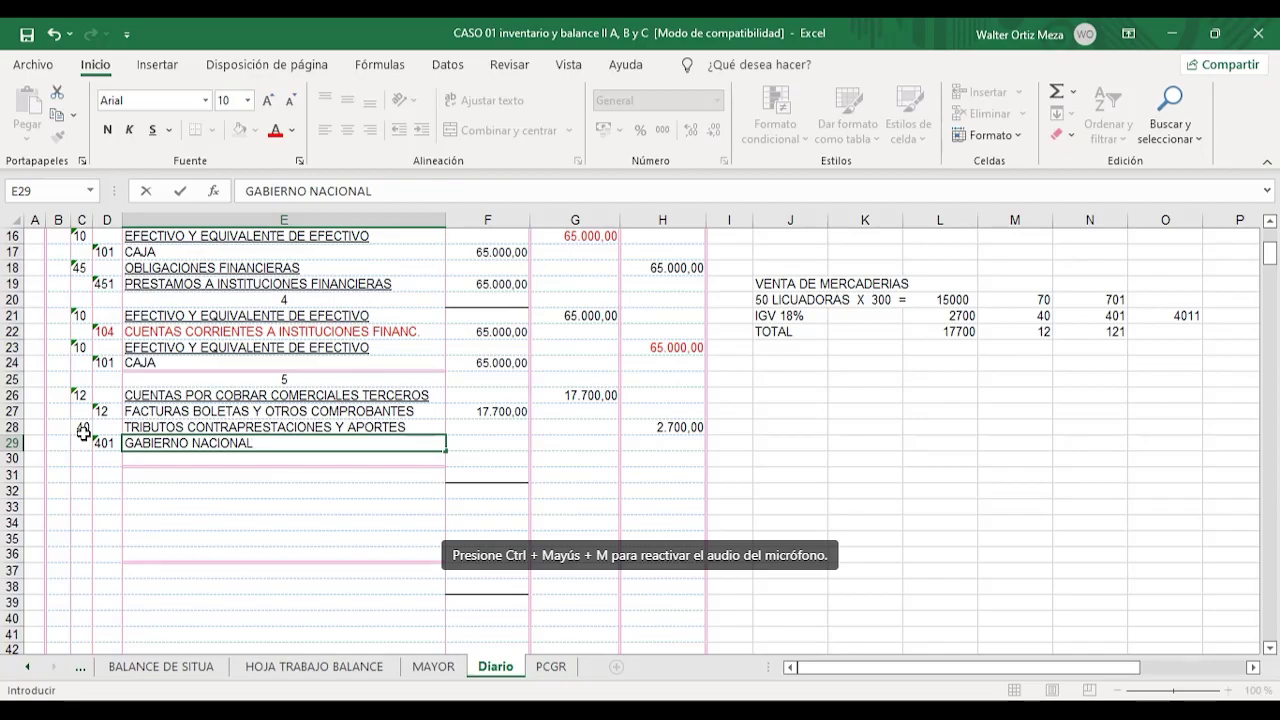
pyautogui.click(104, 462)
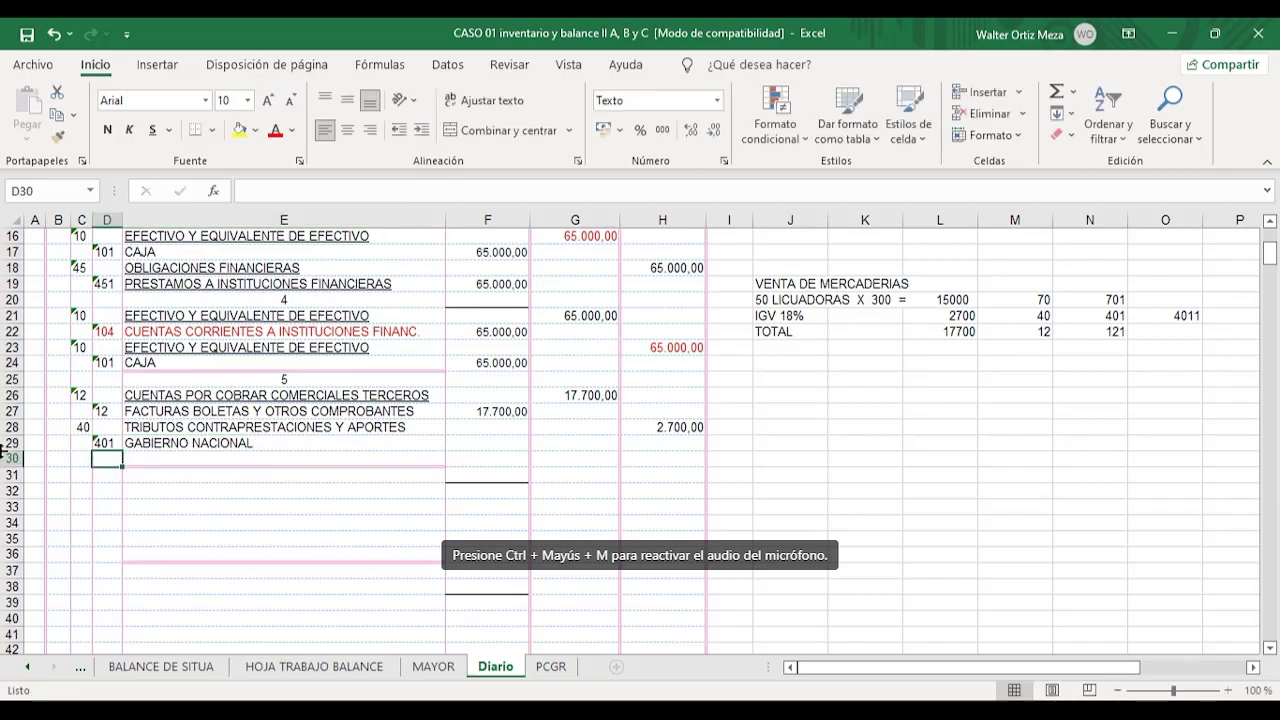
pyautogui.write('4011')
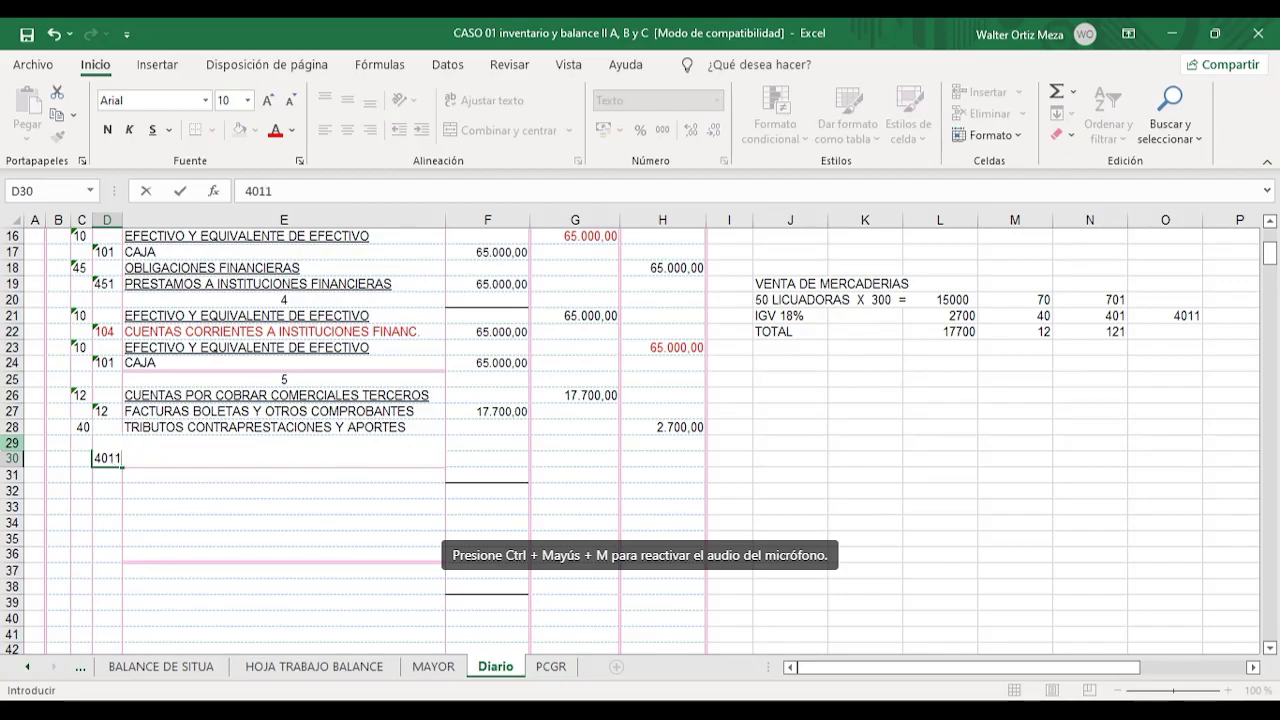
pyautogui.press('Tab')
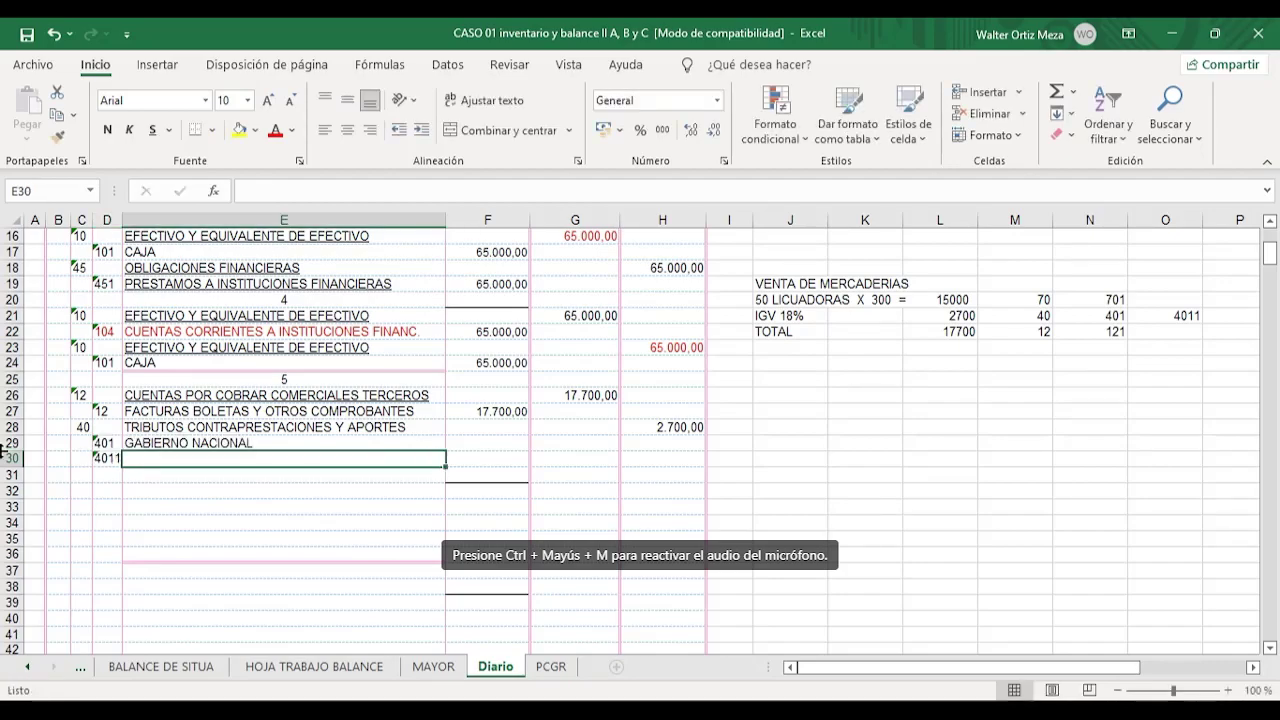
pyautogui.write('IGV')
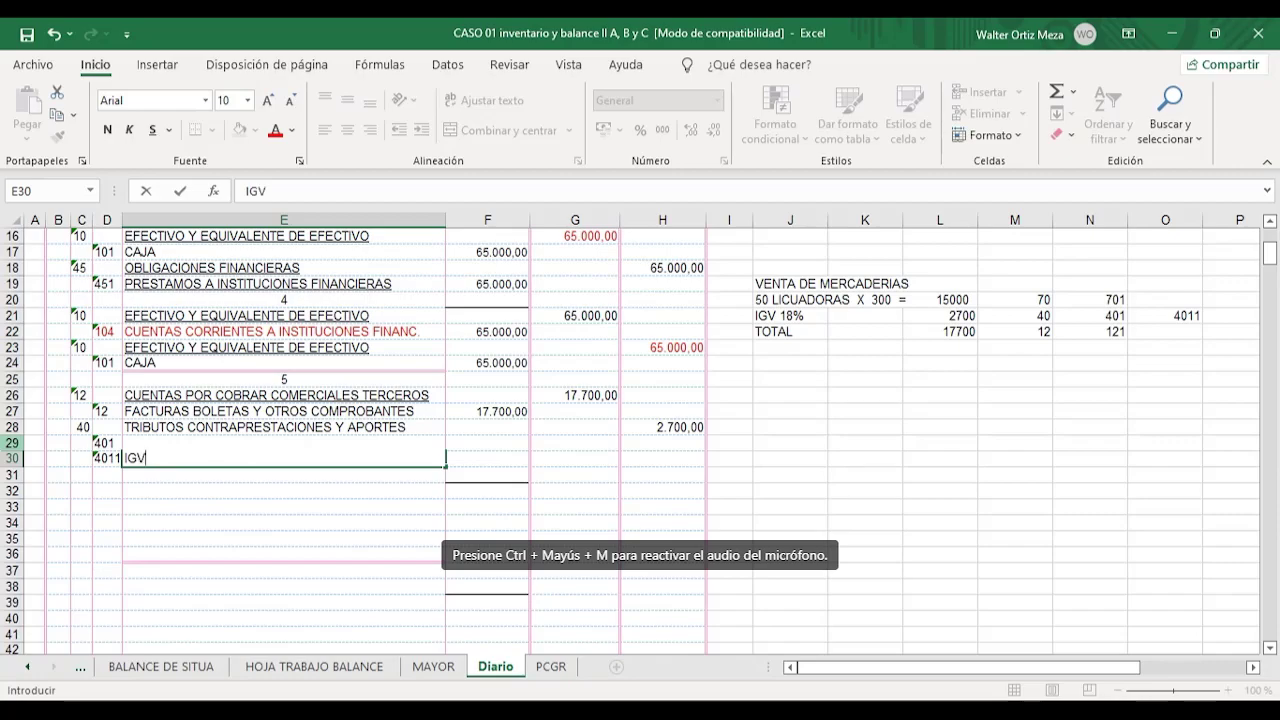
pyautogui.press('Tab')
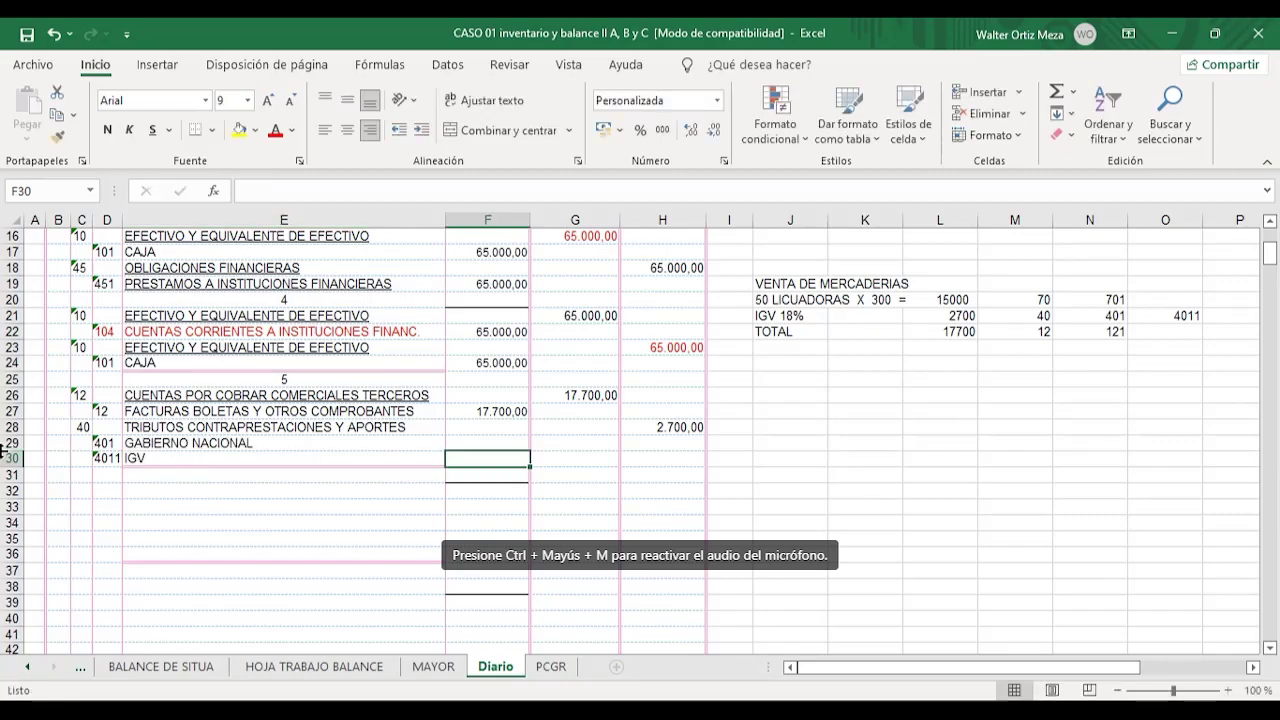
pyautogui.write('2700')
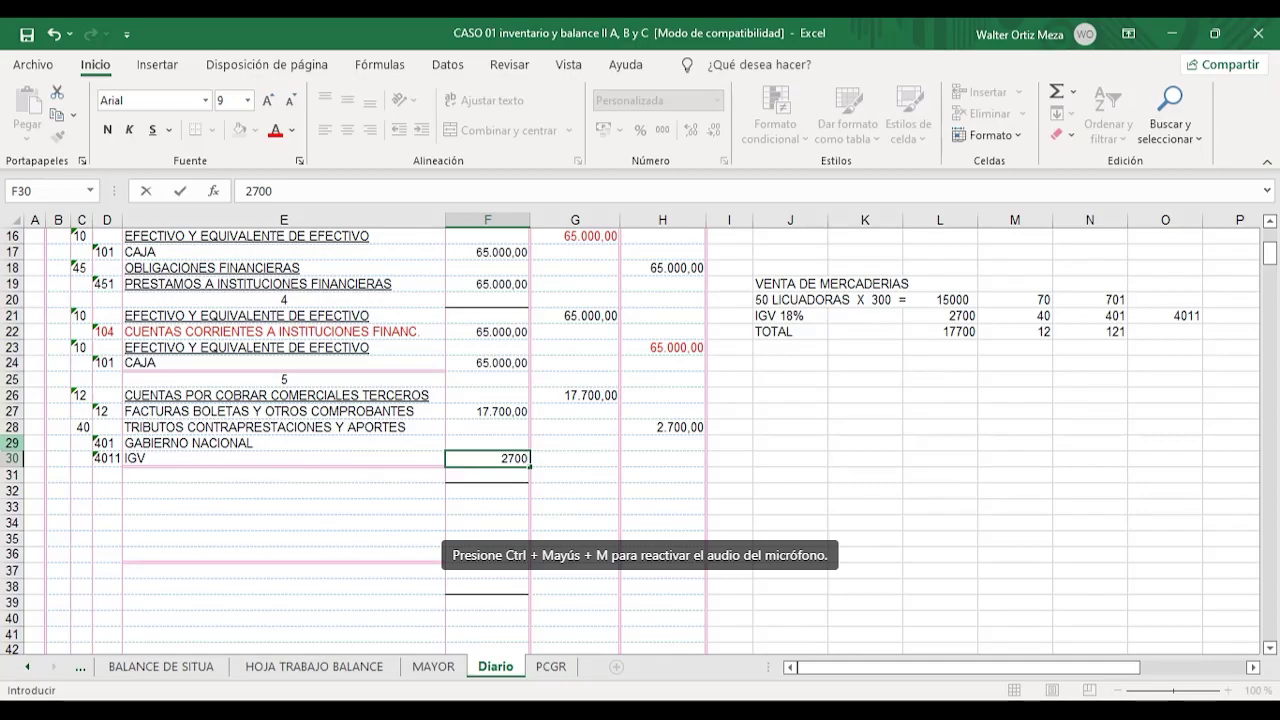
pyautogui.press('Return')
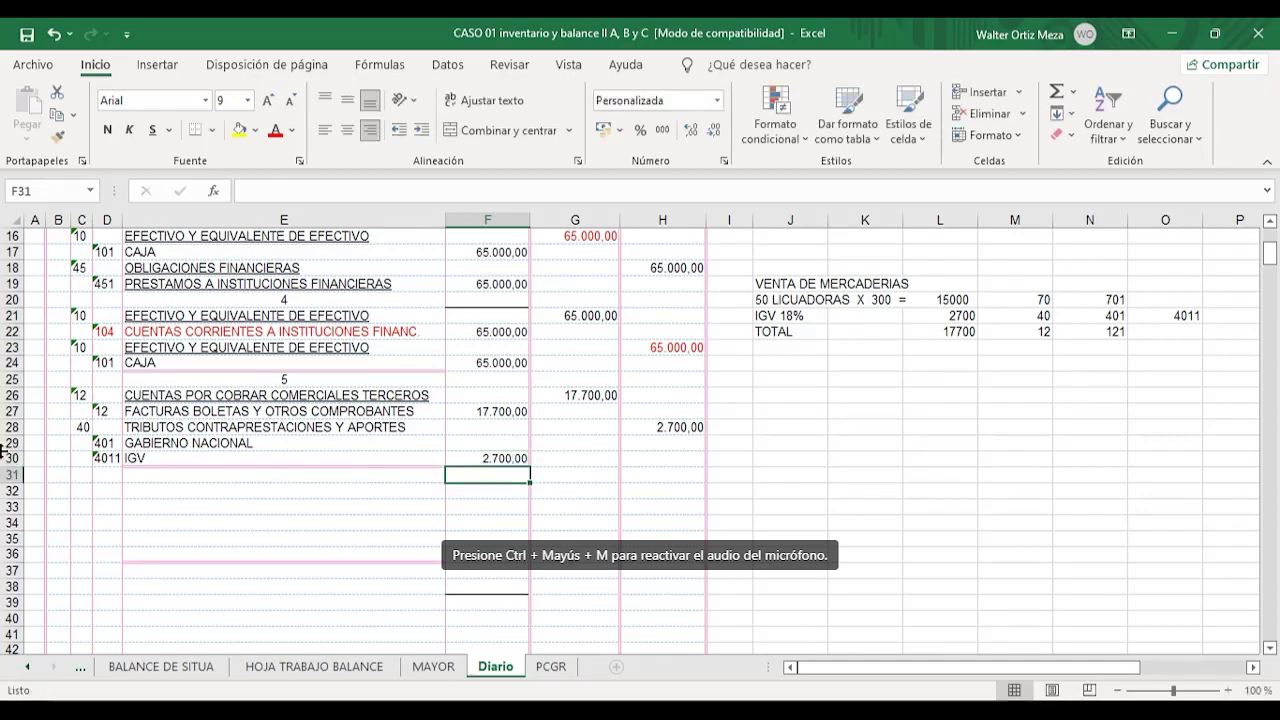
pyautogui.press('Left')
pyautogui.press('Left')
pyautogui.press('Left')
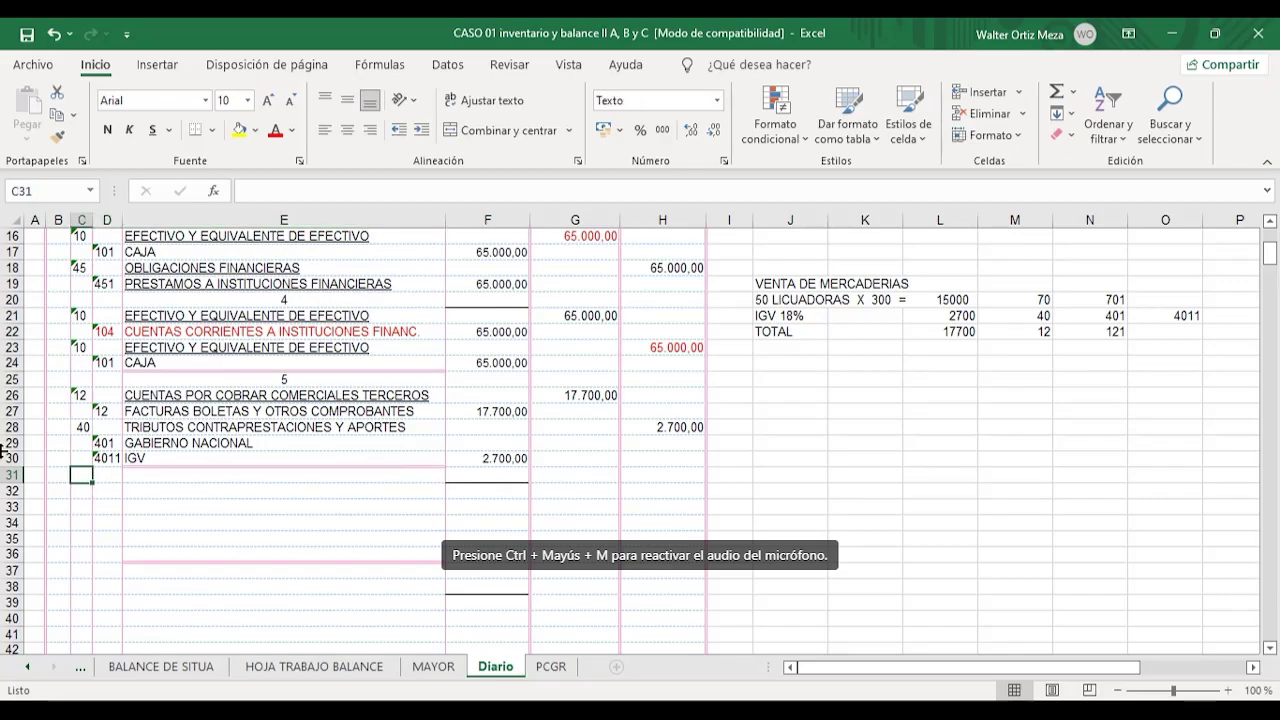
# - Enter account 70 VENTAS with a 15000,00 credit in H31
pyautogui.write('70')
pyautogui.press('Right')
pyautogui.press('Right')
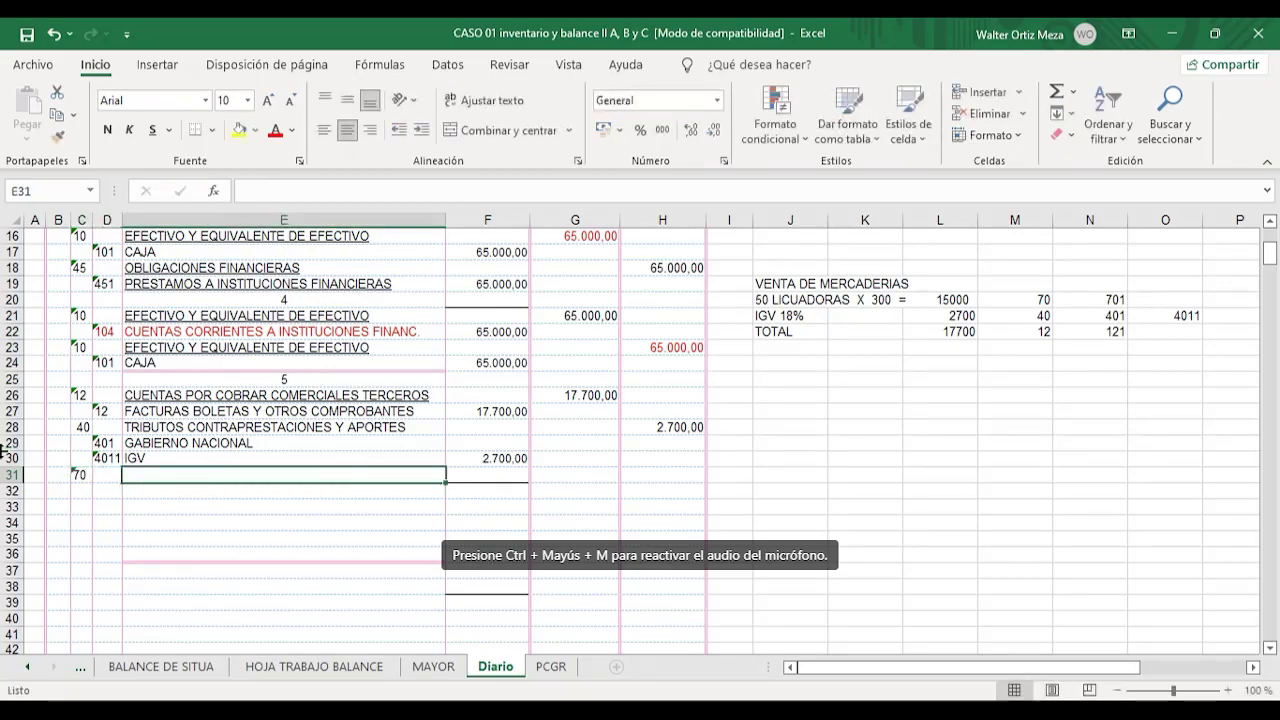
pyautogui.write('VENTAS')
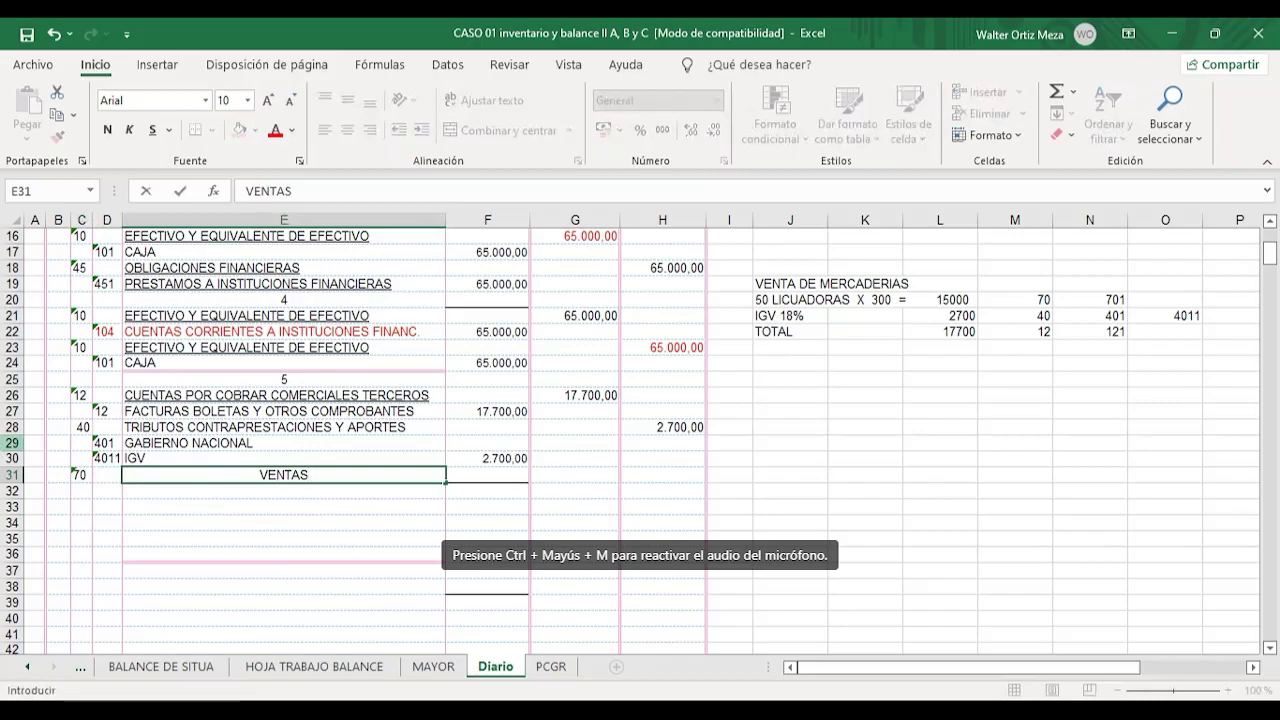
pyautogui.press('Right')
pyautogui.press('Right')
pyautogui.press('Right')
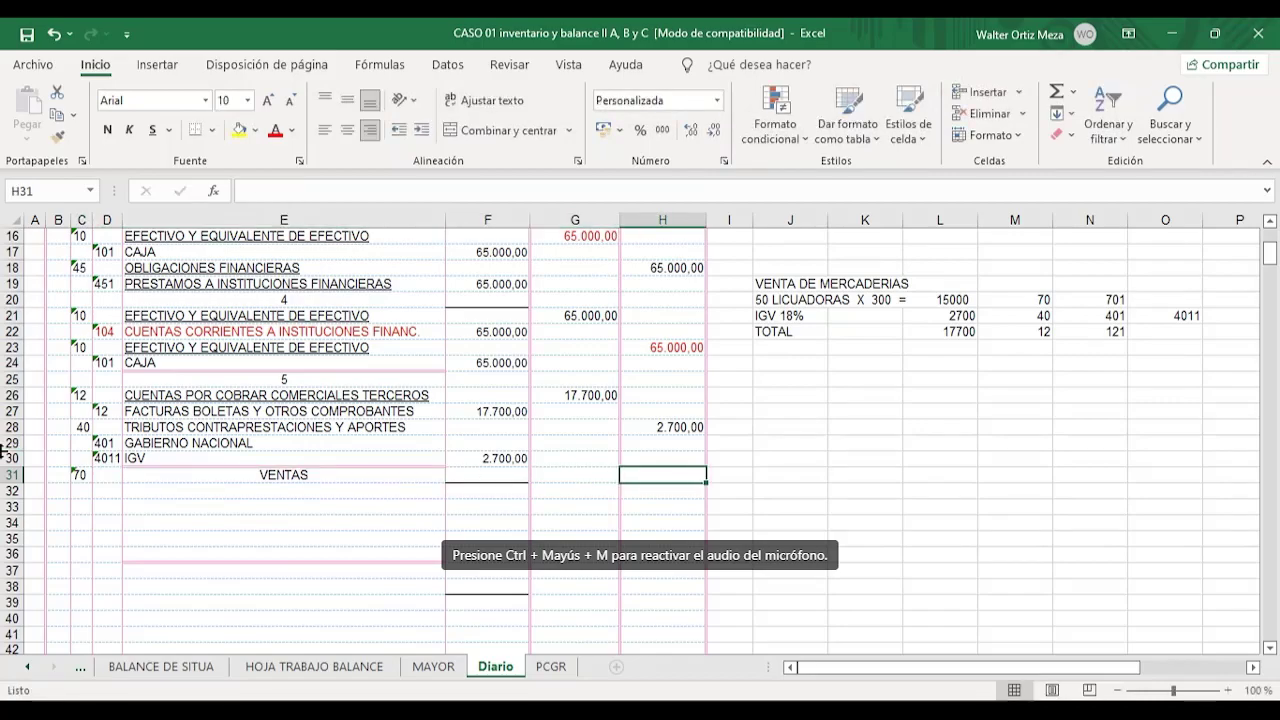
pyautogui.write('15000,')
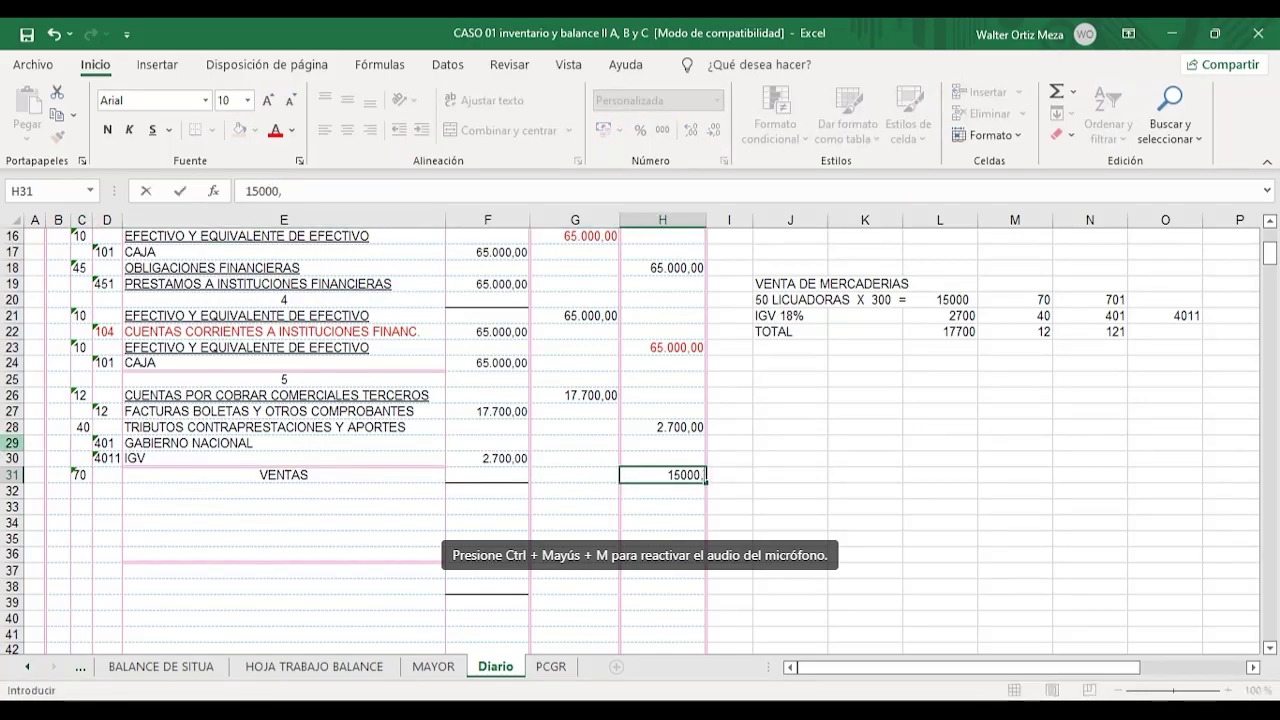
pyautogui.write('00')
pyautogui.click(780, 492)
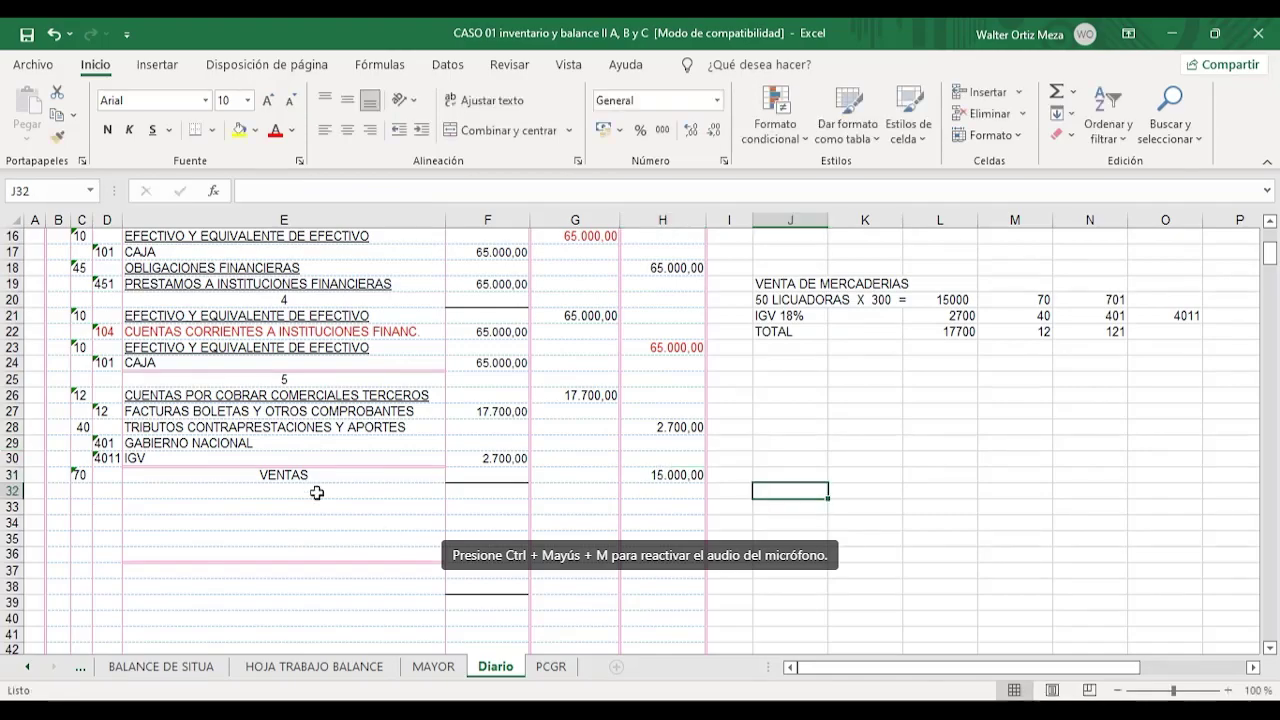
# - Left-align the VENTAS name in E31
pyautogui.click(314, 474)
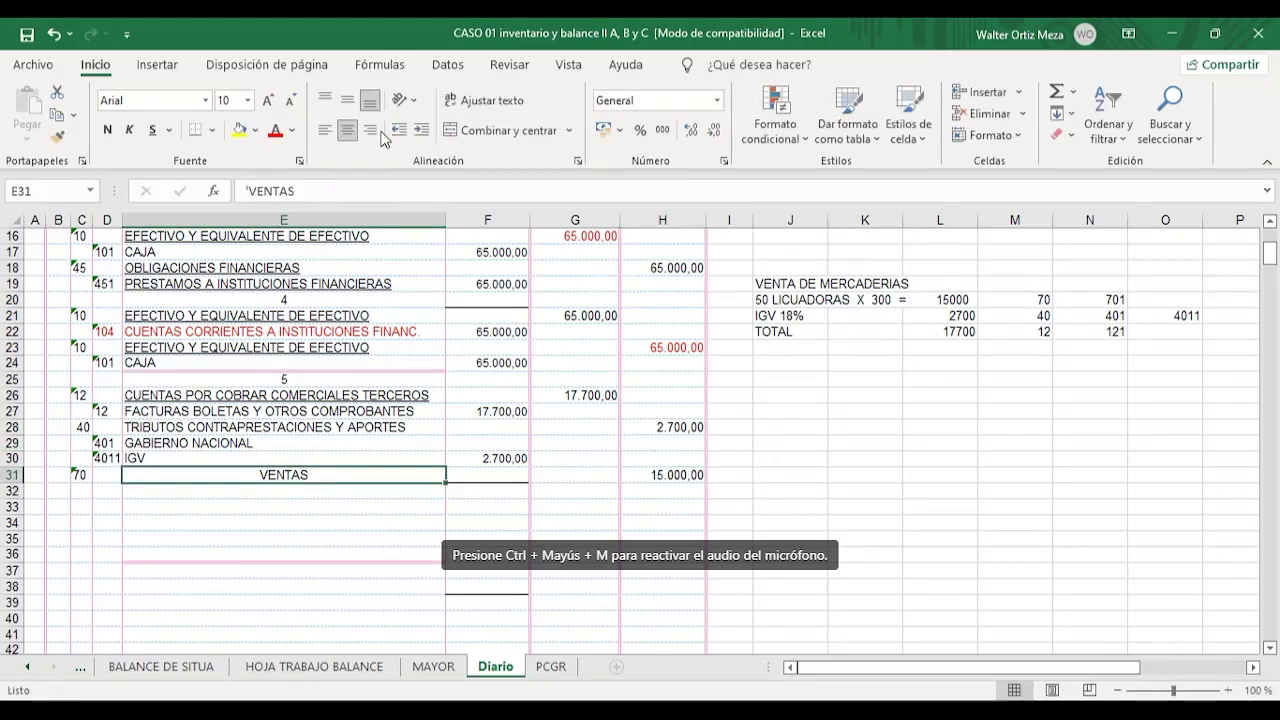
pyautogui.click(345, 131)
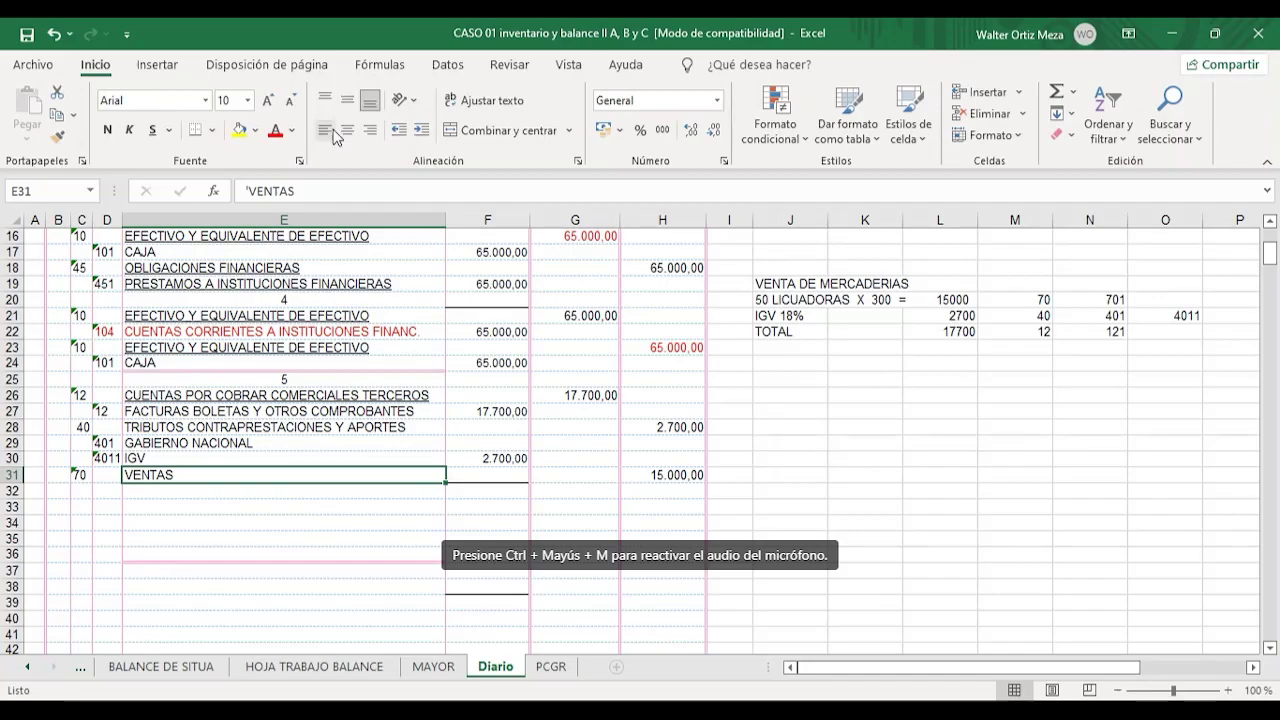
pyautogui.click(866, 441)
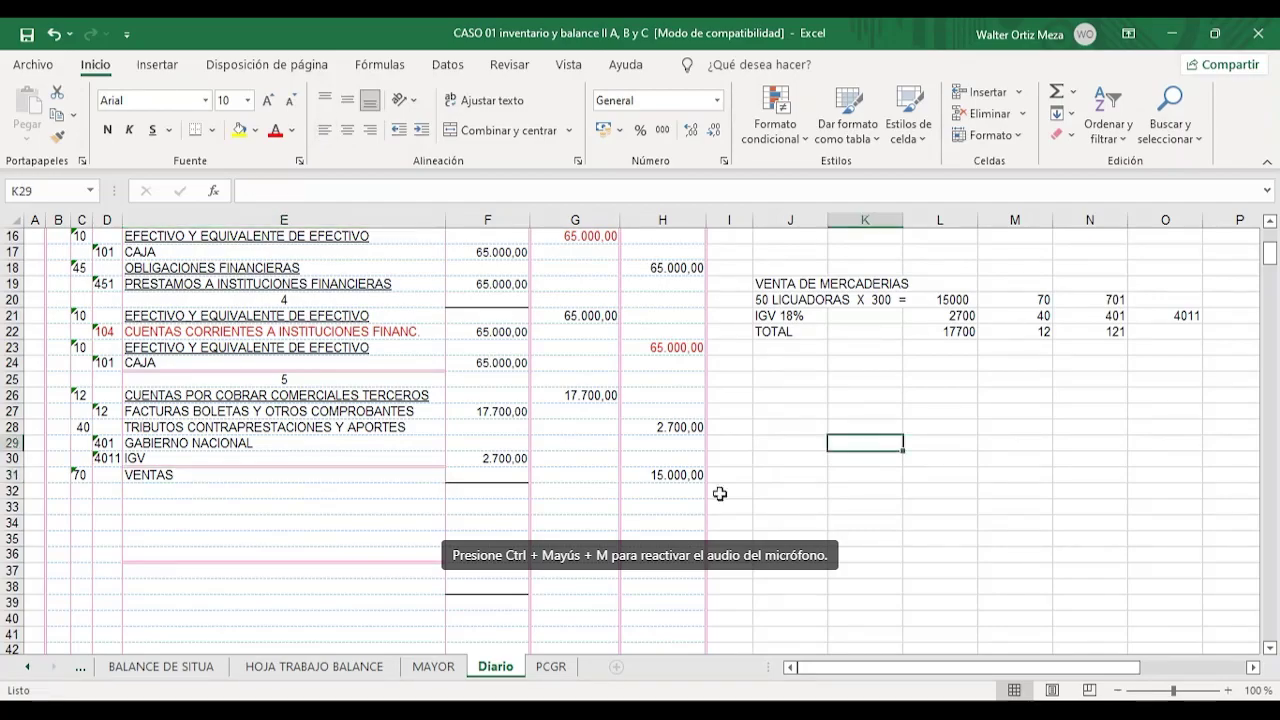
pyautogui.click(102, 496)
# - Enter sub-account 7012 MERCADERIAS with 15000,00 in F32
pyautogui.write('7012')
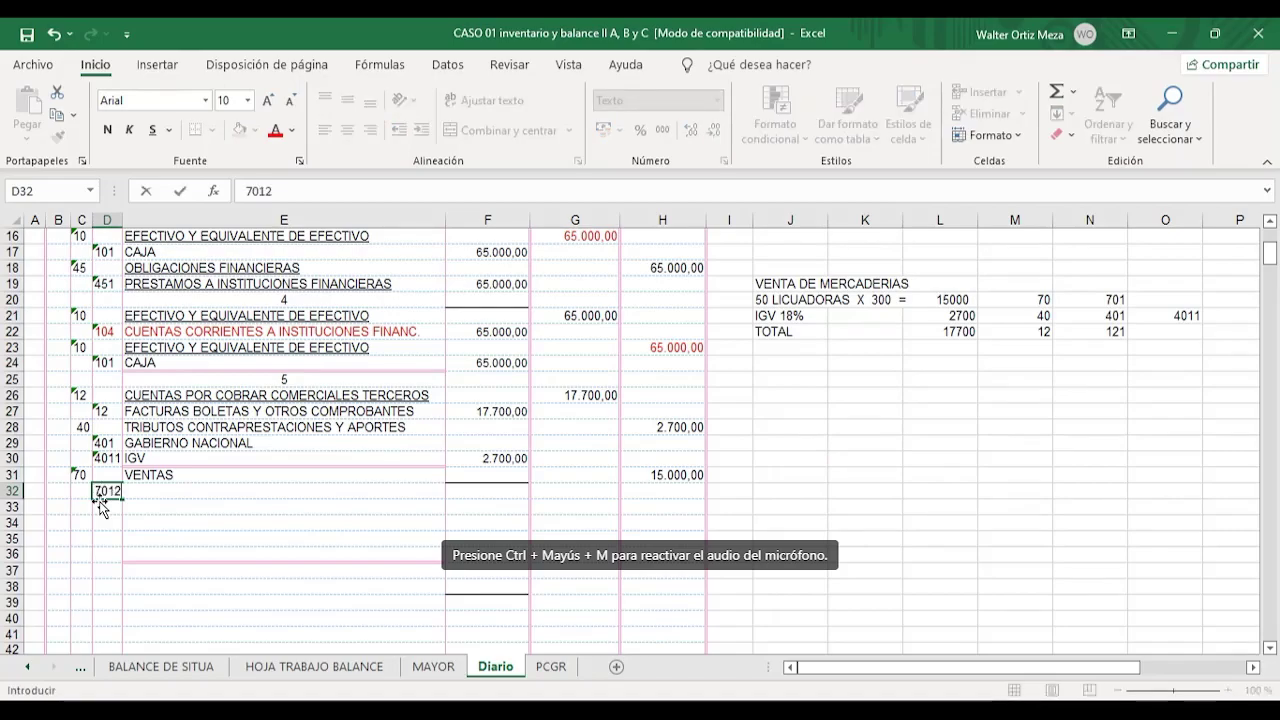
pyautogui.press('Tab')
pyautogui.write('MER')
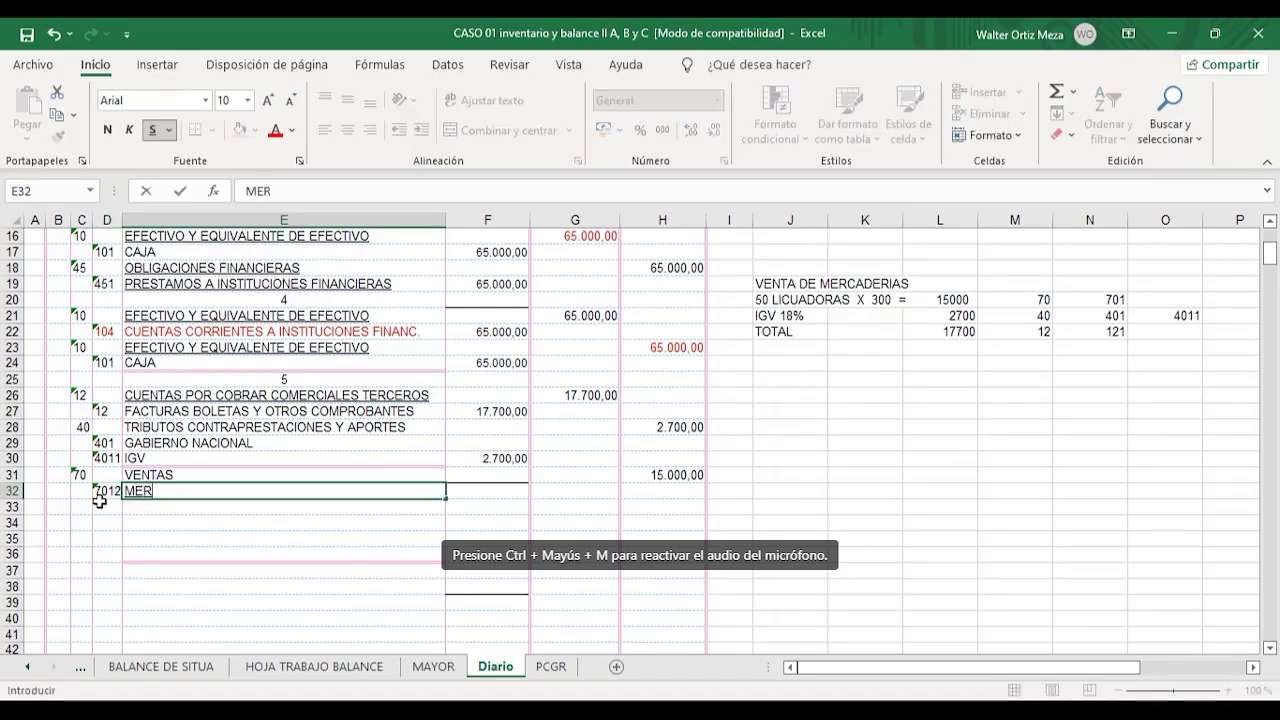
pyautogui.write('CADERIAS')
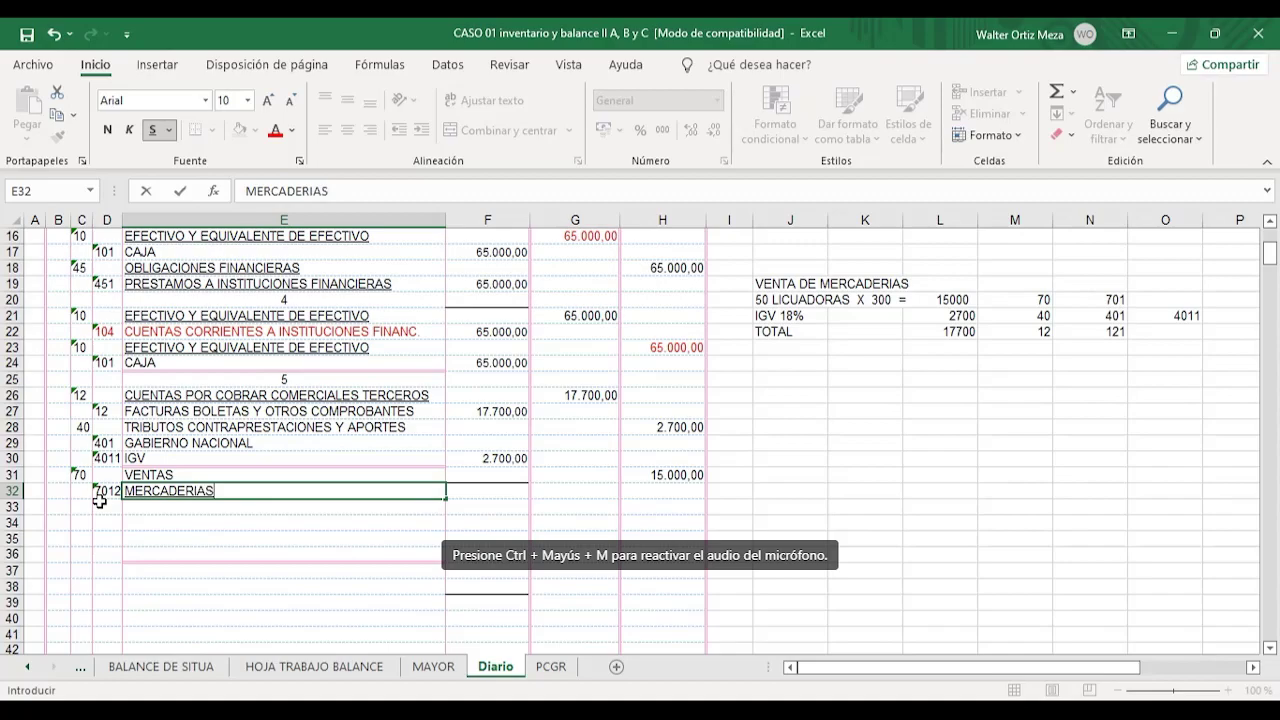
pyautogui.press('Tab')
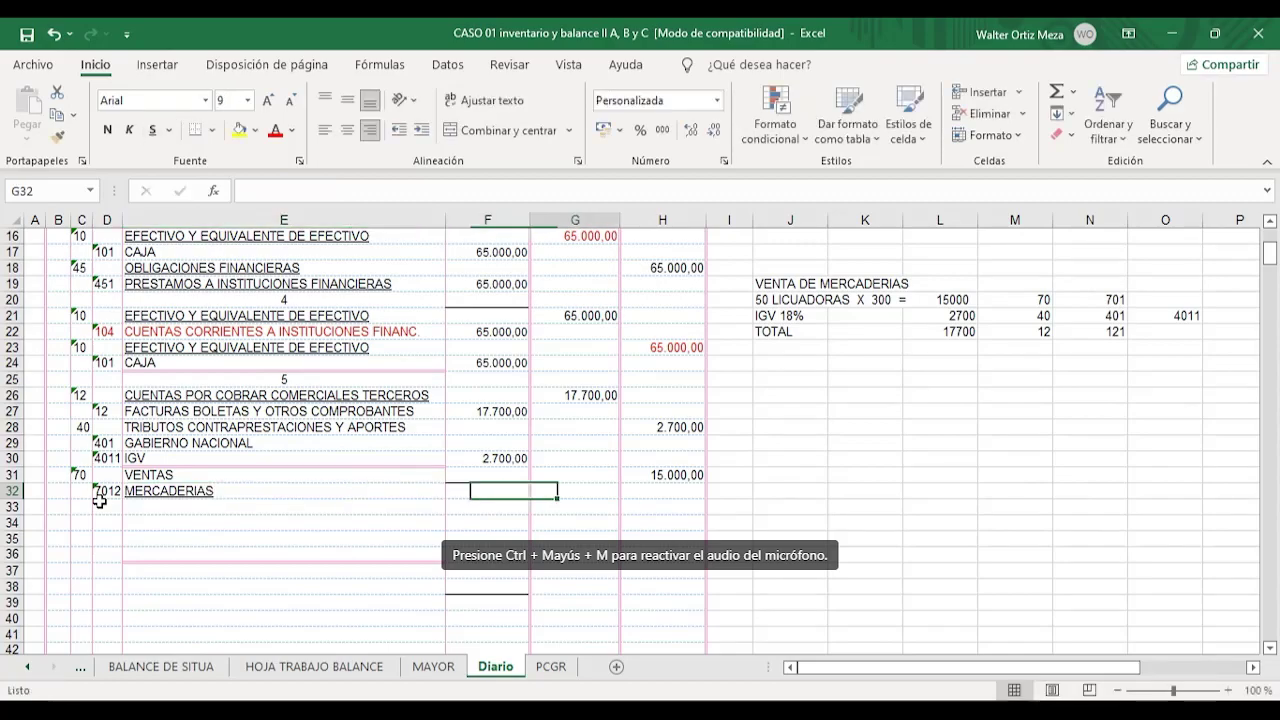
pyautogui.press('Tab')
pyautogui.press('Left')
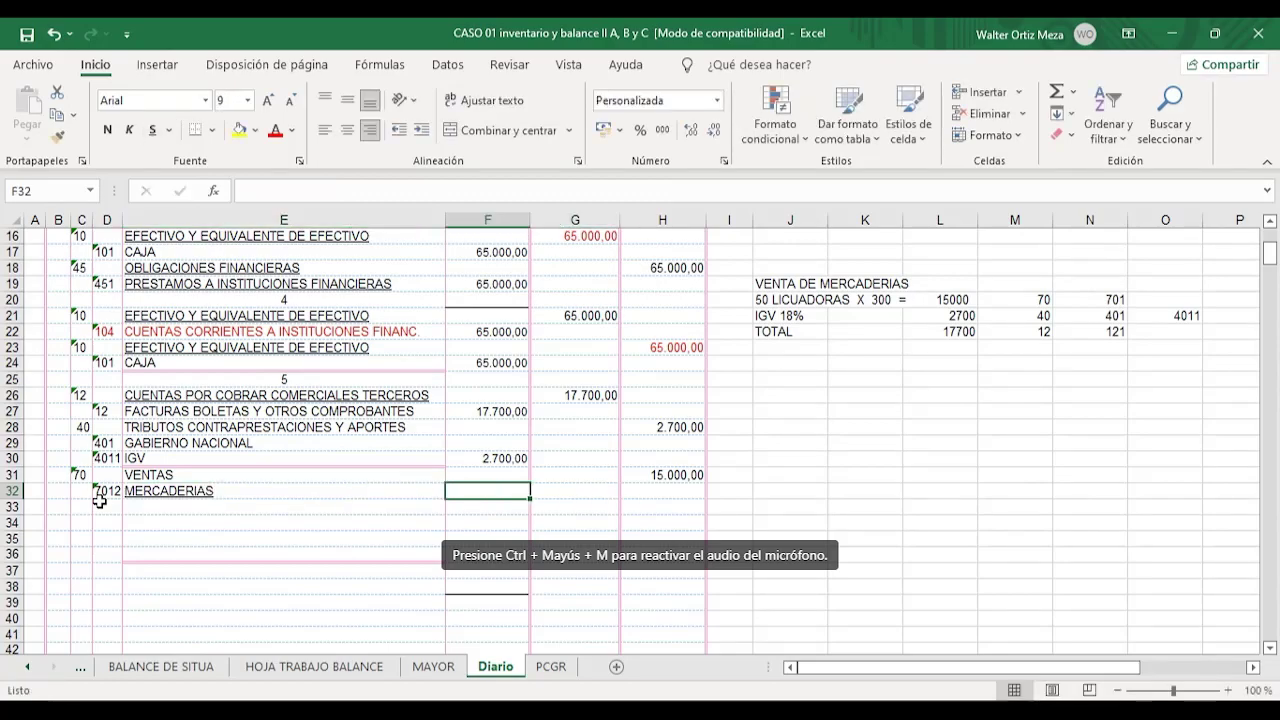
pyautogui.write('15000,')
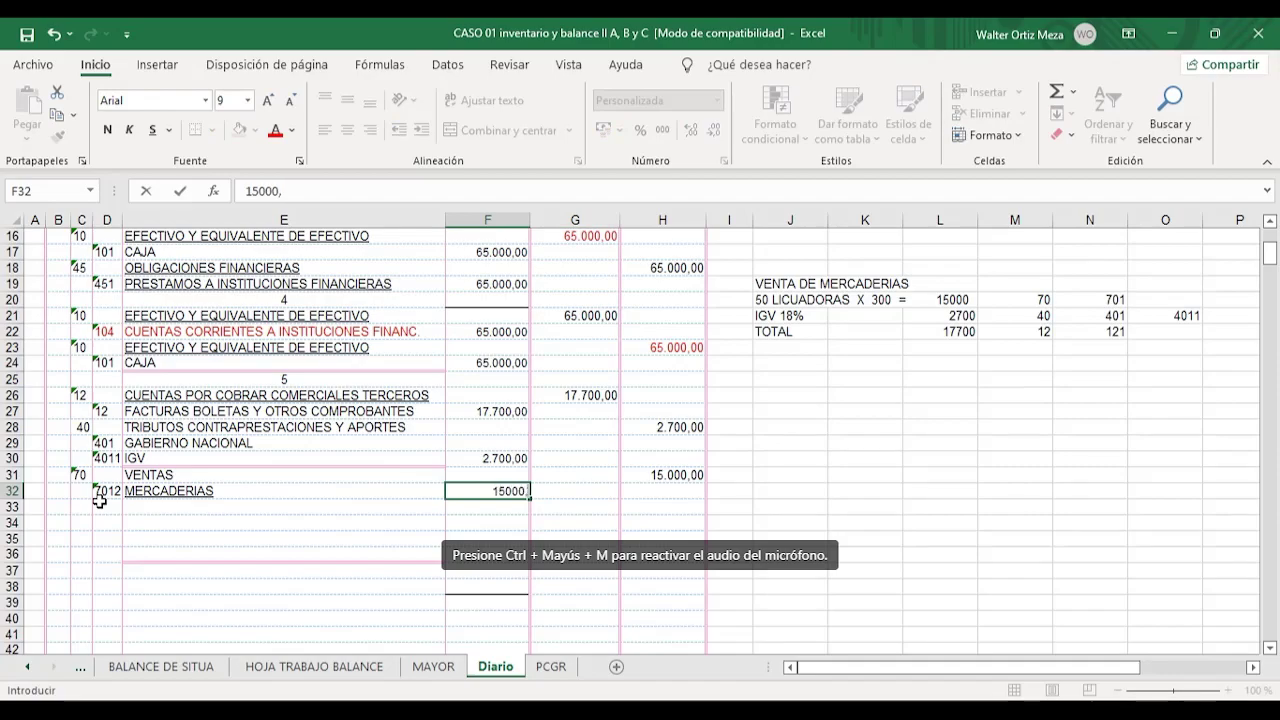
pyautogui.write('00')
pyautogui.click(908, 525)
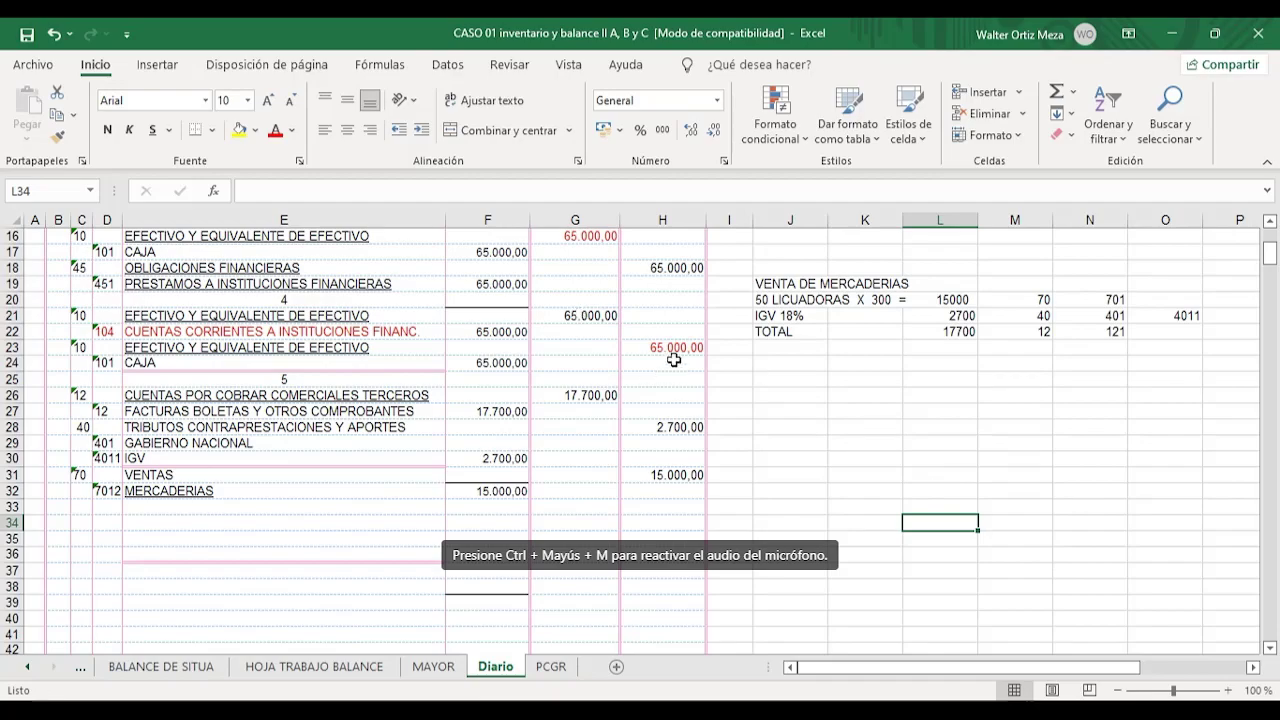
# - Enter the entry number 6 in merged cell E33 below entry 5 and centre it
pyautogui.scroll(3, 674, 359)
pyautogui.scroll(1, 666, 357)
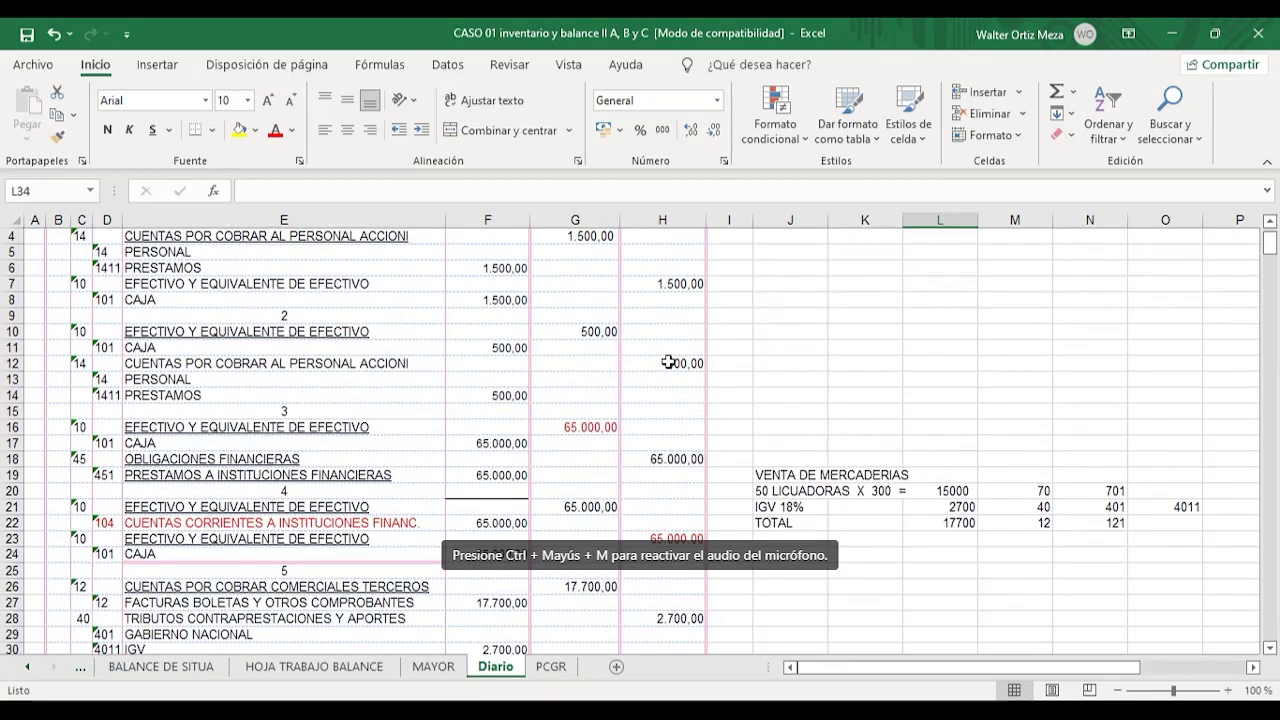
pyautogui.scroll(1, 666, 360)
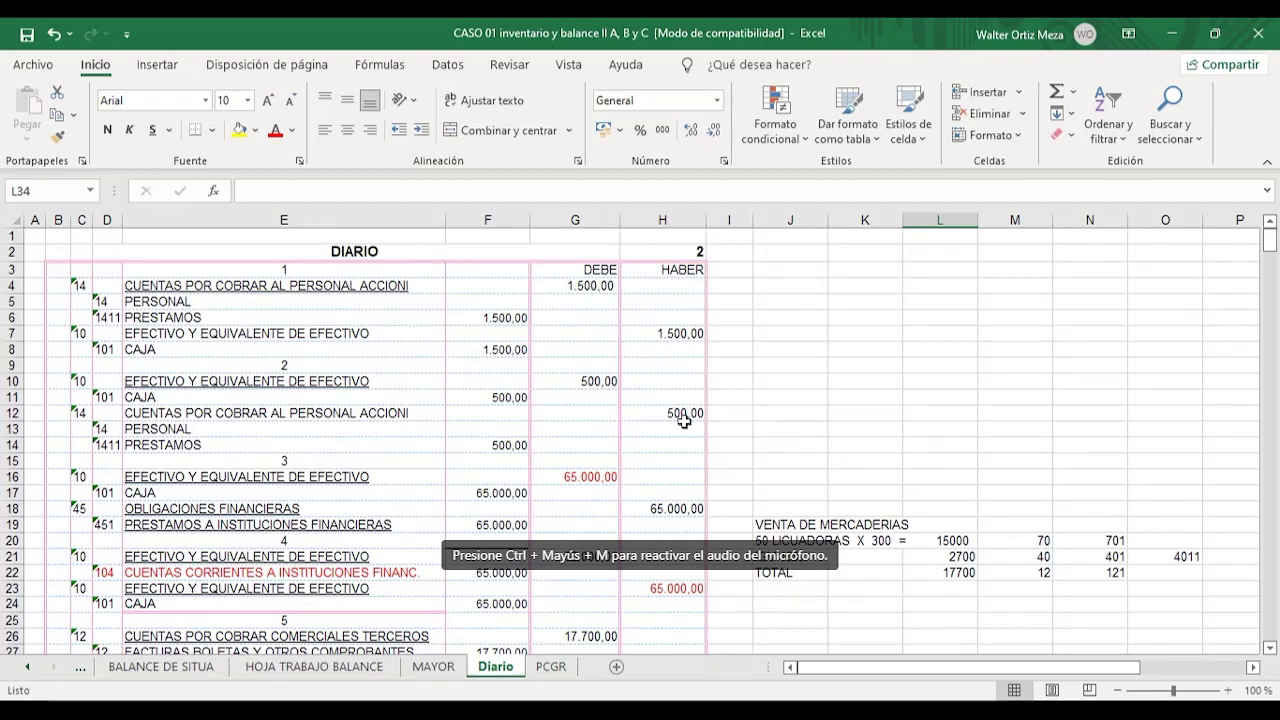
pyautogui.scroll(-1, 669, 474)
pyautogui.scroll(-4, 669, 474)
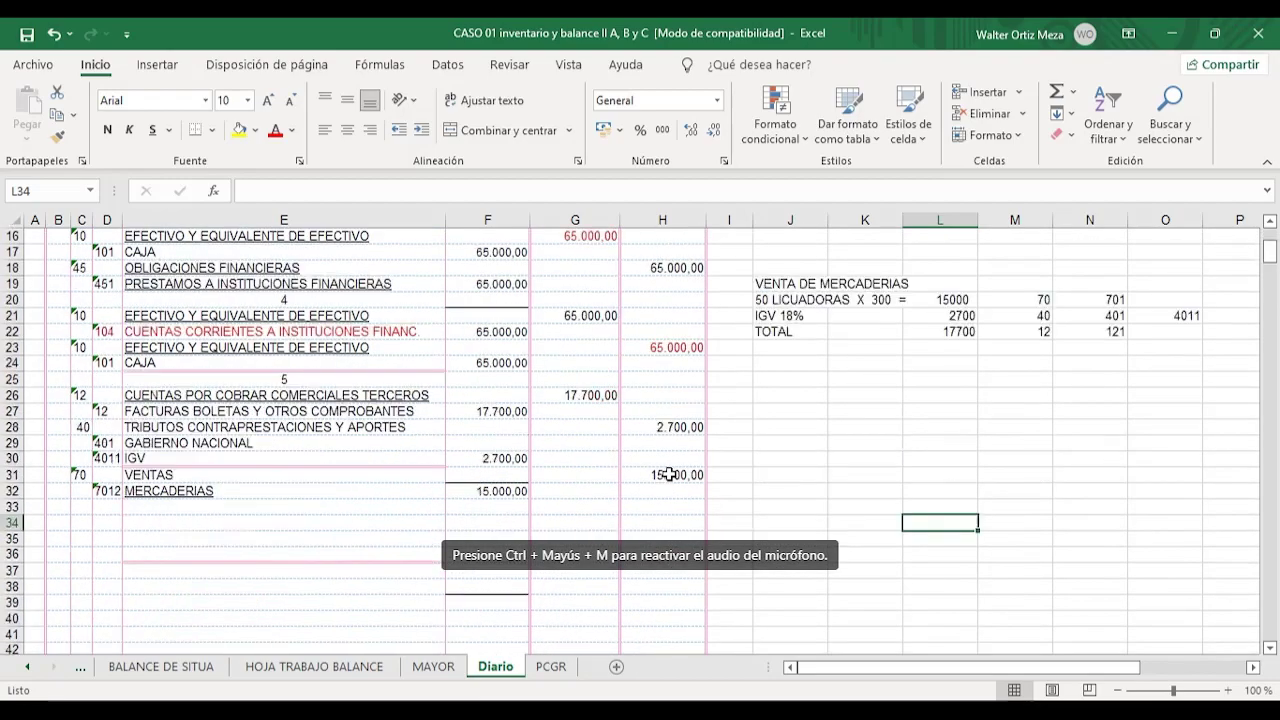
pyautogui.scroll(-1, 669, 474)
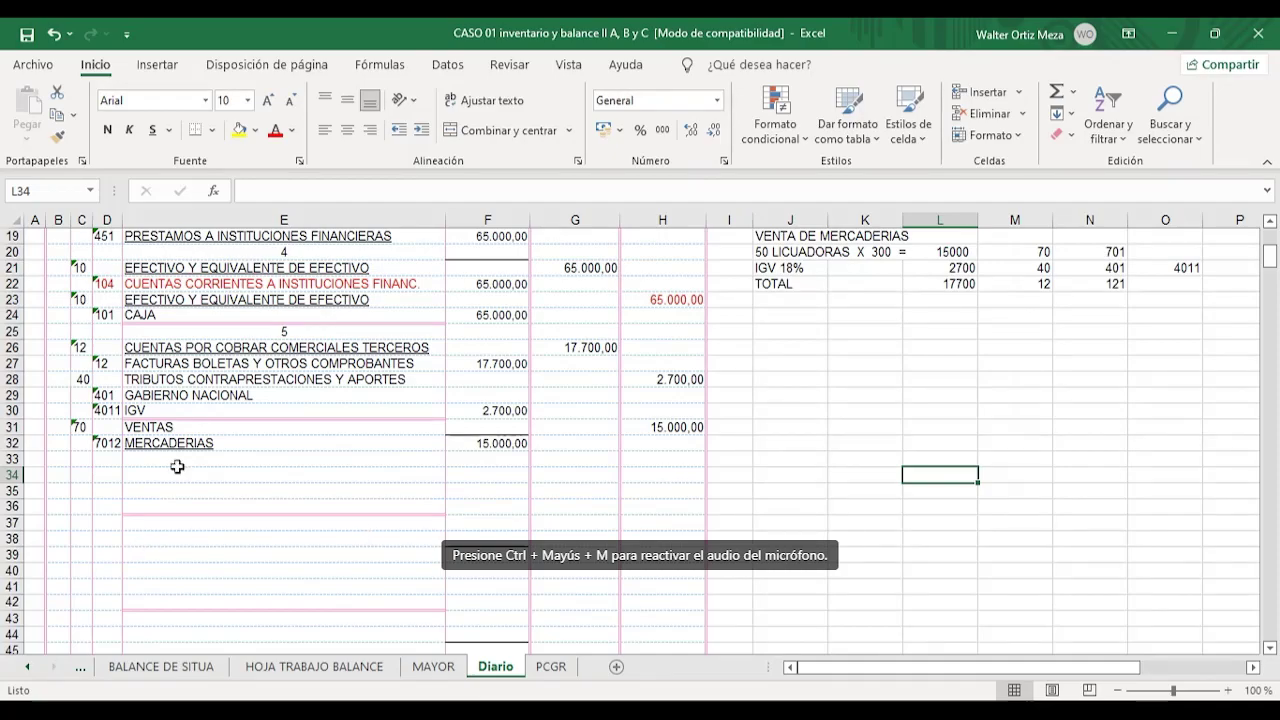
pyautogui.click(253, 462)
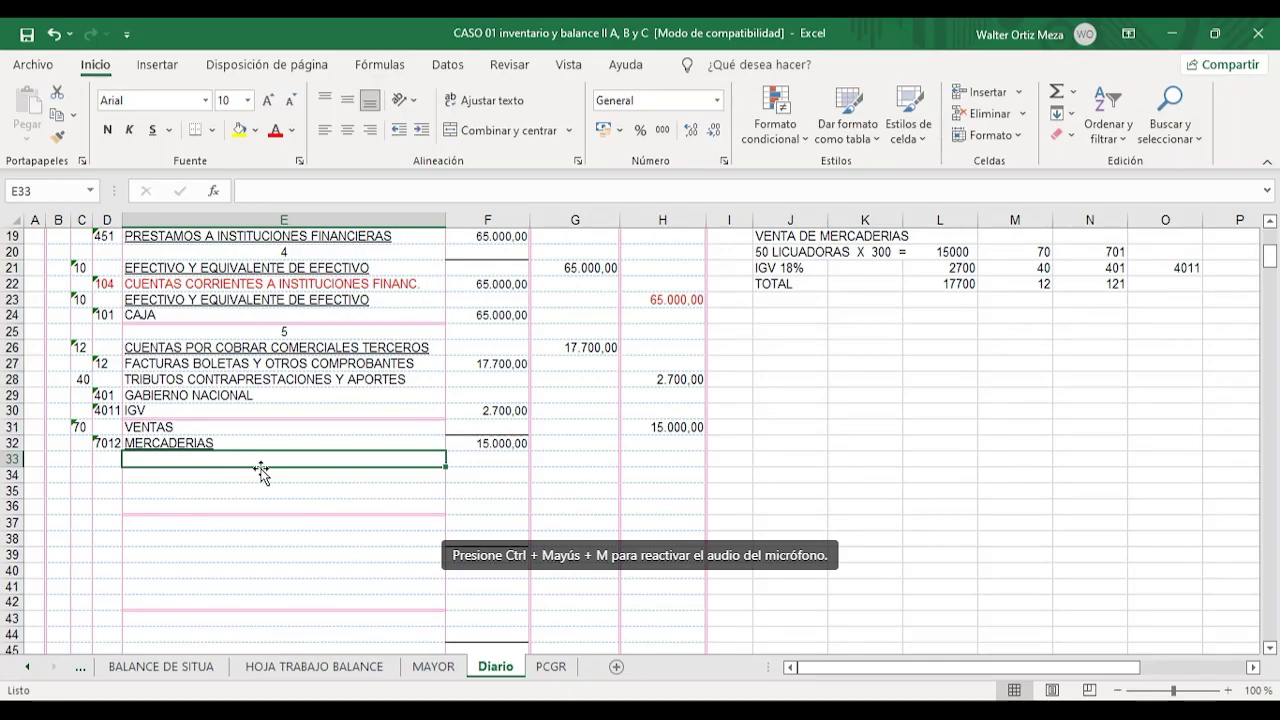
pyautogui.write('6')
pyautogui.press('Return')
pyautogui.click(349, 570)
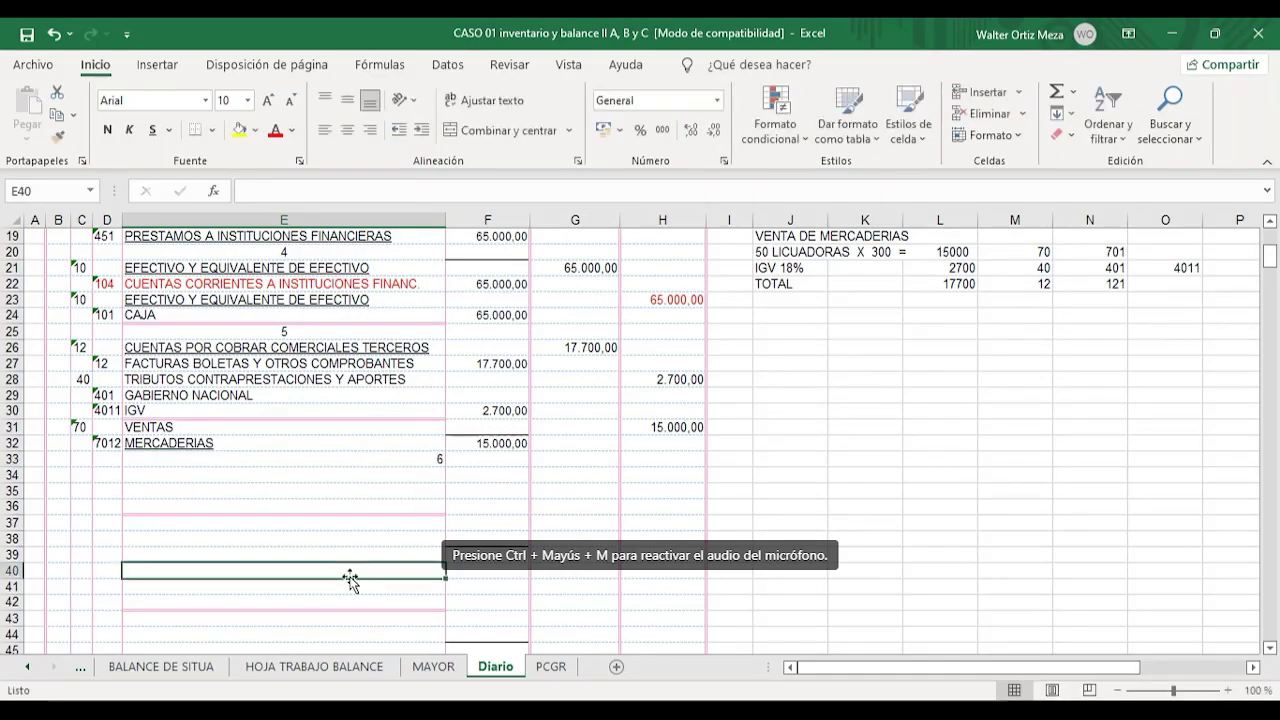
pyautogui.click(352, 462)
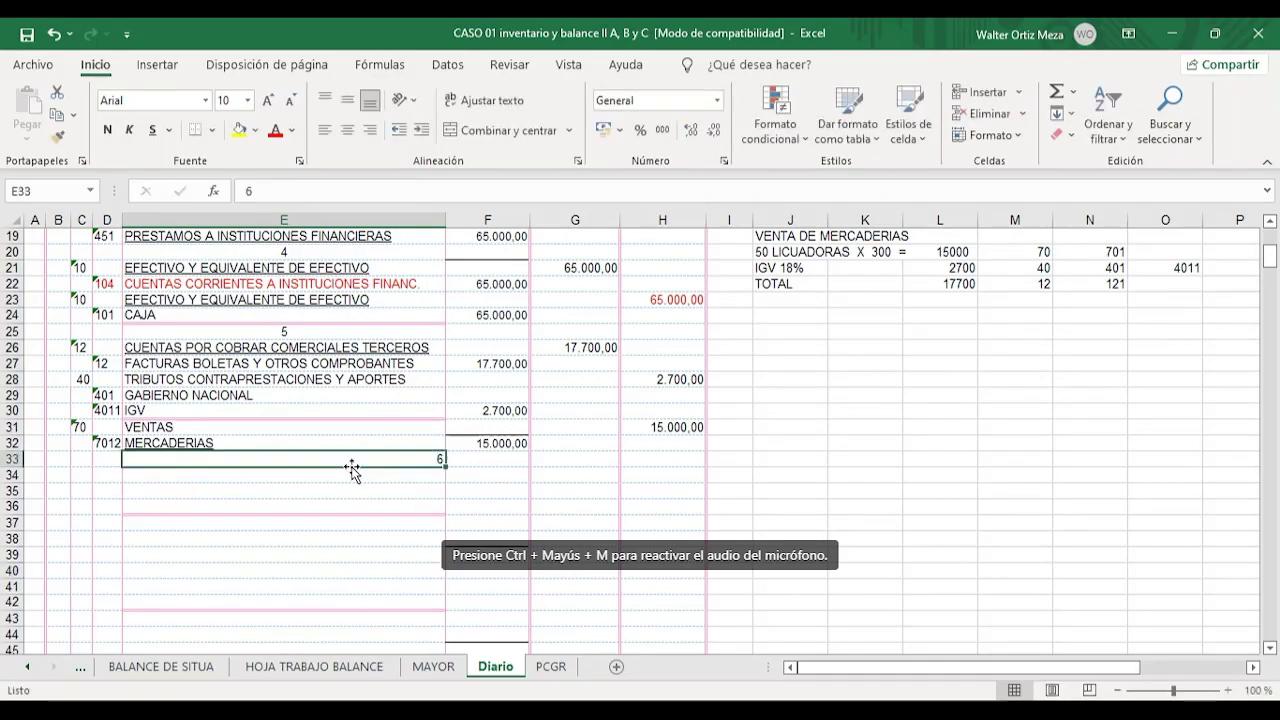
pyautogui.click(348, 131)
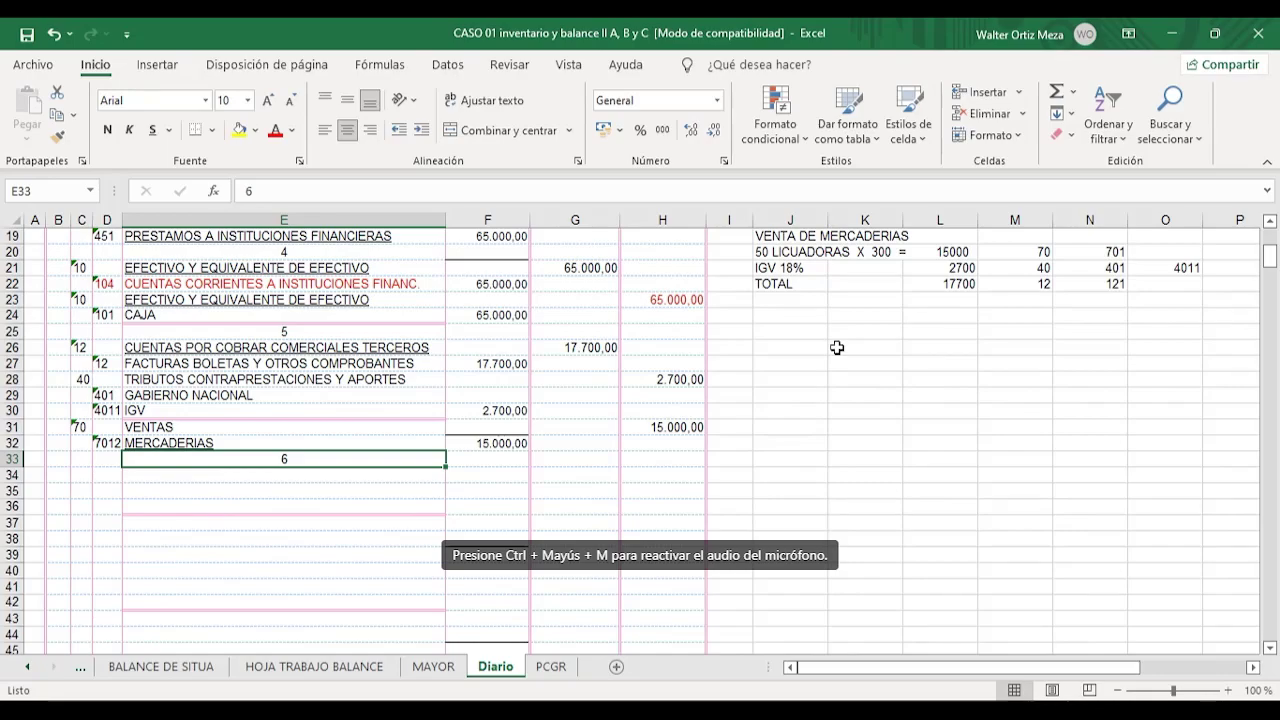
# - Write the note '50 LICUADORAS X 200 =10000' in cell J25 beside the sale calculation
pyautogui.click(786, 331)
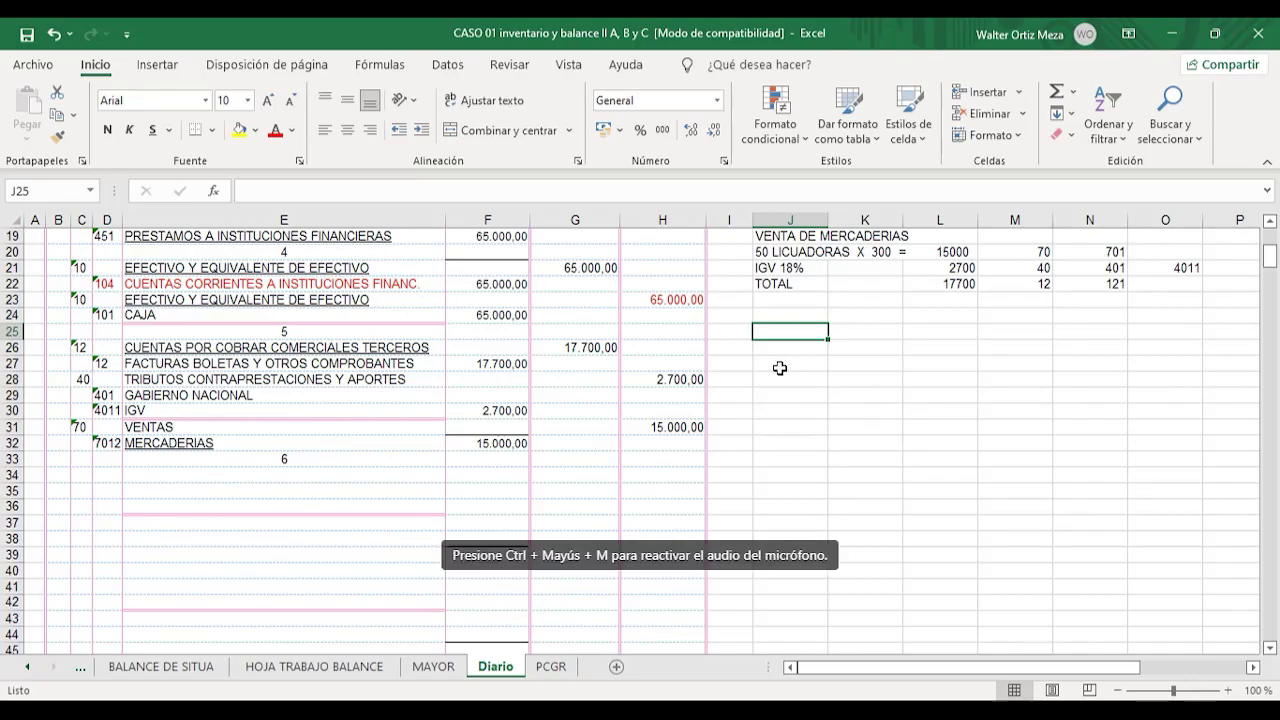
pyautogui.write('50 ')
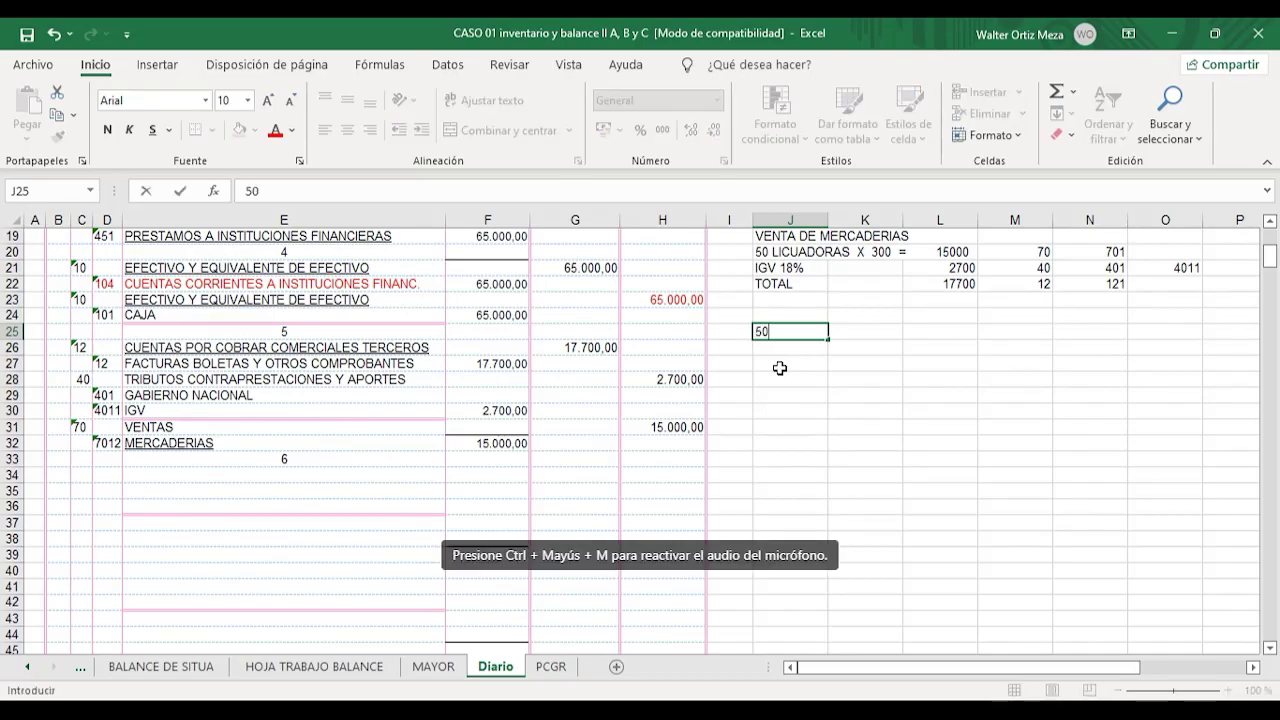
pyautogui.write('L')
pyautogui.write('ICUA')
pyautogui.write('DORAS')
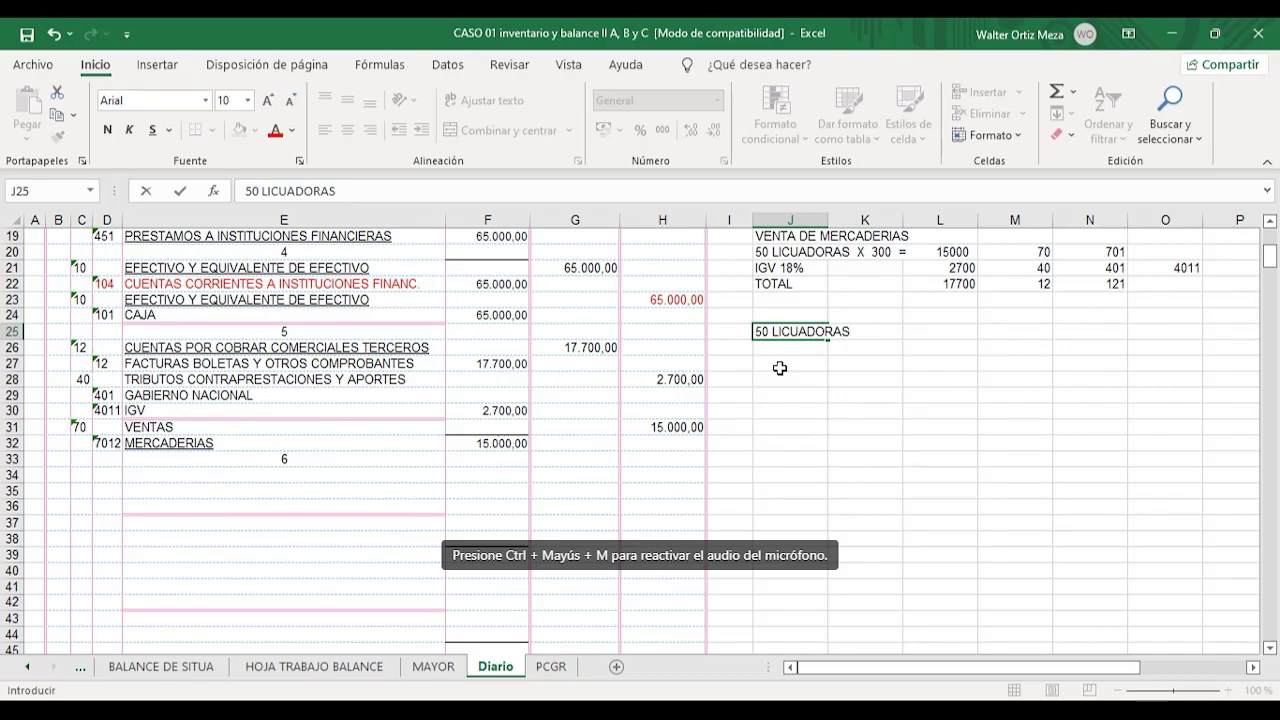
pyautogui.write(' X')
pyautogui.write(' 200')
pyautogui.write('  =')
pyautogui.write('1000')
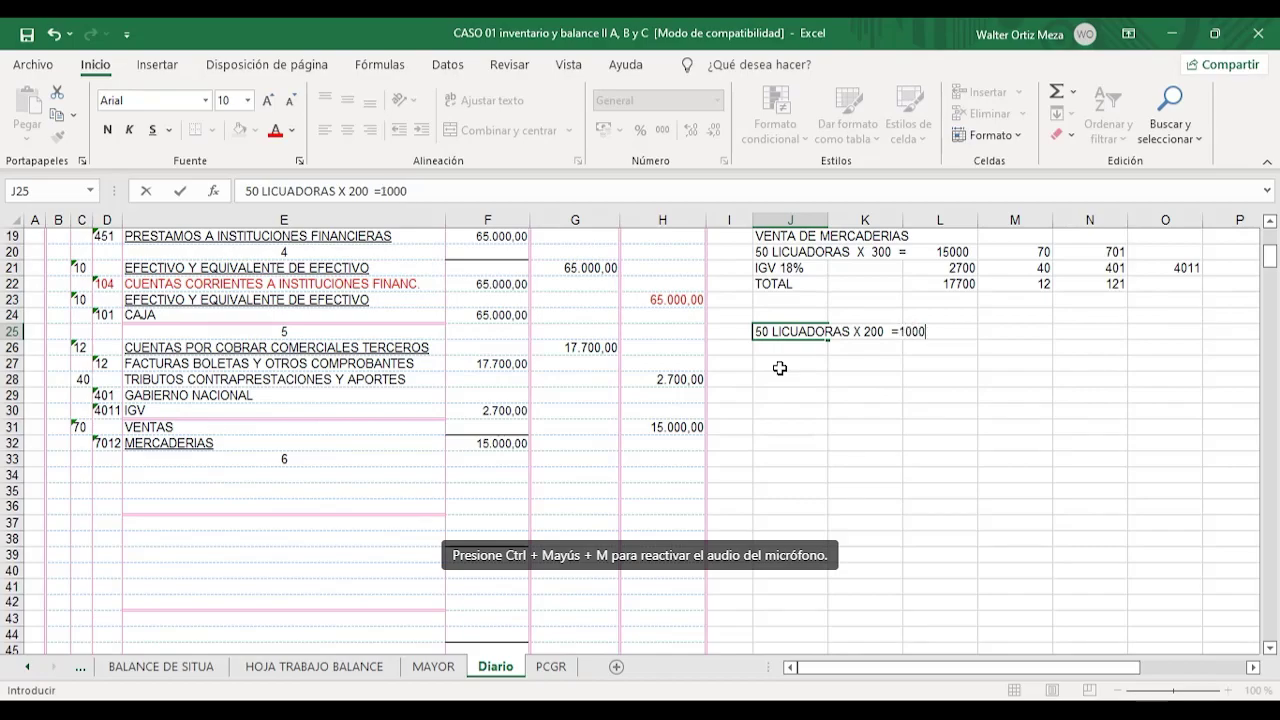
pyautogui.write('0')
pyautogui.click(1040, 410)
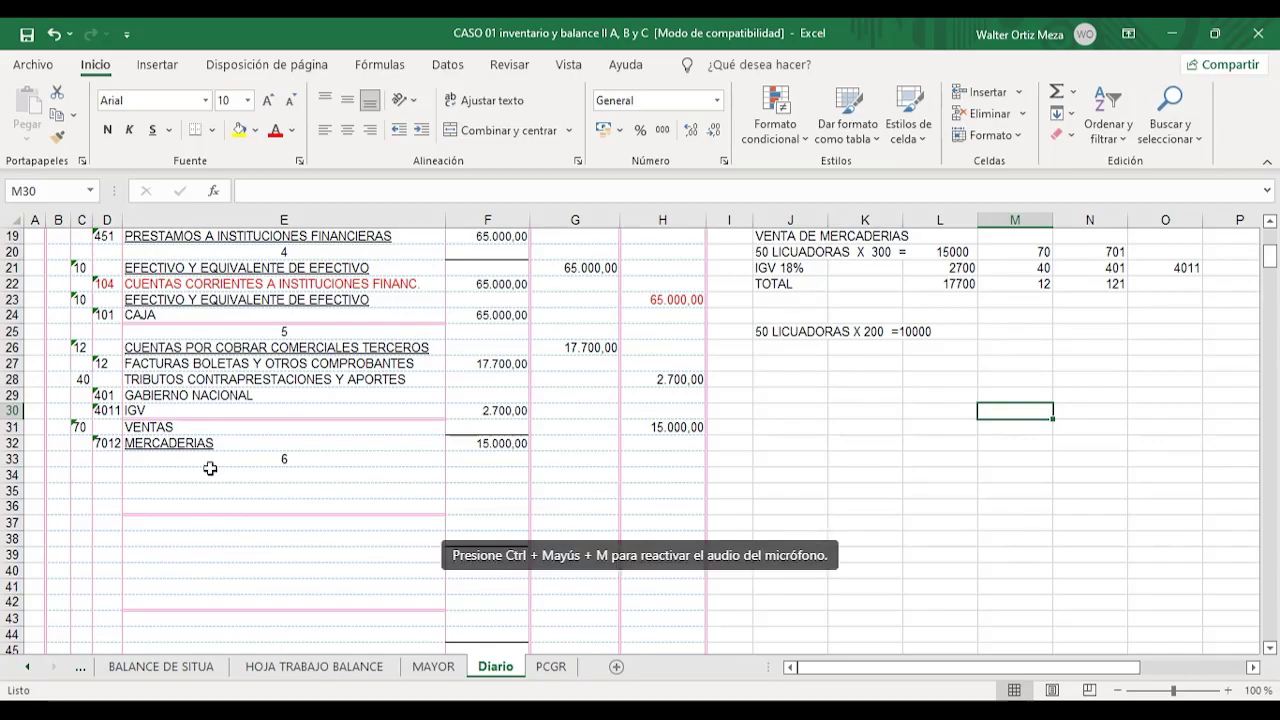
# - On row 34, debit account 69 COSTO DE VENTAS for 10000 in column G
pyautogui.click(83, 476)
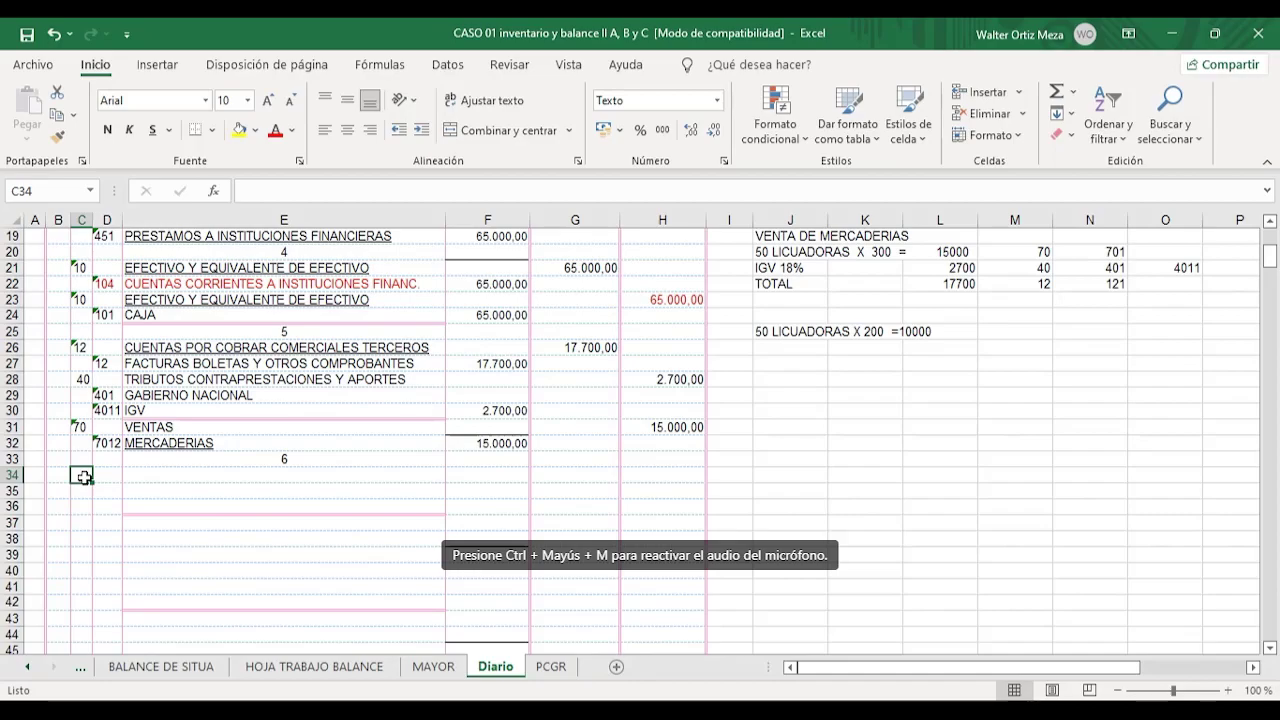
pyautogui.write('69')
pyautogui.press('Right')
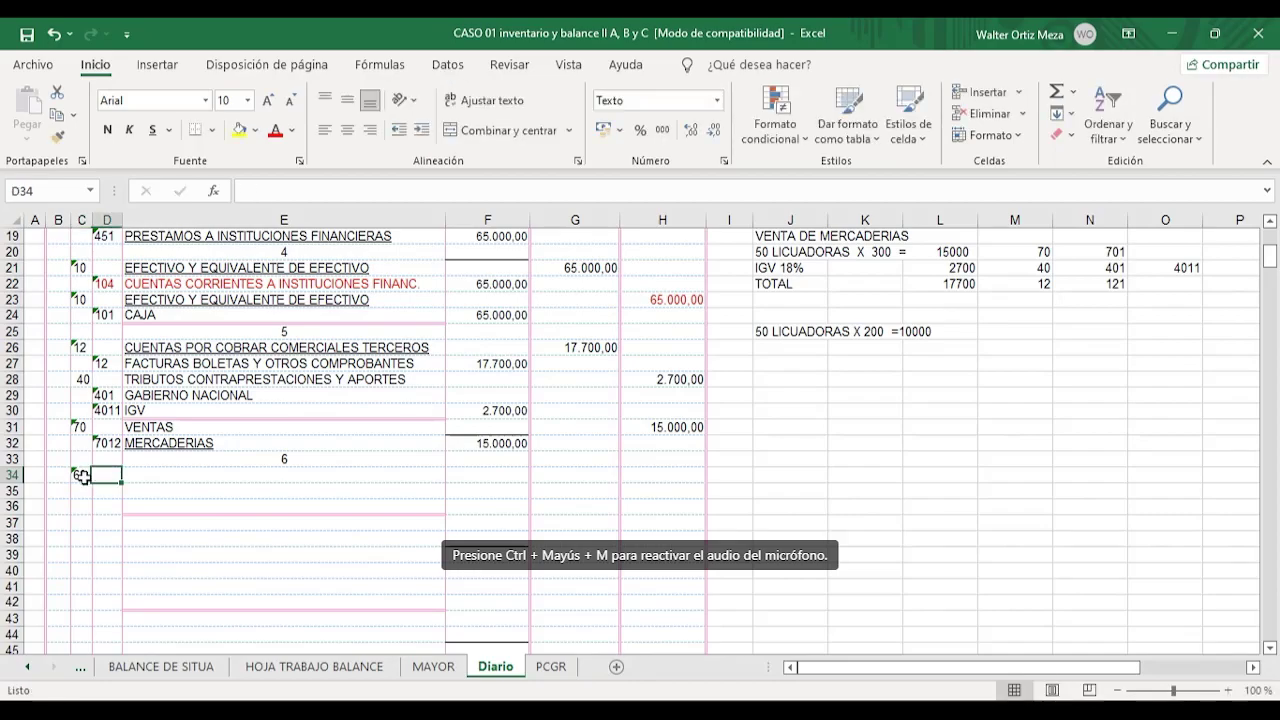
pyautogui.press('Right')
pyautogui.write('COST')
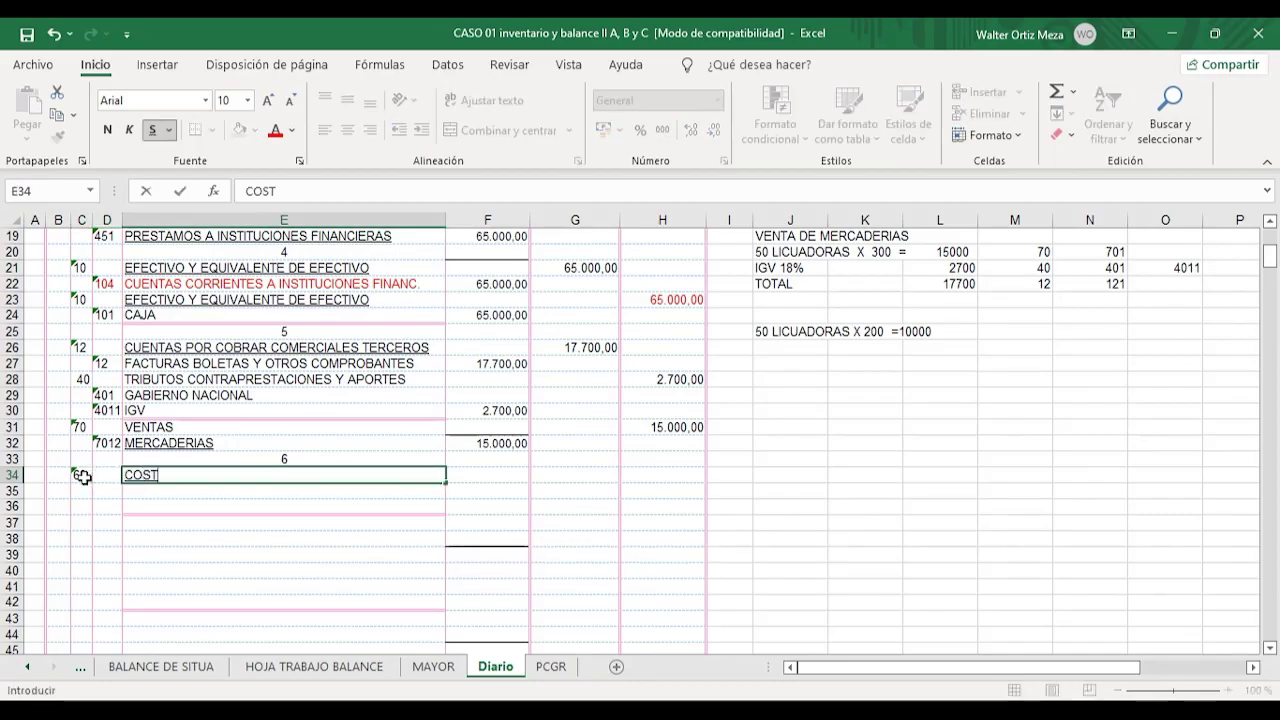
pyautogui.write('O')
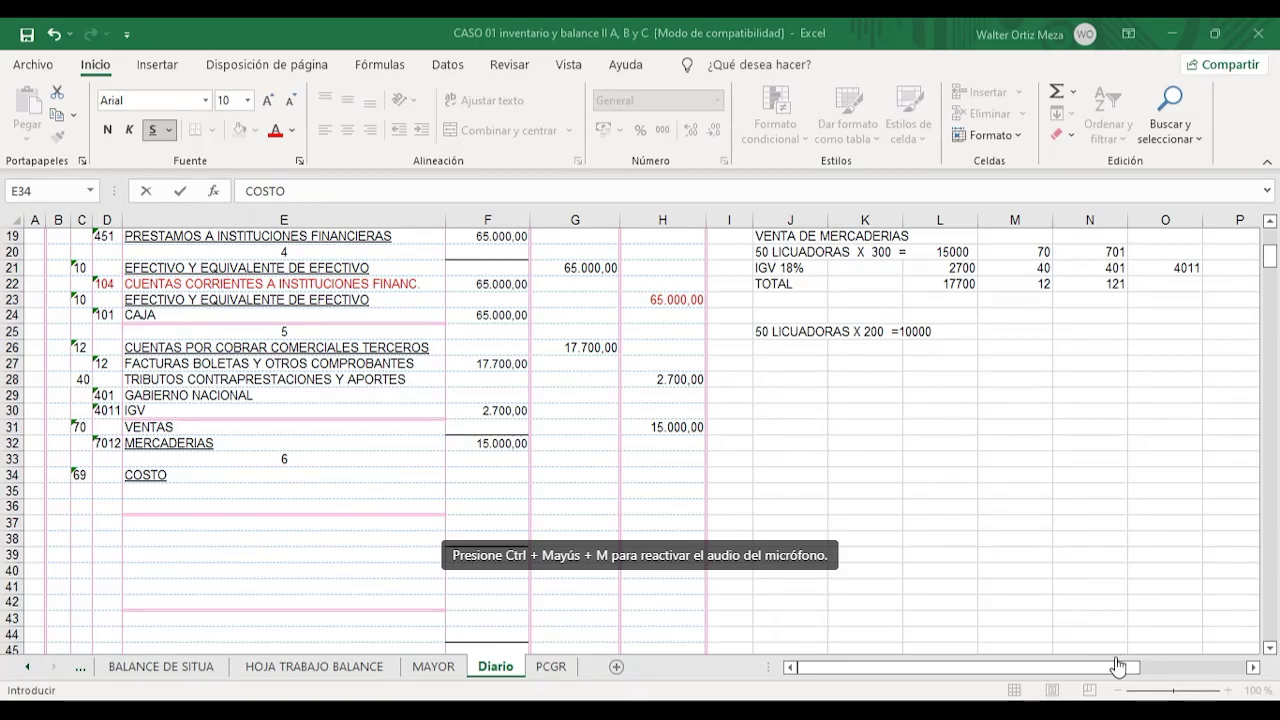
pyautogui.click(135, 477)
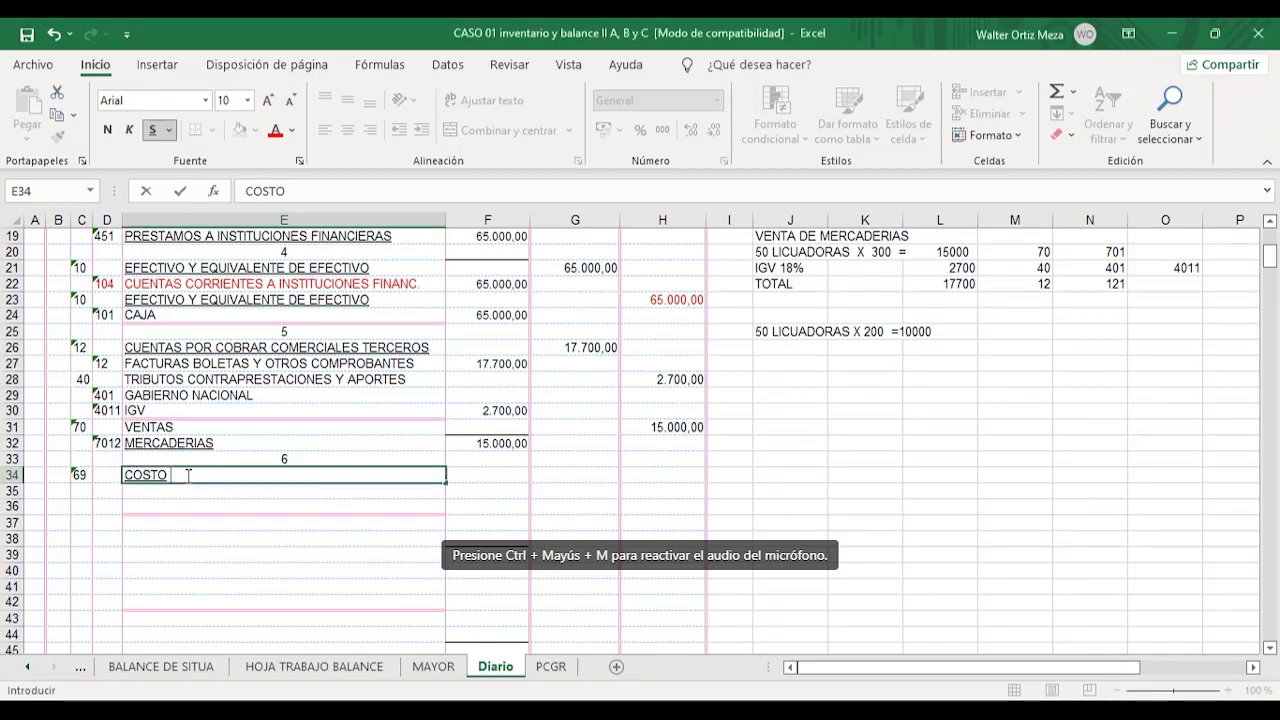
pyautogui.write('DE')
pyautogui.write(' VENTAS')
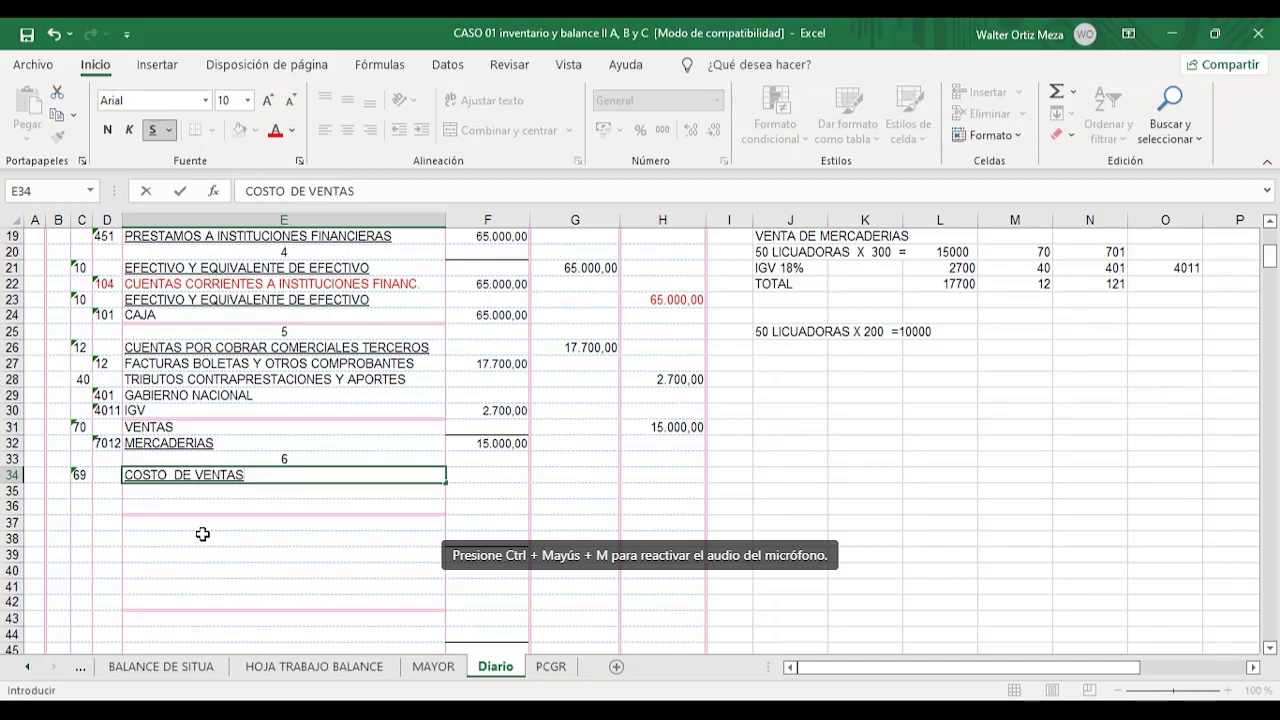
pyautogui.press('Tab')
pyautogui.press('Tab')
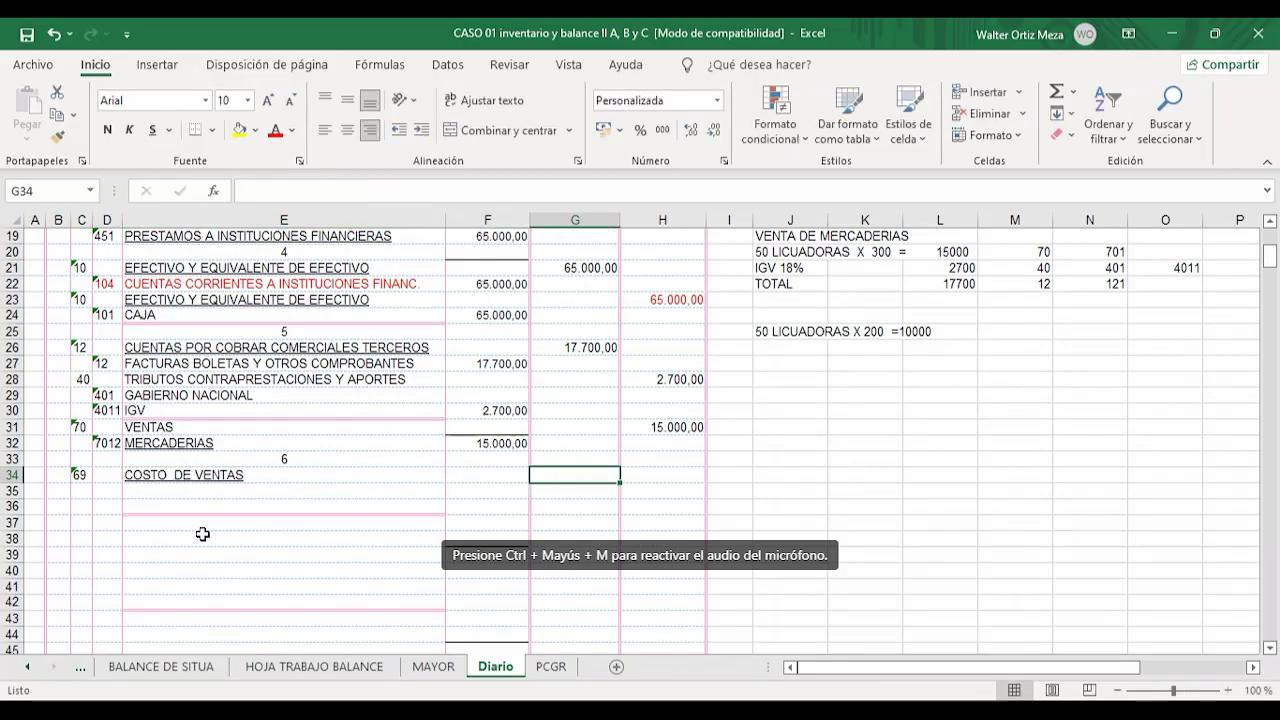
pyautogui.write('10000')
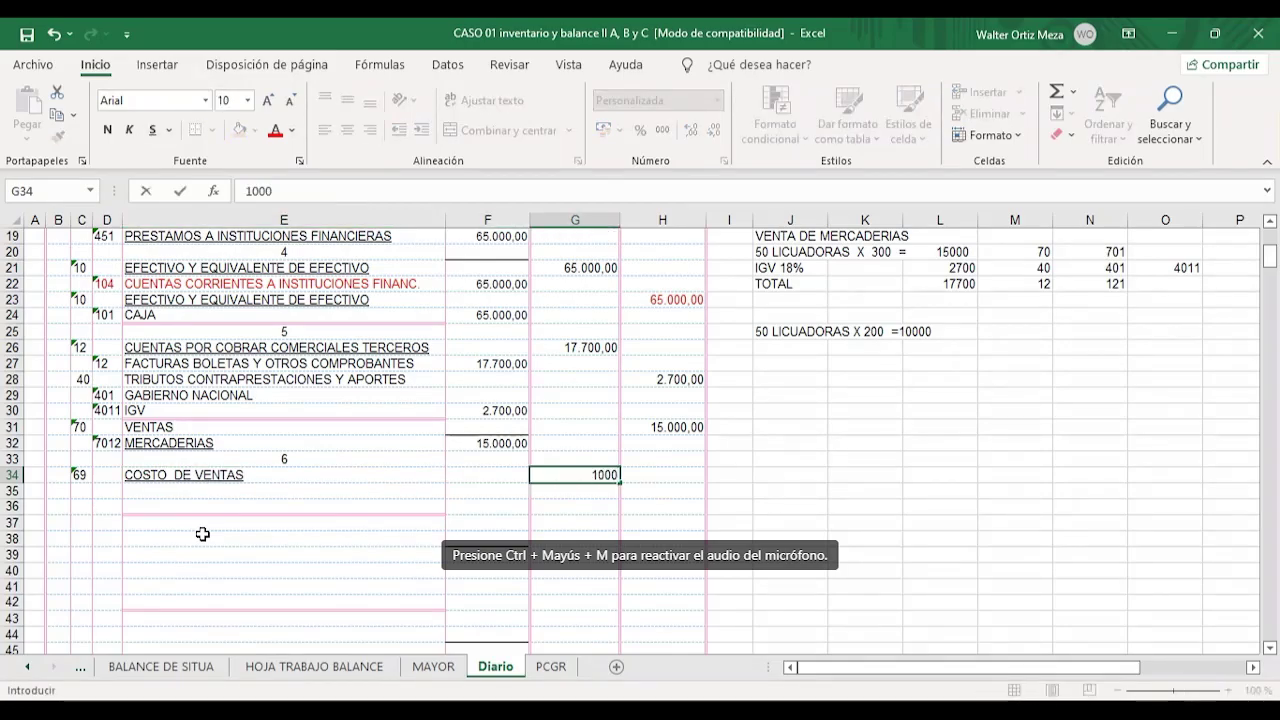
pyautogui.press('Return')
pyautogui.press('Left')
pyautogui.press('Left')
pyautogui.press('Left')
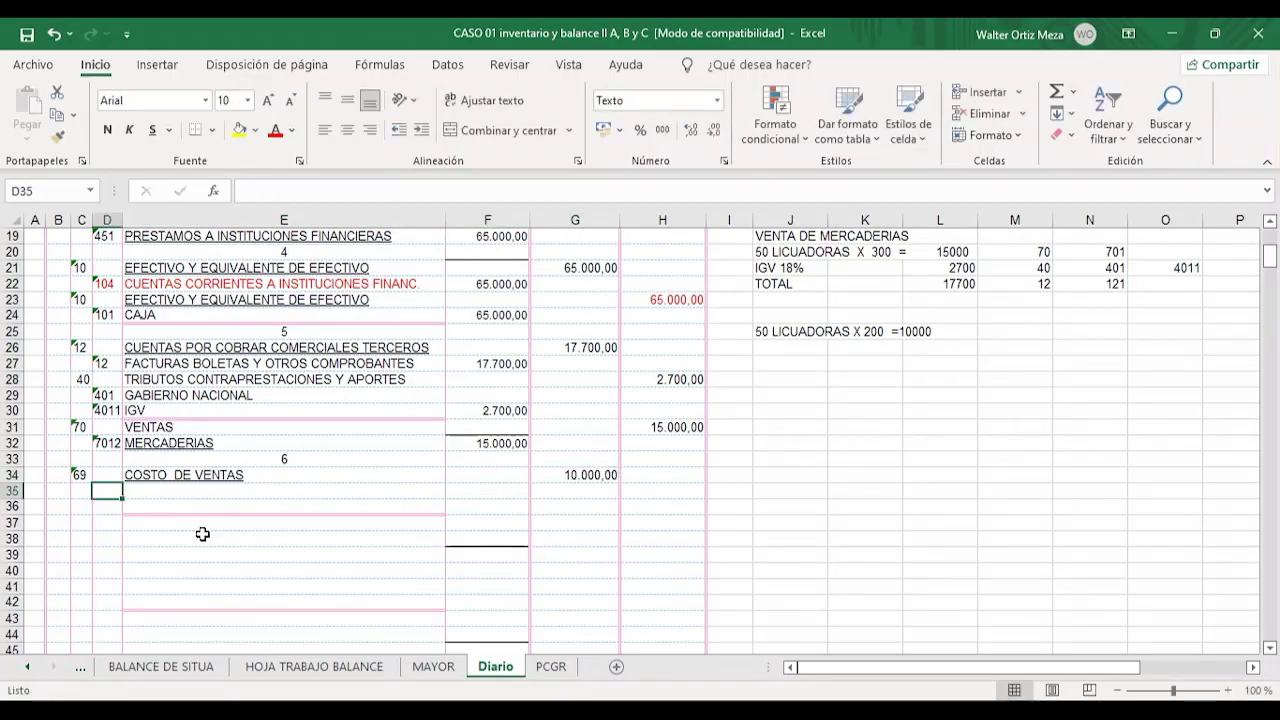
# - Add subaccount 691 MERCADERIAS with a partial amount of 10000 on row 35
pyautogui.write('691')
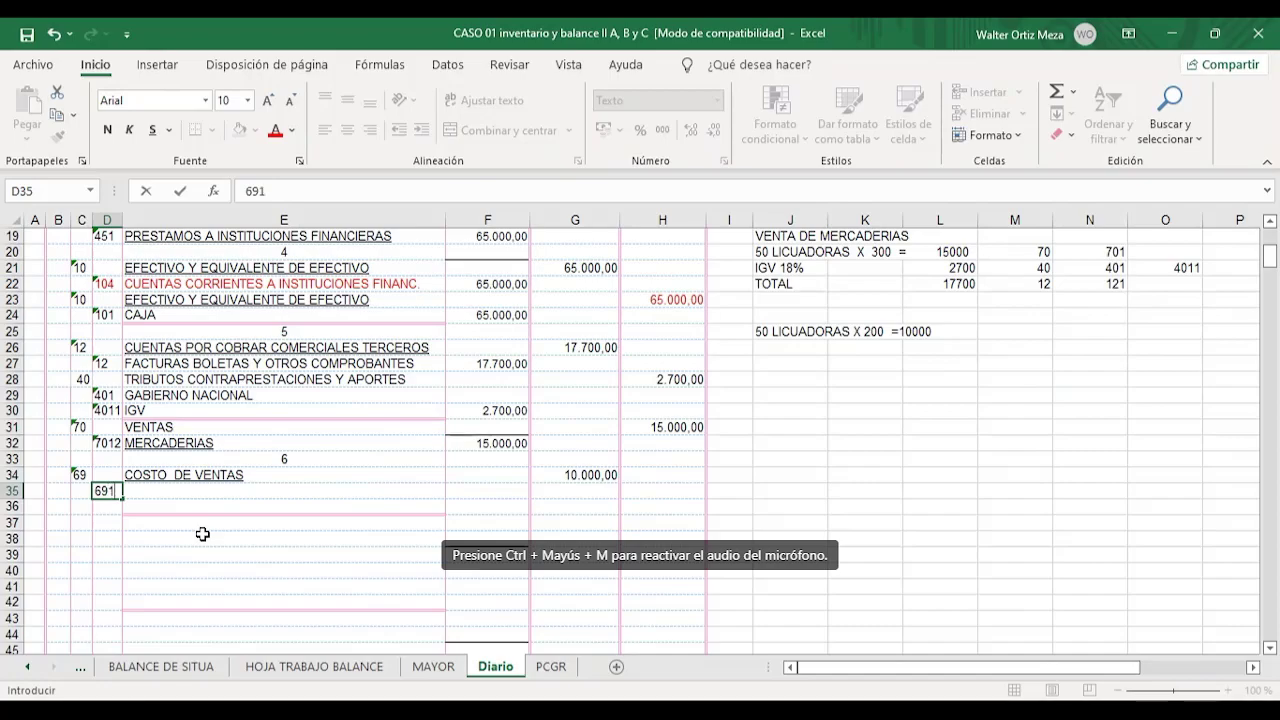
pyautogui.press('Tab')
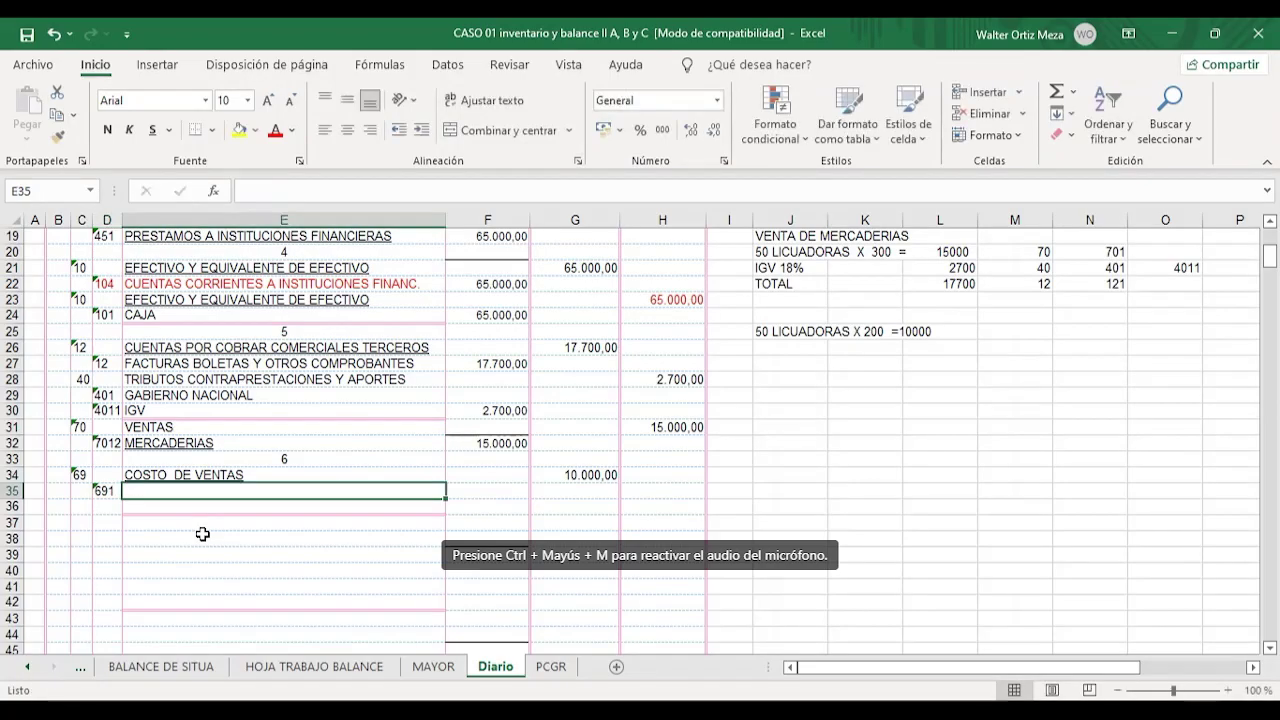
pyautogui.write('MERCA')
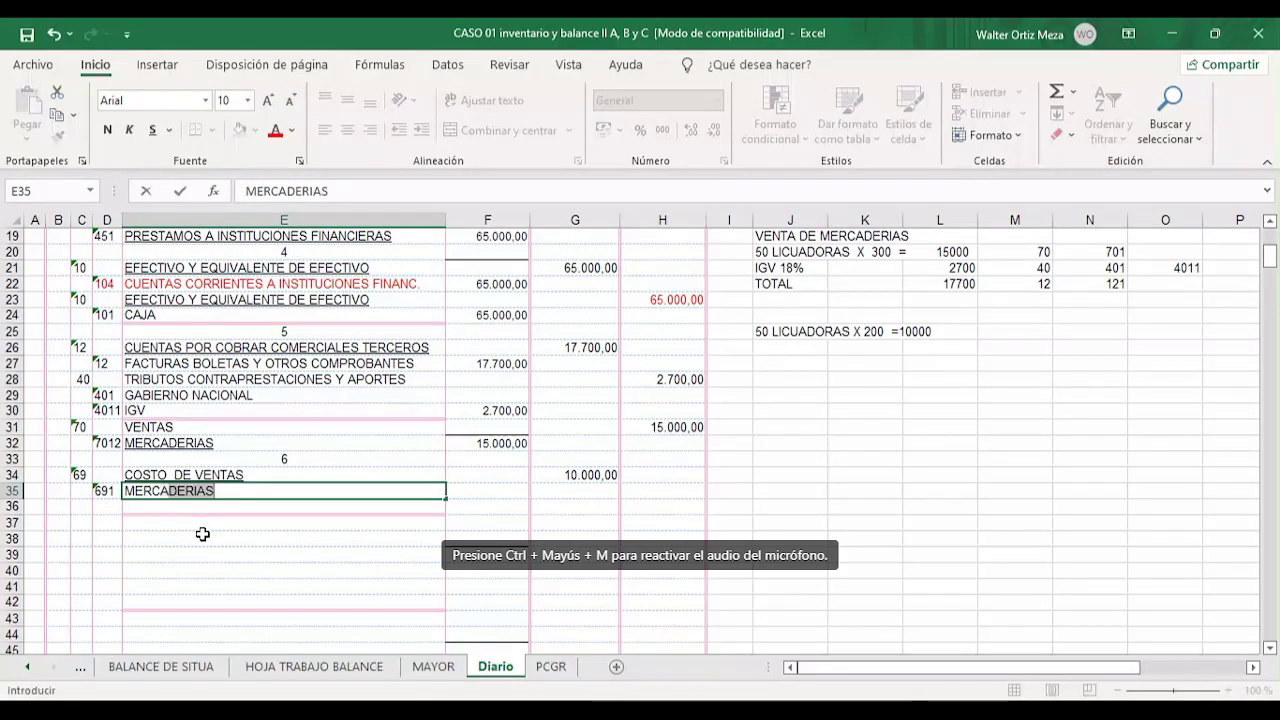
pyautogui.write('DERIAS')
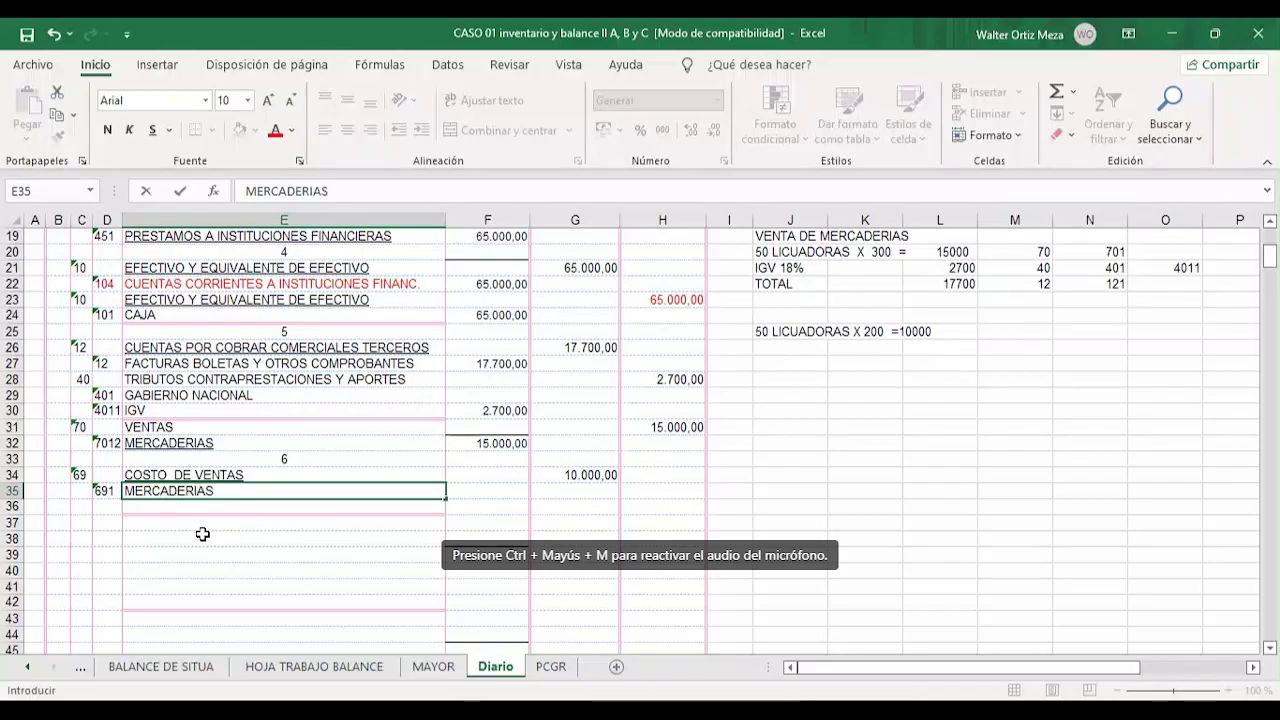
pyautogui.press('Tab')
pyautogui.write('1')
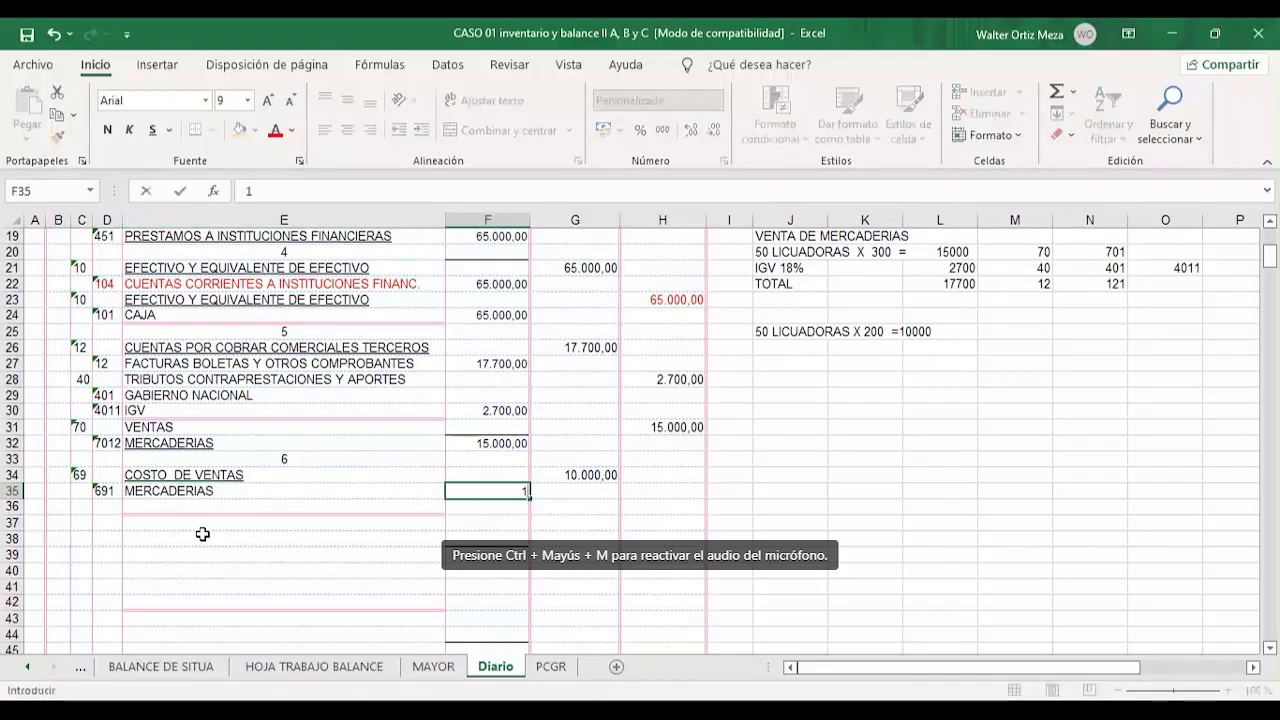
pyautogui.write('0000')
pyautogui.press('Return')
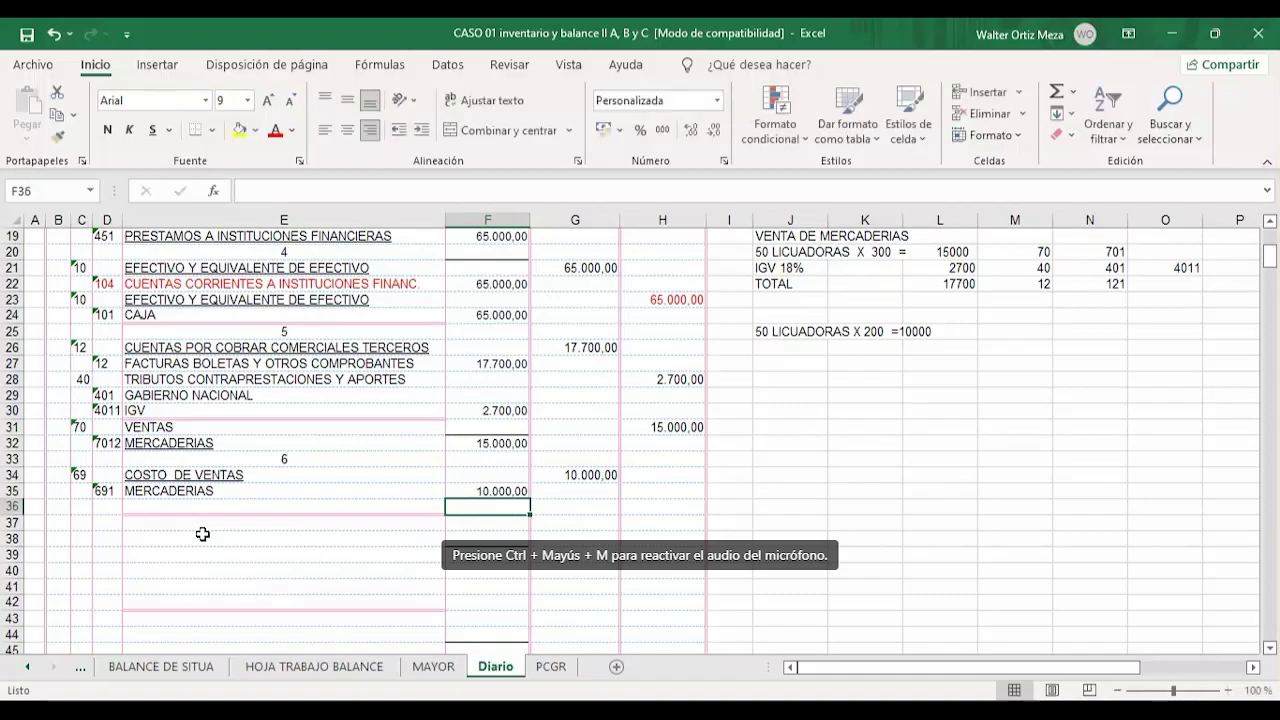
pyautogui.press('Left')
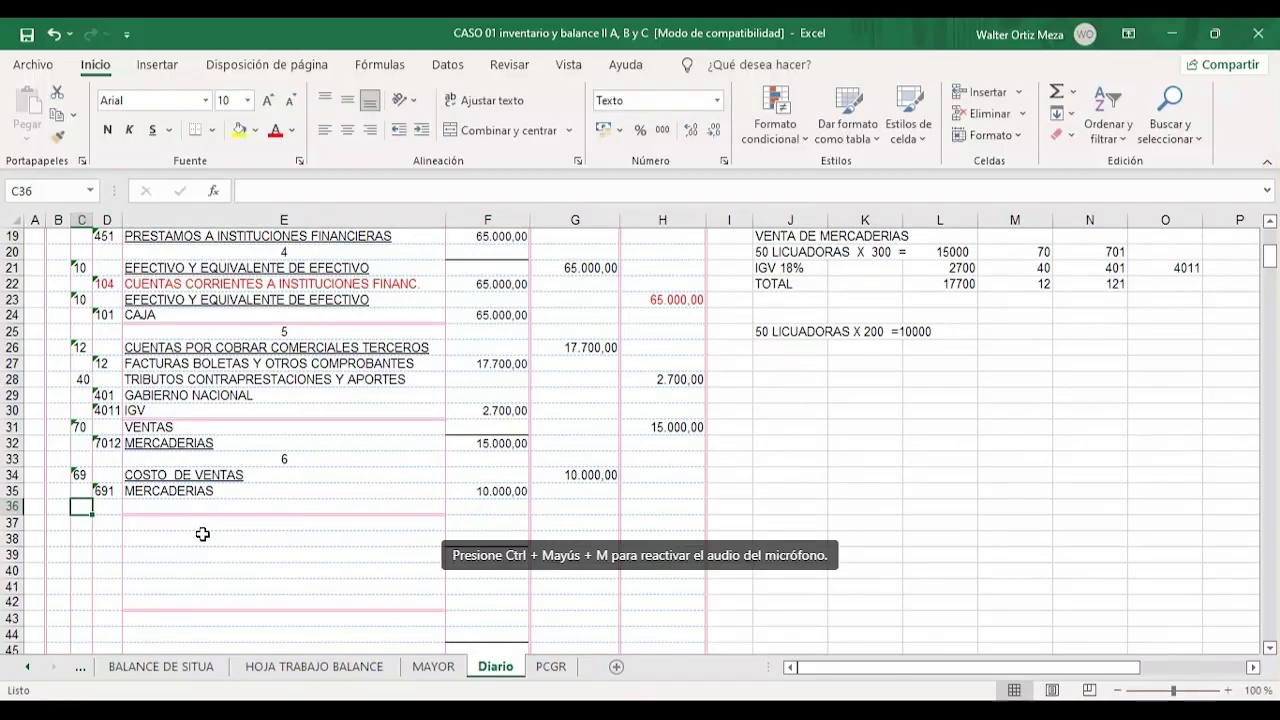
# - Credit account 20 MERCADERIAS for 10.000 on row 36
pyautogui.write('20')
pyautogui.press('Tab')
pyautogui.press('Tab')
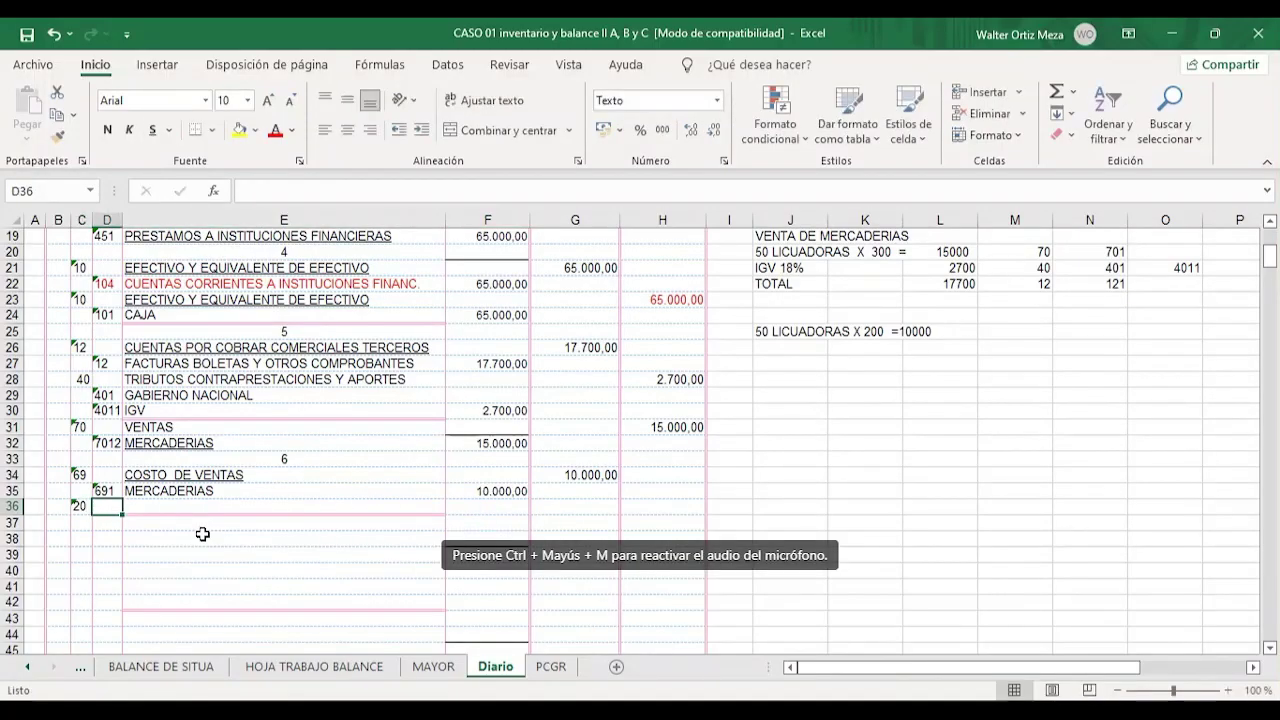
pyautogui.write('MERCAS')
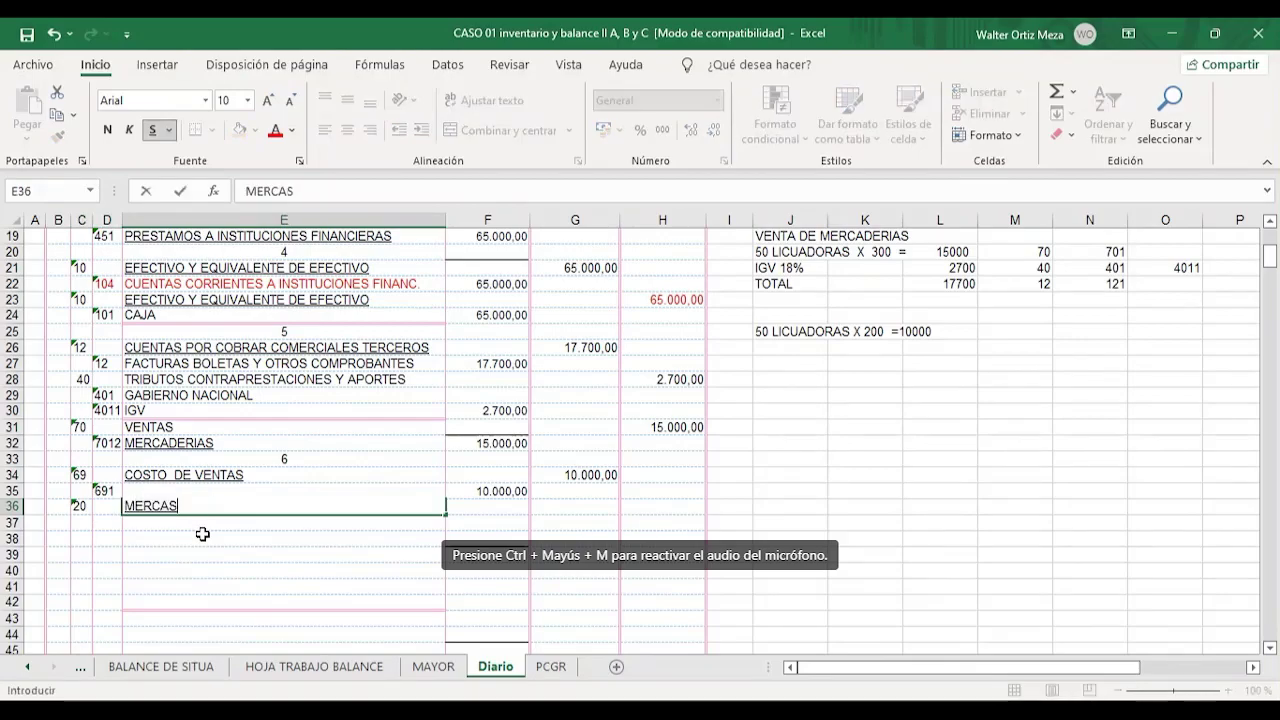
pyautogui.write('EIAS')
pyautogui.press('BackSpace')
pyautogui.press('BackSpace')
pyautogui.press('BackSpace')
pyautogui.press('BackSpace')
pyautogui.write('DERR')
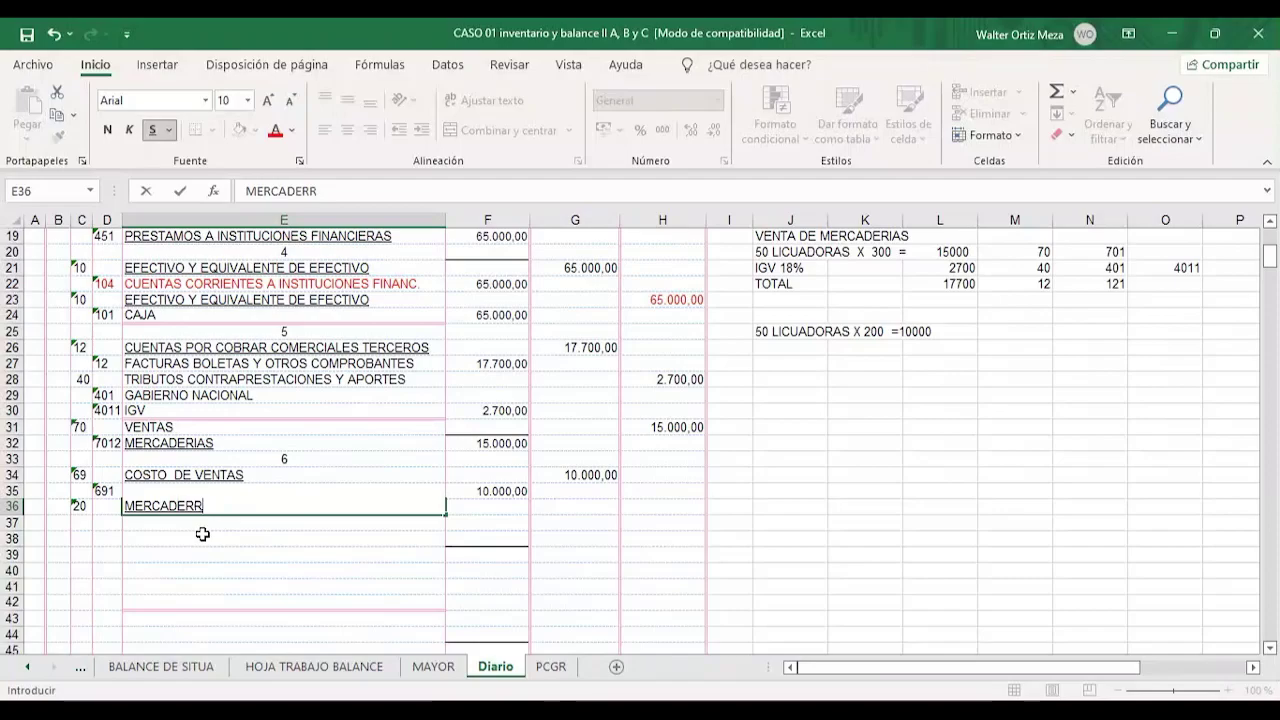
pyautogui.press('BackSpace')
pyautogui.press('BackSpace')
pyautogui.press('BackSpace')
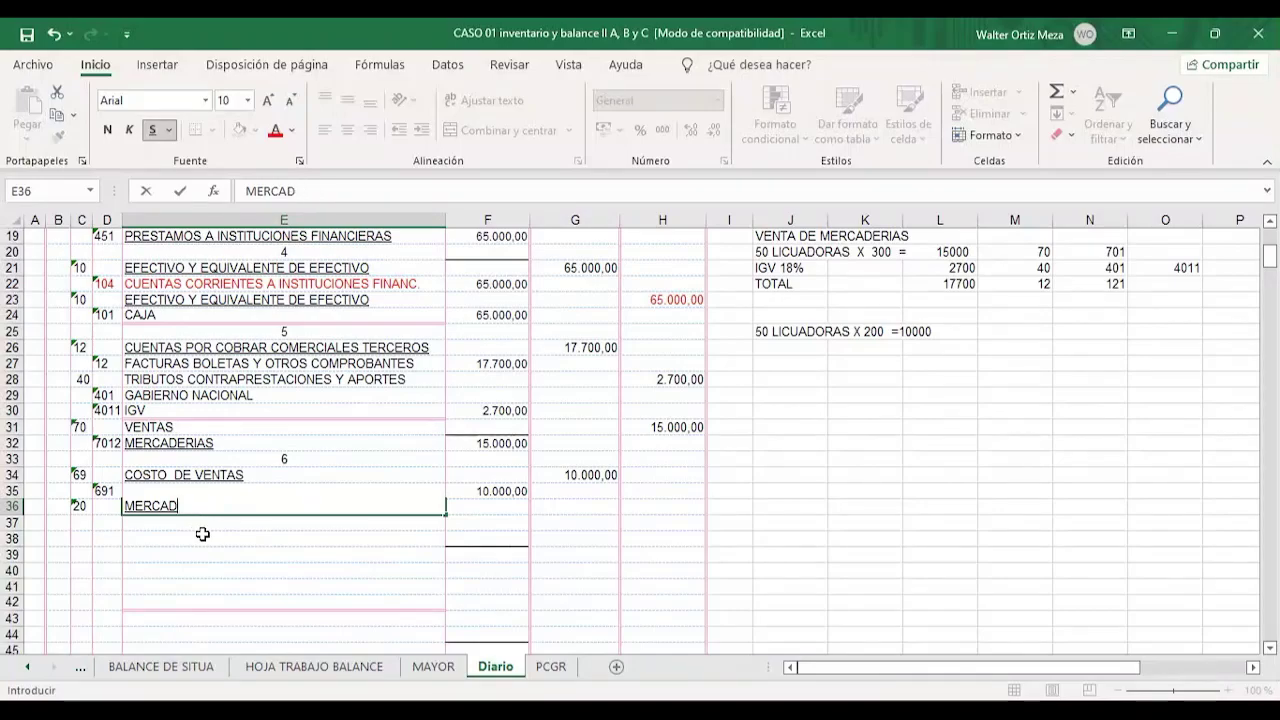
pyautogui.write('ERIAS')
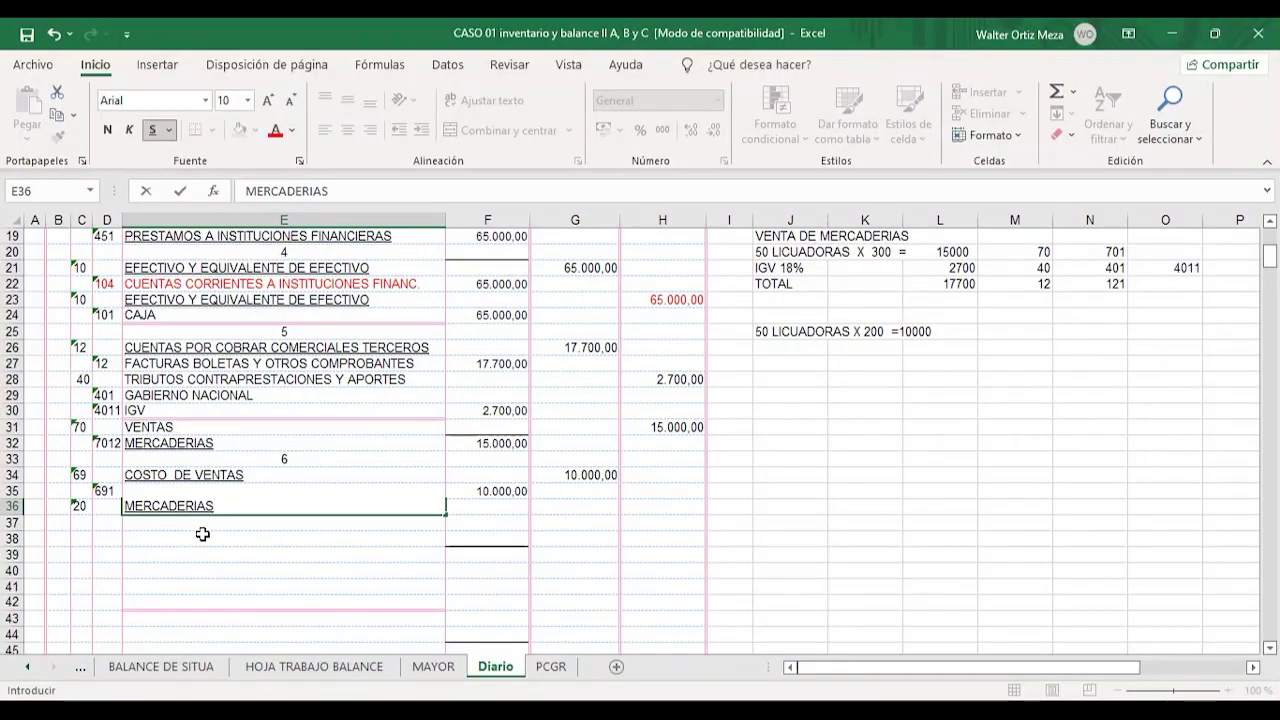
pyautogui.press('Right')
pyautogui.press('Right')
pyautogui.press('Right')
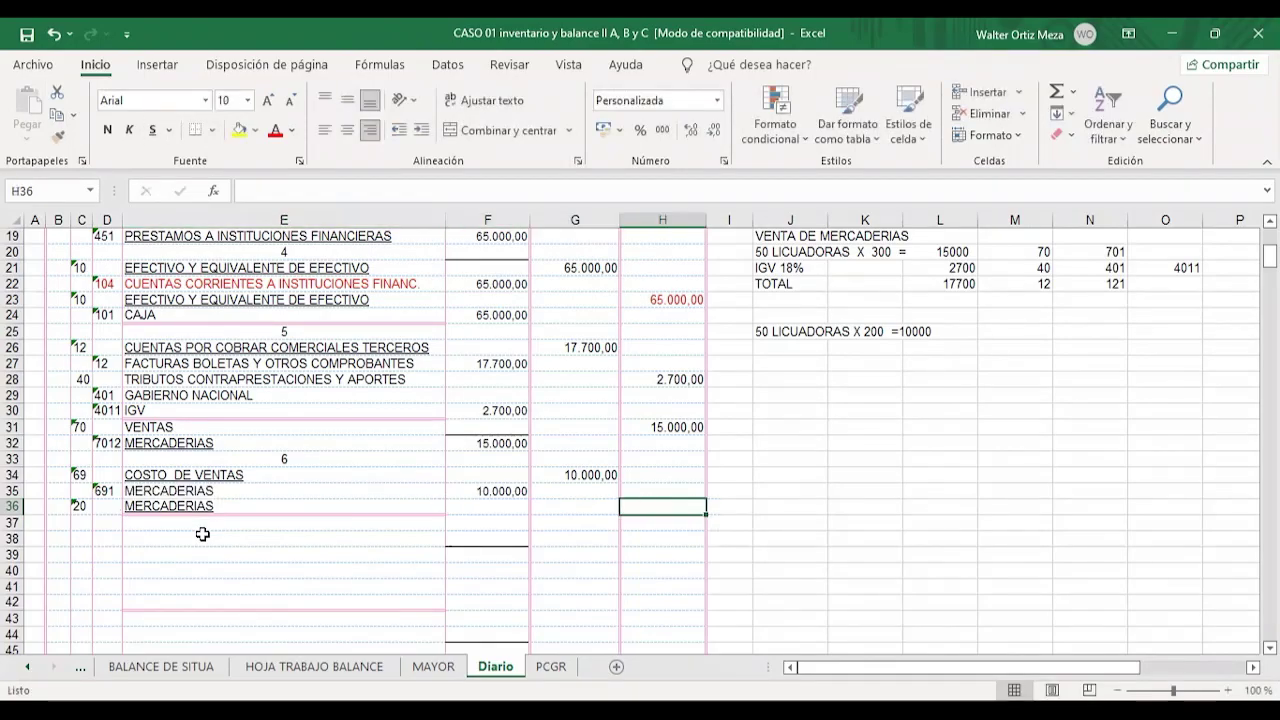
pyautogui.write('10.000')
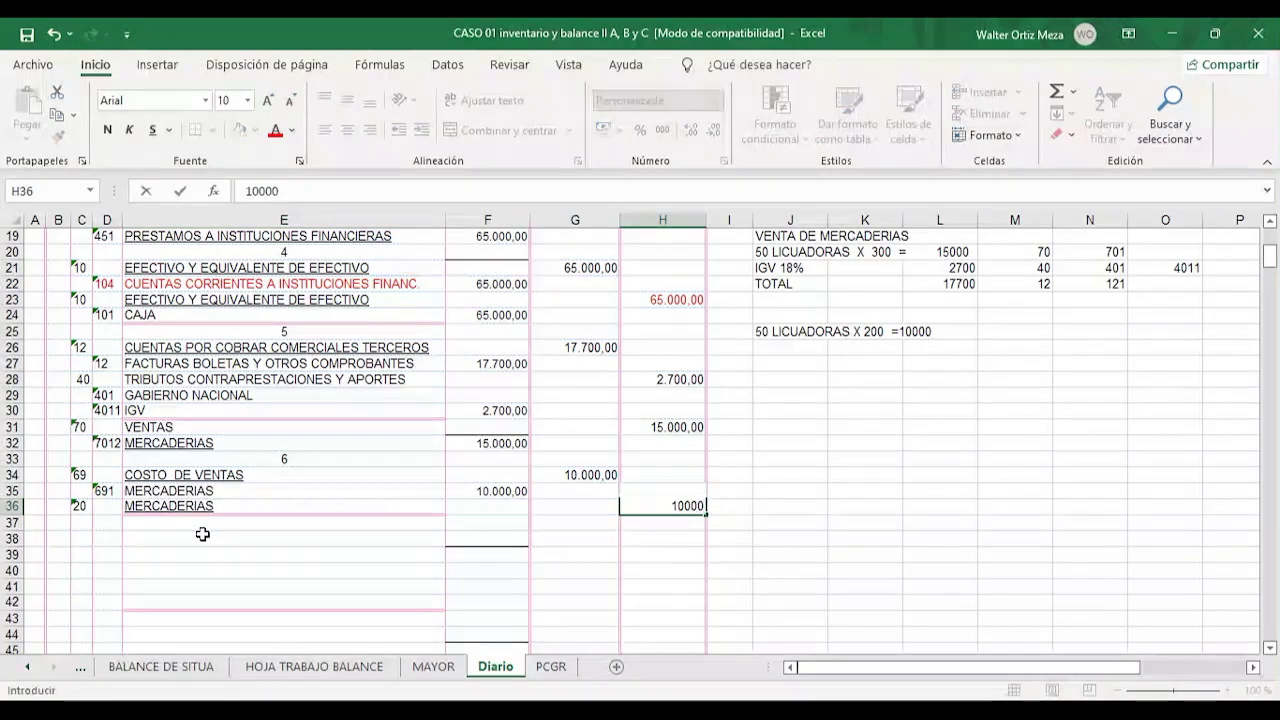
pyautogui.press('Return')
pyautogui.press('Left')
pyautogui.press('Left')
pyautogui.press('Left')
pyautogui.press('Left')
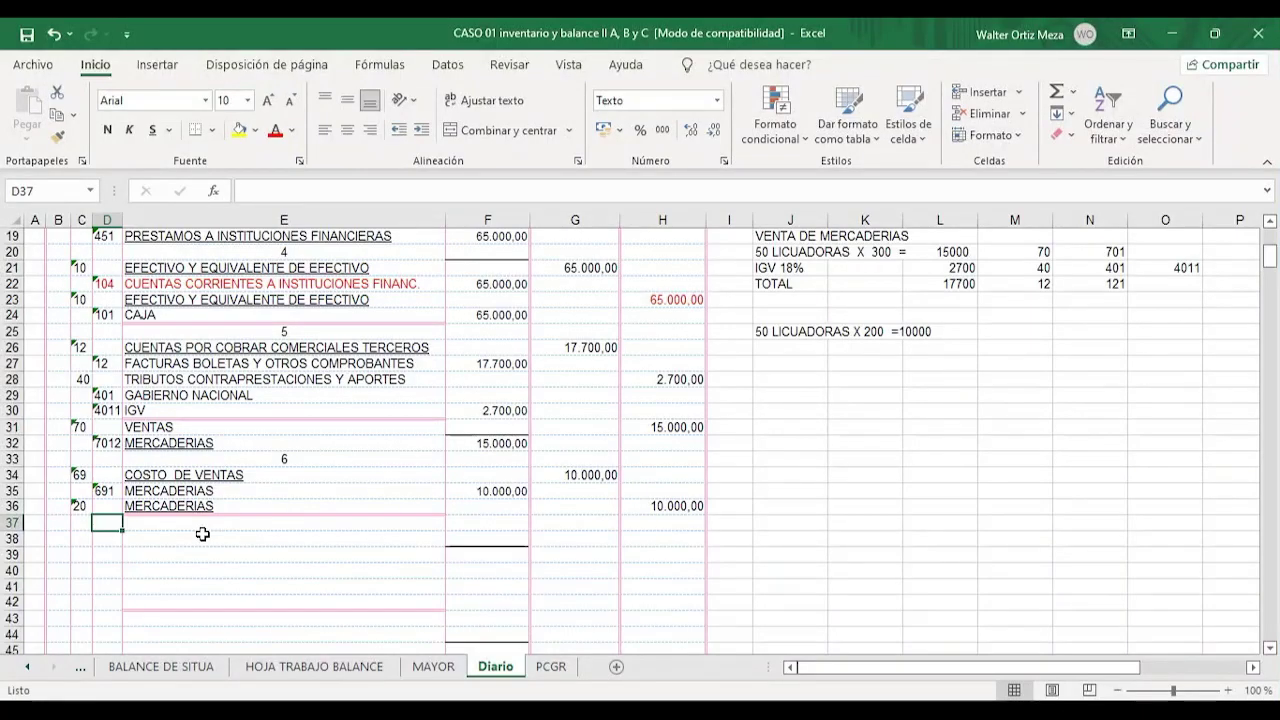
# - Add subaccount 201 MERCADERIAS with 10000 on row 37 and left-align its name
pyautogui.write('201')
pyautogui.press('Tab')
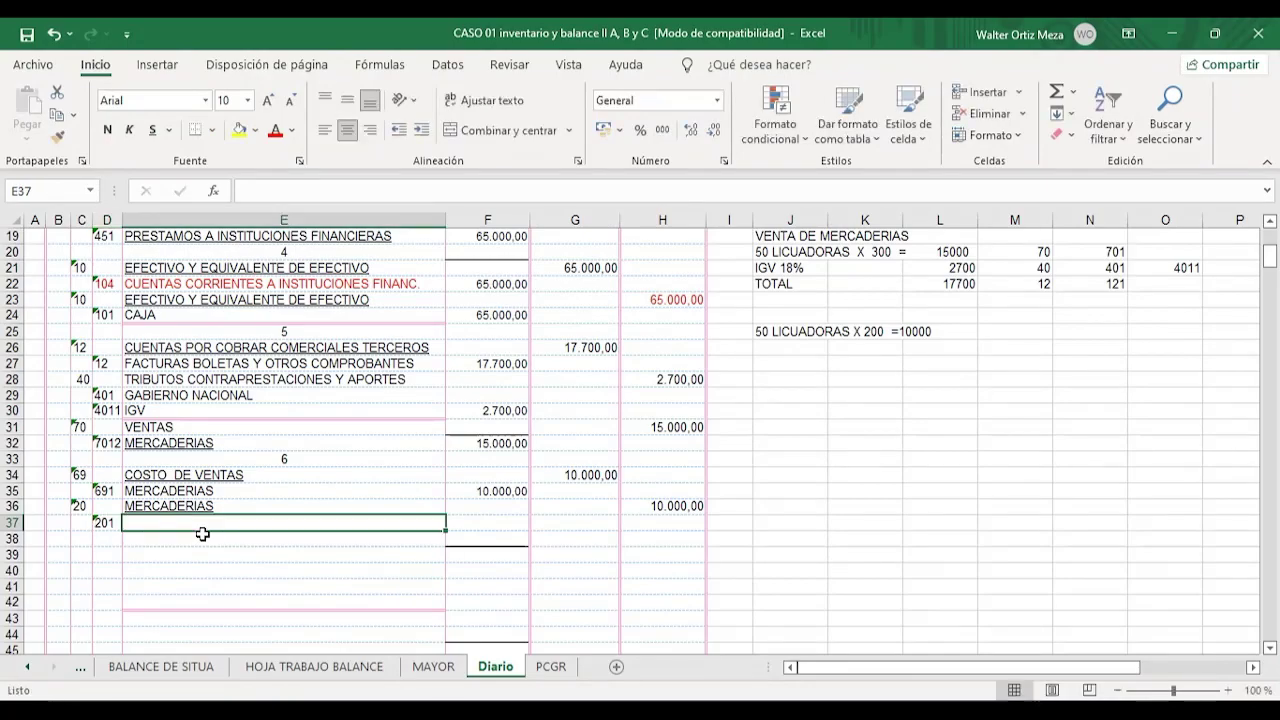
pyautogui.write('MERCADERIAS')
pyautogui.hotkey('shift', 'Home')
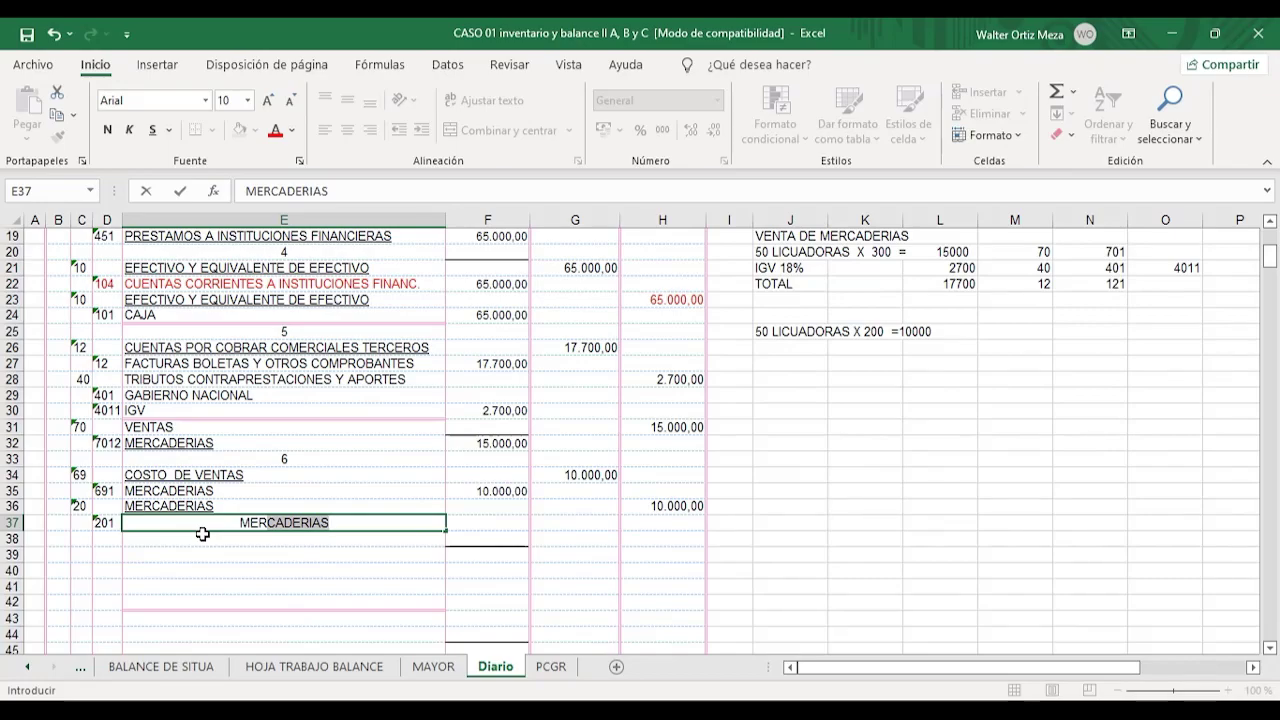
pyautogui.press('Tab')
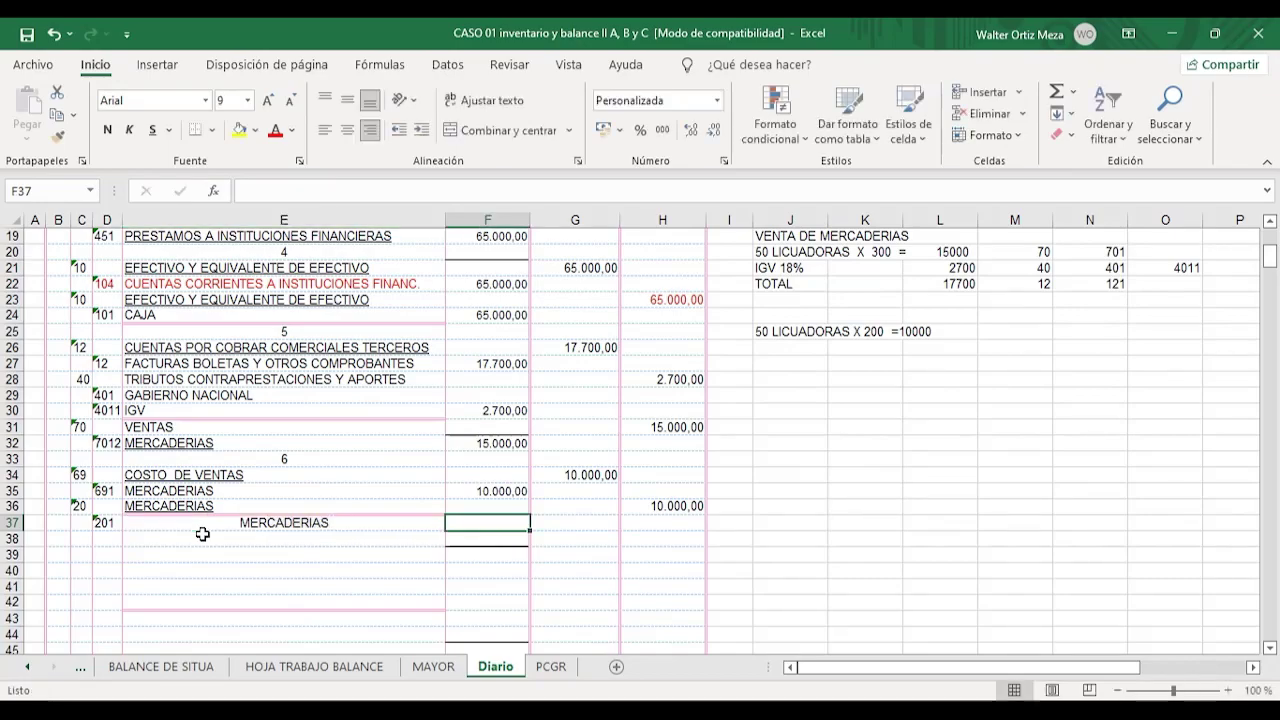
pyautogui.write('10000')
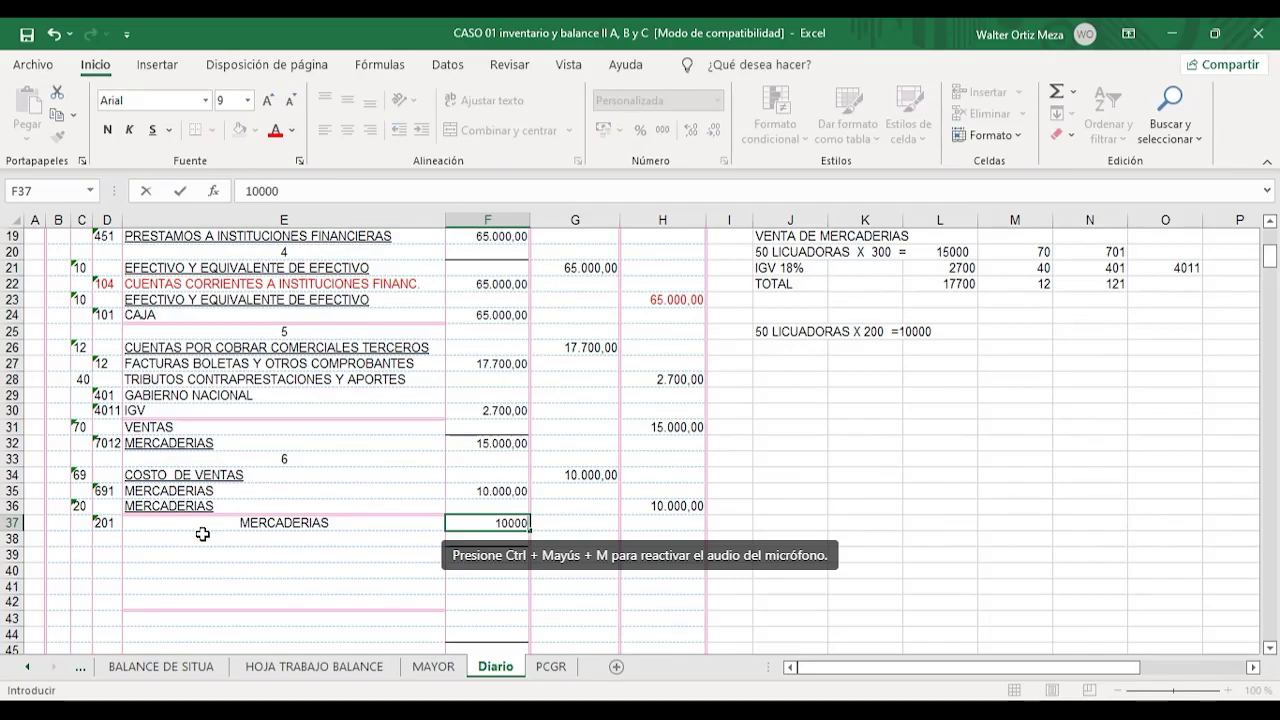
pyautogui.click(785, 571)
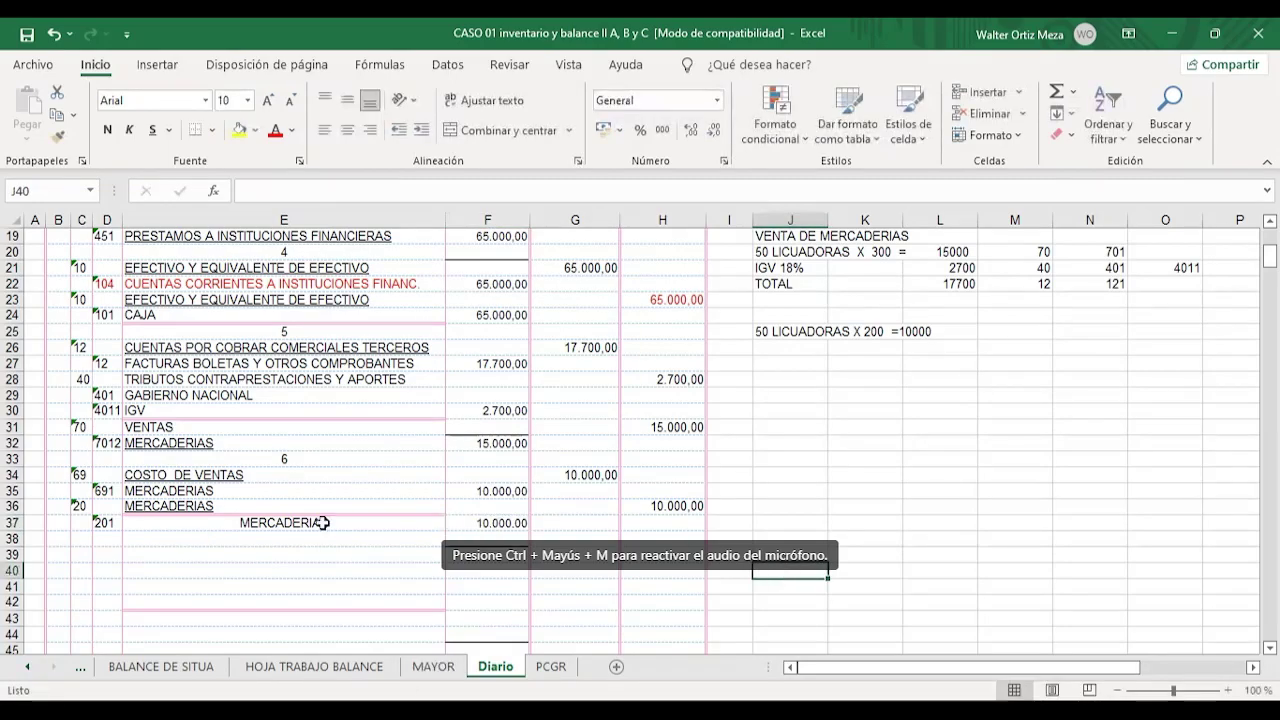
pyautogui.click(288, 525)
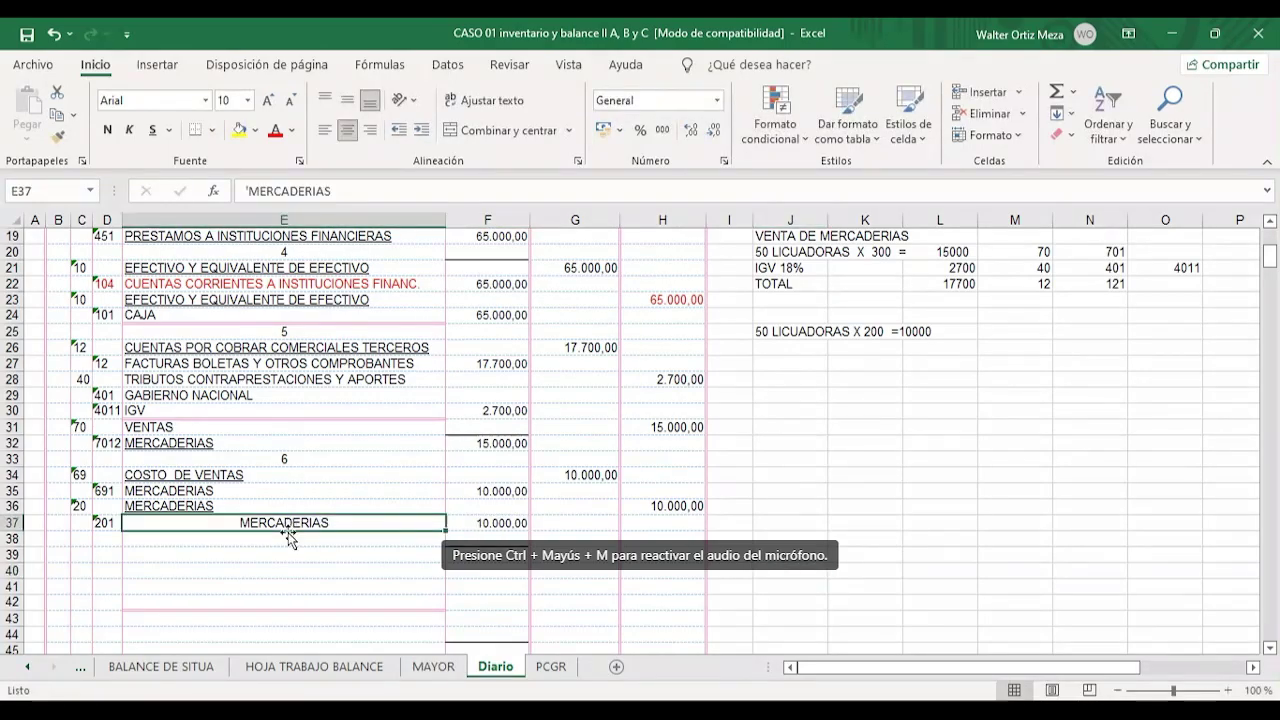
pyautogui.click(323, 133)
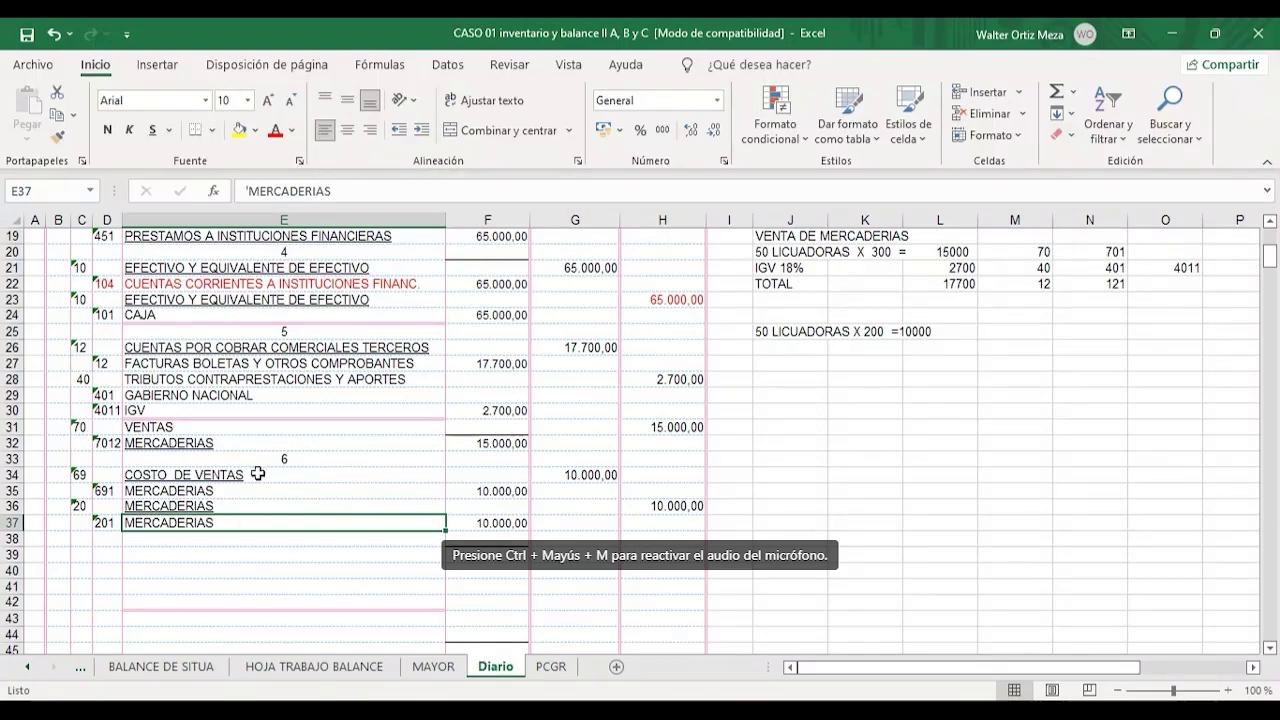
pyautogui.click(273, 540)
# - Enter entry number 7 in E38 below entry 6 and centre it
pyautogui.write('7')
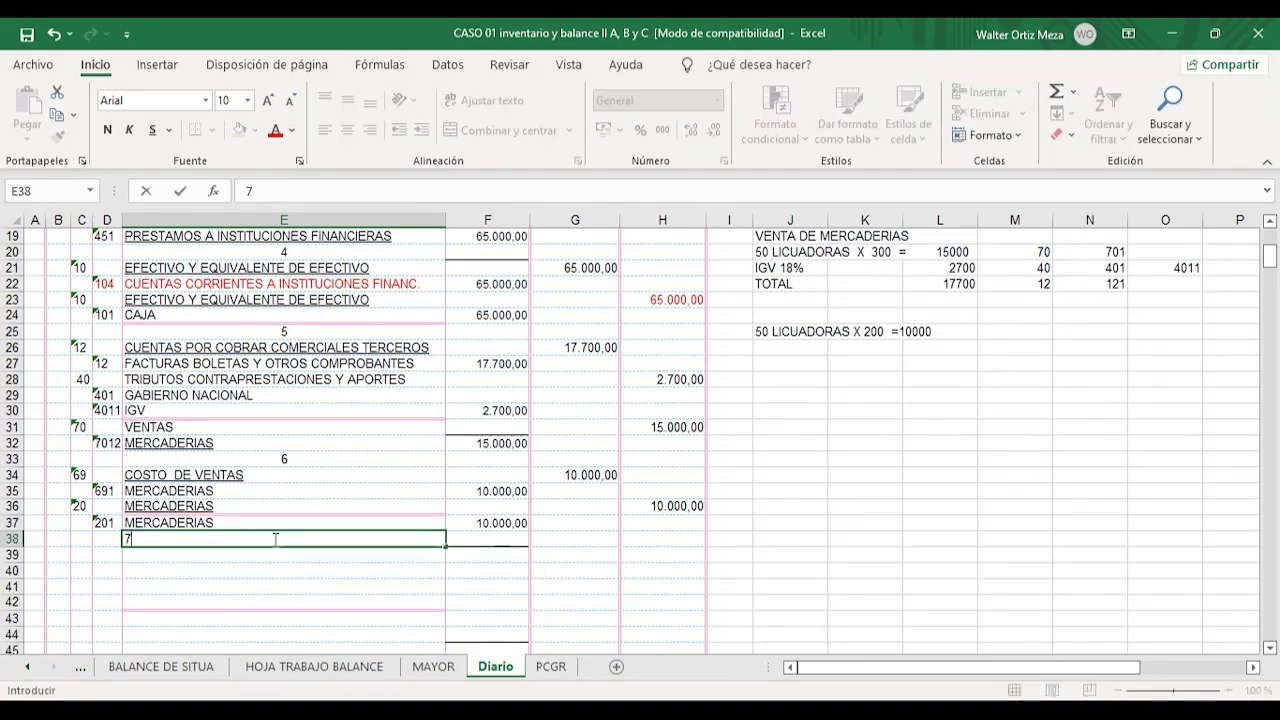
pyautogui.click(316, 588)
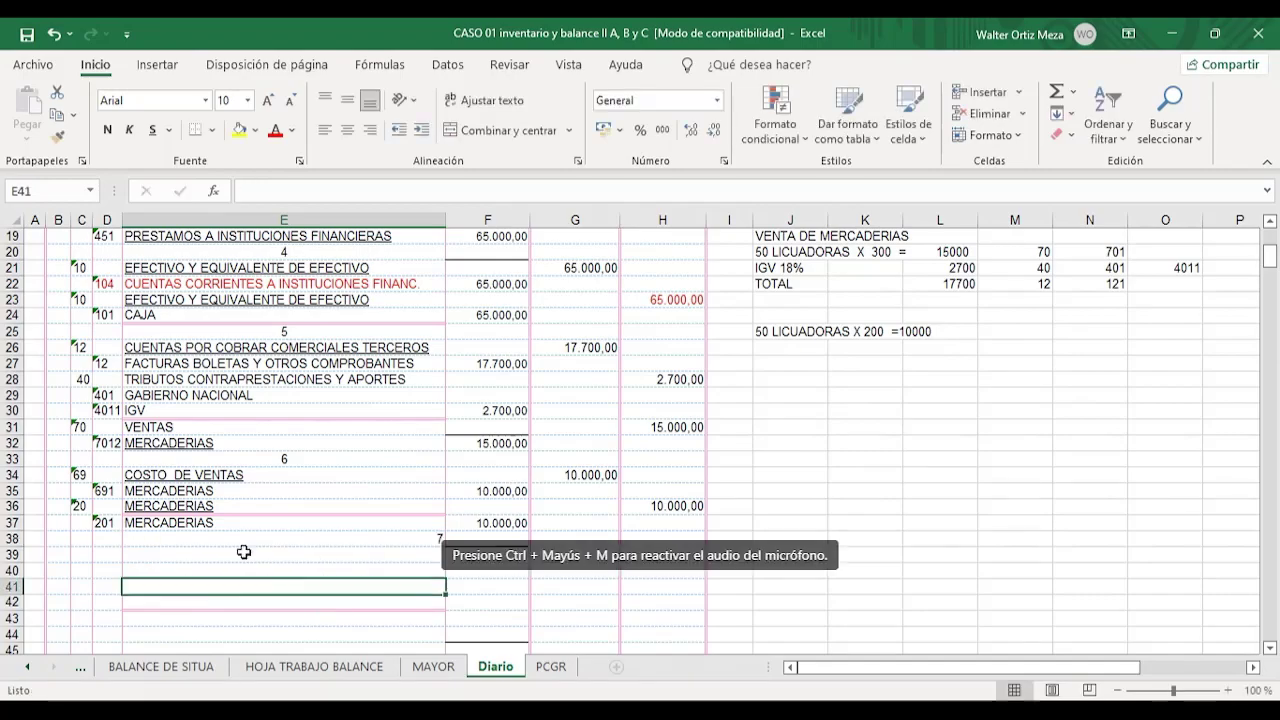
pyautogui.click(368, 537)
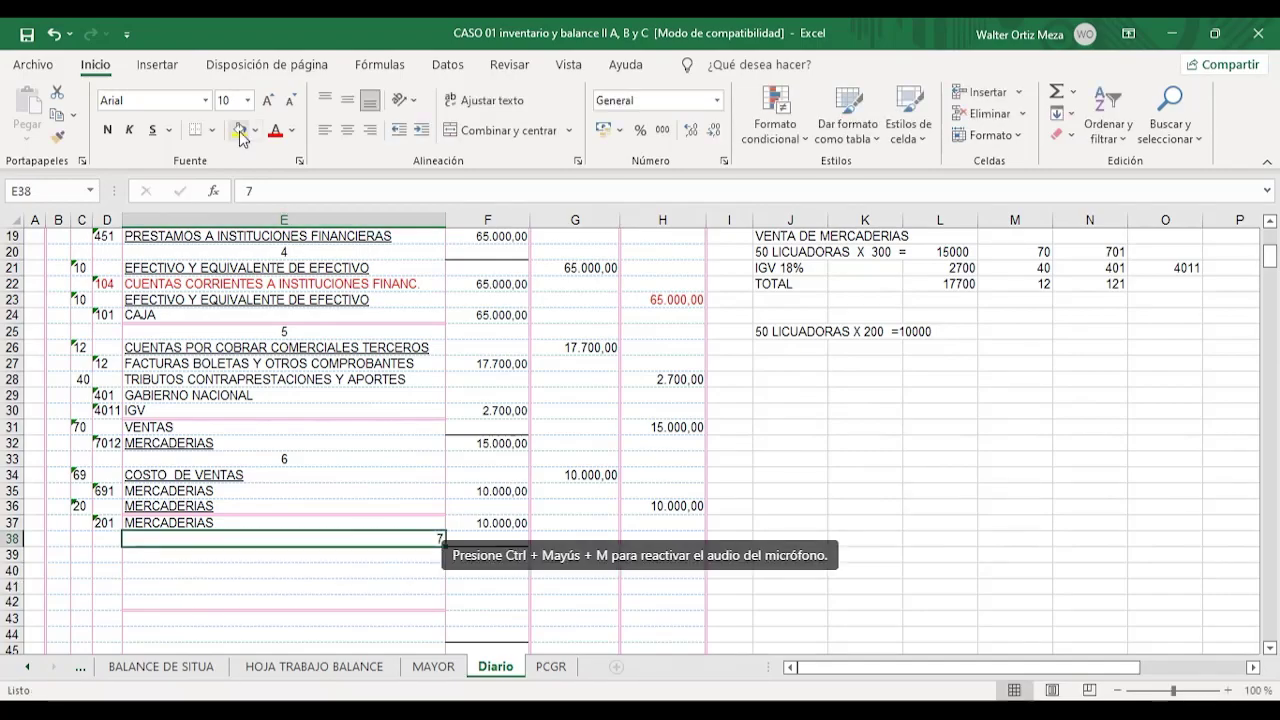
pyautogui.click(340, 138)
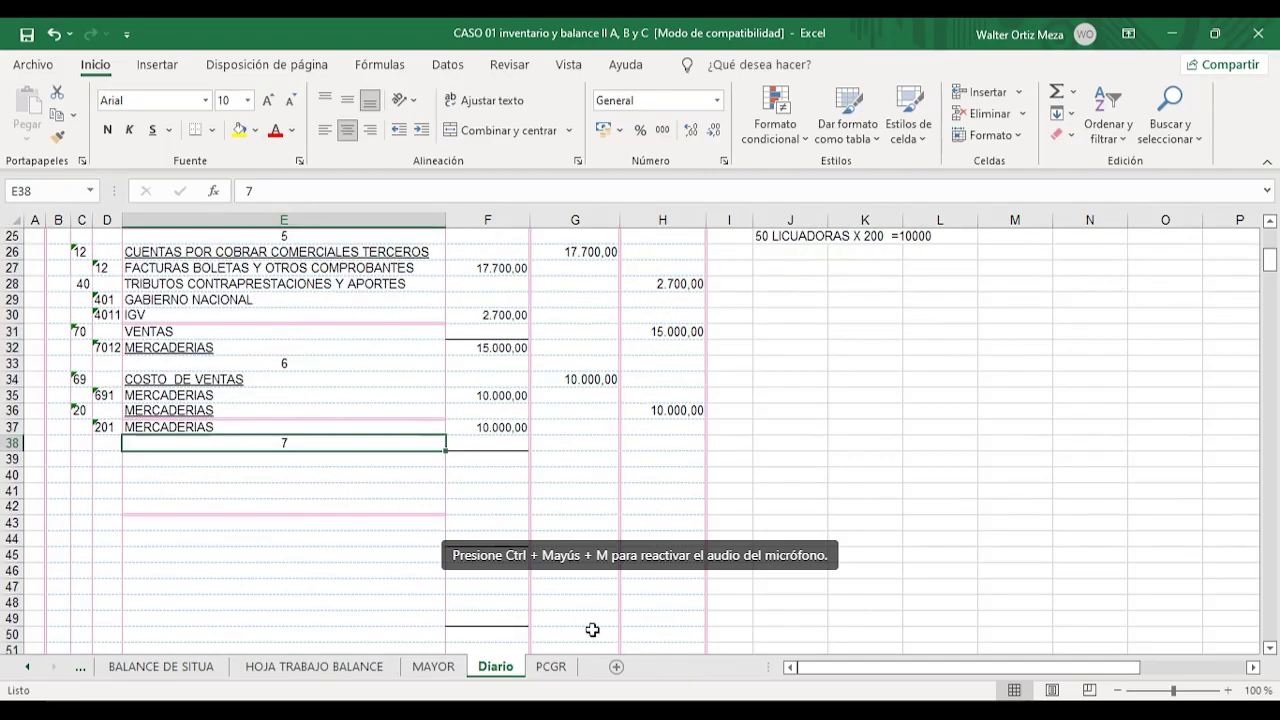
pyautogui.scroll(-2, 591, 629)
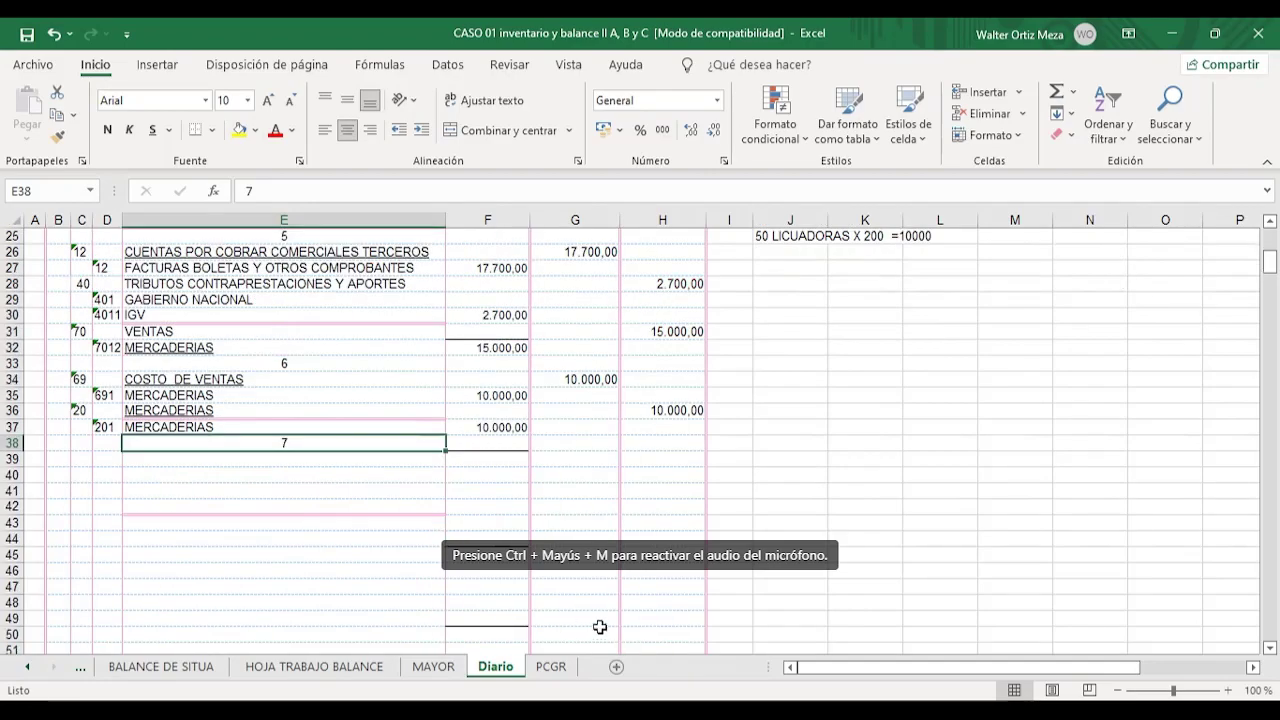
pyautogui.click(82, 463)
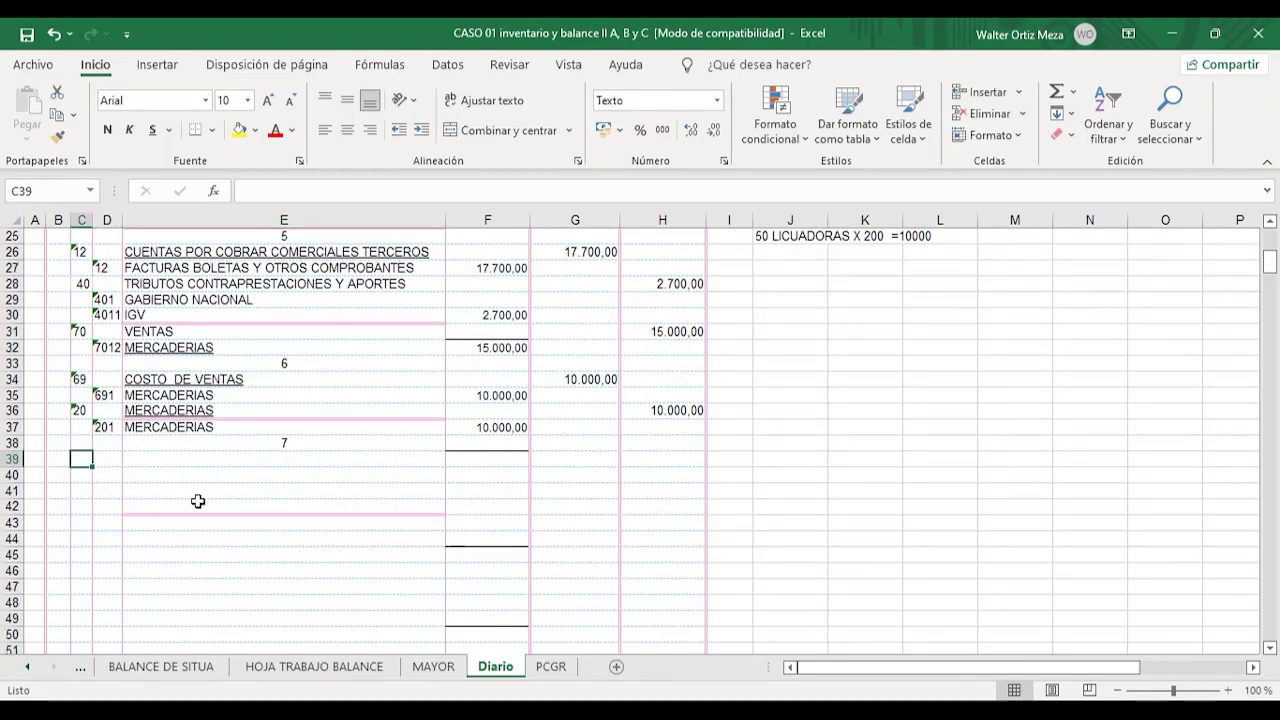
# - Debit account 61 VARIACION DE EXISTENCIAS for 10000 on row 39
pyautogui.write('625')
pyautogui.press('BackSpace')
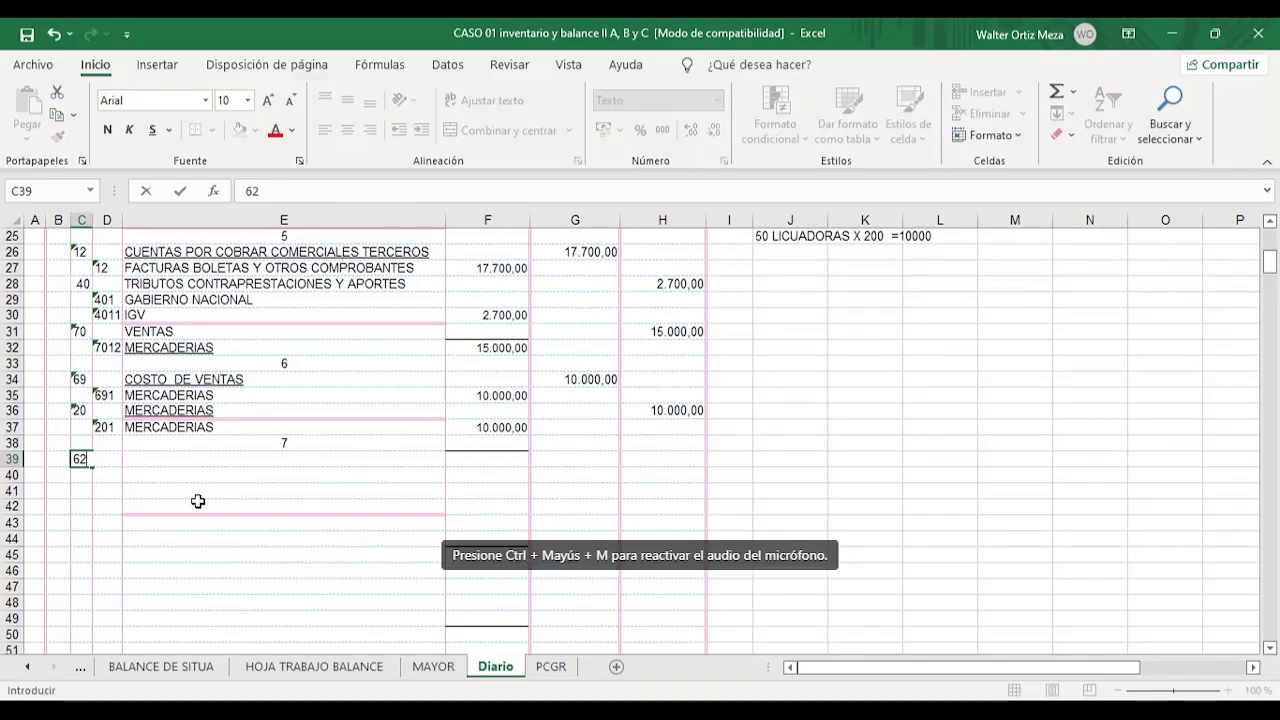
pyautogui.press('BackSpace')
pyautogui.write('1')
pyautogui.press('Tab')
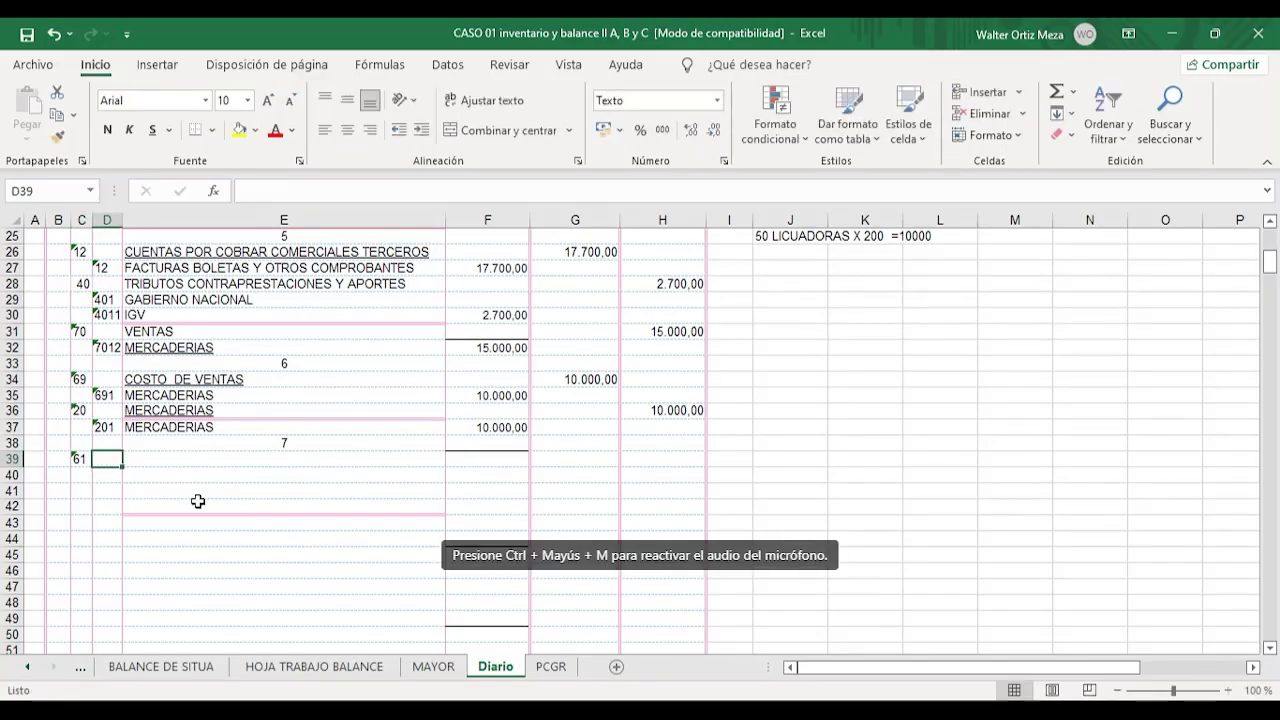
pyautogui.press('Tab')
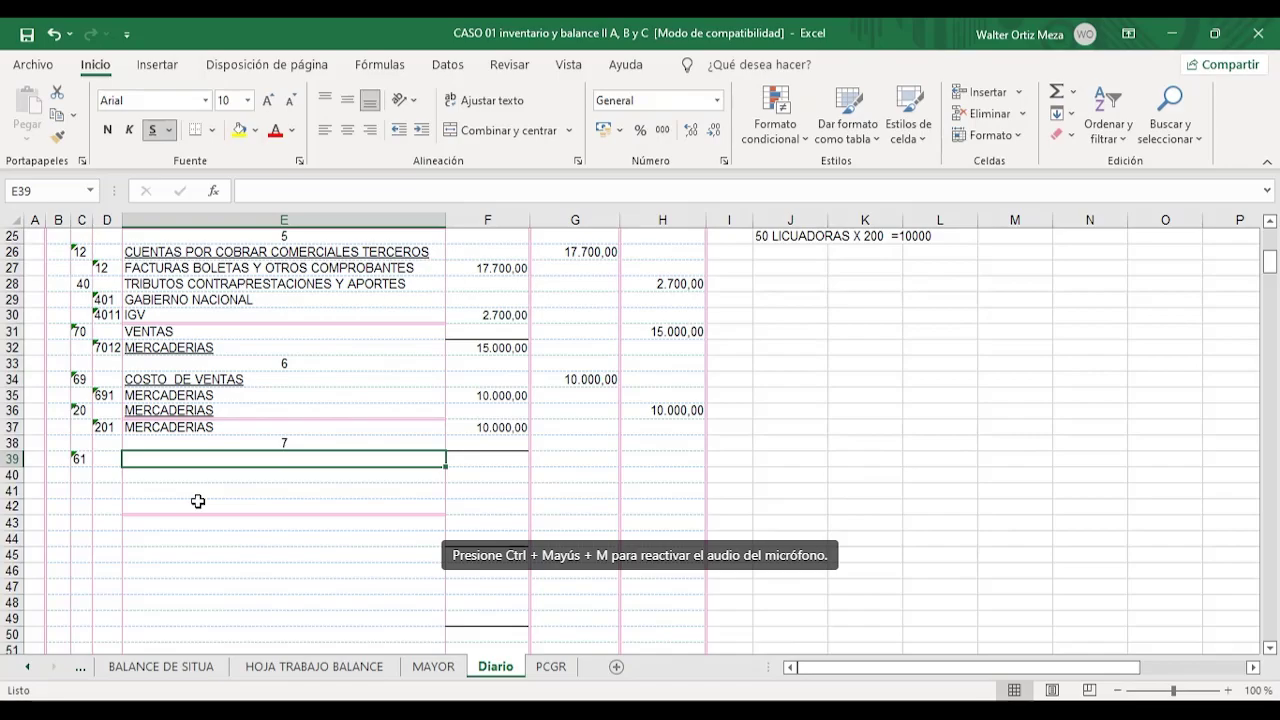
pyautogui.write('VARIACION ')
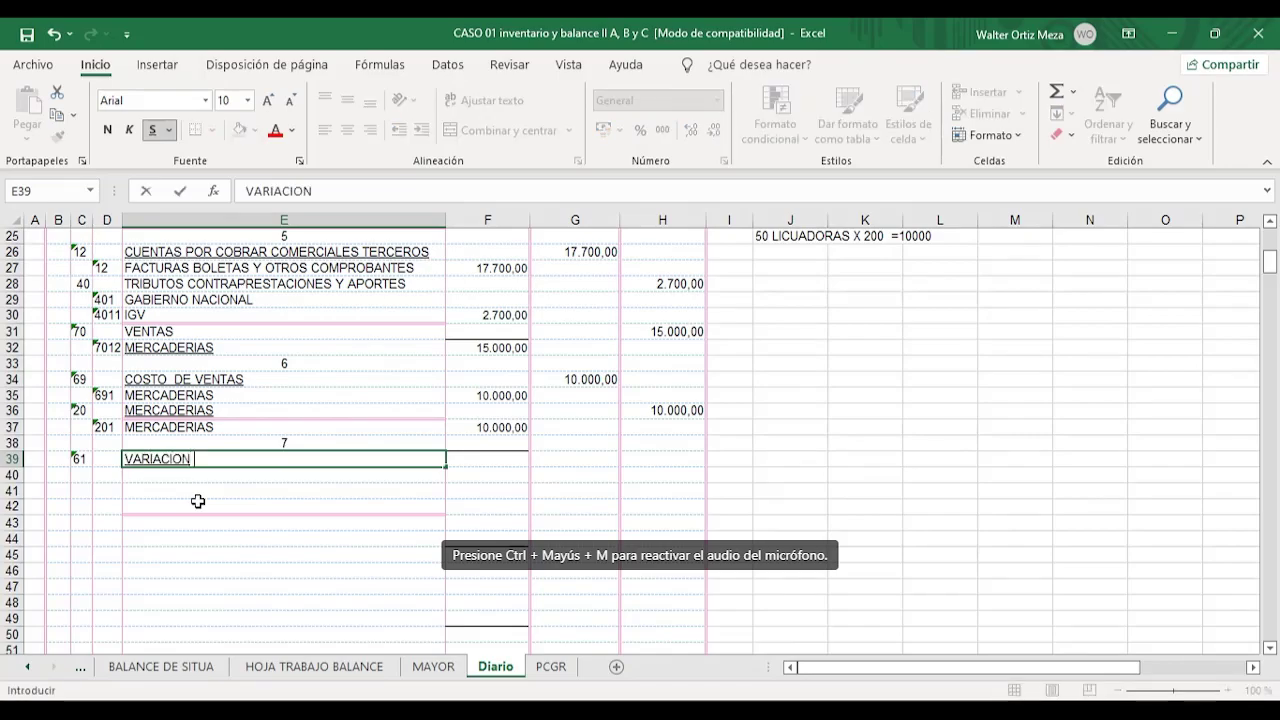
pyautogui.write('DE EXIS')
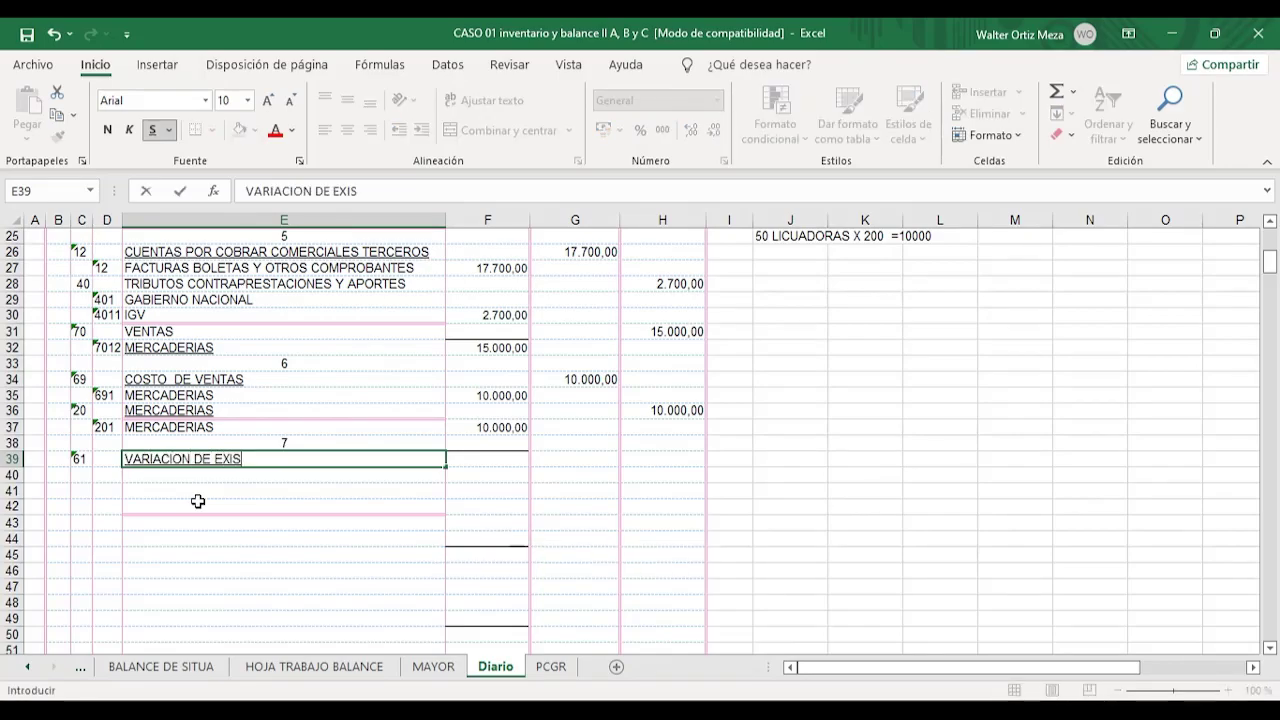
pyautogui.write('TENCIAS')
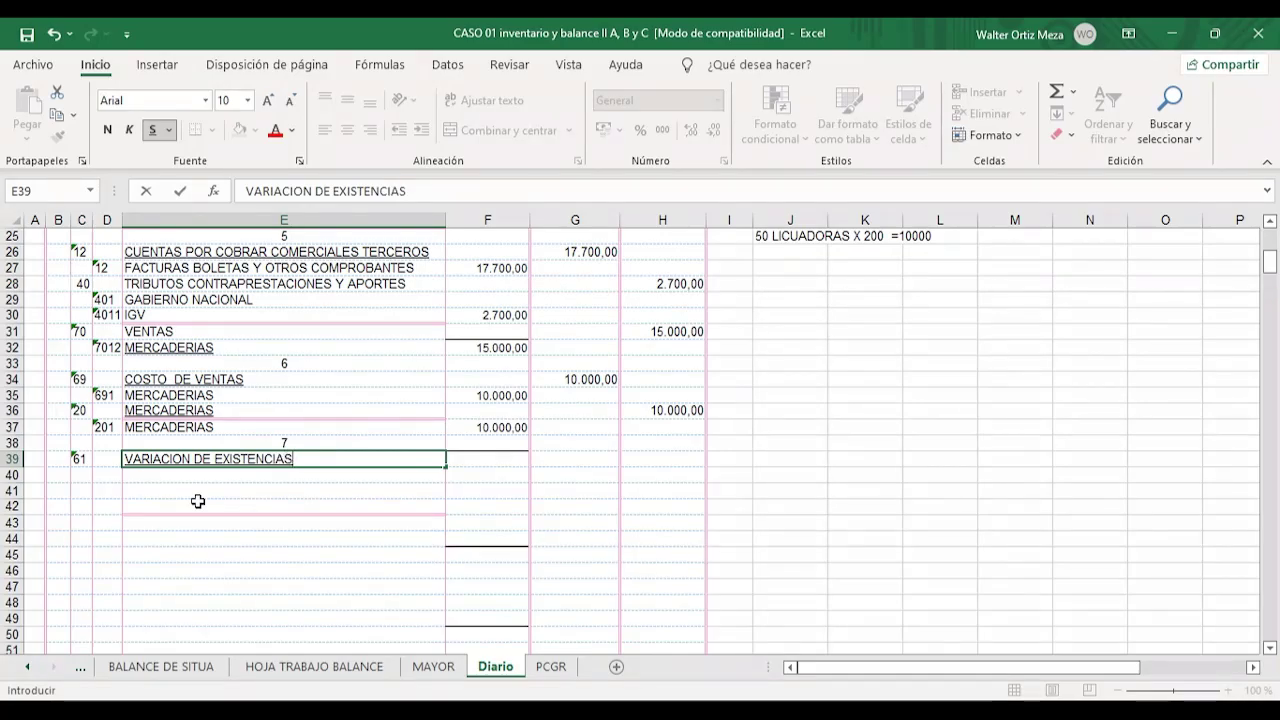
pyautogui.press('Tab')
pyautogui.press('Tab')
pyautogui.write('100')
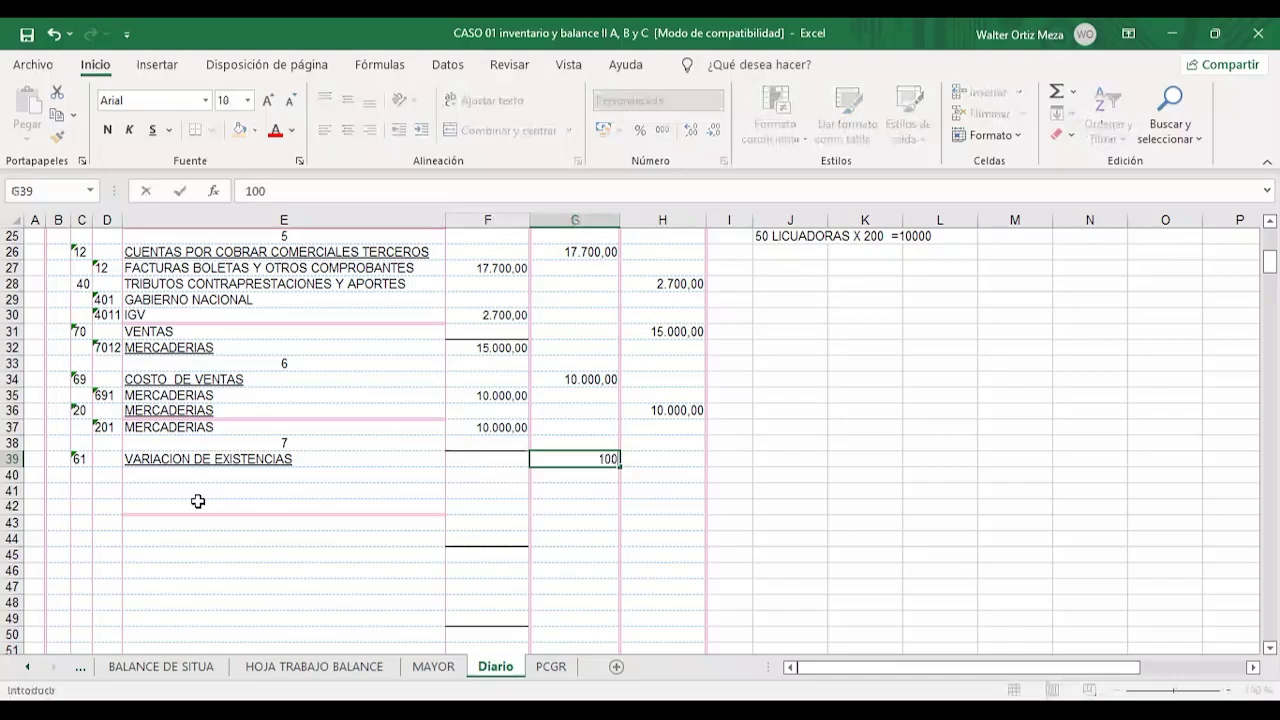
pyautogui.write('00')
pyautogui.press('Return')
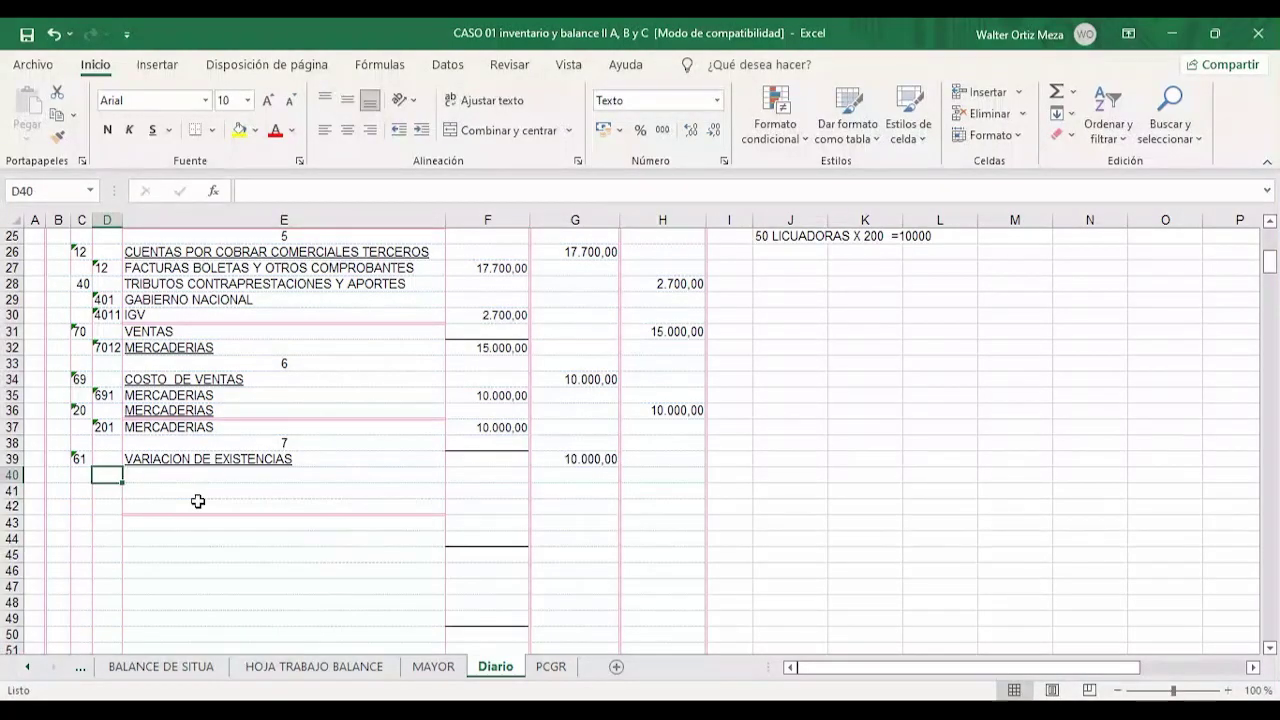
# - Add subaccount 611 MERCADERIAS with a 10000 partial amount on row 40
pyautogui.write('611')
pyautogui.press('Tab')
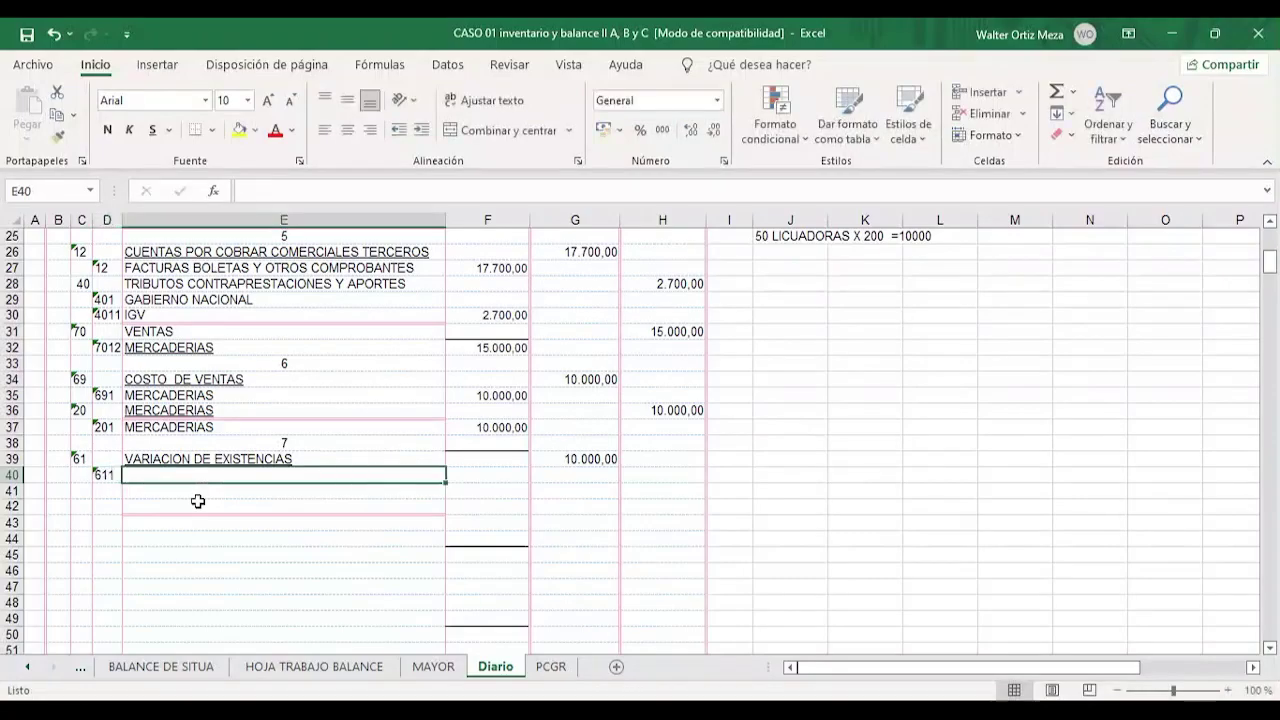
pyautogui.write('MERCADERIAS')
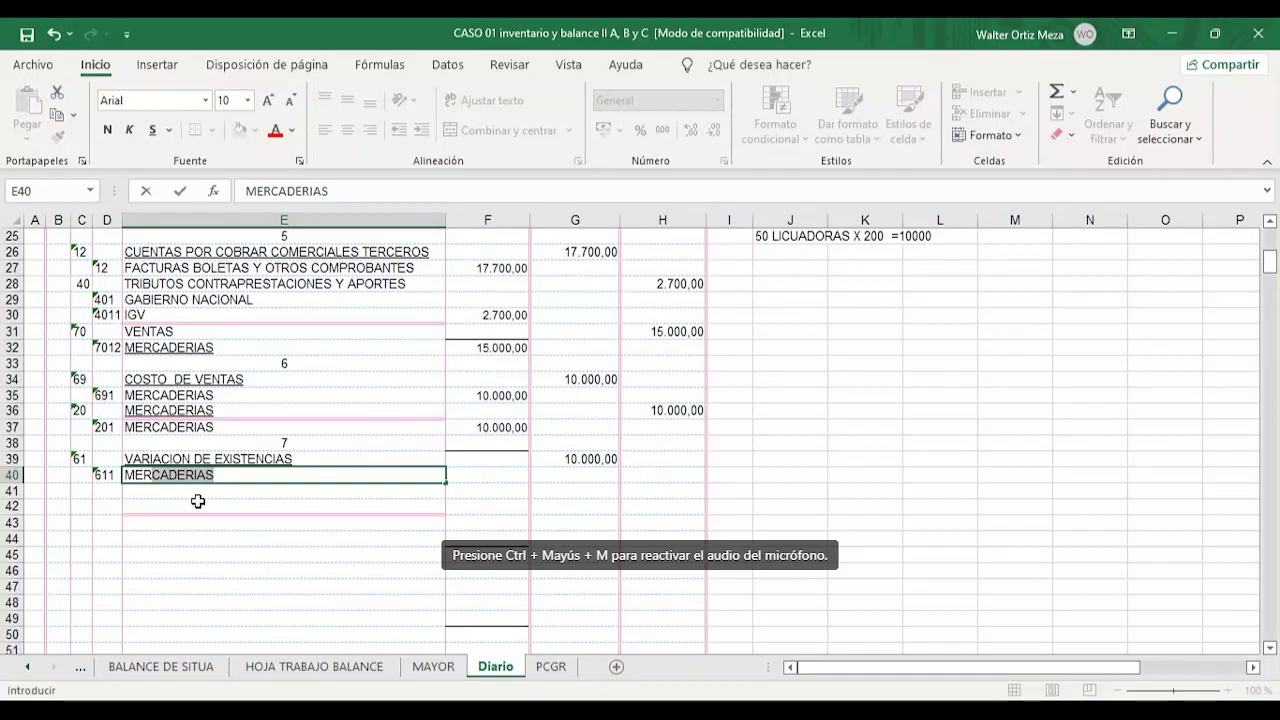
pyautogui.press('Tab')
pyautogui.write('10000')
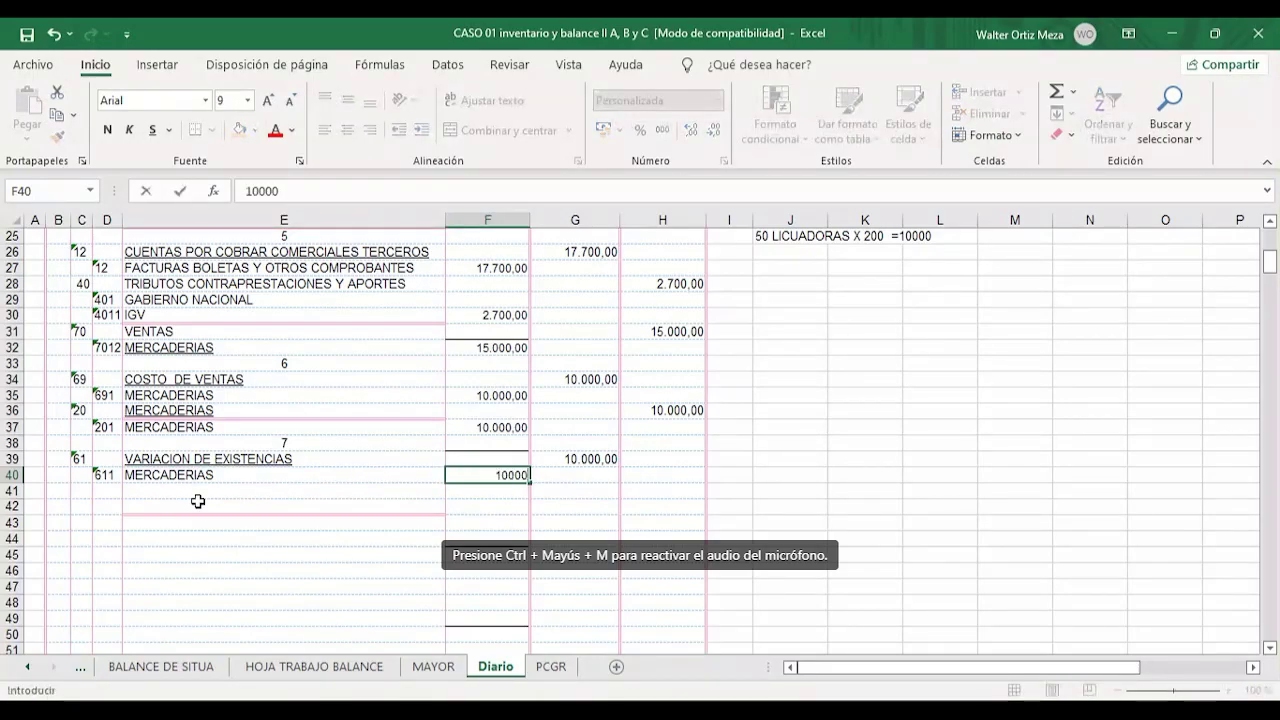
pyautogui.press('Return')
pyautogui.press('Left')
pyautogui.press('Left')
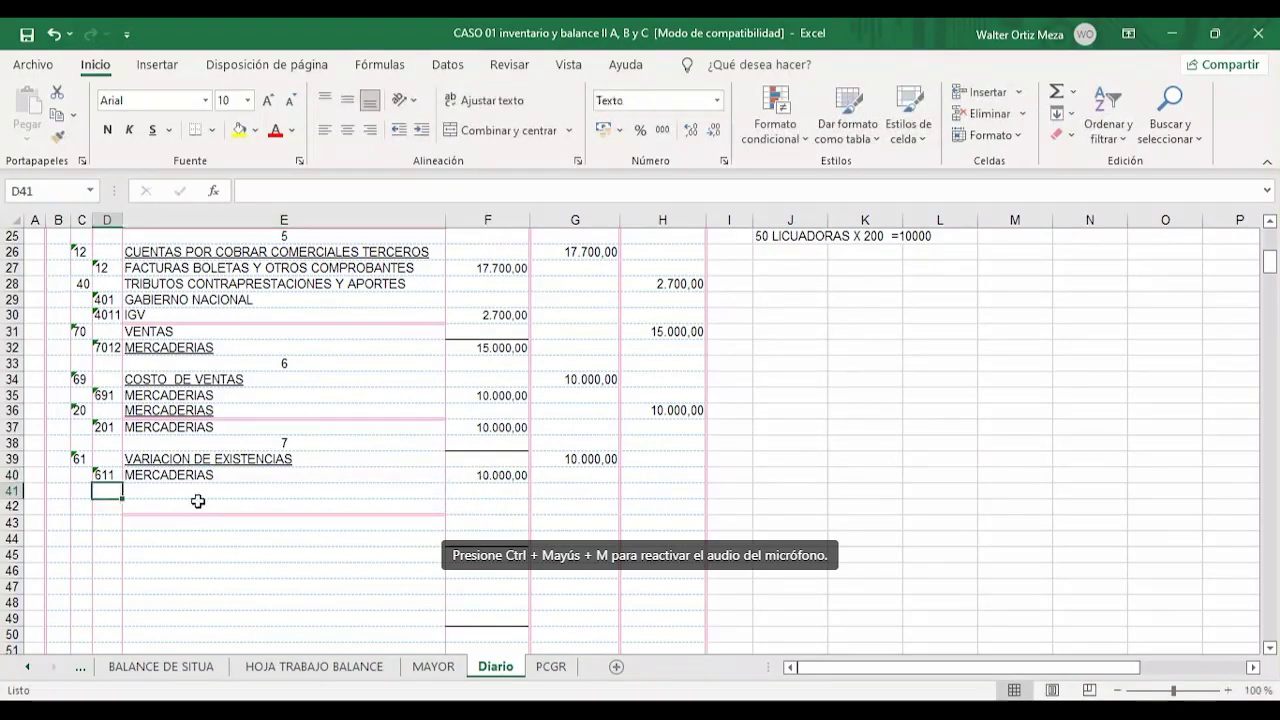
pyautogui.press('Left')
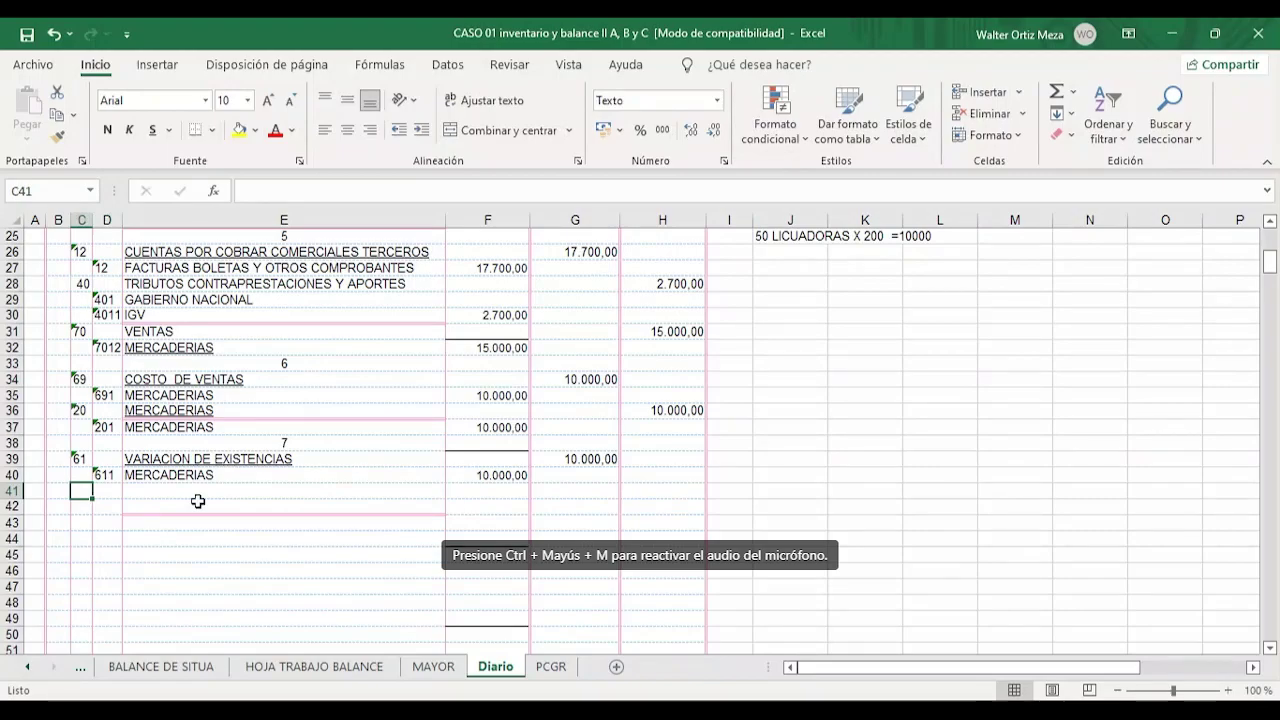
# - Credit account 69 COSTO DE VENTAS for 10000 on row 41
pyautogui.write('69')
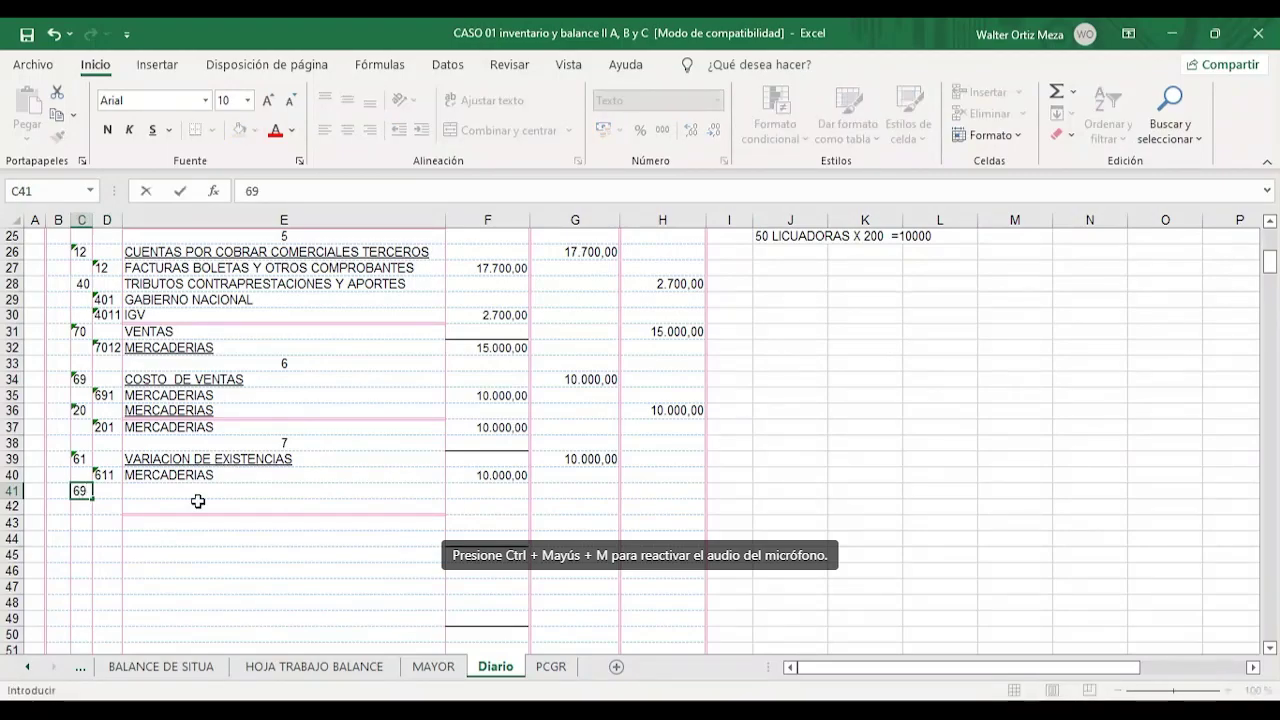
pyautogui.click(198, 501)
pyautogui.write('COS')
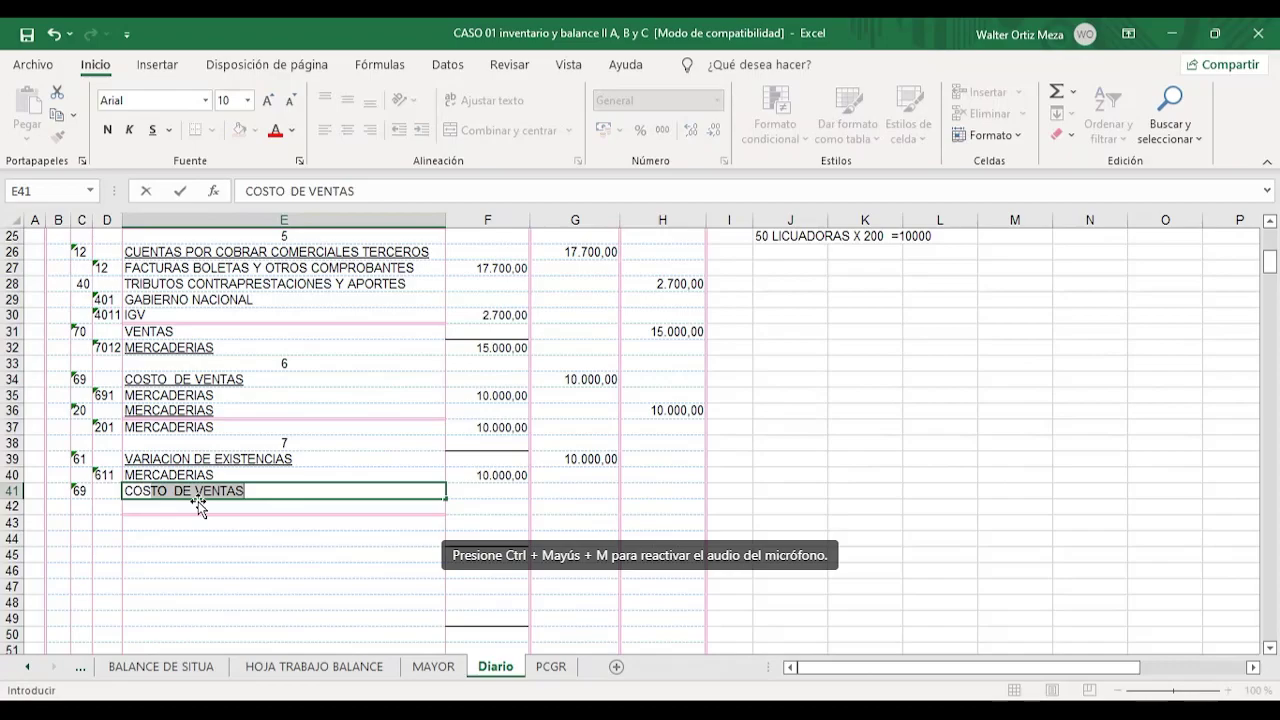
pyautogui.write('TO DE VEN')
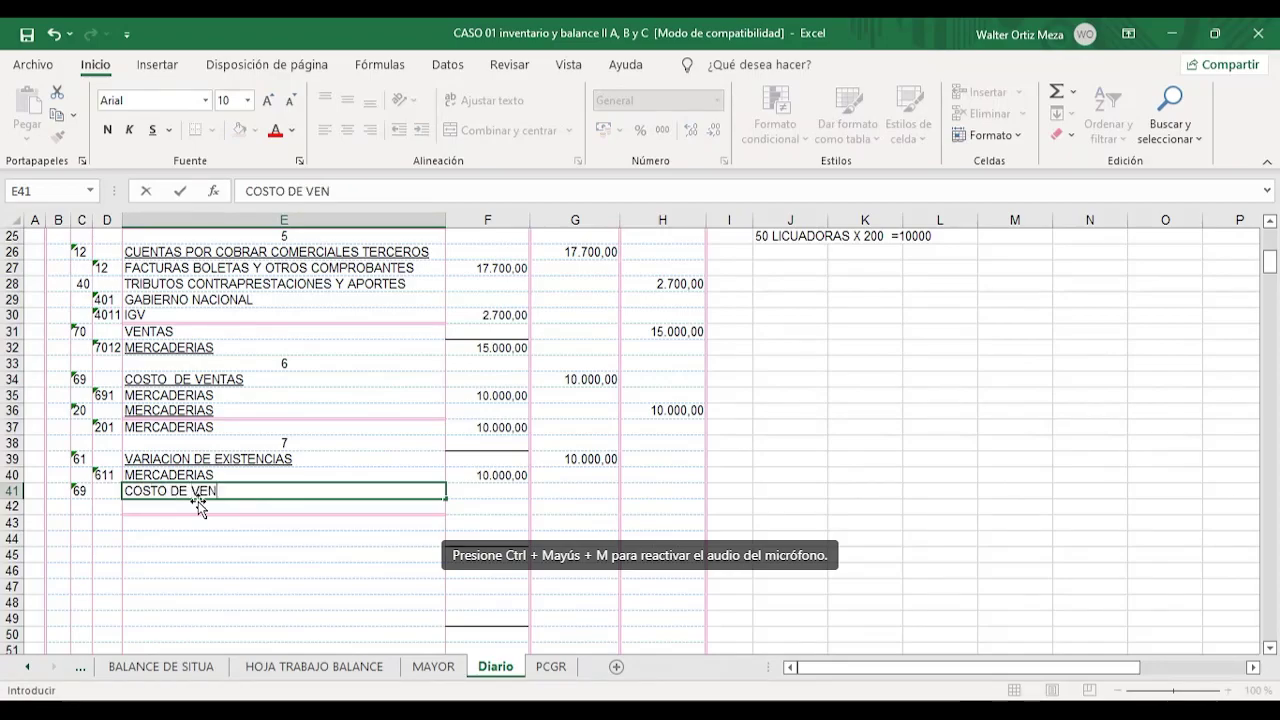
pyautogui.write('TAS')
pyautogui.press('Tab')
pyautogui.press('Tab')
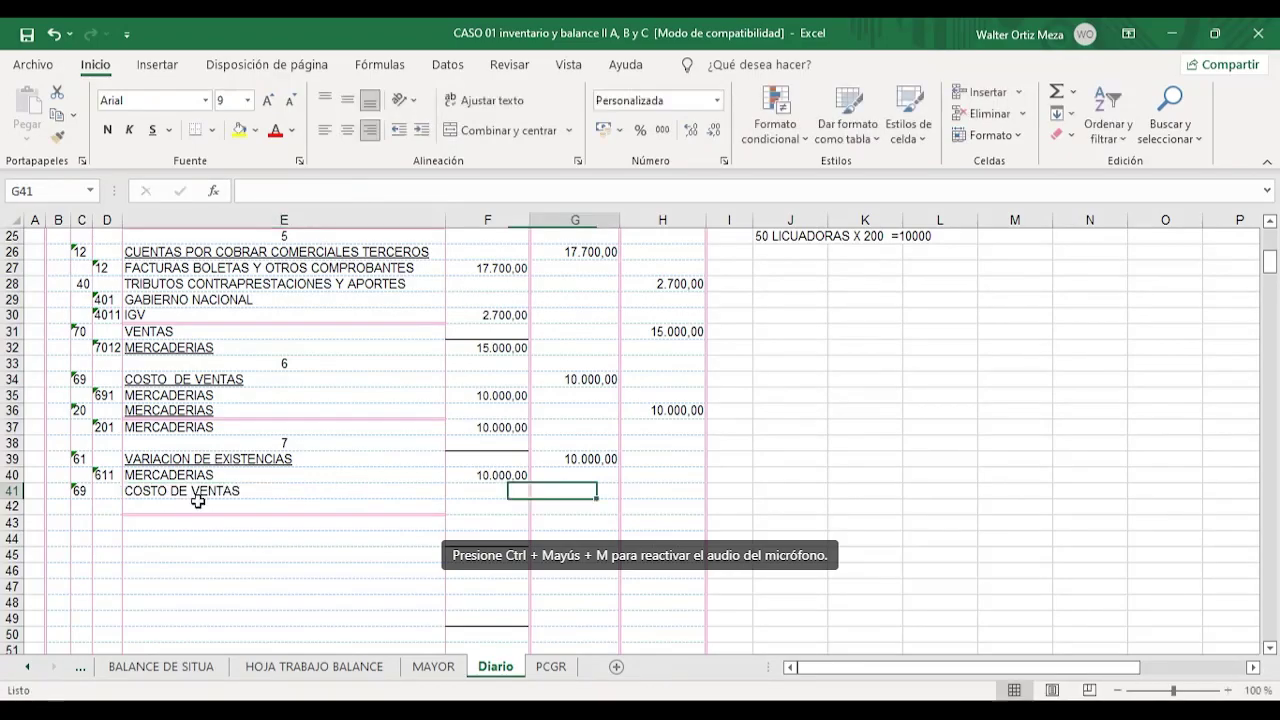
pyautogui.press('Tab')
pyautogui.write('1000')
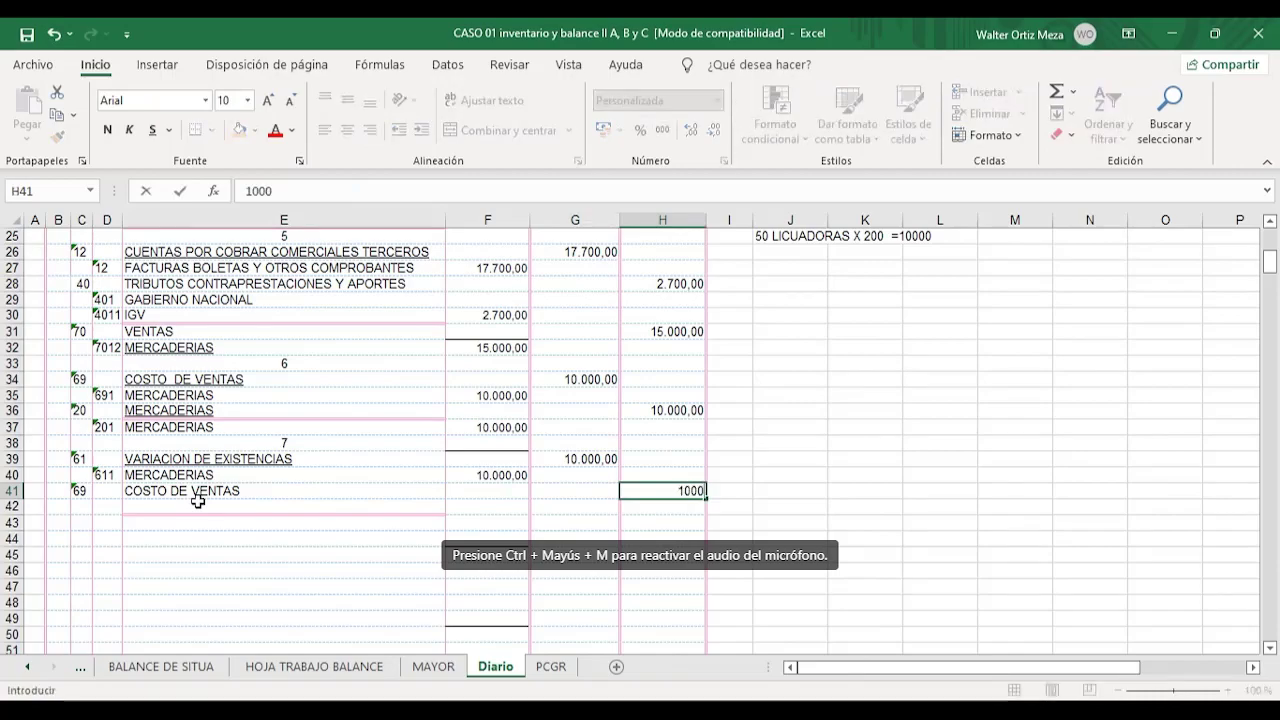
pyautogui.write('0')
pyautogui.press('Return')
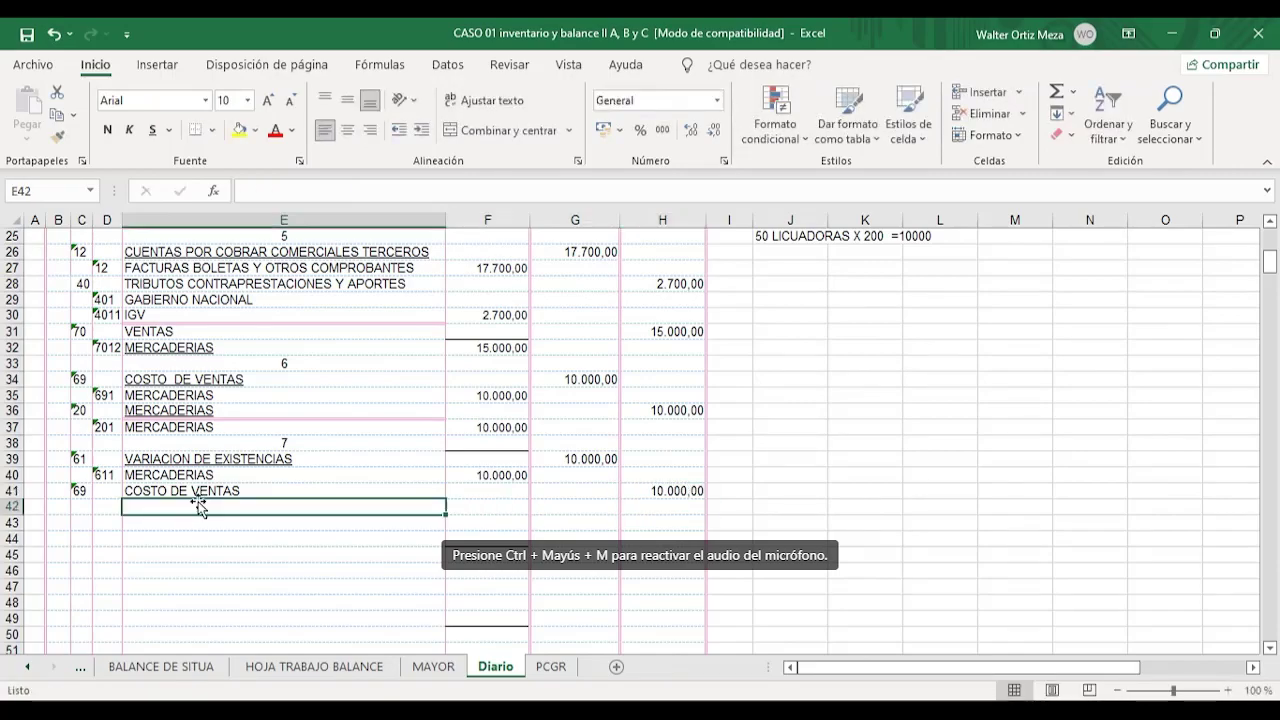
pyautogui.press('Left')
# - Enter subaccount code 691 on row 42, trimming the extra description text
pyautogui.write('691')
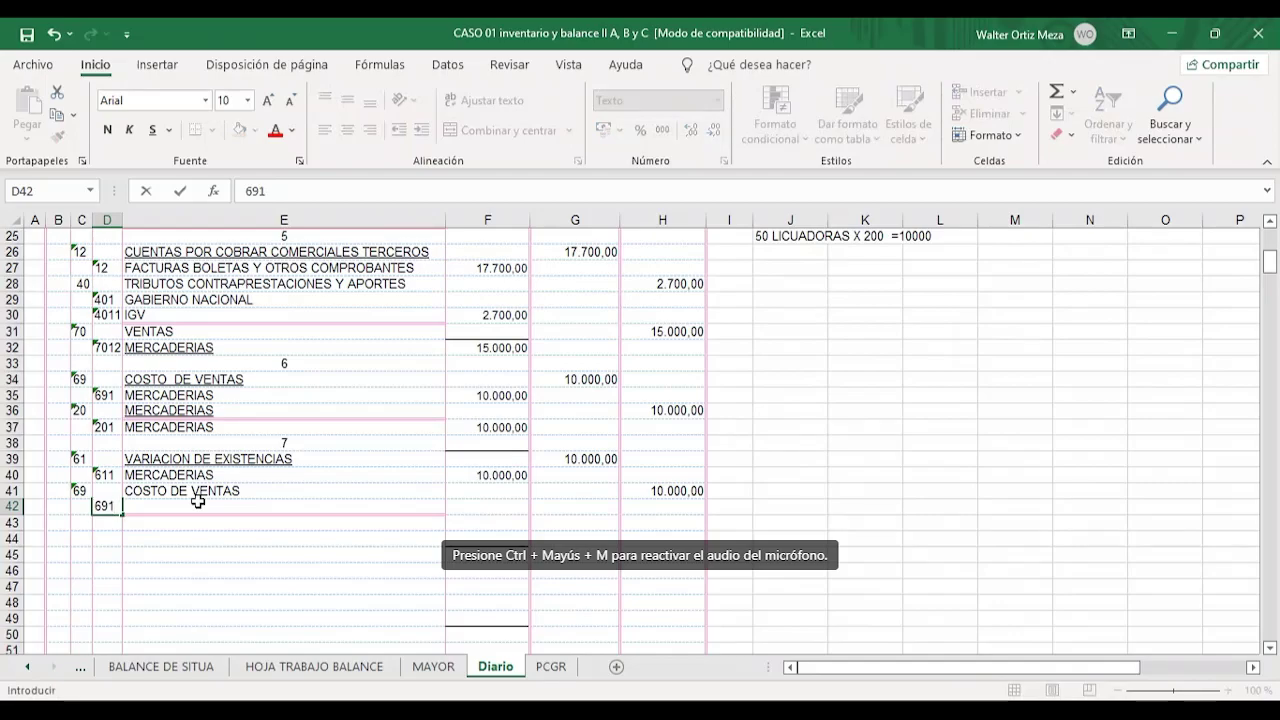
pyautogui.write(' MER')
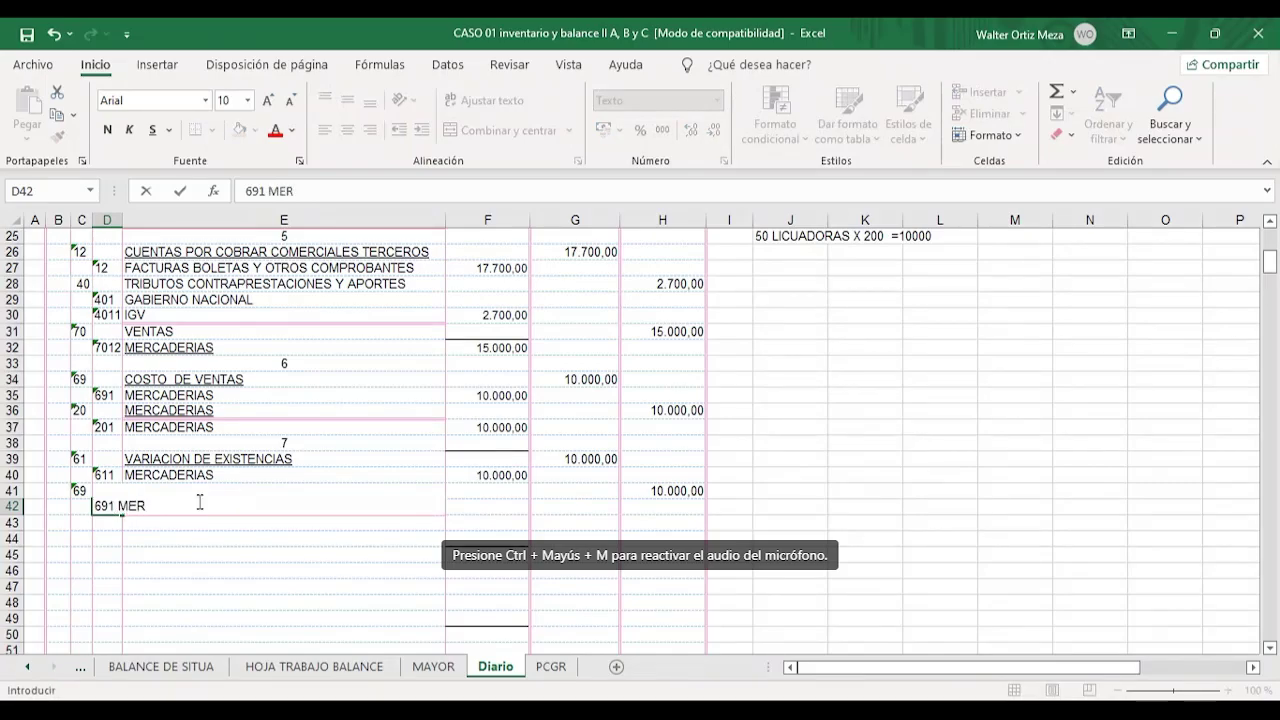
pyautogui.write('CADERIAS')
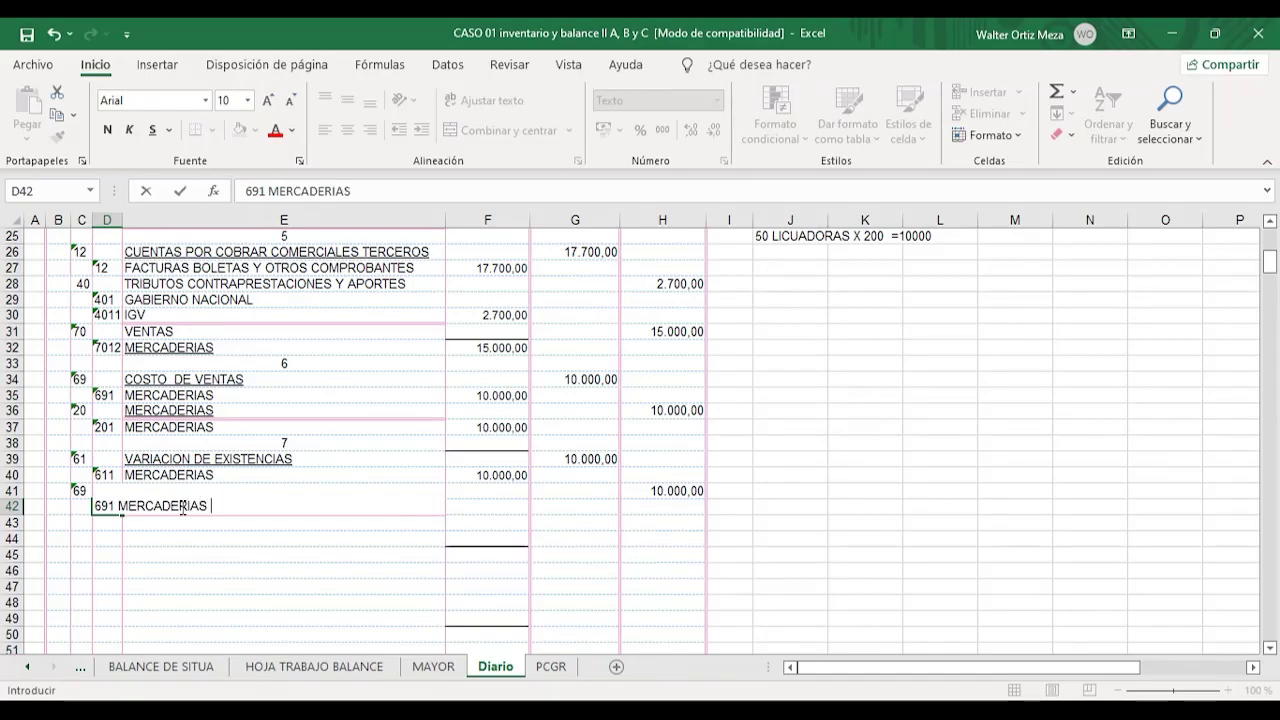
pyautogui.press('BackSpace')
pyautogui.press('BackSpace')
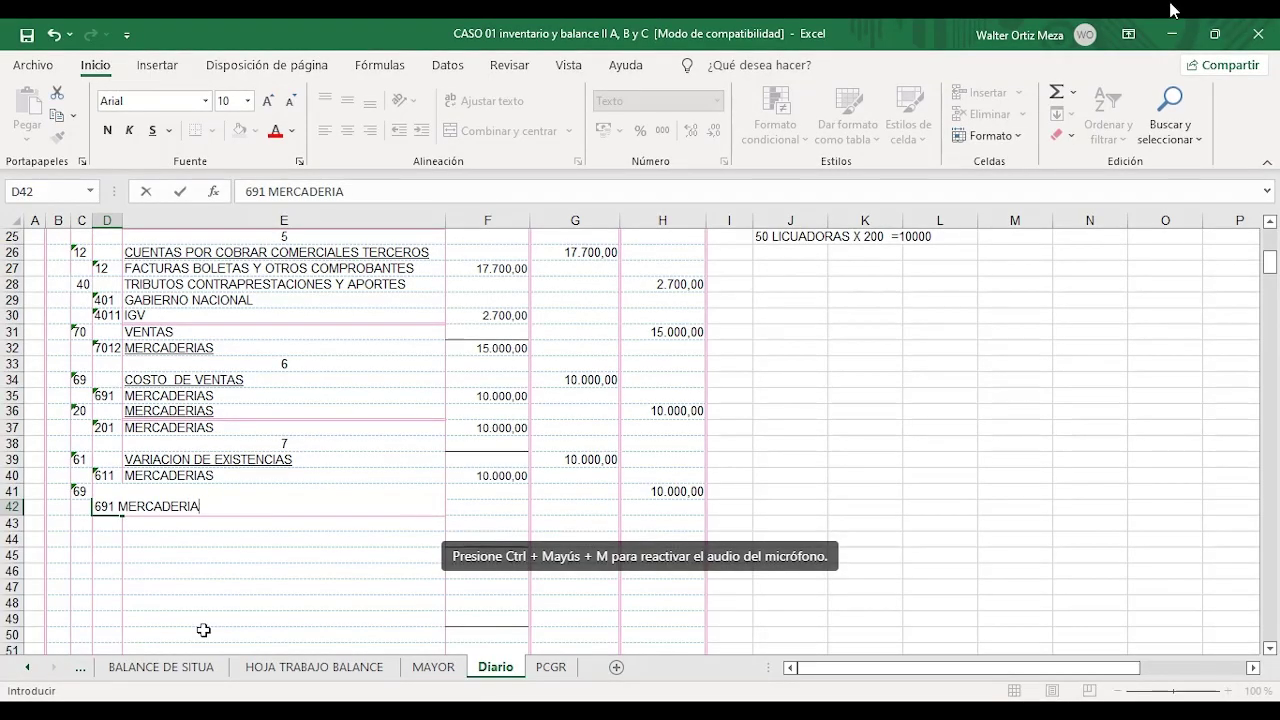
pyautogui.press('BackSpace')
pyautogui.press('BackSpace')
pyautogui.press('BackSpace')
pyautogui.press('BackSpace')
pyautogui.press('BackSpace')
pyautogui.press('BackSpace')
pyautogui.press('BackSpace')
pyautogui.press('BackSpace')
pyautogui.press('BackSpace')
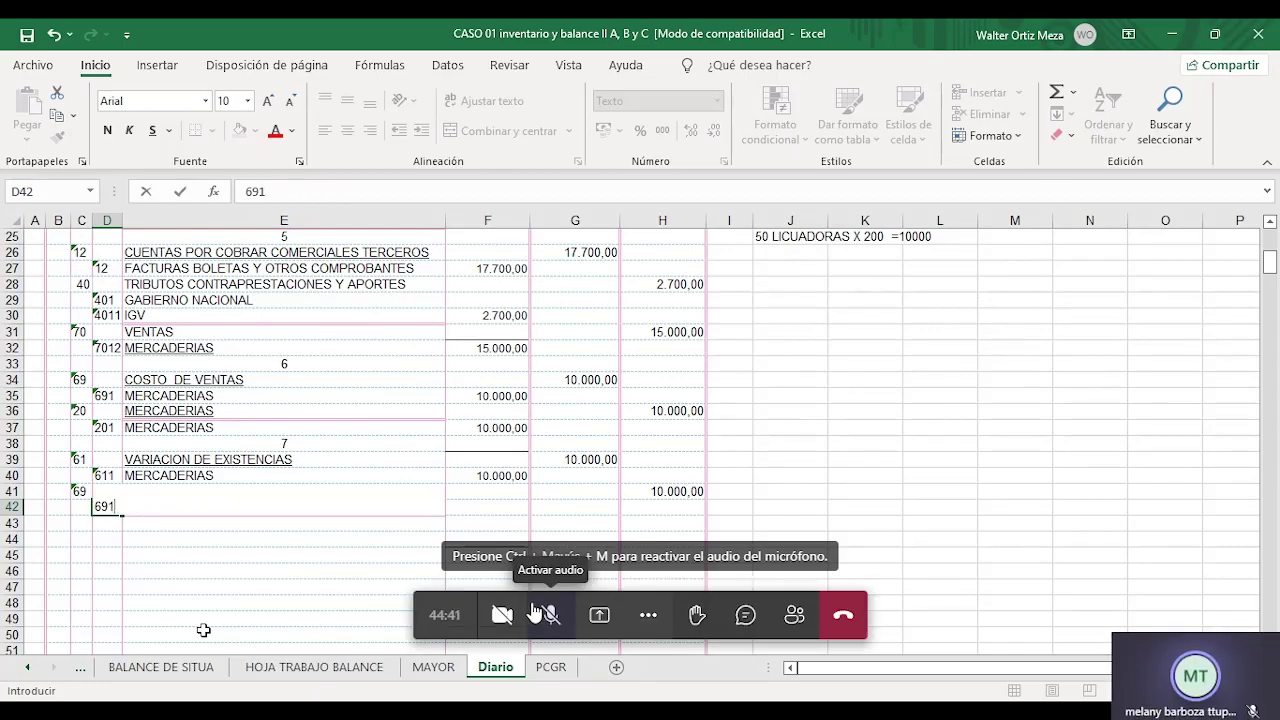
pyautogui.click(240, 538)
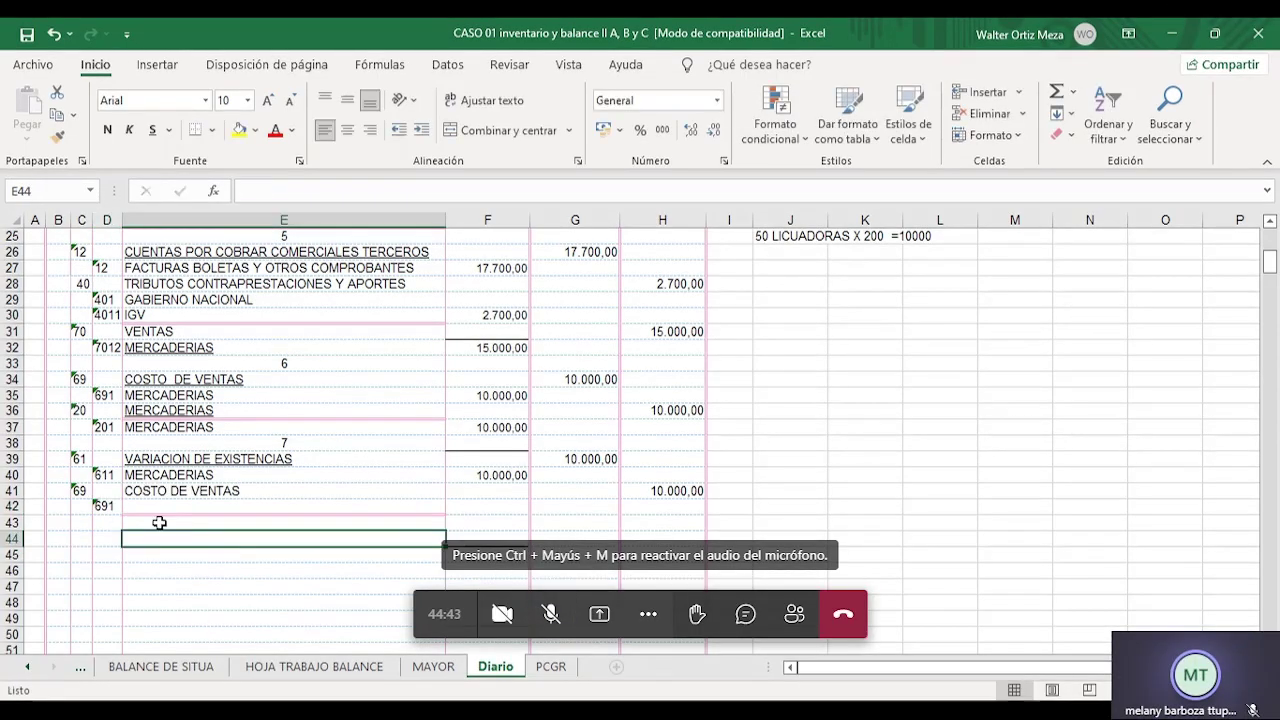
pyautogui.click(164, 514)
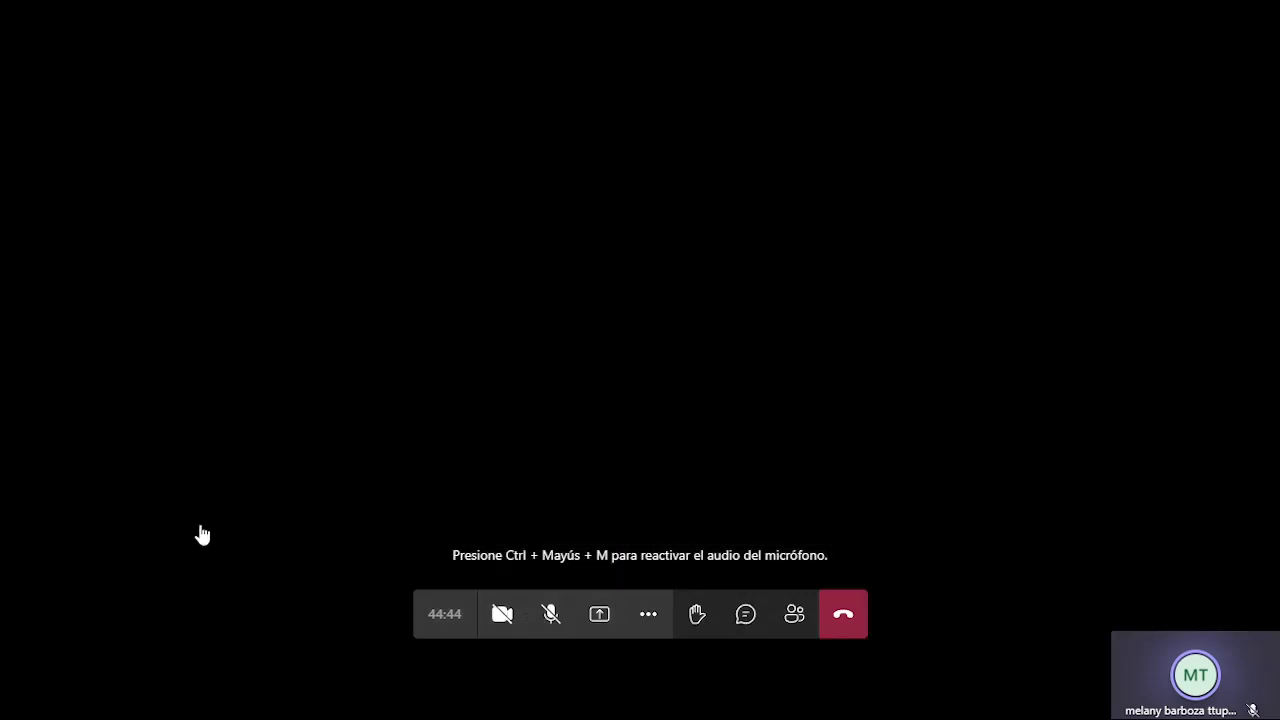